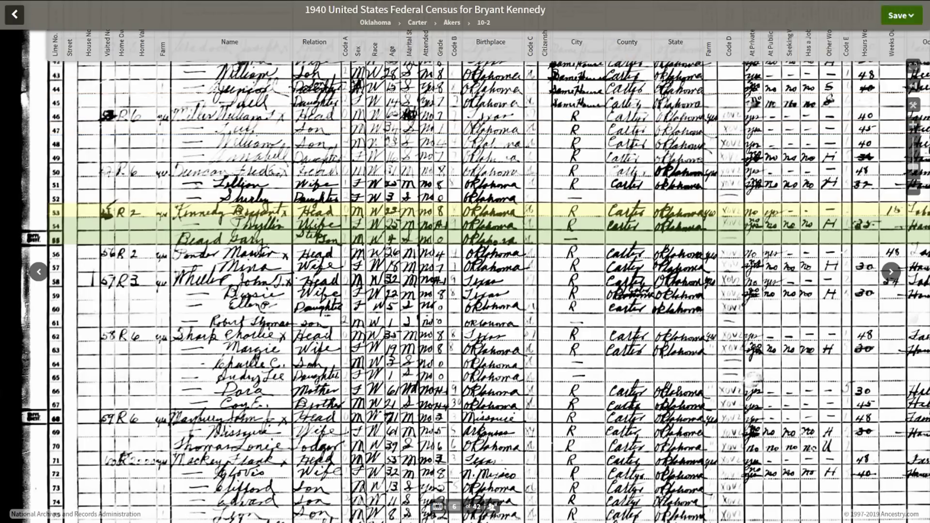
{"action": "left_click", "coordinate": [901, 15]}
{"action": "left_click", "coordinate": [845, 43]}
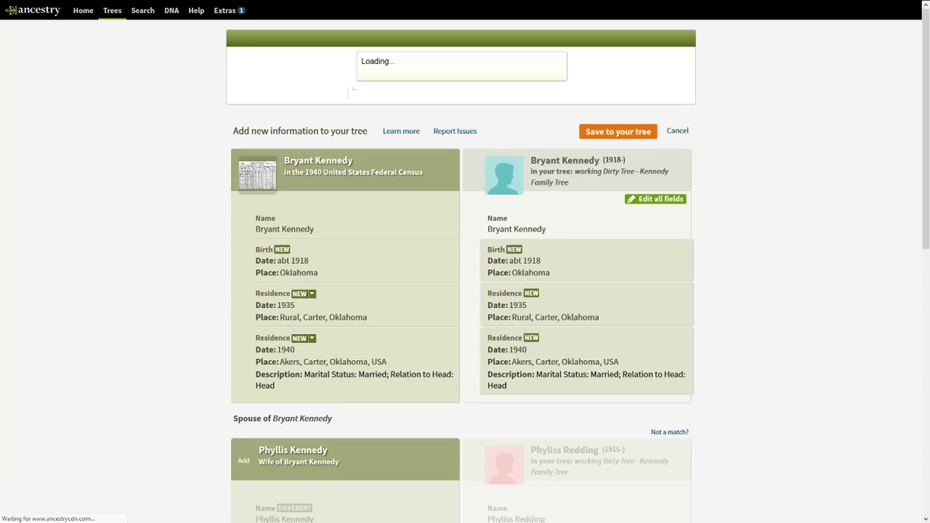
{"action": "left_click", "coordinate": [618, 144]}
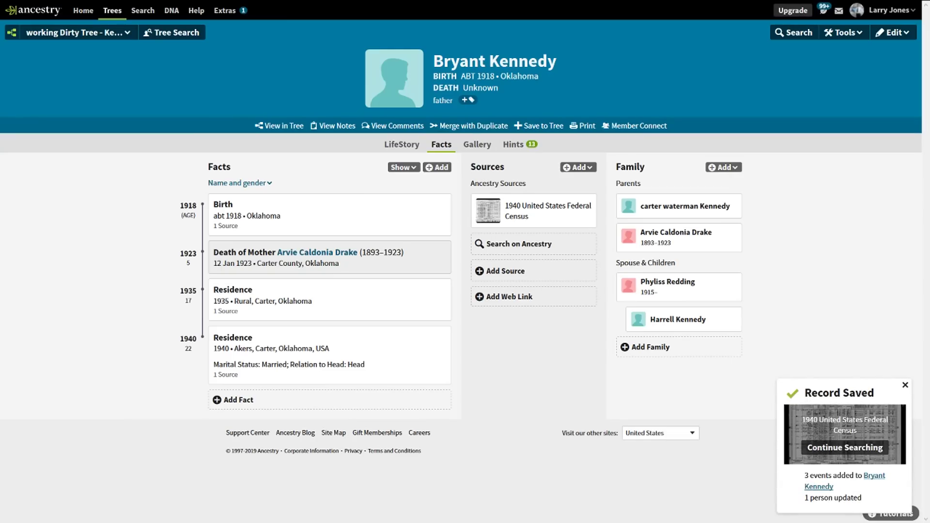
{"action": "mouse_move", "coordinate": [557, 213]}
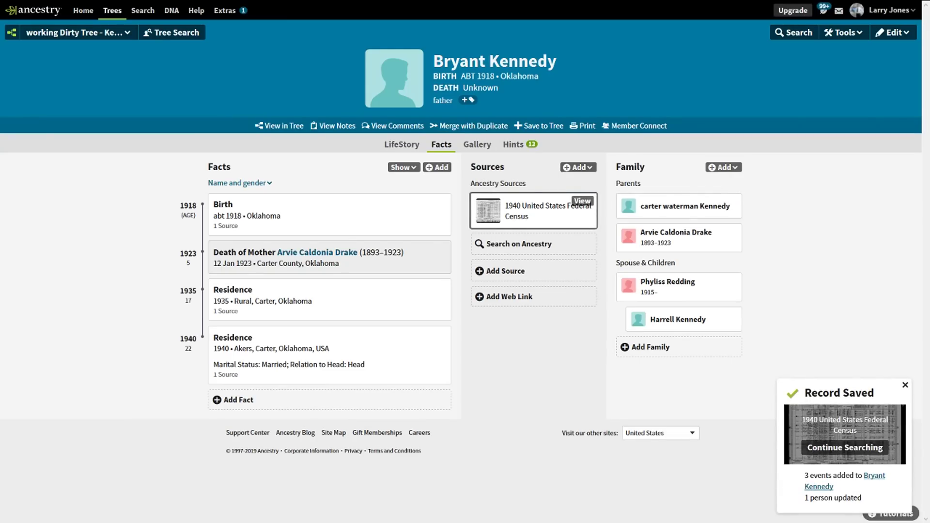
{"action": "mouse_move", "coordinate": [164, 1]}
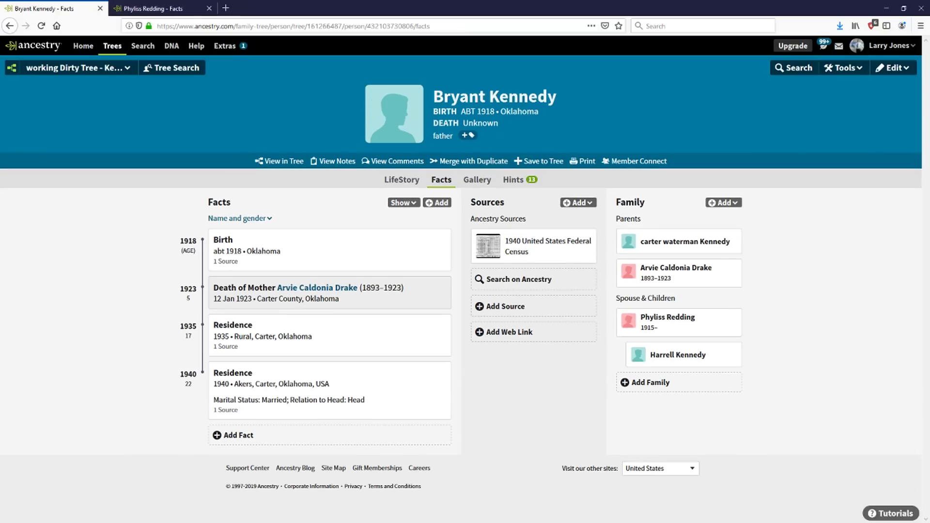
{"action": "right_click", "coordinate": [9, 26]}
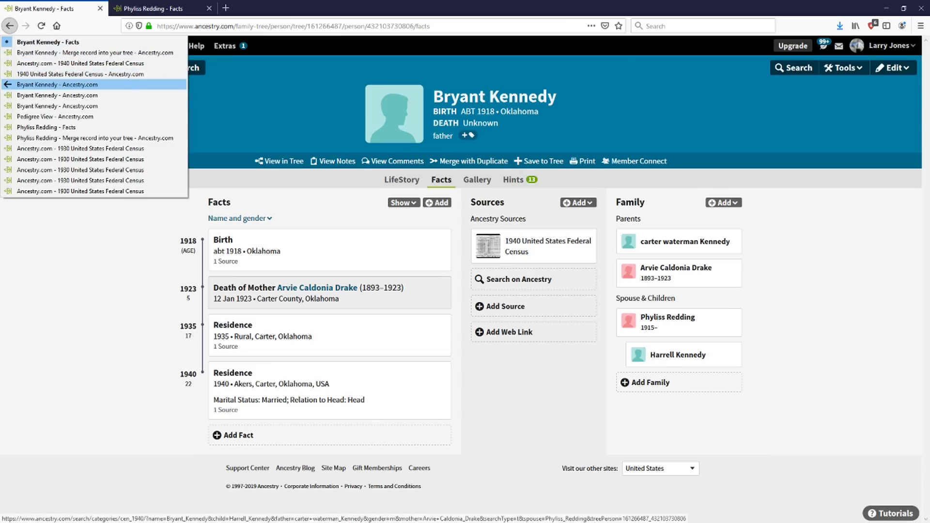
{"action": "left_click", "coordinate": [54, 116]}
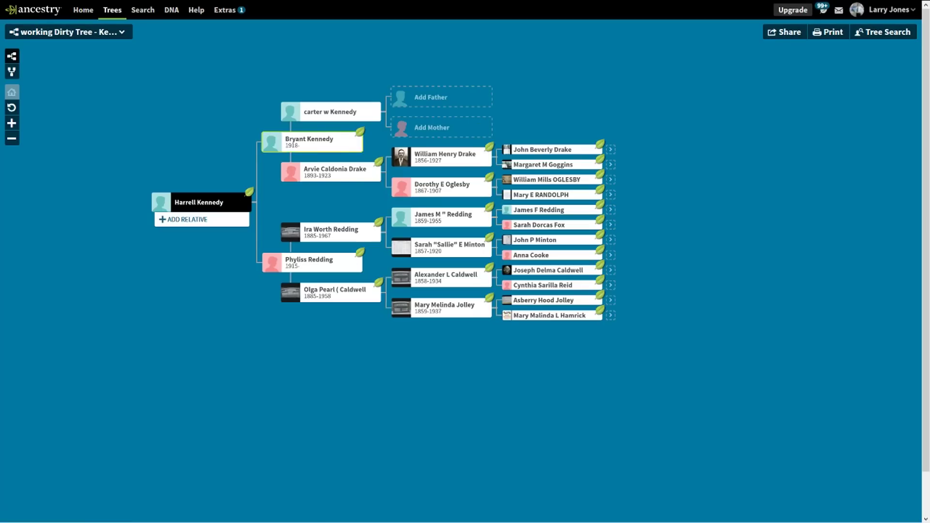
{"action": "left_click", "coordinate": [334, 141]}
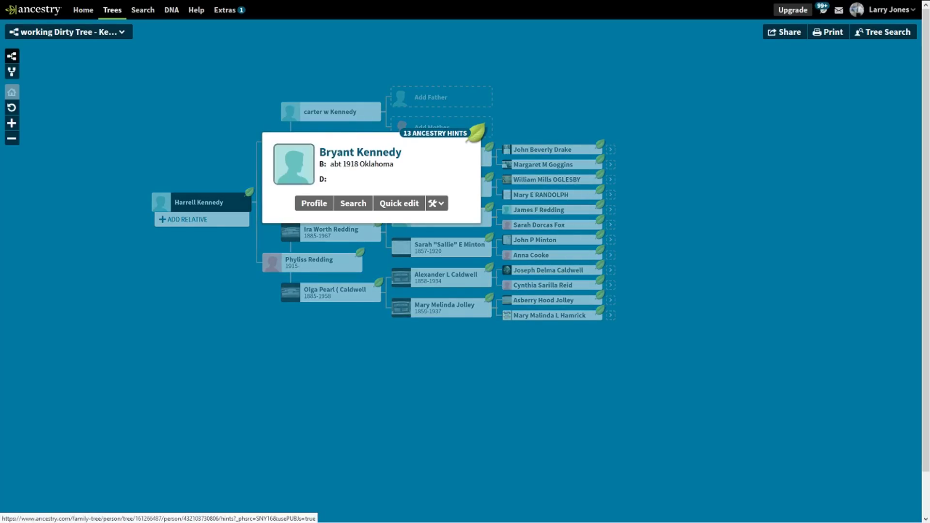
{"action": "left_click", "coordinate": [353, 203]}
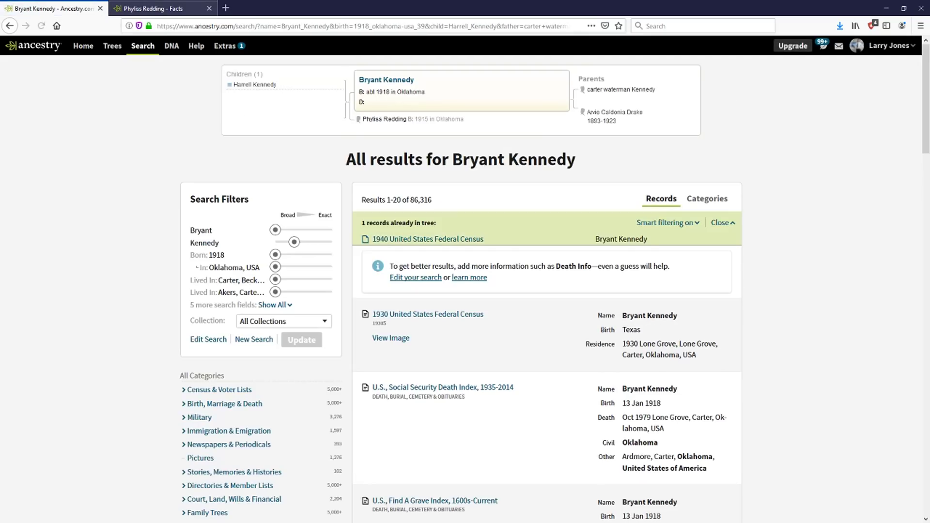
{"action": "left_click", "coordinate": [153, 8]}
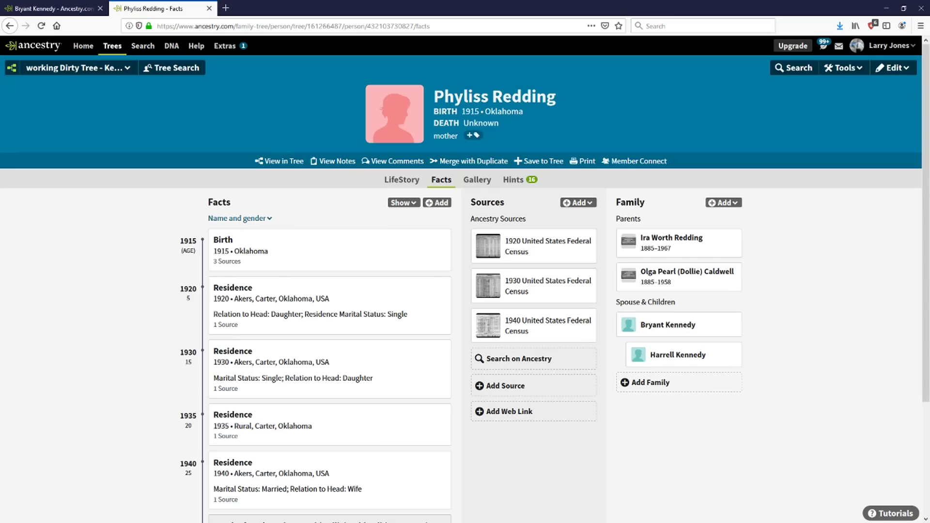
{"action": "key", "text": "ctrl+Tab"}
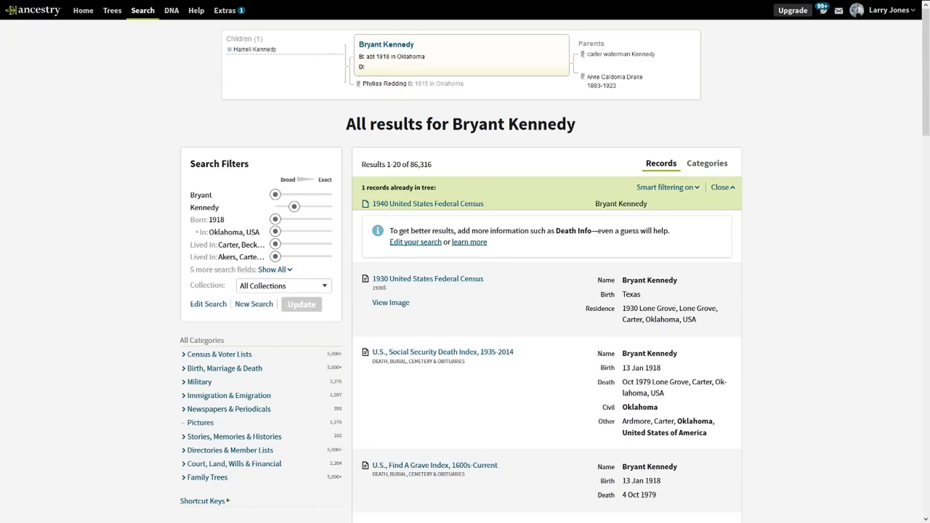
Step: Filter to Census & Voter Lists and view the 1930 census image of the Lone Grove, Oklahoma household
{"action": "left_click", "coordinate": [219, 354]}
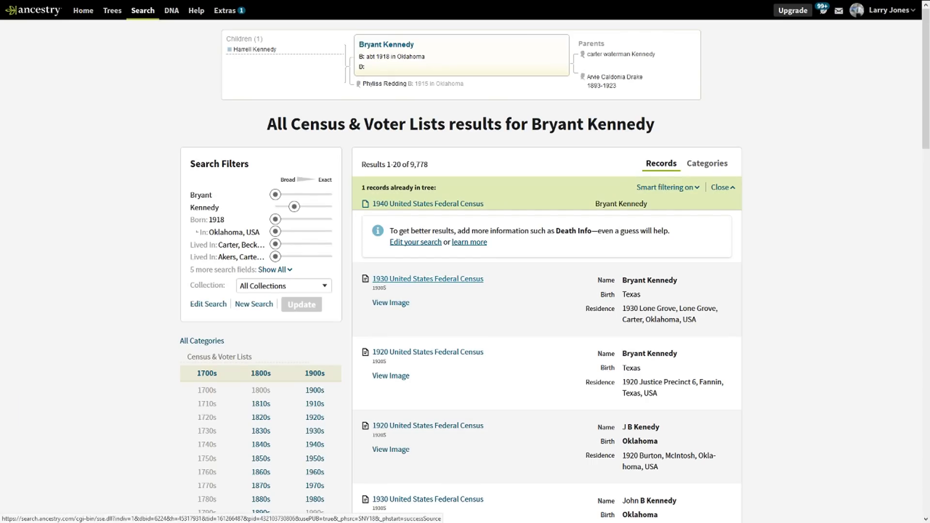
{"action": "left_click", "coordinate": [427, 278]}
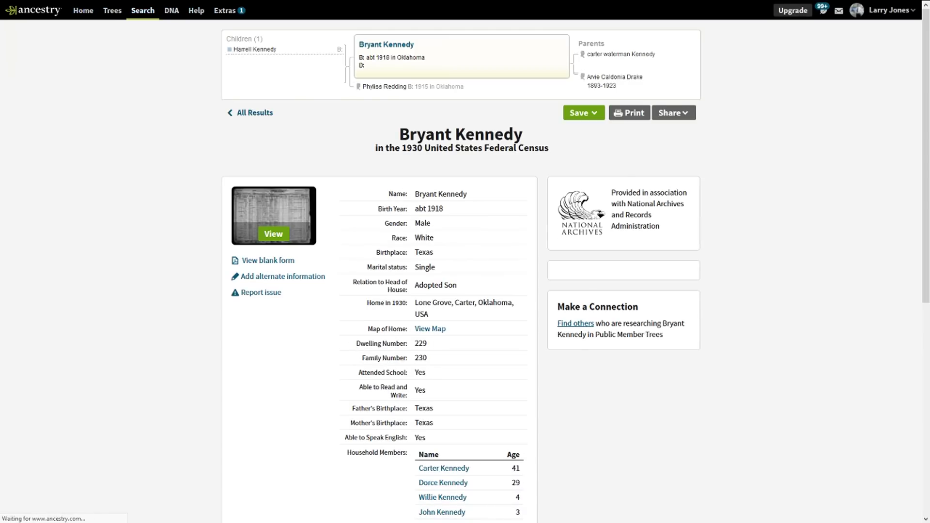
{"action": "left_click", "coordinate": [273, 228]}
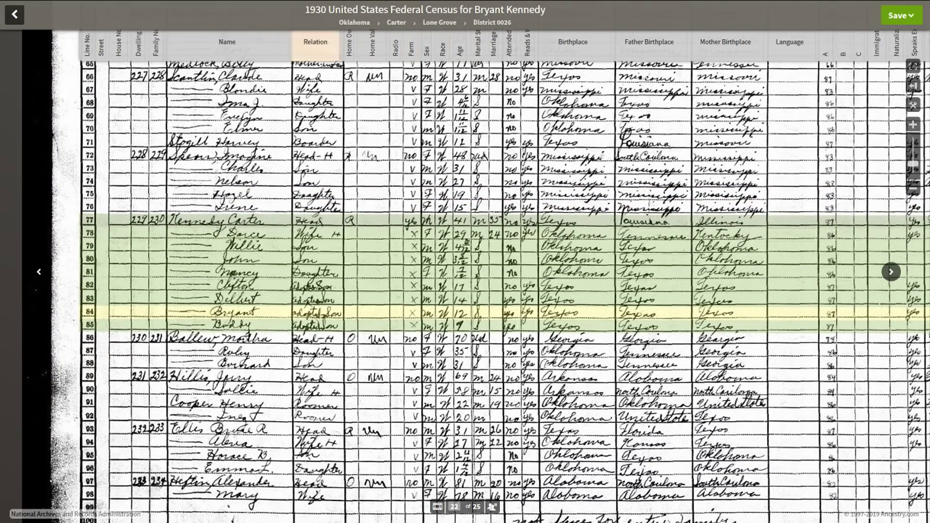
{"action": "mouse_move", "coordinate": [229, 220]}
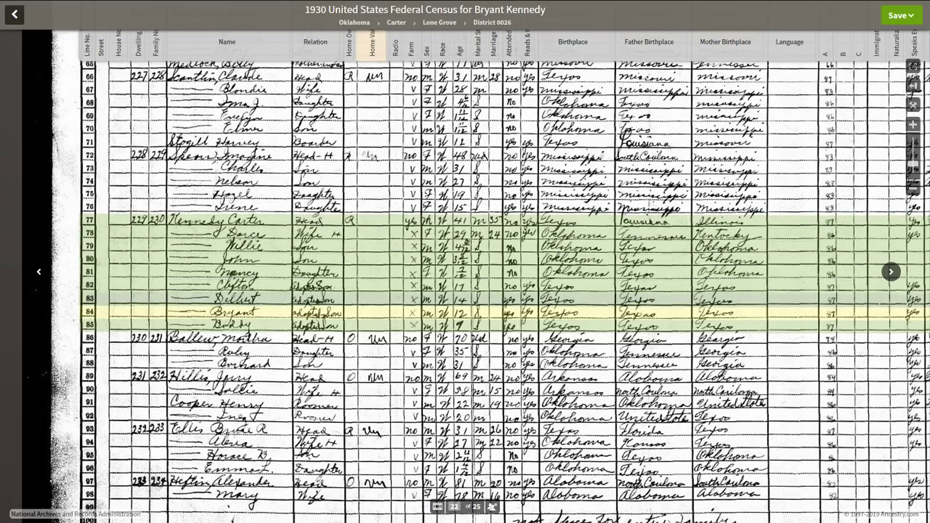
{"action": "mouse_move", "coordinate": [318, 238]}
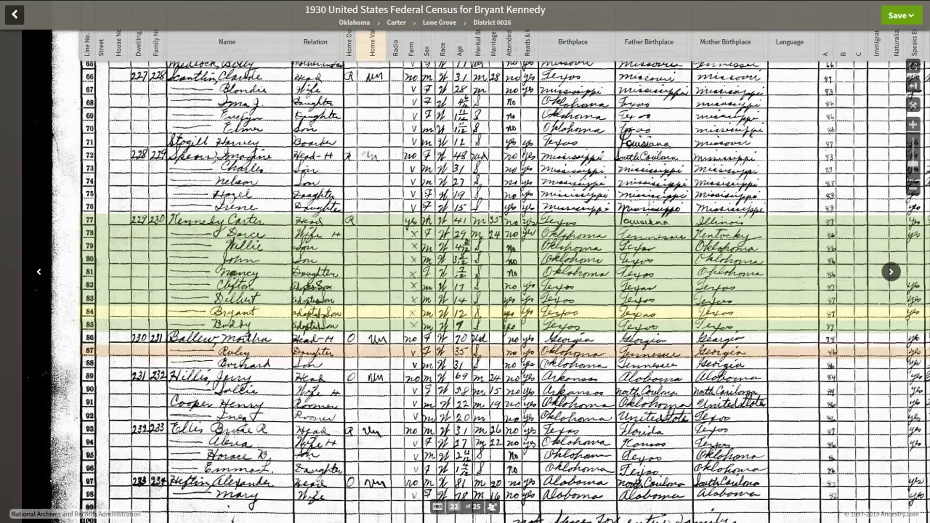
{"action": "mouse_move", "coordinate": [318, 338]}
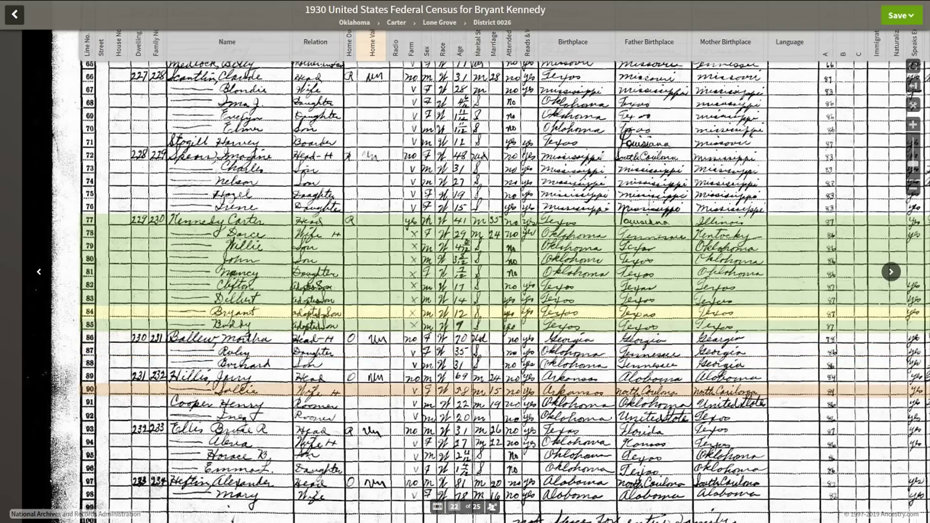
{"action": "mouse_move", "coordinate": [373, 390]}
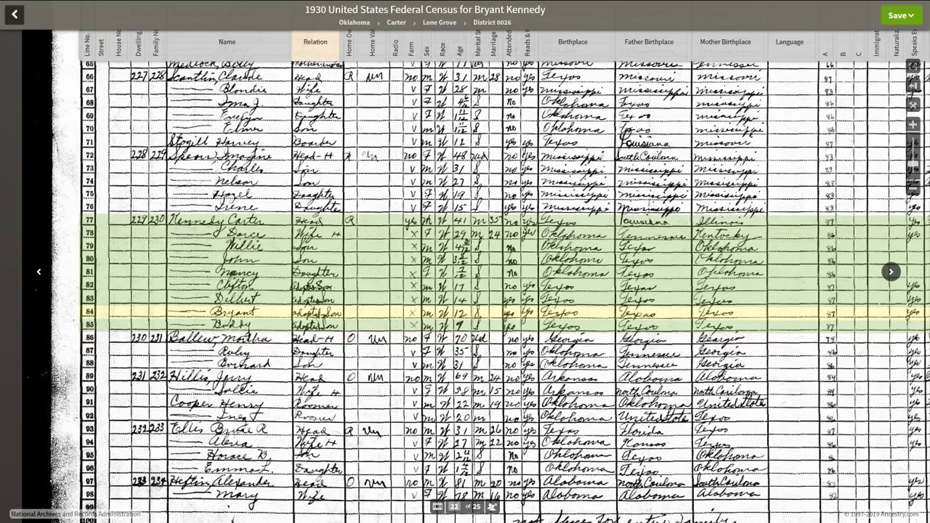
{"action": "mouse_move", "coordinate": [317, 306]}
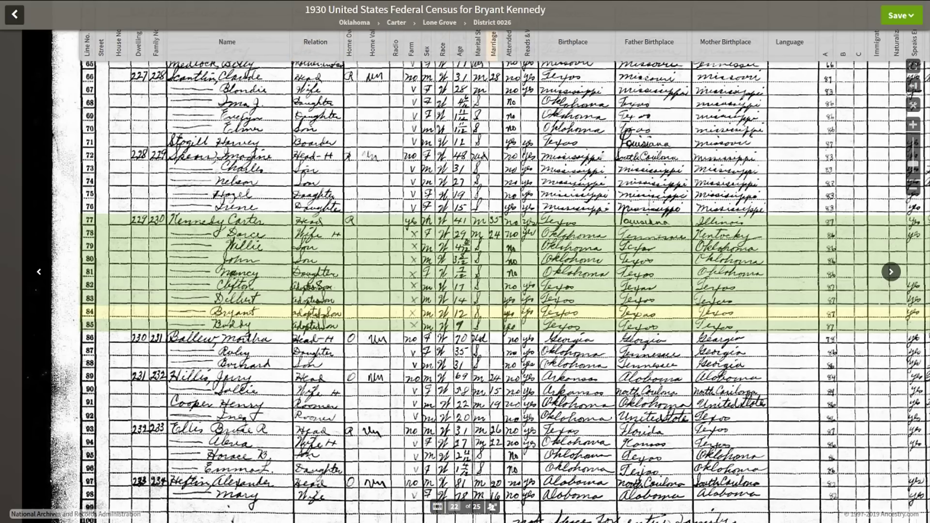
{"action": "left_click", "coordinate": [900, 15]}
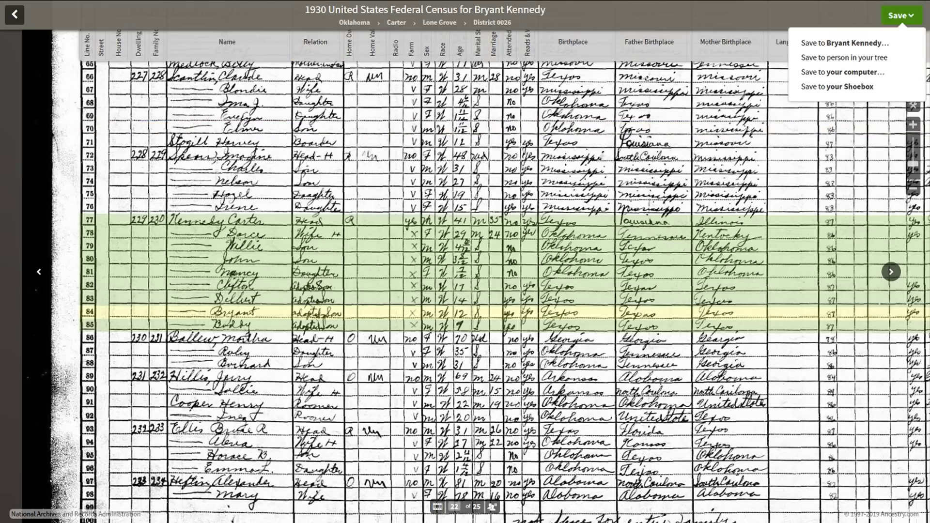
{"action": "left_click", "coordinate": [845, 43]}
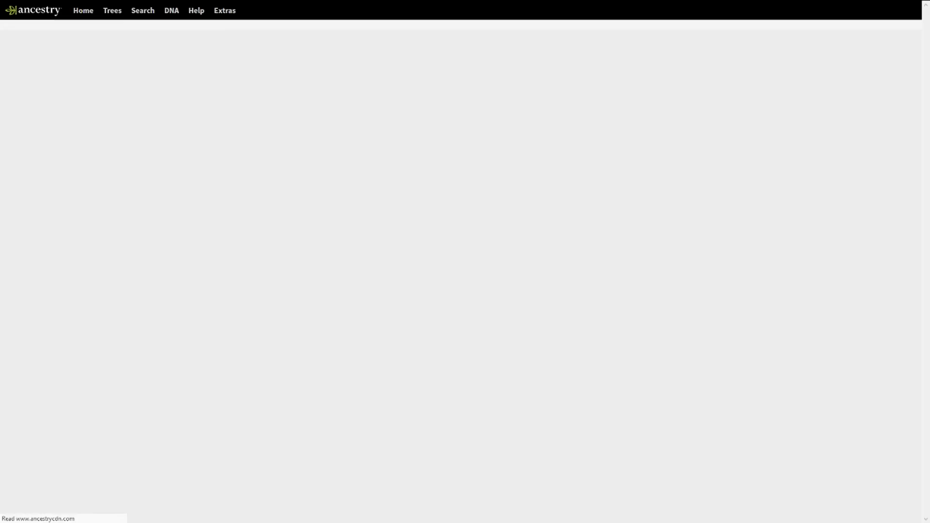
{"action": "left_click", "coordinate": [618, 144]}
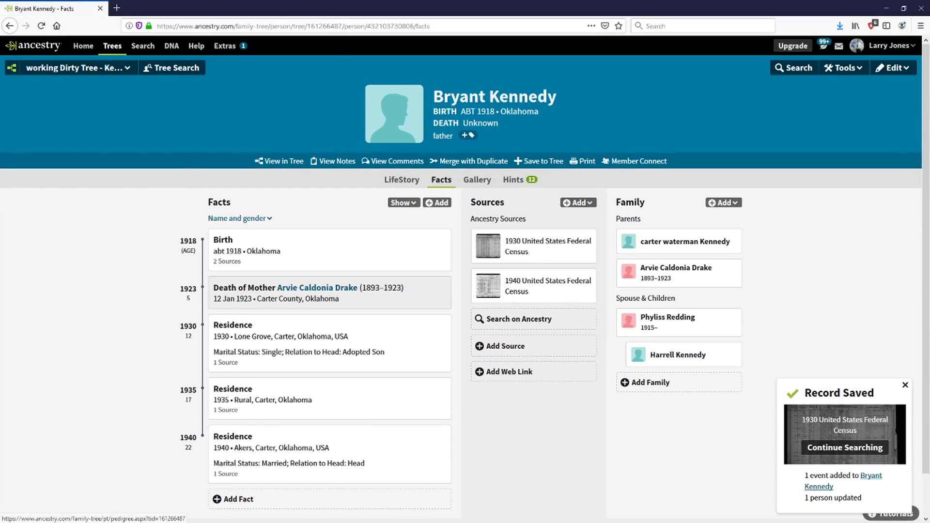
{"action": "left_click", "coordinate": [113, 45]}
{"action": "right_click", "coordinate": [87, 40]}
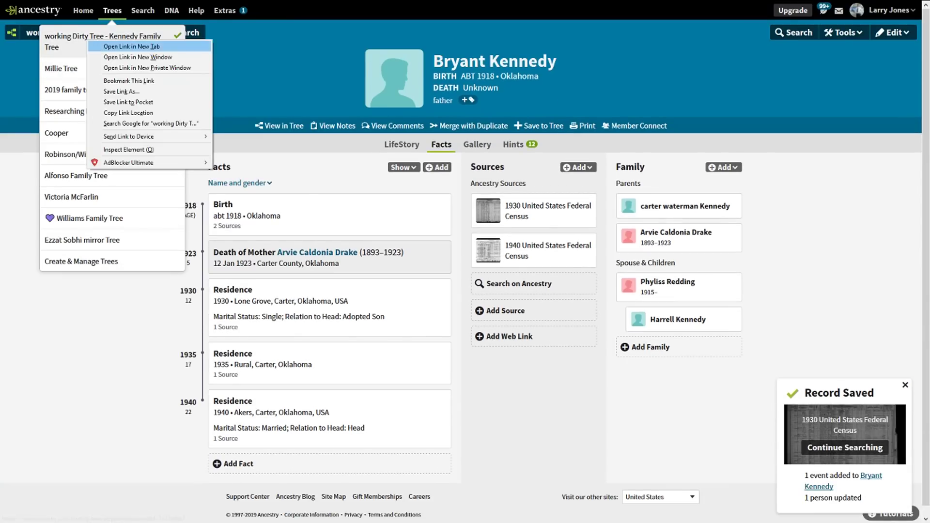
{"action": "left_click", "coordinate": [131, 46]}
{"action": "left_click", "coordinate": [160, 7]}
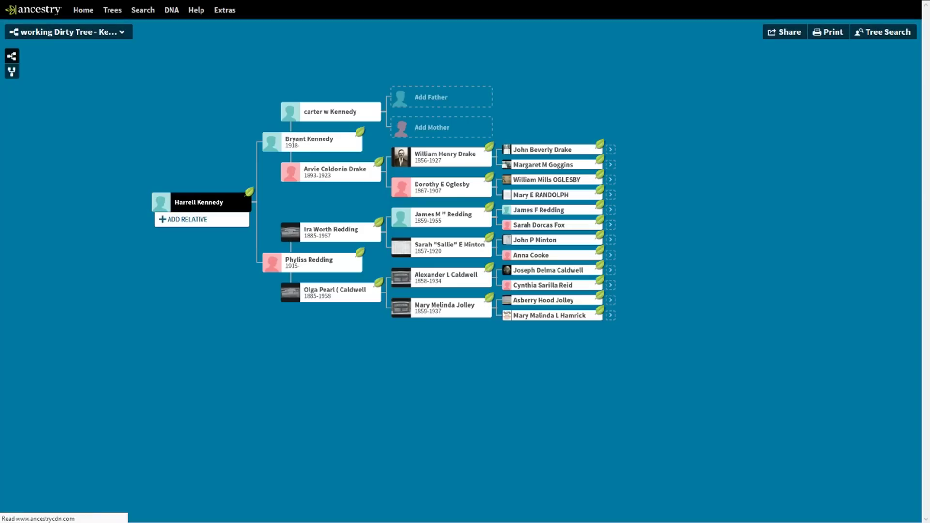
{"action": "left_click", "coordinate": [312, 141]}
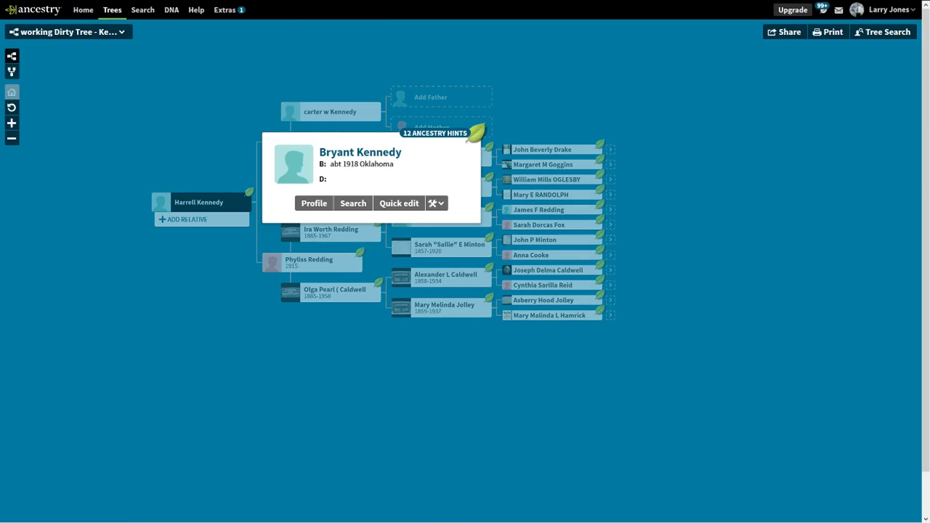
{"action": "left_click", "coordinate": [397, 202]}
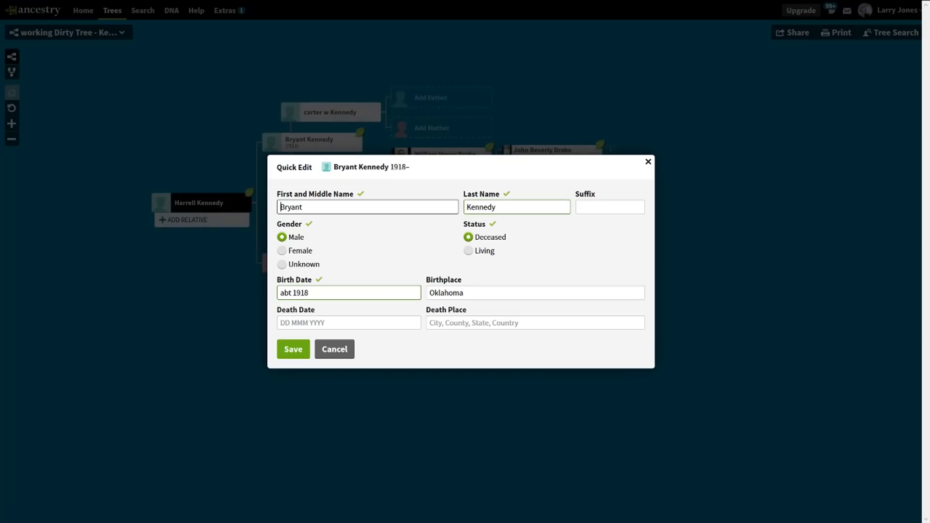
{"action": "triple_click", "coordinate": [296, 293]}
{"action": "type", "text": "1918"}
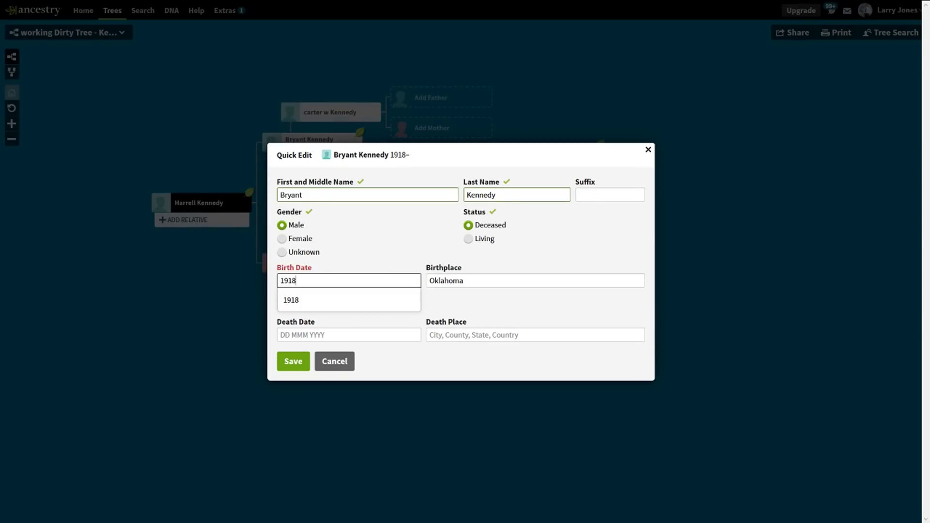
{"action": "left_click", "coordinate": [297, 299]}
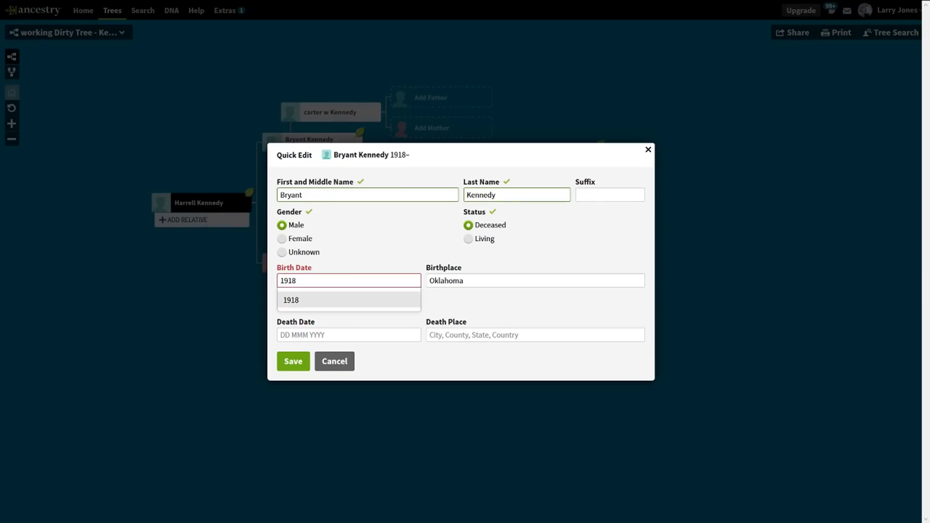
{"action": "left_click", "coordinate": [292, 349]}
{"action": "key", "text": "Return"}
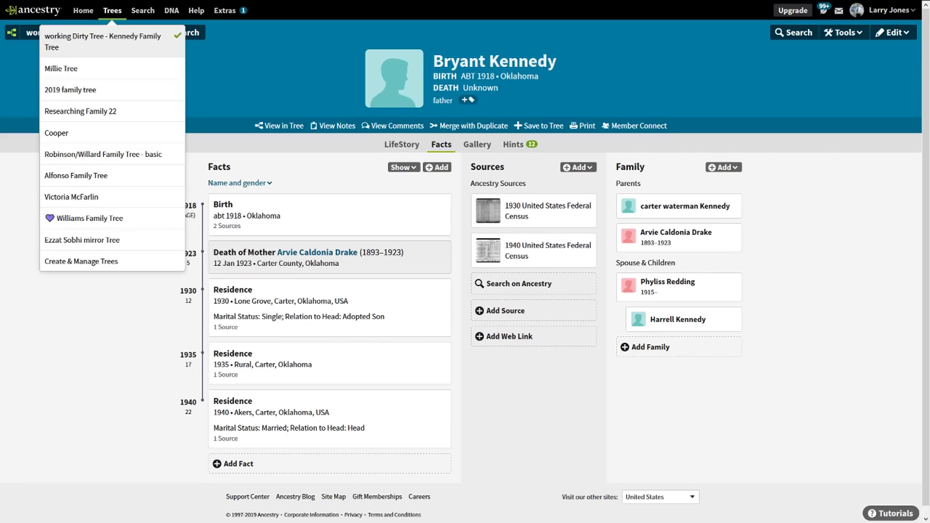
Step: Show only Census & Voter Lists results and open the 1920 census image for Fannin, Texas
{"action": "left_click", "coordinate": [172, 32]}
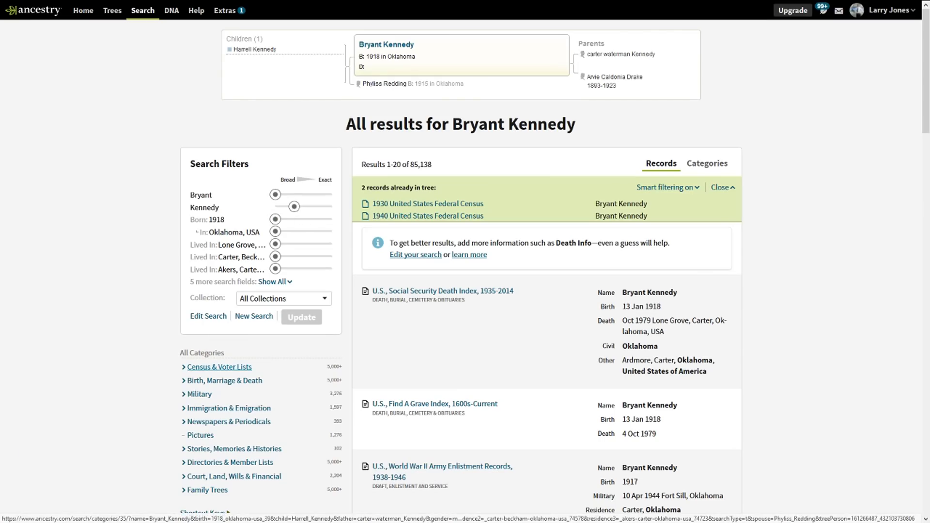
{"action": "left_click", "coordinate": [220, 367]}
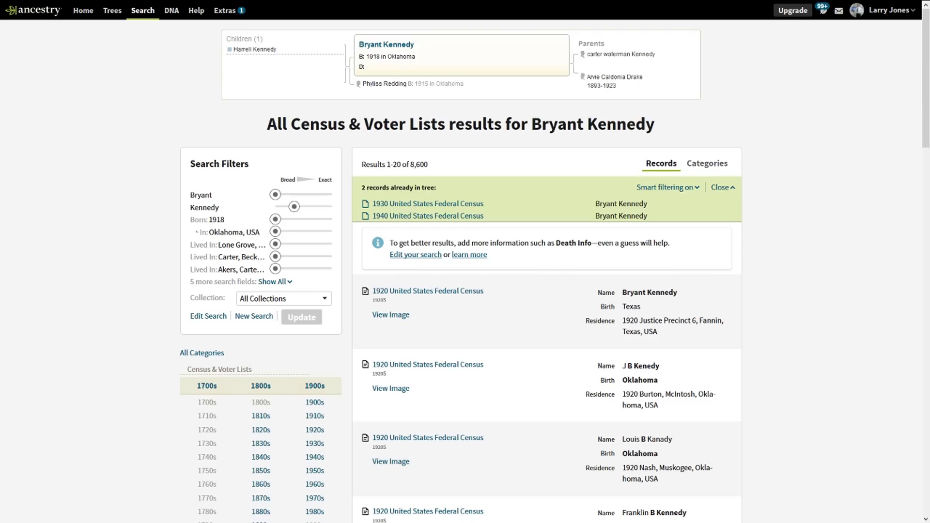
{"action": "mouse_move", "coordinate": [428, 290]}
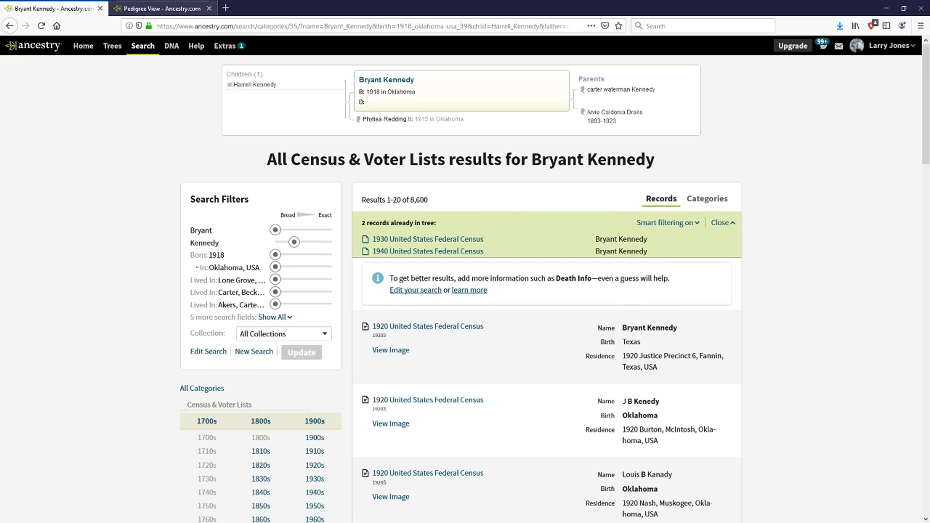
{"action": "left_click", "coordinate": [166, 8]}
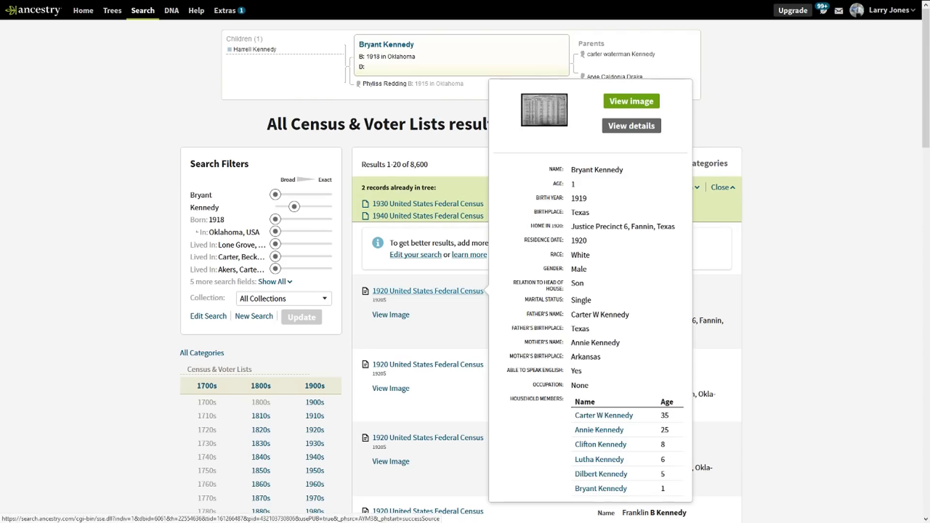
{"action": "left_click", "coordinate": [428, 291]}
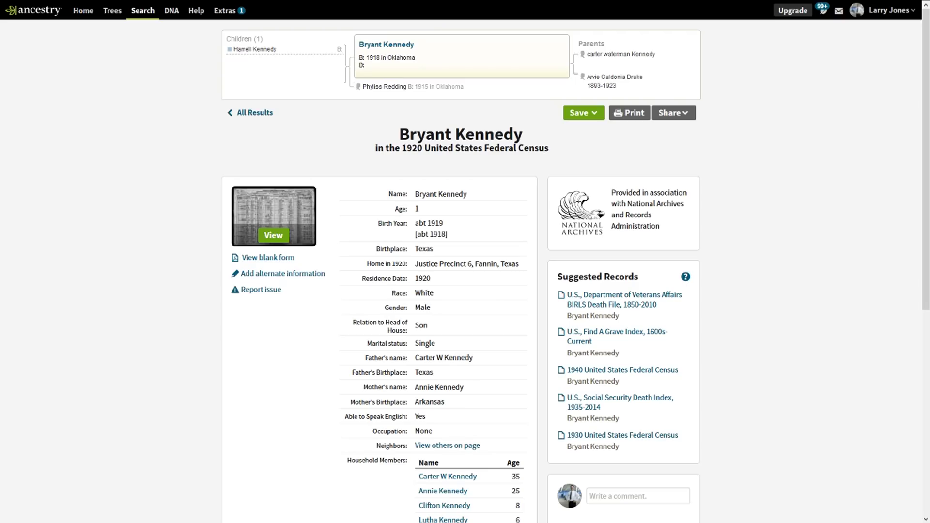
{"action": "left_click", "coordinate": [273, 227]}
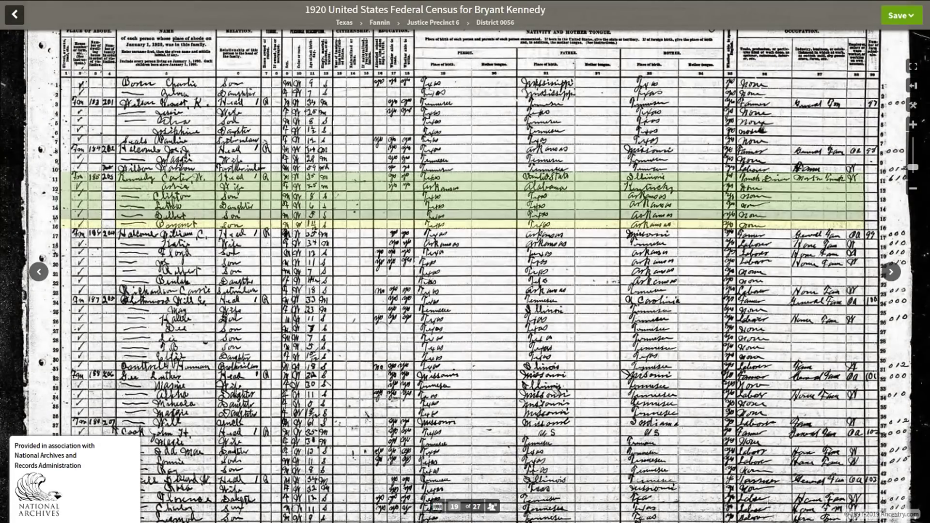
Step: Zoom into the 1920 census image and inspect the headings, birthplace and occupation columns
{"action": "mouse_move", "coordinate": [326, 206]}
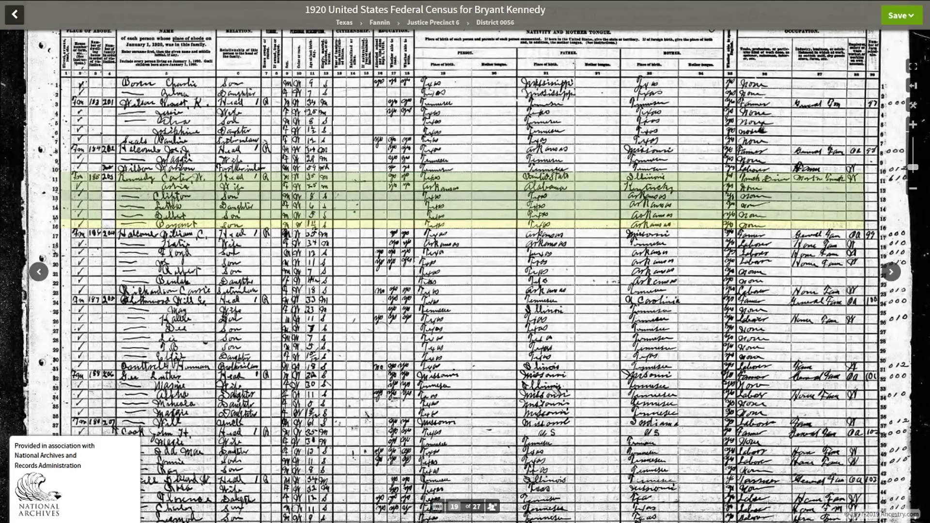
{"action": "left_click", "coordinate": [913, 124]}
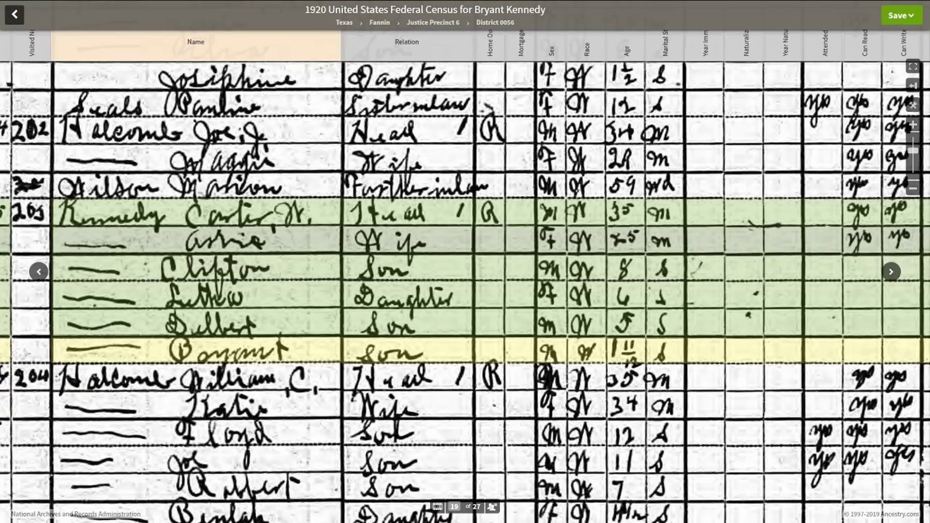
{"action": "mouse_move", "coordinate": [197, 242]}
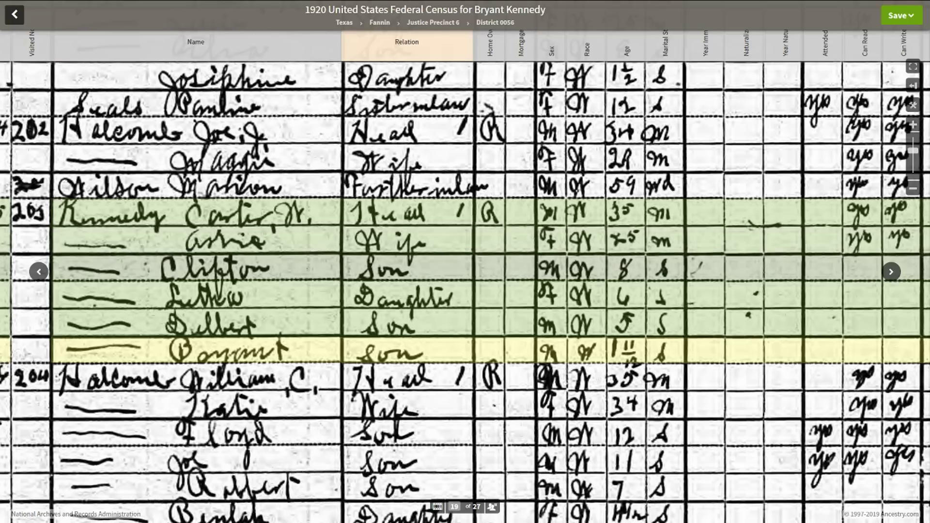
{"action": "mouse_move", "coordinate": [407, 267]}
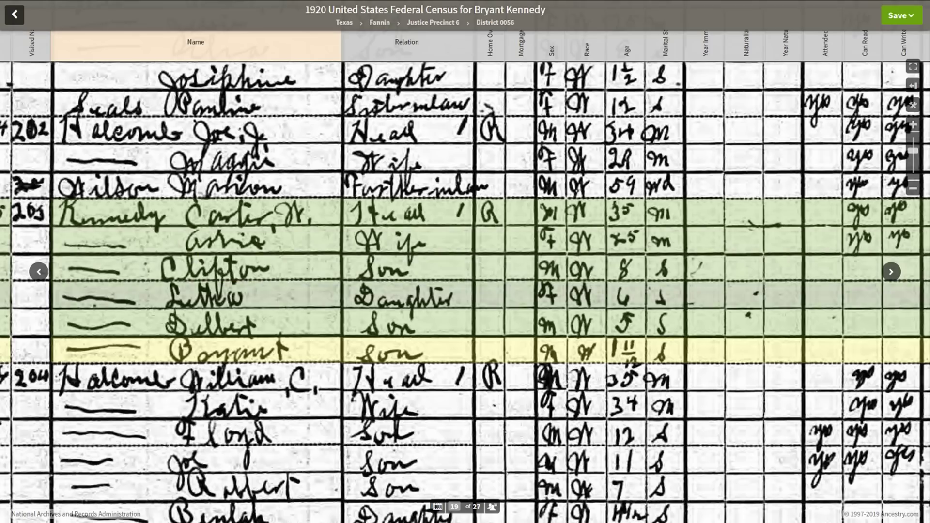
{"action": "mouse_move", "coordinate": [198, 350]}
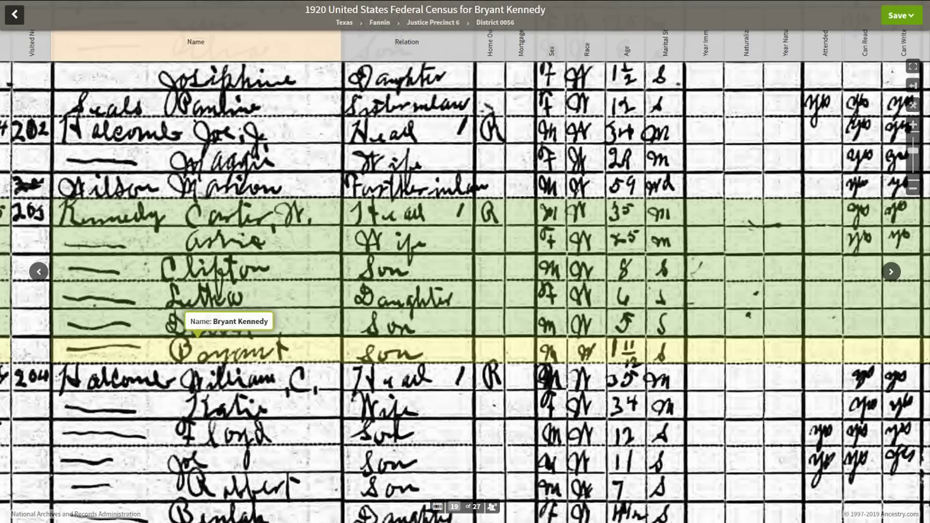
{"action": "mouse_move", "coordinate": [627, 350]}
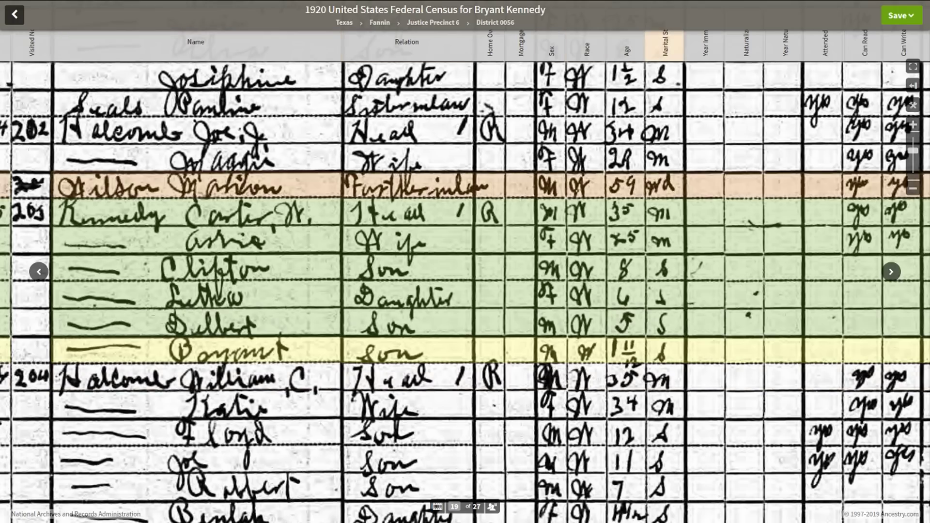
{"action": "left_click_drag", "start_coordinate": [664, 130], "coordinate": [647, 508]}
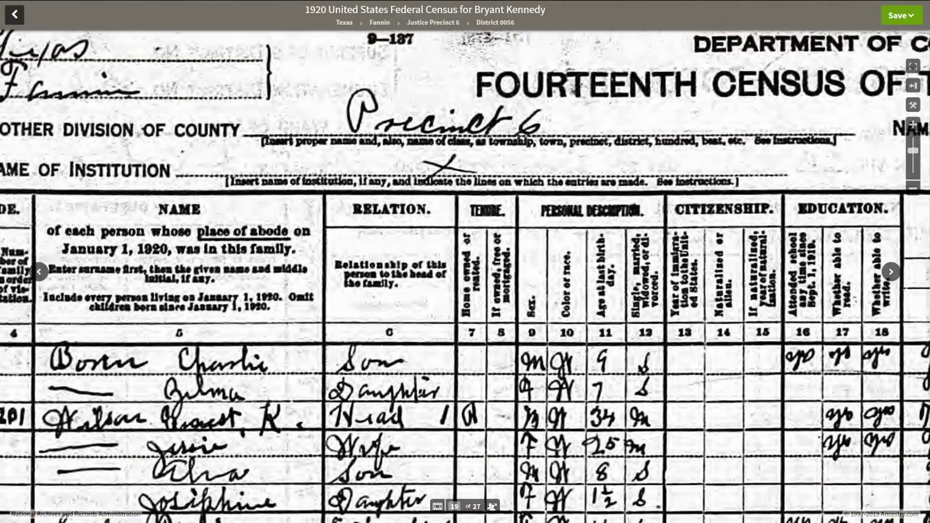
{"action": "left_click_drag", "start_coordinate": [765, 290], "coordinate": [291, 296]}
{"action": "left_click_drag", "start_coordinate": [629, 291], "coordinate": [270, 276]}
{"action": "left_click_drag", "start_coordinate": [314, 325], "coordinate": [58, 319]}
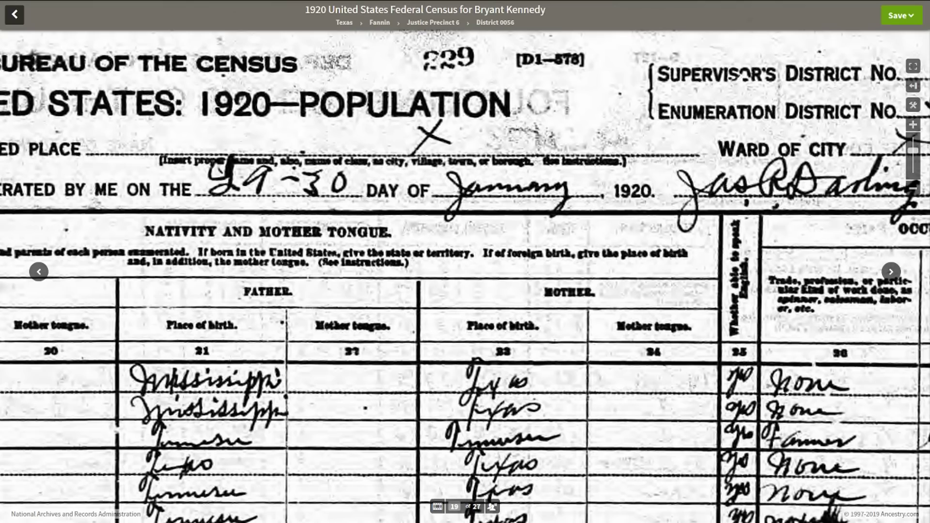
Step: Save the 1920 census to Bryant Kennedy with a Justice Precinct 6, Fannin, Texas residence
{"action": "mouse_move", "coordinate": [271, 268]}
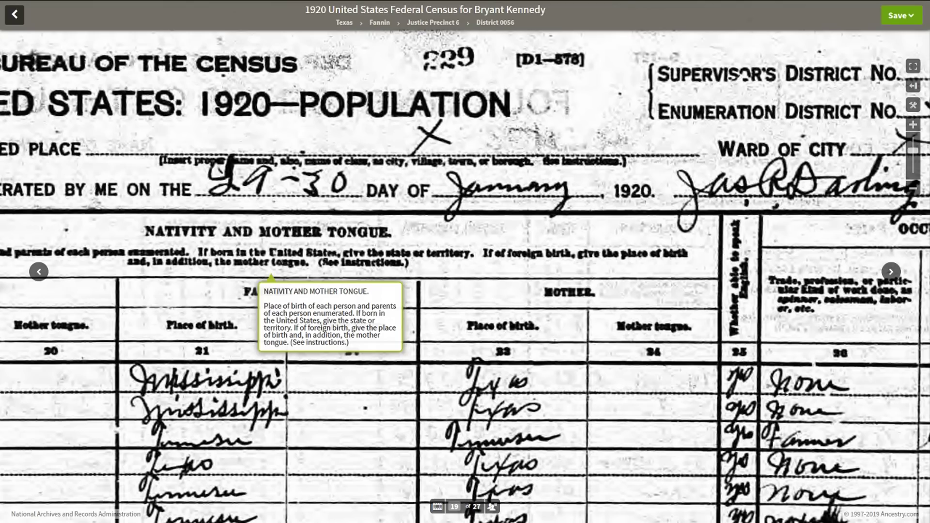
{"action": "left_click_drag", "start_coordinate": [271, 268], "coordinate": [910, 219]}
{"action": "left_click_drag", "start_coordinate": [462, 272], "coordinate": [640, 243]}
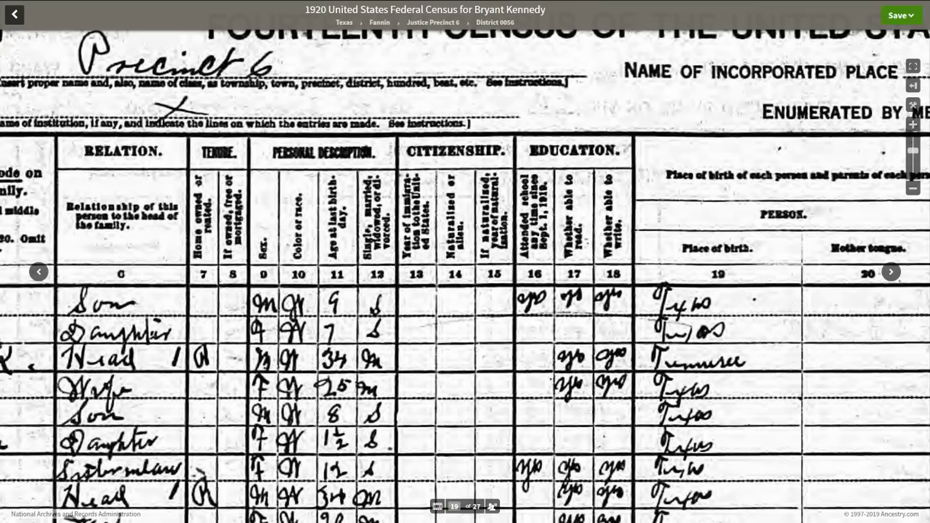
{"action": "left_click", "coordinate": [900, 15]}
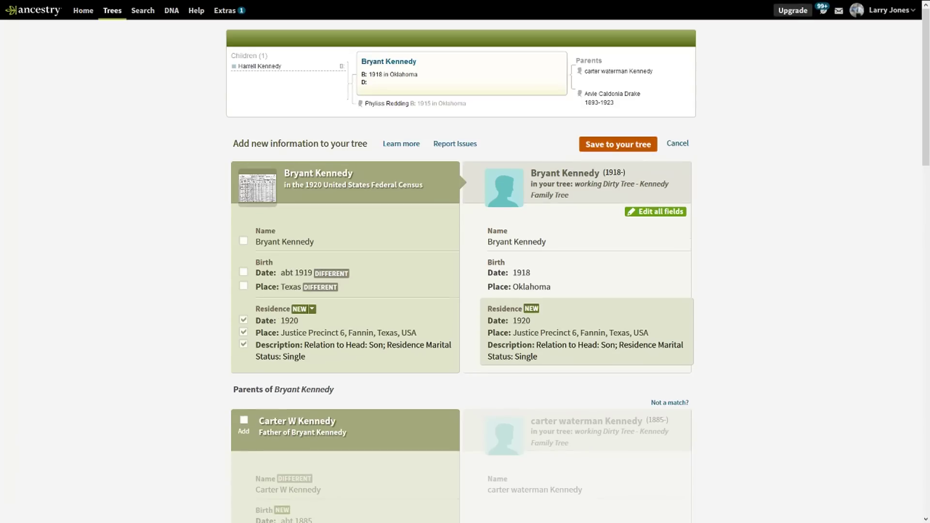
{"action": "left_click", "coordinate": [617, 144]}
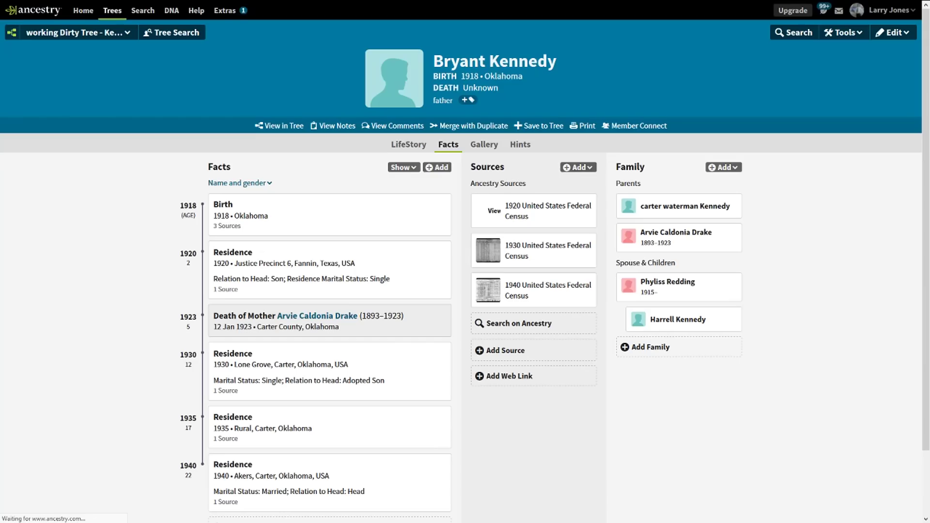
Step: Switch back to the working tree's Pedigree View tab
{"action": "mouse_move", "coordinate": [164, 1]}
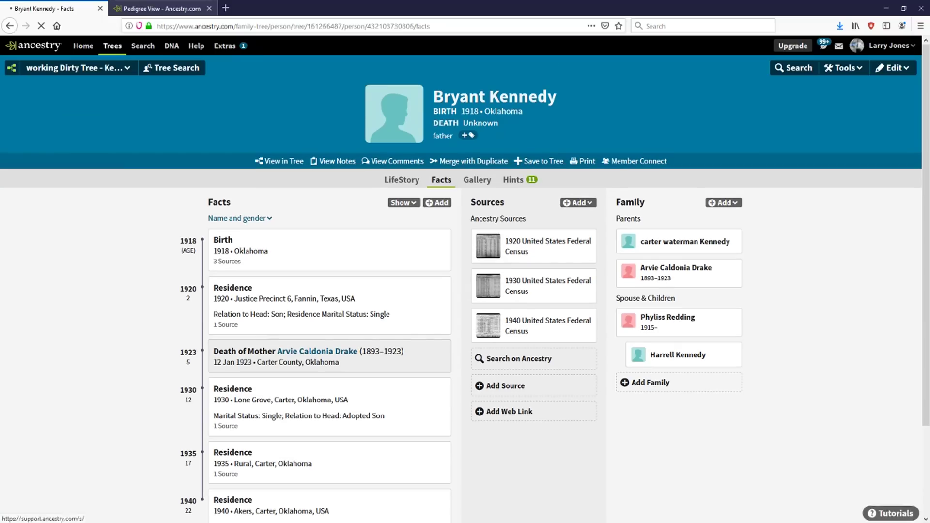
{"action": "key", "text": "ctrl+Tab"}
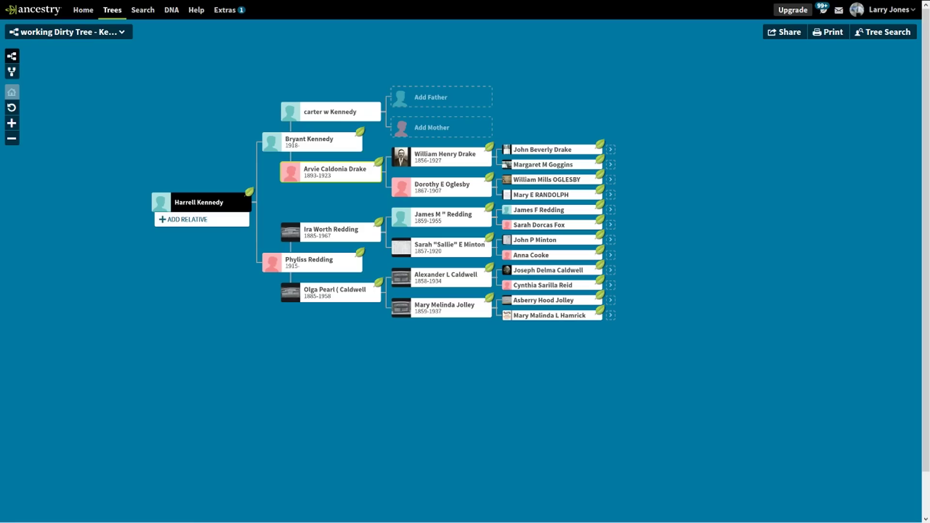
{"action": "left_click", "coordinate": [313, 142]}
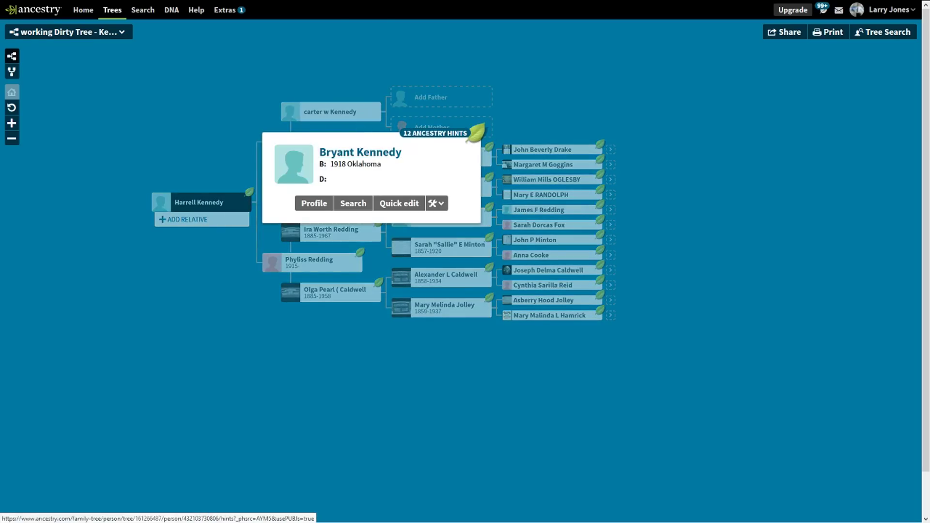
{"action": "left_click", "coordinate": [398, 203]}
{"action": "double_click", "coordinate": [288, 293]}
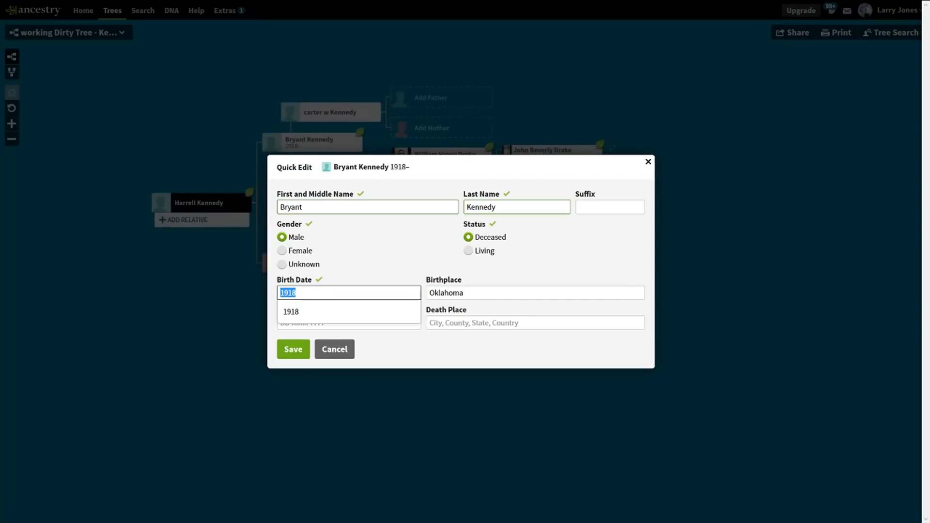
{"action": "type", "text": "1919"}
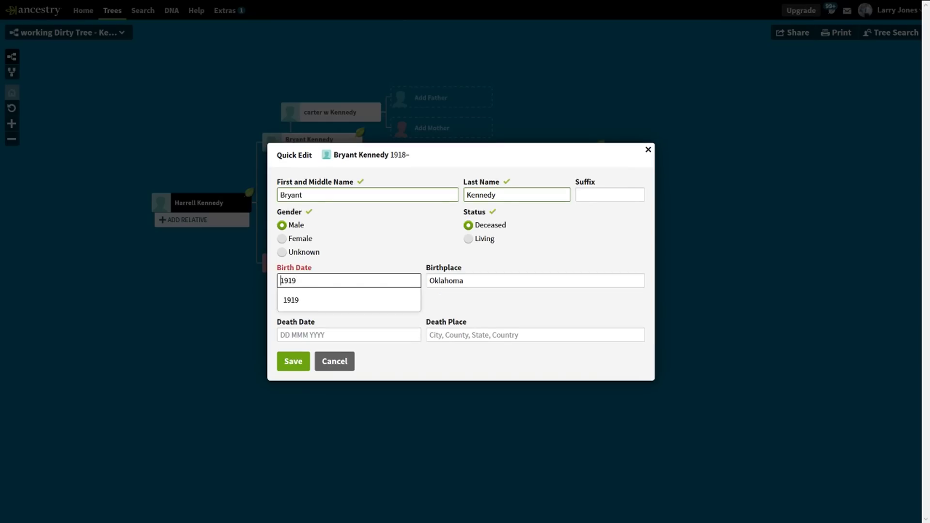
{"action": "type", "text": "Feb"}
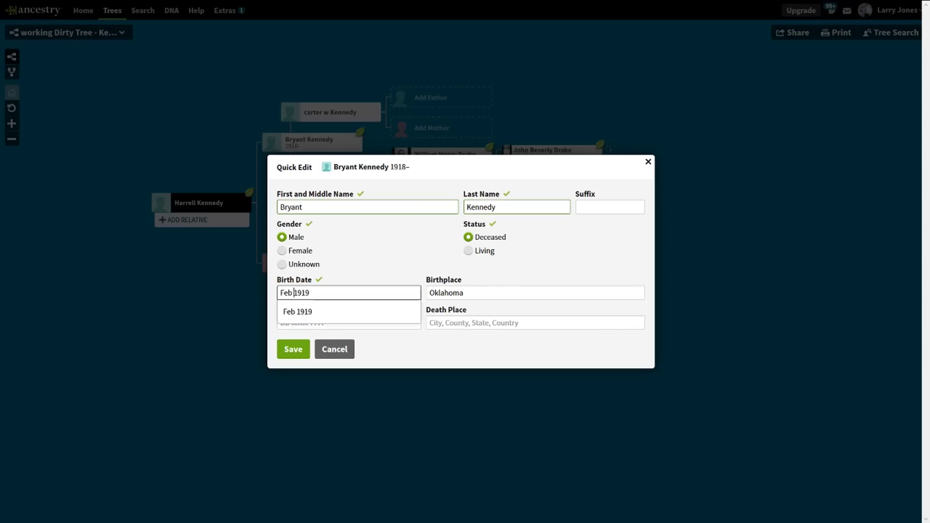
{"action": "left_click_drag", "start_coordinate": [309, 292], "coordinate": [305, 293]}
{"action": "type", "text": "8"}
{"action": "key", "text": "Down"}
{"action": "key", "text": "Return"}
{"action": "left_click", "coordinate": [293, 349]}
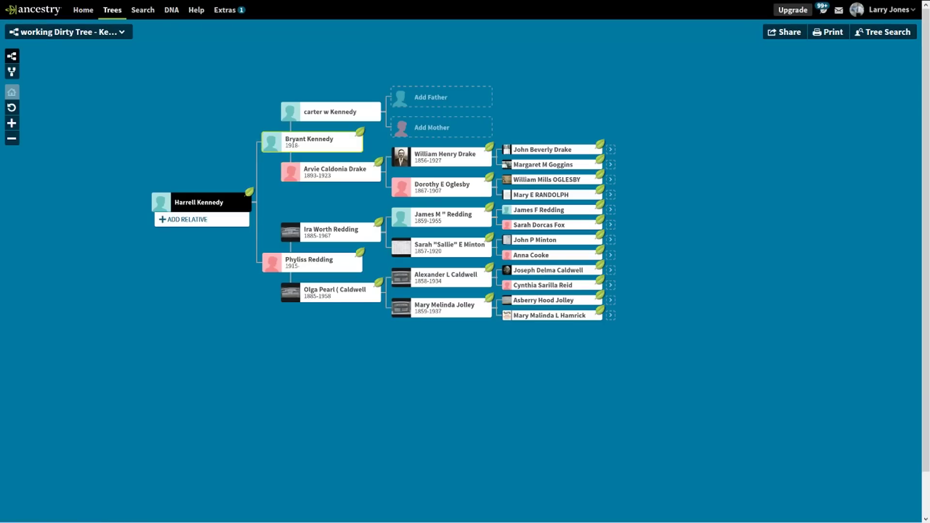
{"action": "left_click", "coordinate": [311, 142]}
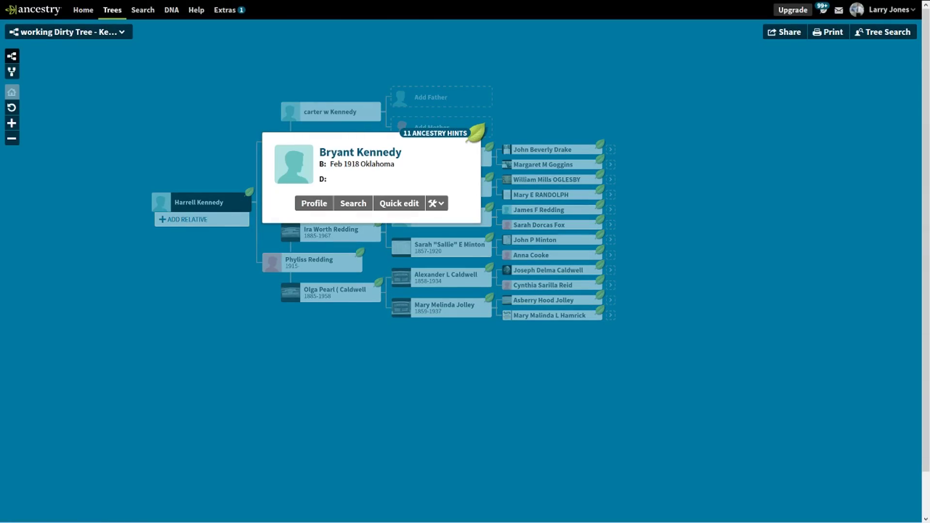
{"action": "left_click", "coordinate": [334, 359]}
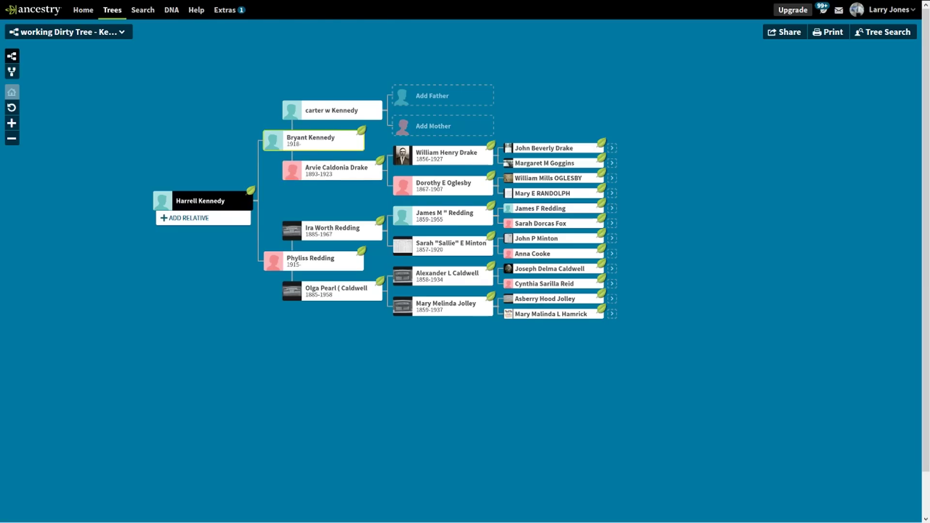
{"action": "left_click", "coordinate": [314, 140]}
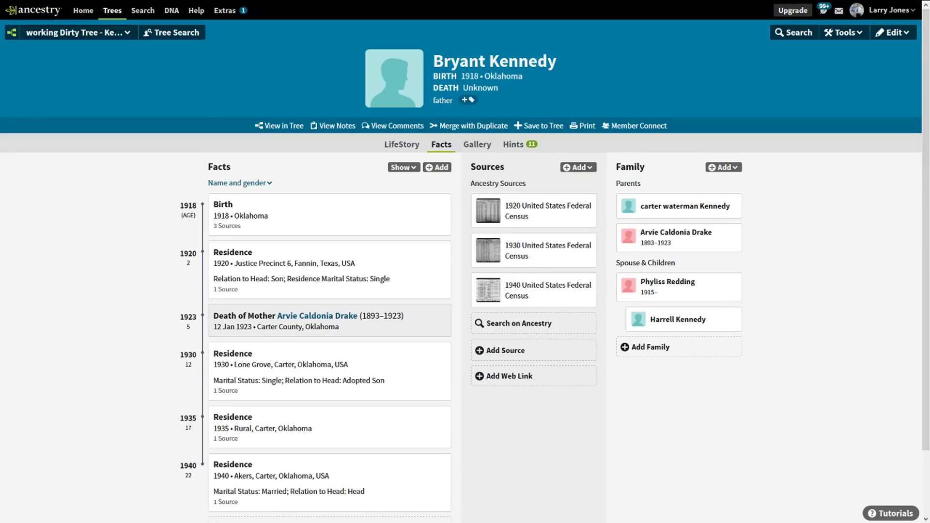
{"action": "left_click_drag", "start_coordinate": [479, 76], "coordinate": [466, 76]}
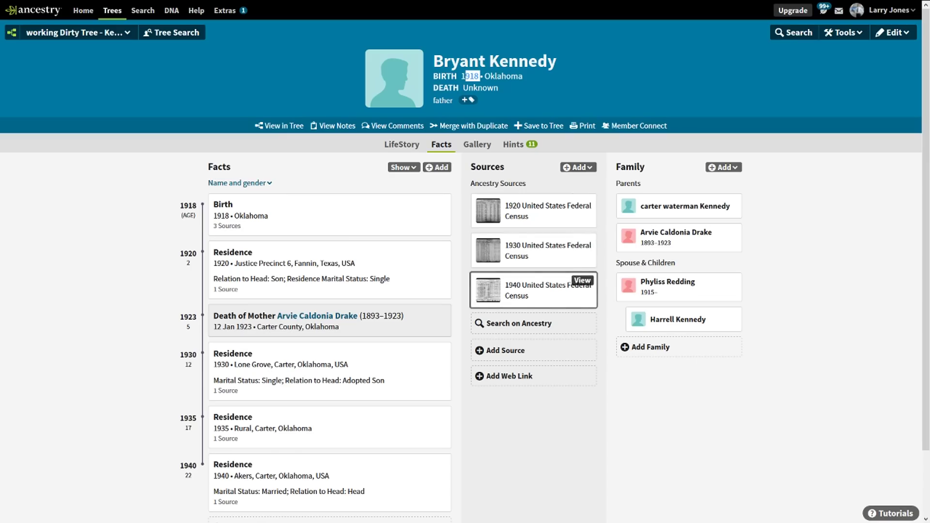
{"action": "mouse_move", "coordinate": [242, 1]}
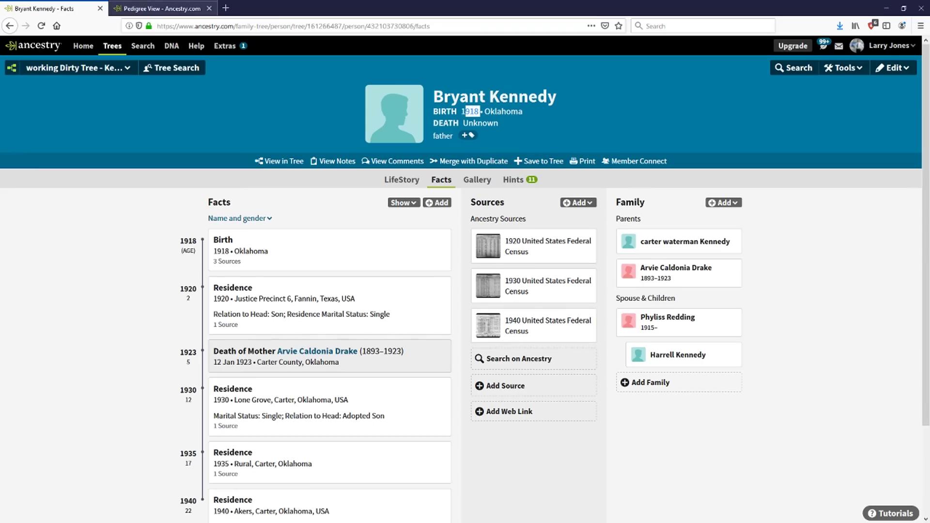
{"action": "left_click", "coordinate": [179, 6]}
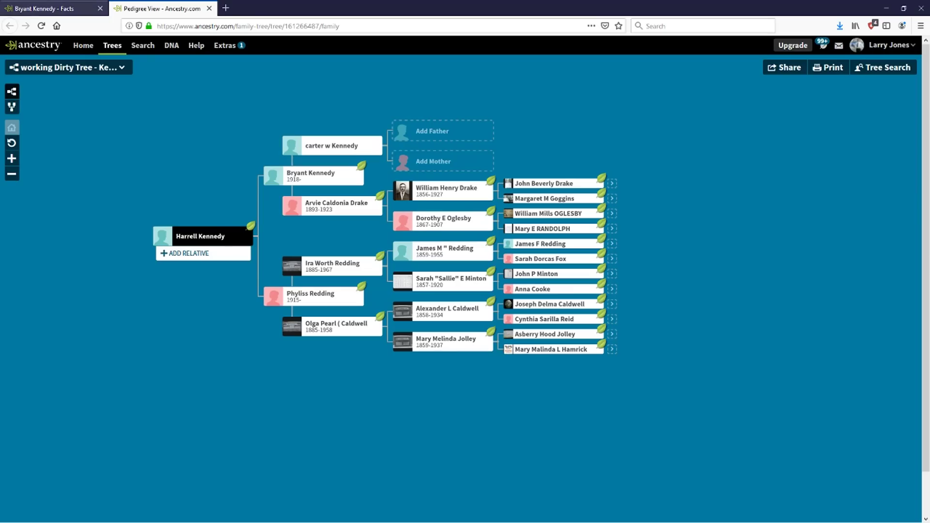
{"action": "left_click", "coordinate": [310, 138]}
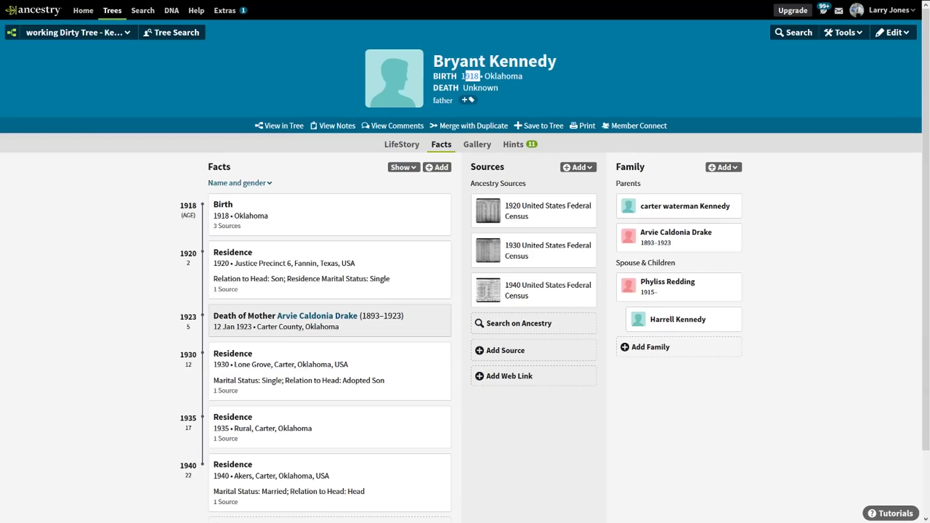
{"action": "left_click", "coordinate": [533, 211]}
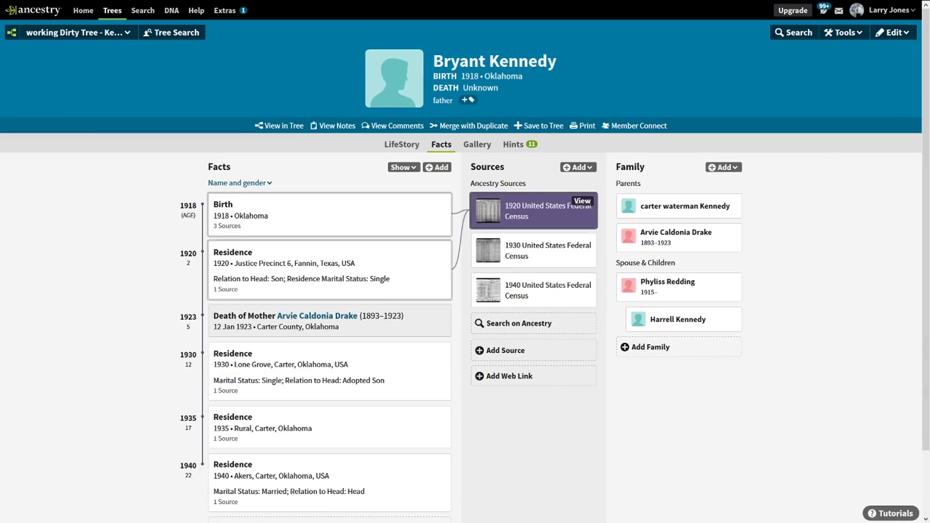
{"action": "left_click", "coordinate": [582, 200]}
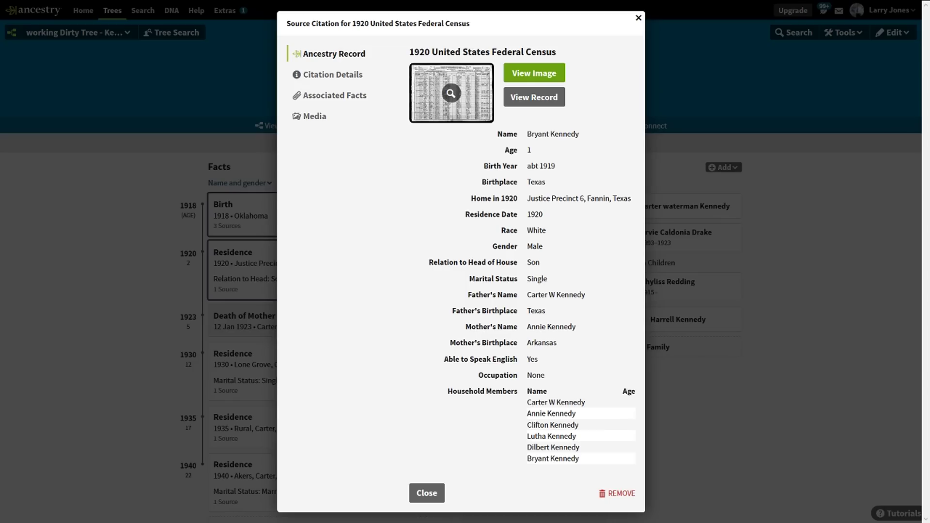
{"action": "left_click_drag", "start_coordinate": [586, 402], "coordinate": [526, 413]}
{"action": "left_click", "coordinate": [601, 104]}
{"action": "left_click_drag", "start_coordinate": [576, 413], "coordinate": [526, 403]}
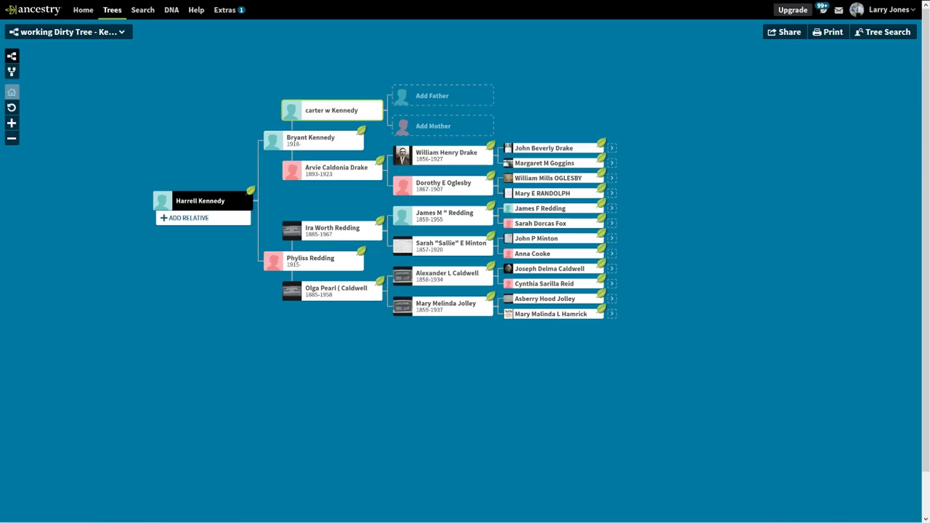
{"action": "left_click", "coordinate": [338, 110]}
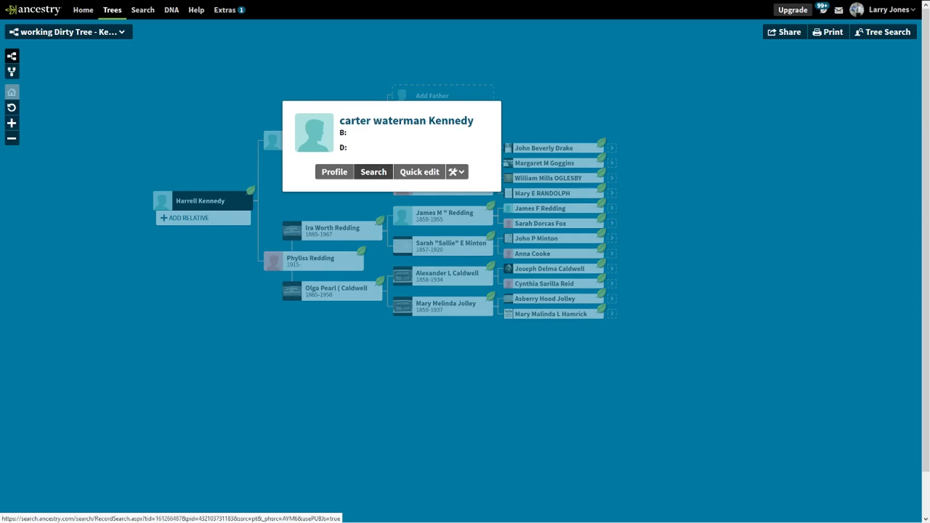
{"action": "left_click", "coordinate": [373, 172]}
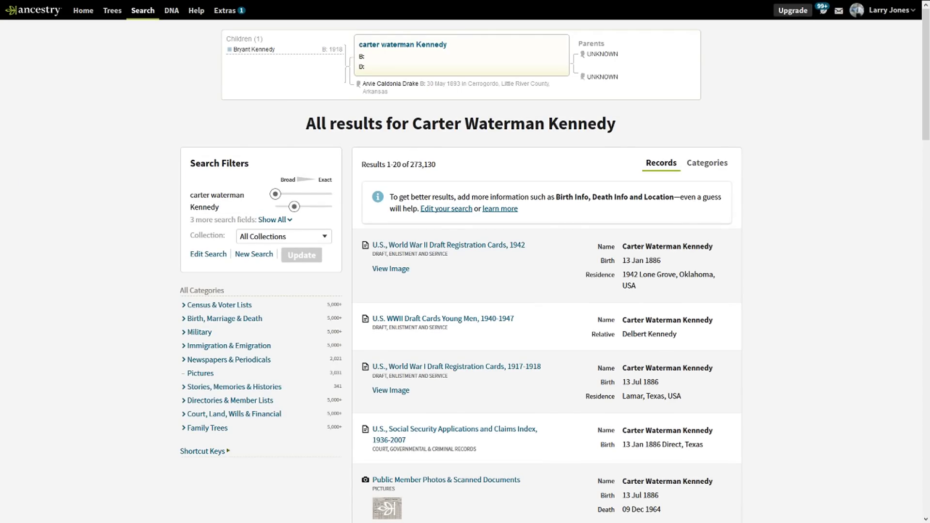
{"action": "left_click_drag", "start_coordinate": [695, 275], "coordinate": [647, 275]}
{"action": "mouse_move", "coordinate": [451, 245]}
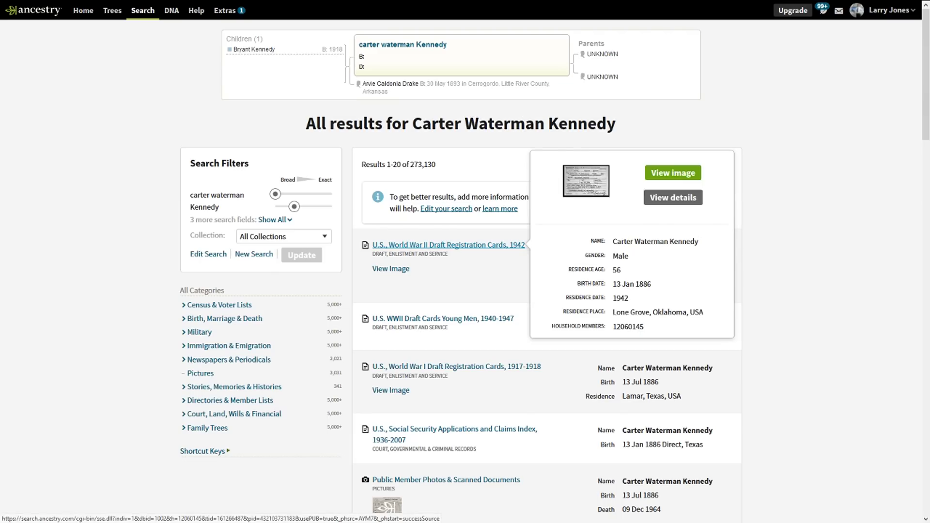
{"action": "left_click", "coordinate": [450, 245]}
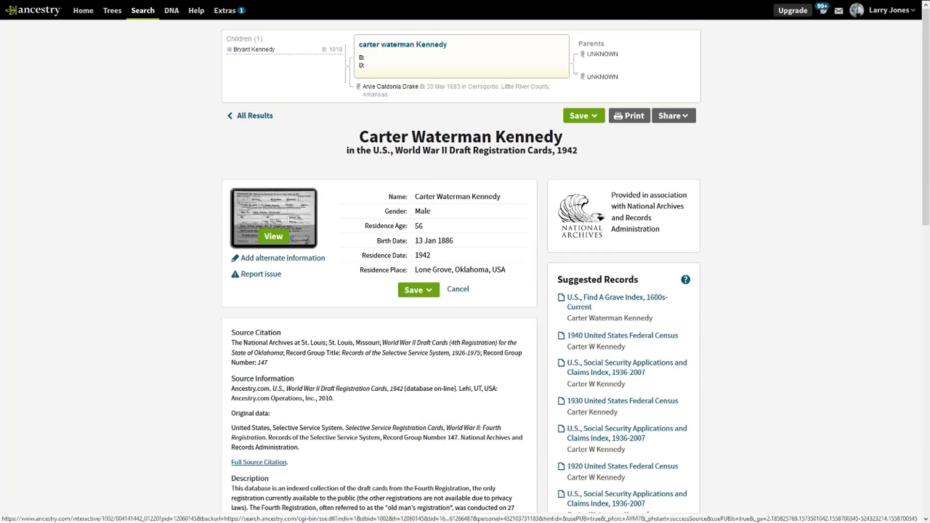
{"action": "left_click", "coordinate": [273, 236]}
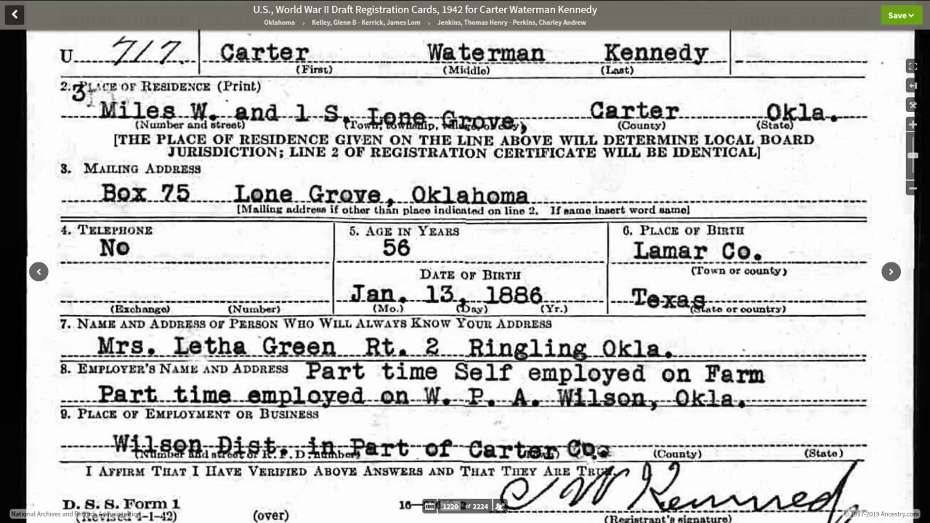
Step: Pan the draft card to read Carter's birth date and Lamar Co., Texas birthplace
{"action": "left_click_drag", "start_coordinate": [465, 310], "coordinate": [470, 218]}
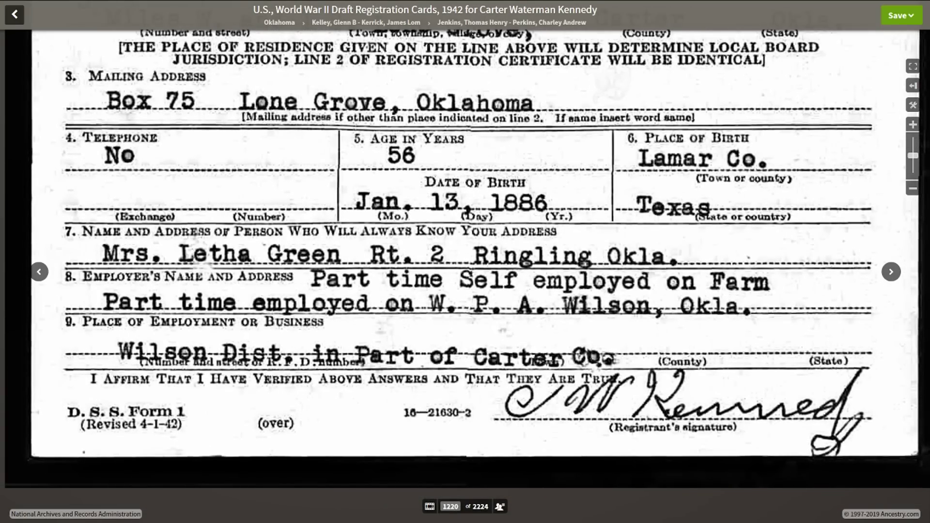
{"action": "scroll", "coordinate": [464, 276], "scroll_direction": "up", "scroll_amount": 3}
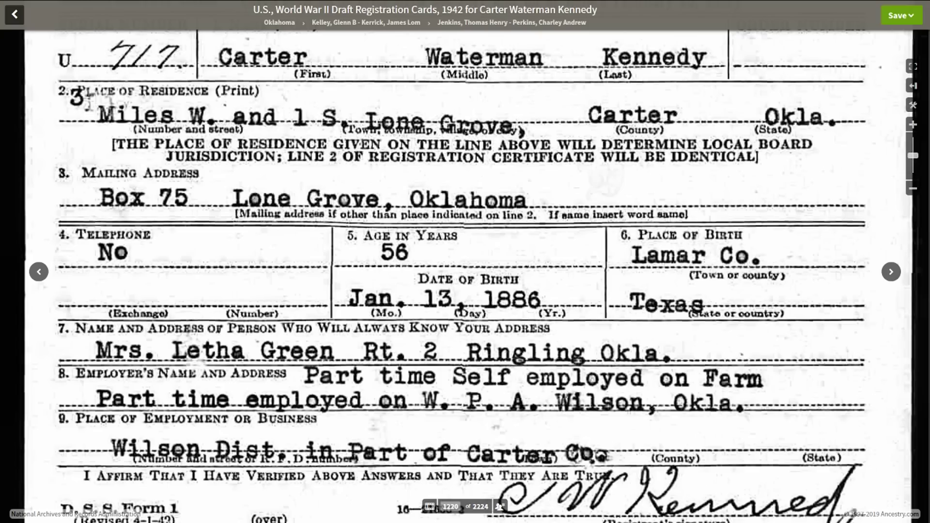
{"action": "key", "text": "F11"}
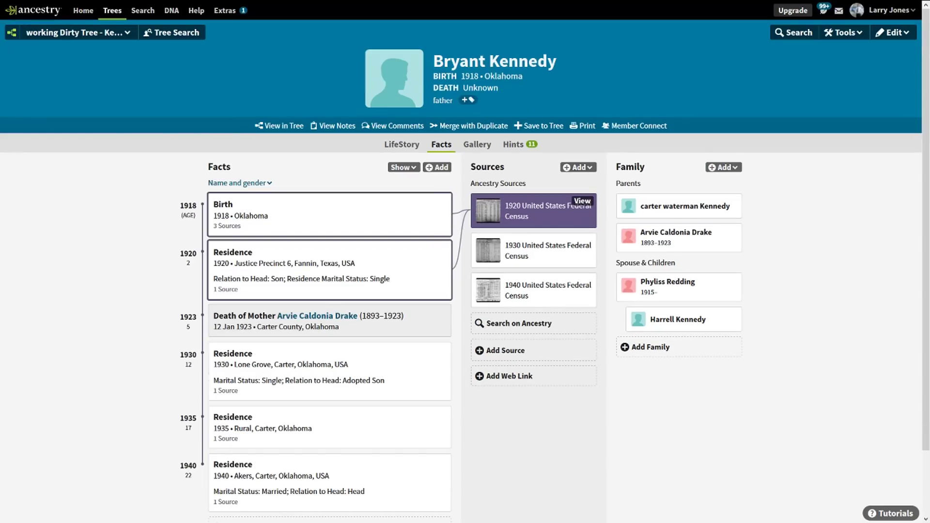
Step: Open the working Dirty Tree's pedigree view in a separate browser tab
{"action": "right_click", "coordinate": [113, 12]}
{"action": "left_click", "coordinate": [140, 21]}
{"action": "right_click", "coordinate": [93, 41]}
{"action": "left_click", "coordinate": [127, 48]}
{"action": "left_click", "coordinate": [161, 8]}
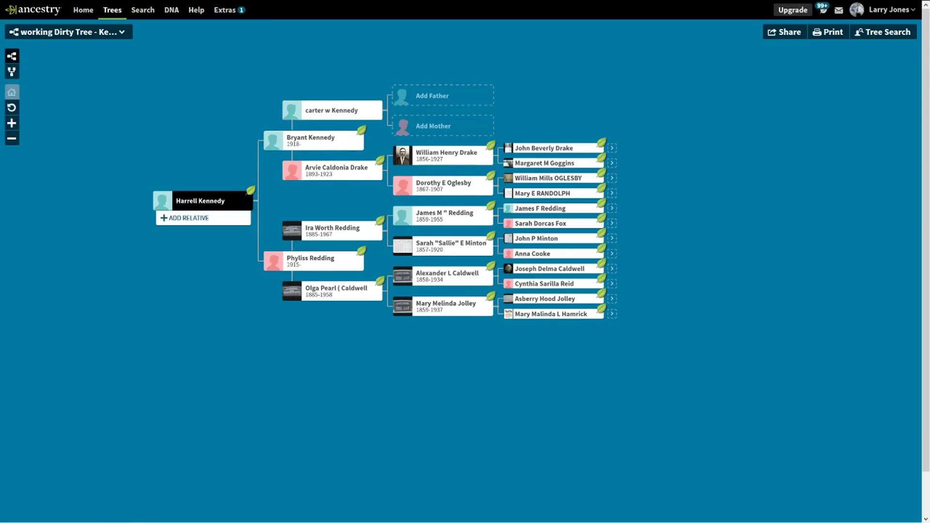
{"action": "left_click", "coordinate": [266, 7]}
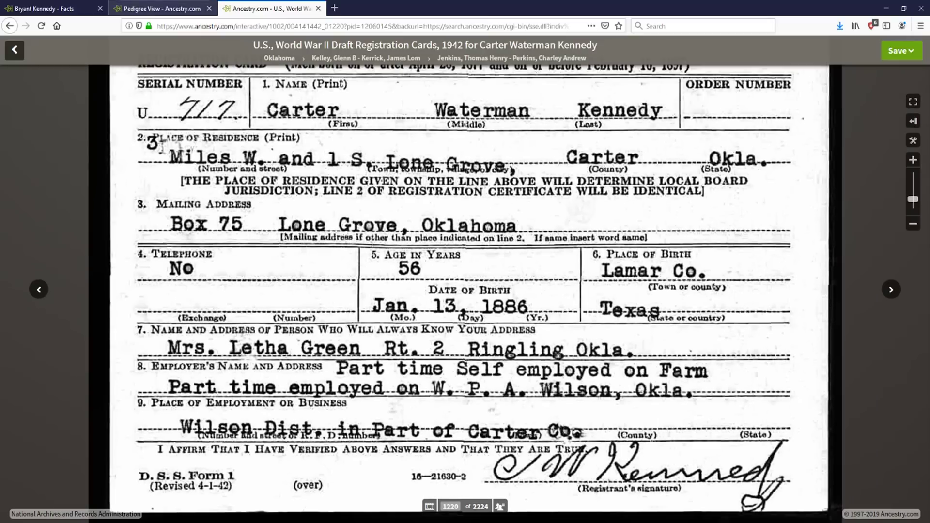
{"action": "left_click", "coordinate": [162, 8]}
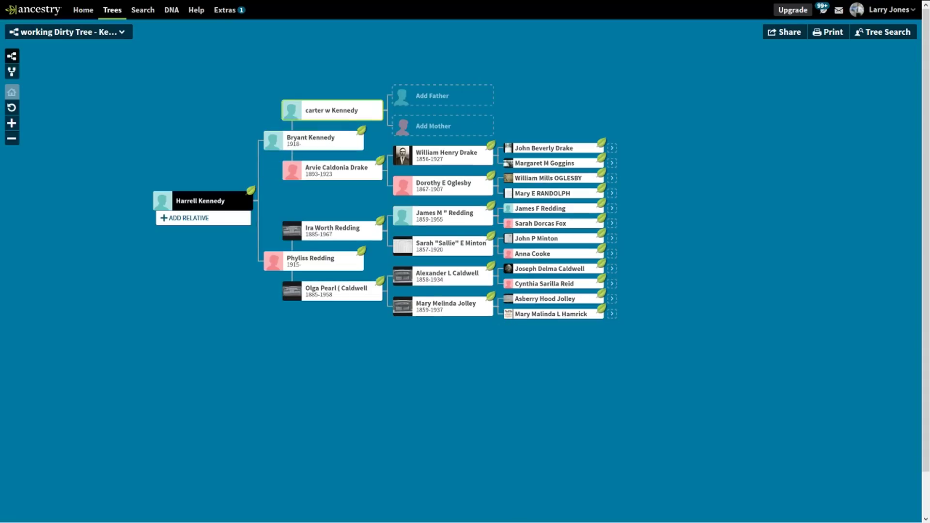
{"action": "left_click", "coordinate": [332, 110]}
{"action": "left_click", "coordinate": [419, 173]}
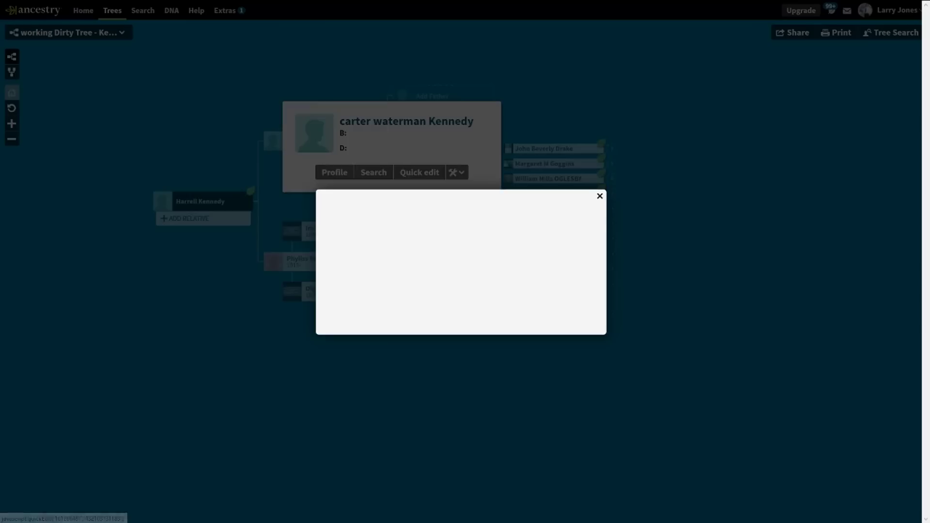
{"action": "left_click", "coordinate": [348, 293]}
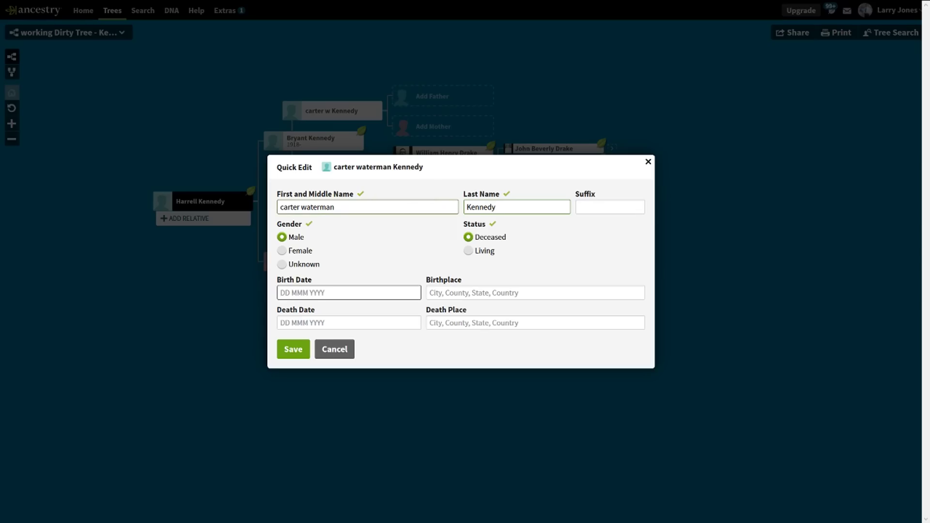
{"action": "type", "text": "jan"}
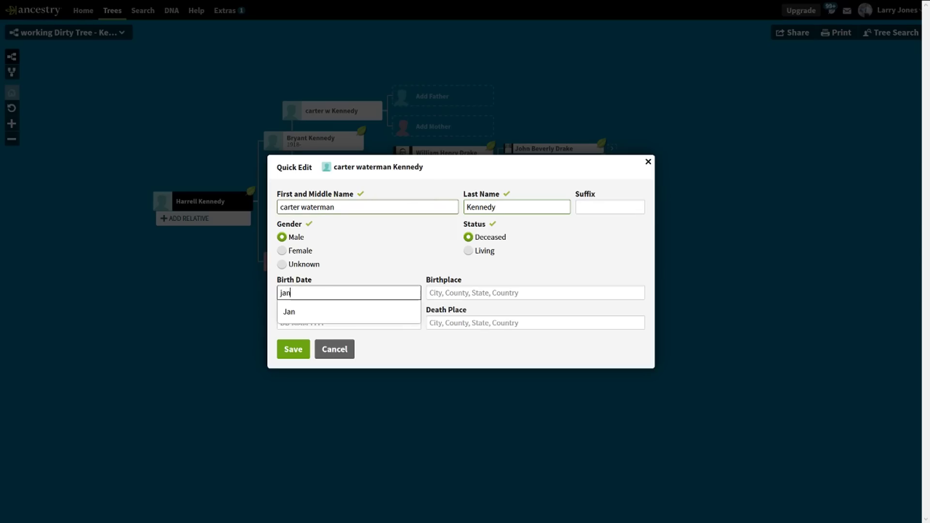
{"action": "type", "text": " 13 1886"}
{"action": "key", "text": "Down"}
{"action": "key", "text": "Return"}
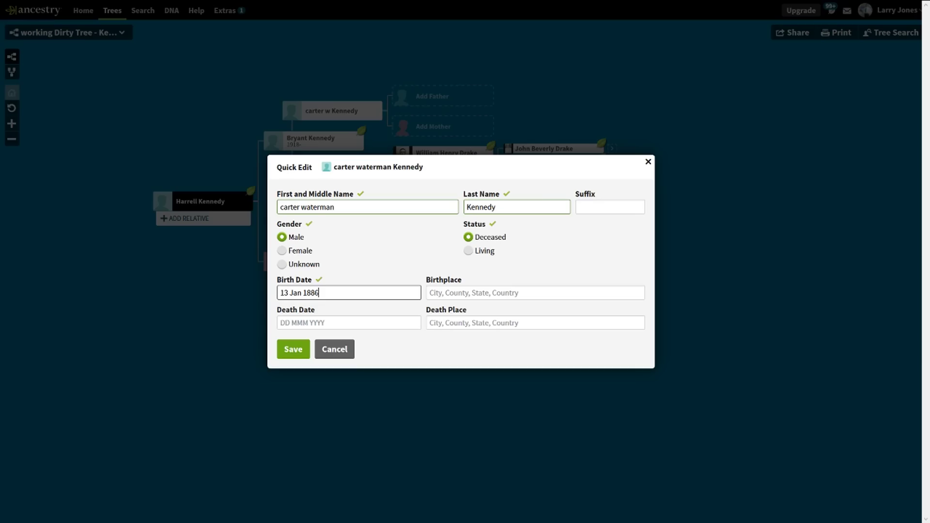
{"action": "key", "text": "Return"}
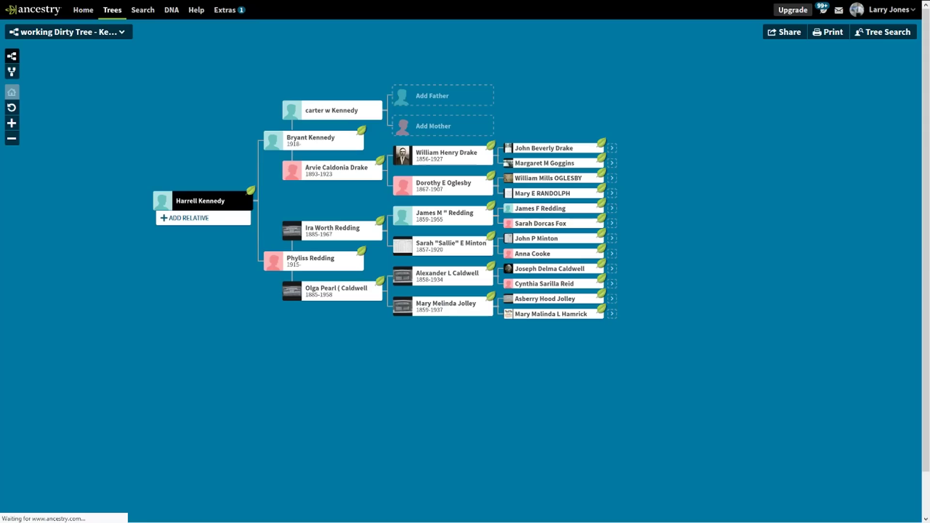
{"action": "key", "text": "F5"}
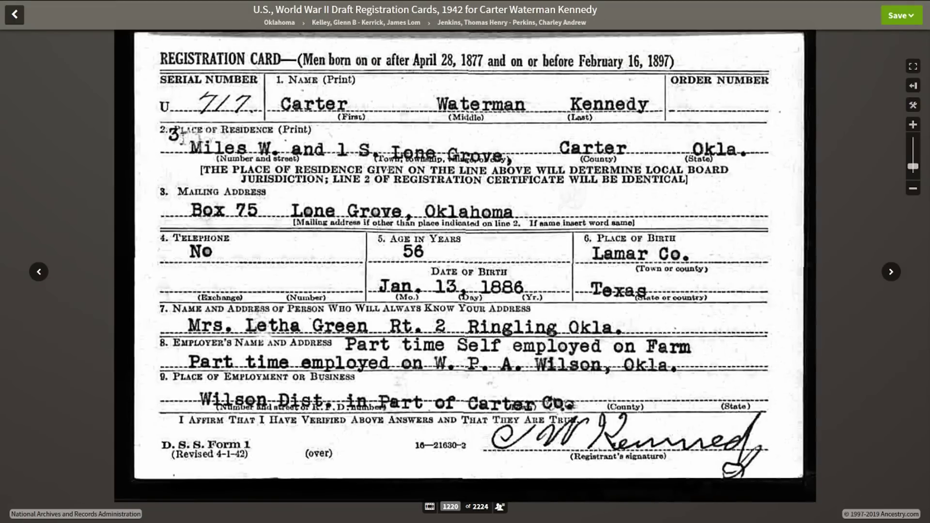
Step: Quick-edit his birthplace to Lamar County, Texas, USA and save it
{"action": "mouse_move", "coordinate": [165, 0]}
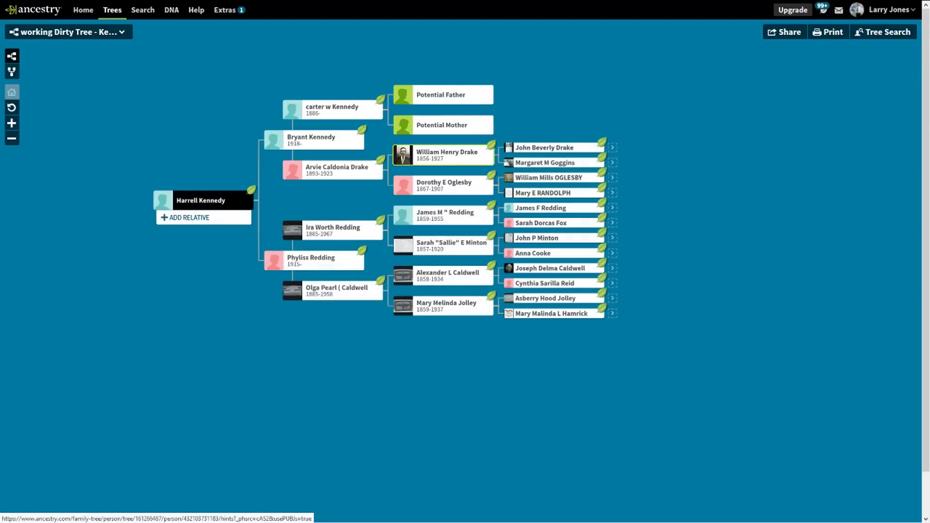
{"action": "left_click", "coordinate": [345, 112]}
{"action": "left_click", "coordinate": [420, 171]}
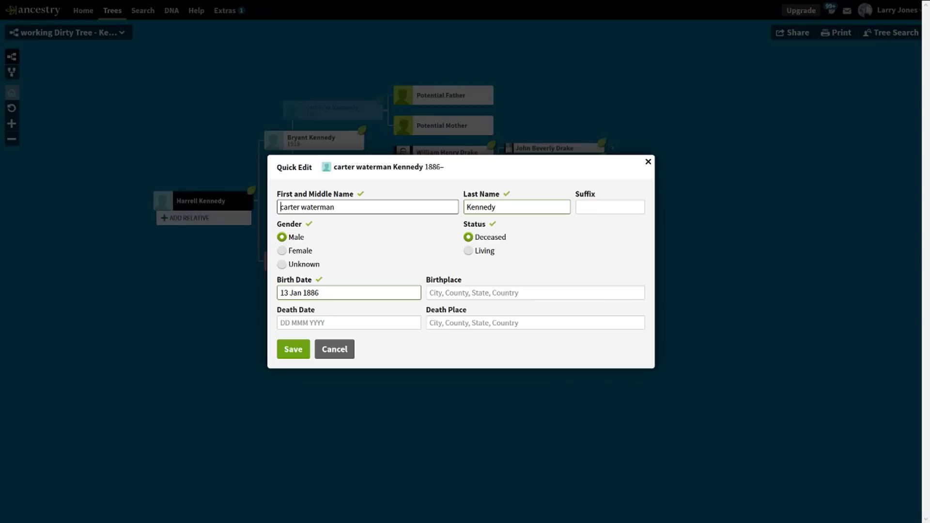
{"action": "left_click", "coordinate": [484, 292]}
{"action": "type", "text": "lamar cou"}
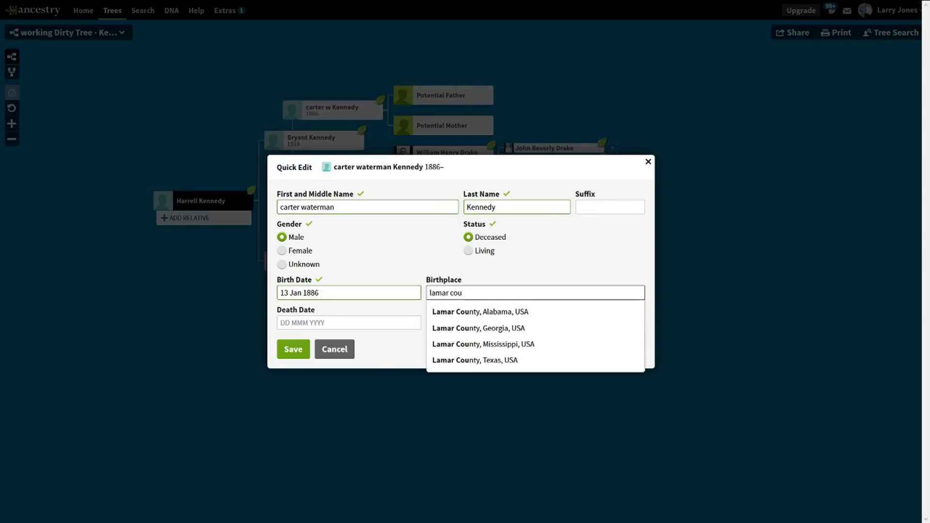
{"action": "key", "text": "Down"}
{"action": "key", "text": "Down"}
{"action": "key", "text": "Down"}
{"action": "key", "text": "Down"}
{"action": "key", "text": "Return"}
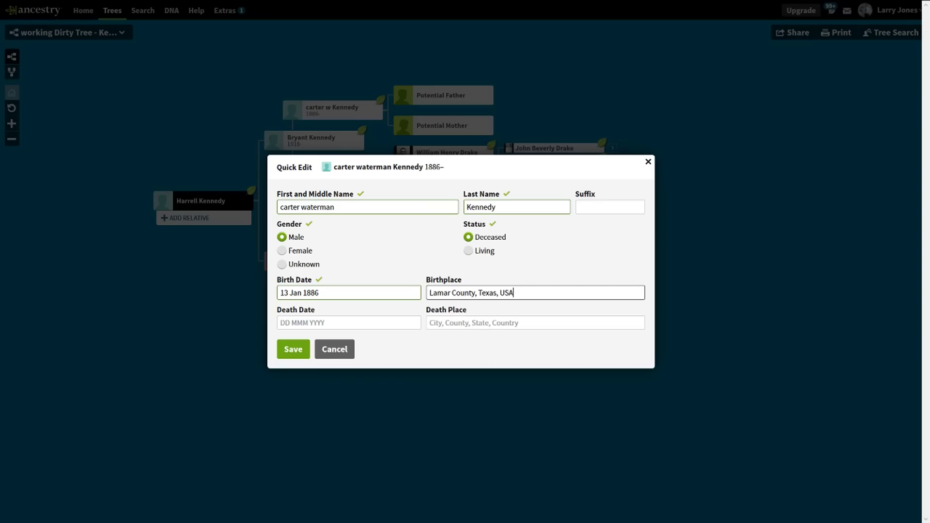
{"action": "key", "text": "Return"}
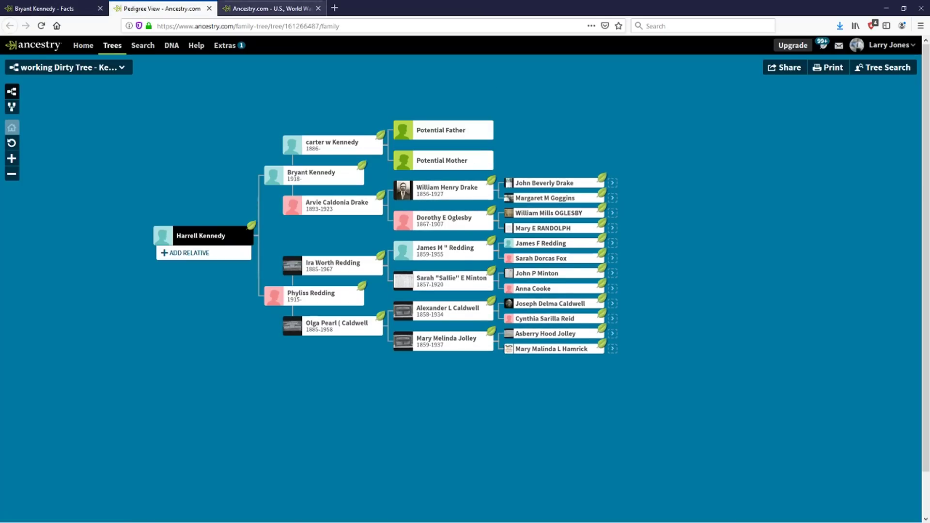
{"action": "left_click", "coordinate": [271, 8]}
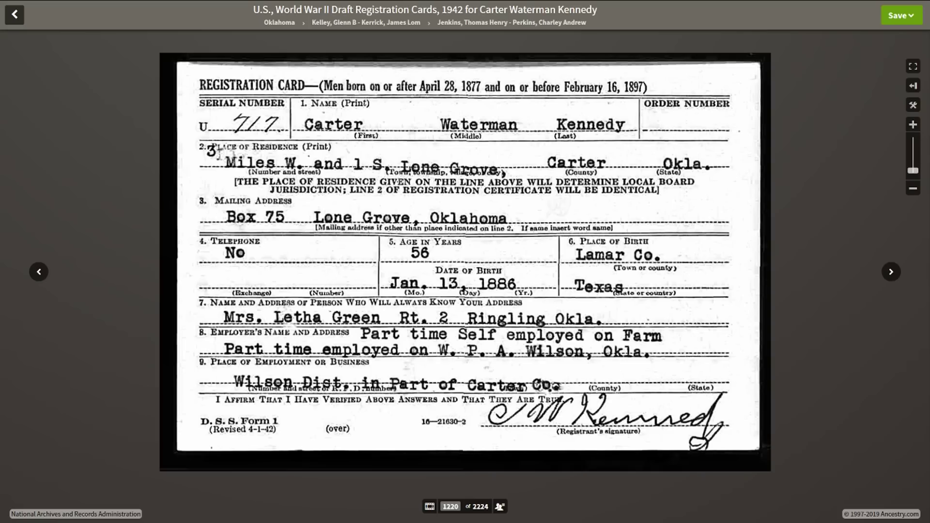
{"action": "key", "text": "Right"}
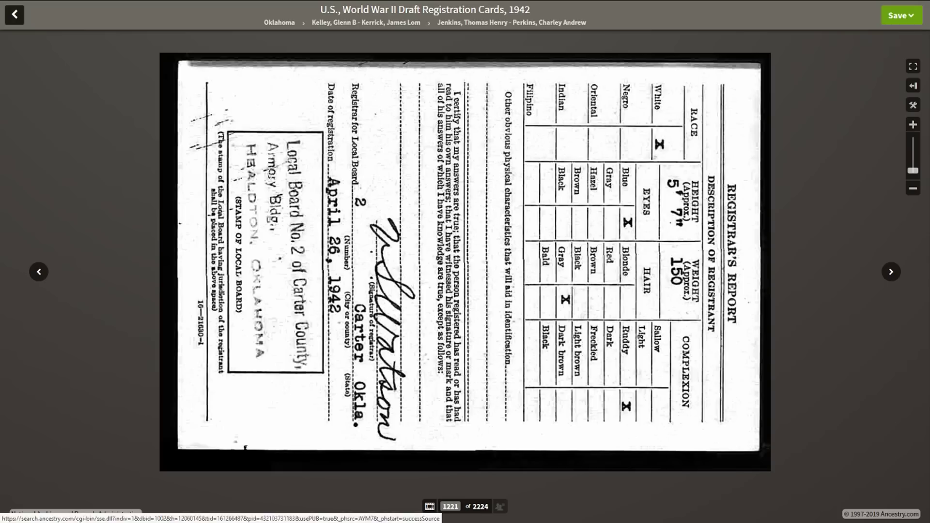
{"action": "left_click", "coordinate": [39, 272]}
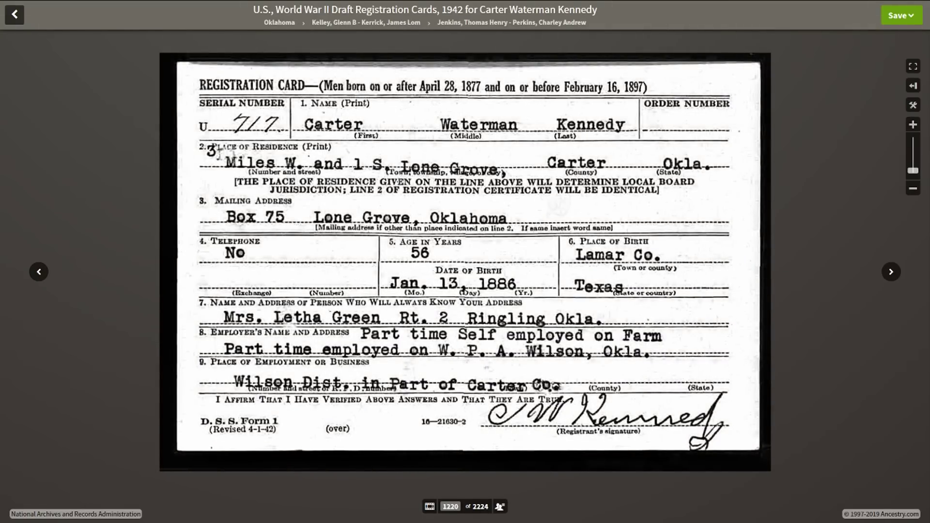
{"action": "left_click", "coordinate": [901, 15]}
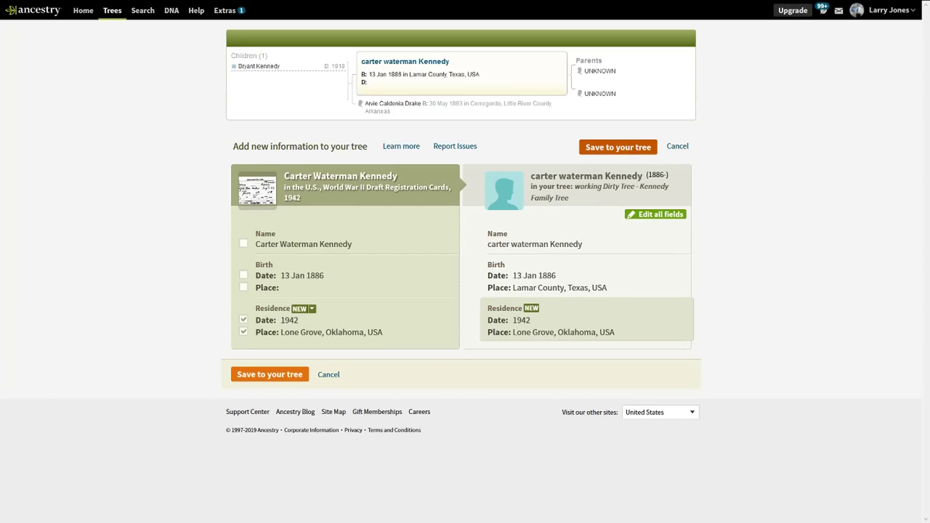
Step: Save the 1942 Lone Grove residence to the tree, then return to the card's registrar's report side
{"action": "left_click", "coordinate": [618, 147]}
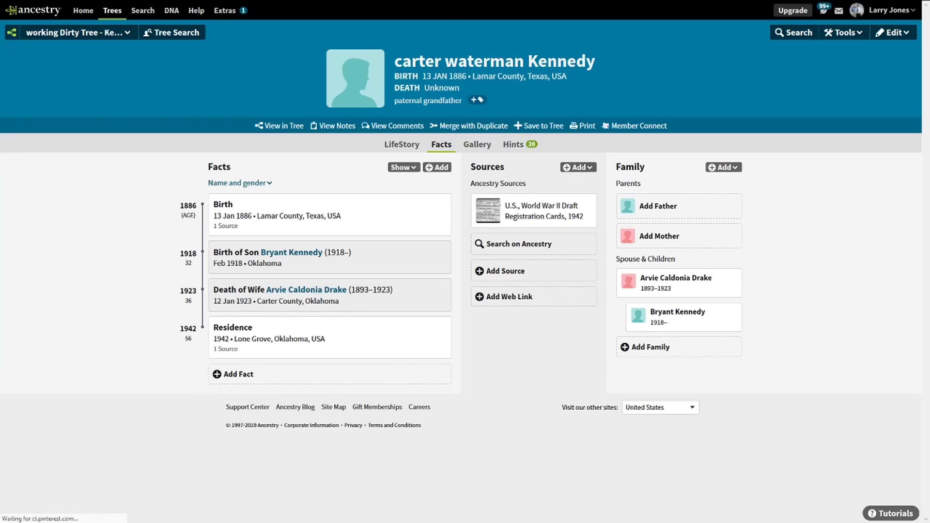
{"action": "mouse_move", "coordinate": [54, 2]}
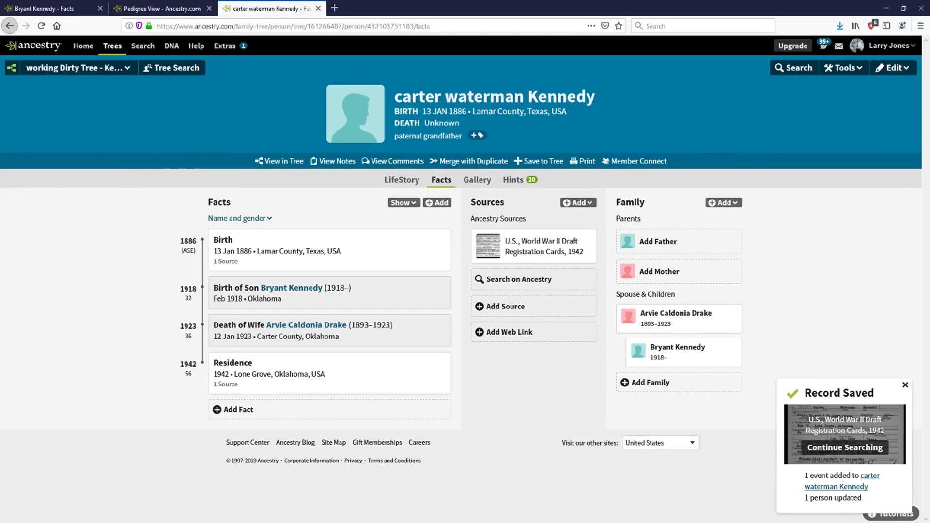
{"action": "right_click", "coordinate": [10, 26]}
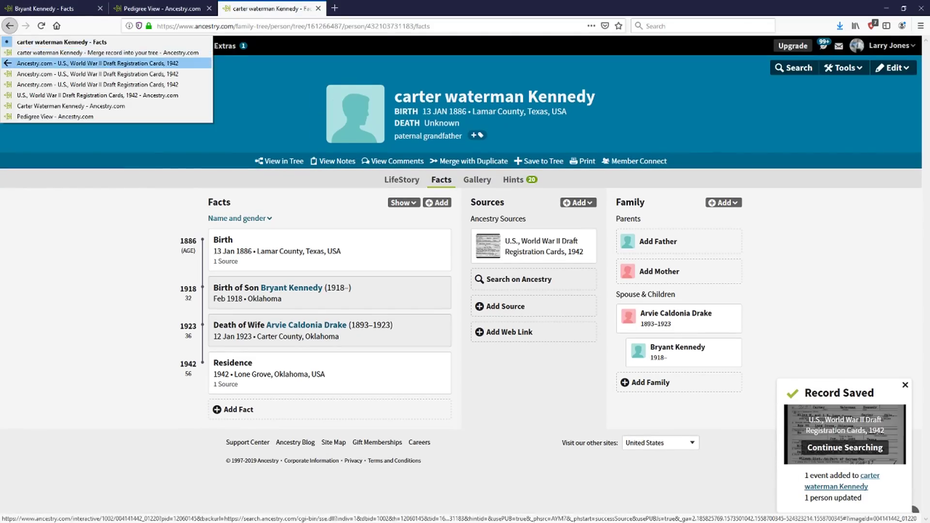
{"action": "left_click", "coordinate": [48, 63]}
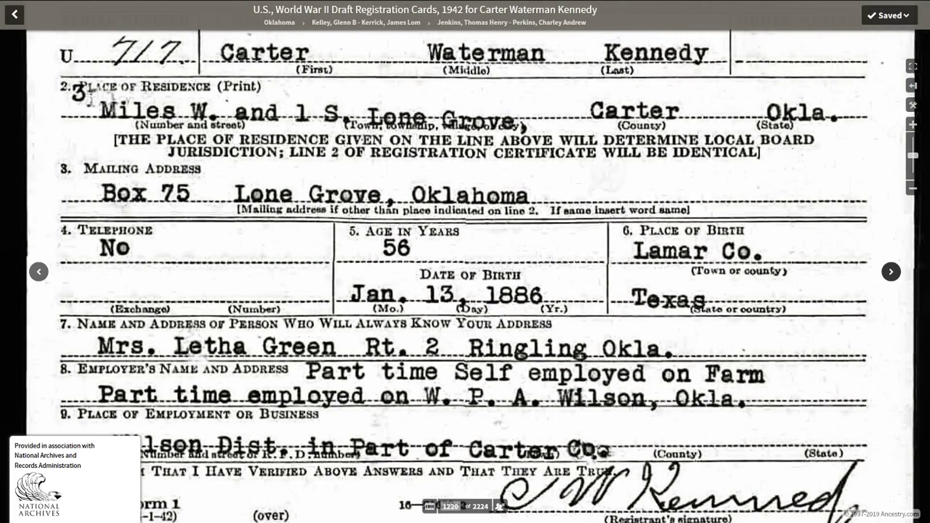
{"action": "left_click", "coordinate": [890, 271]}
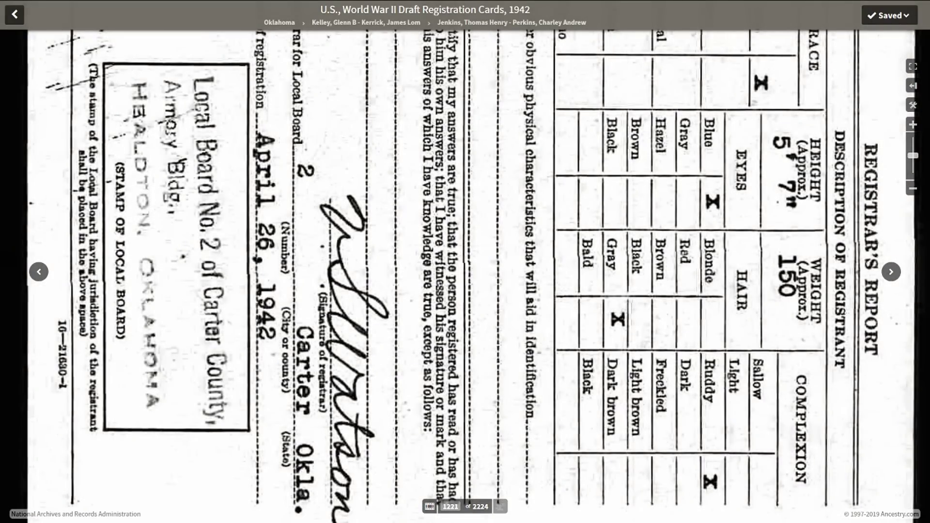
{"action": "left_click", "coordinate": [889, 15]}
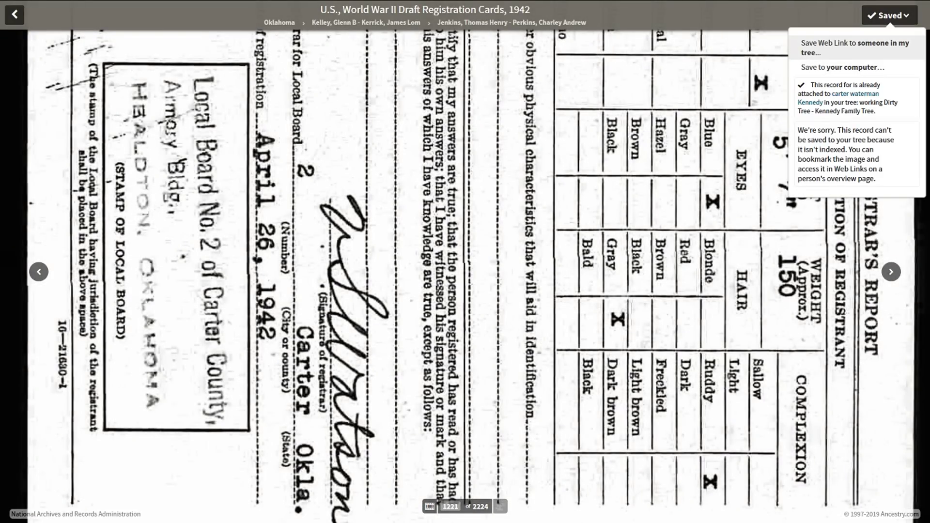
{"action": "left_click", "coordinate": [854, 47]}
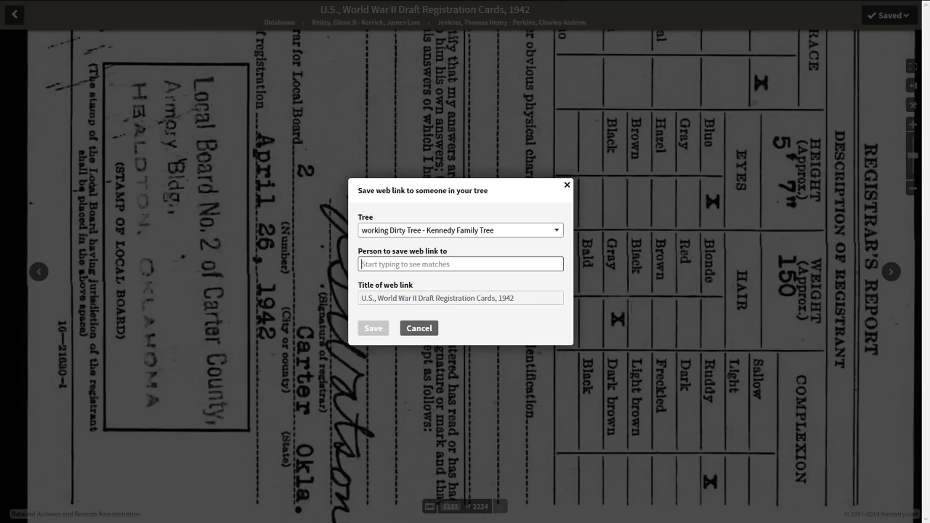
{"action": "type", "text": "car"}
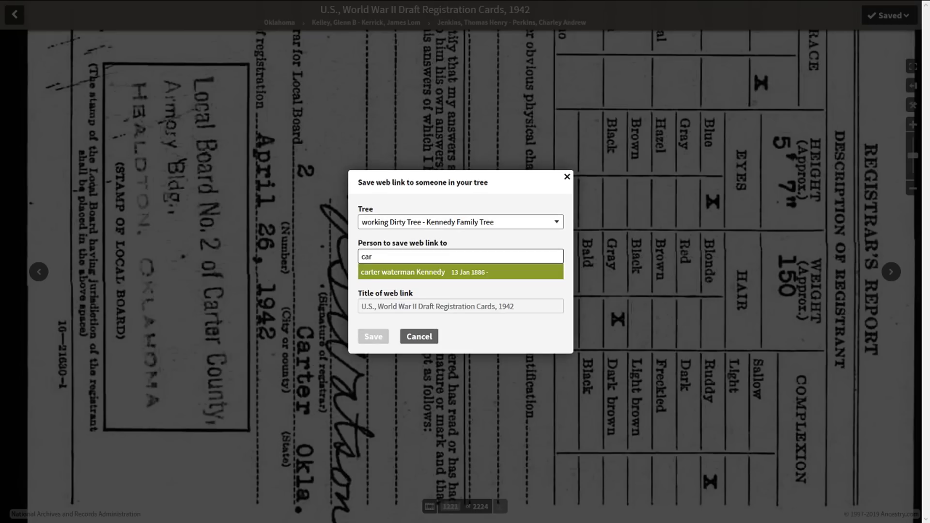
{"action": "key", "text": "Return"}
{"action": "key", "text": "Return"}
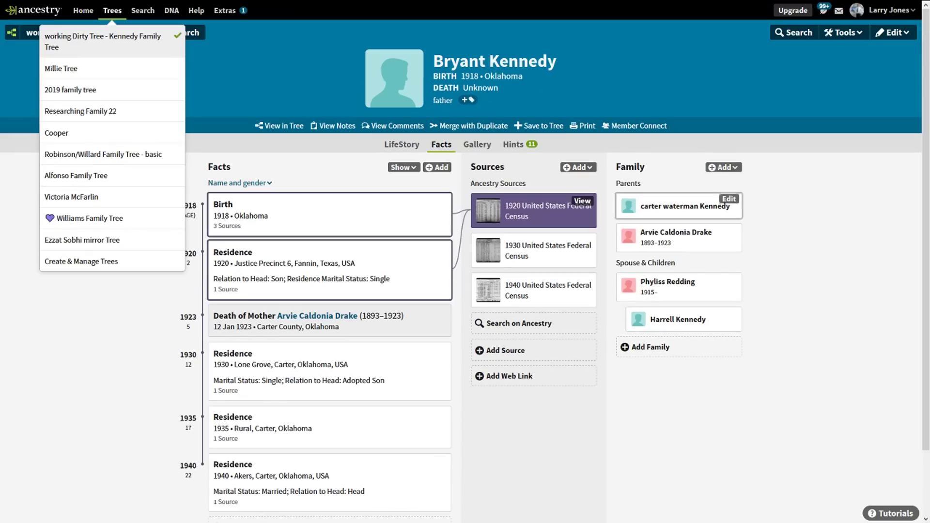
{"action": "left_click", "coordinate": [724, 206]}
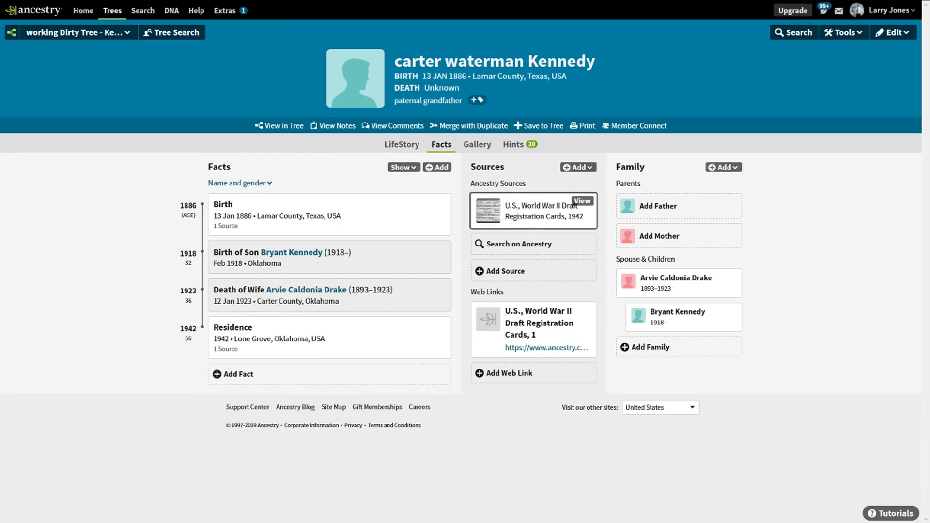
{"action": "key", "text": "F11"}
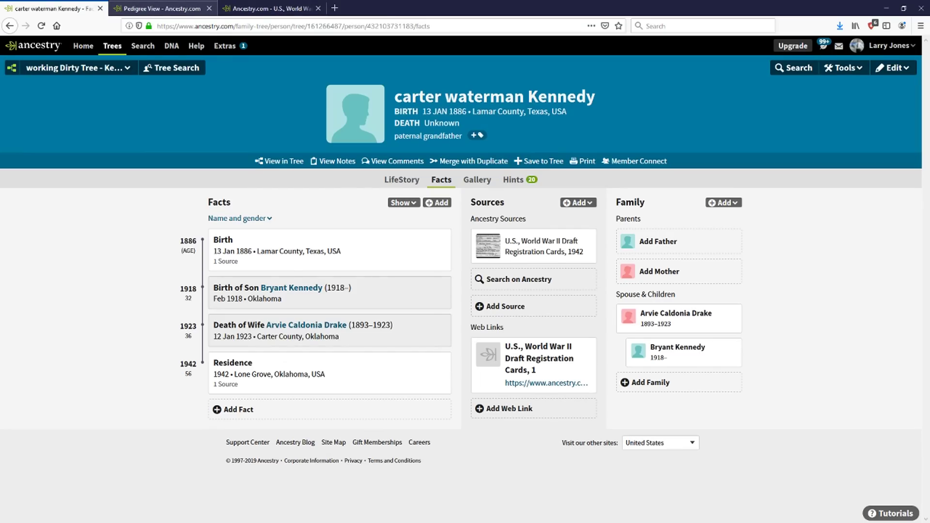
{"action": "key", "text": "ctrl+Tab"}
{"action": "key", "text": "F11"}
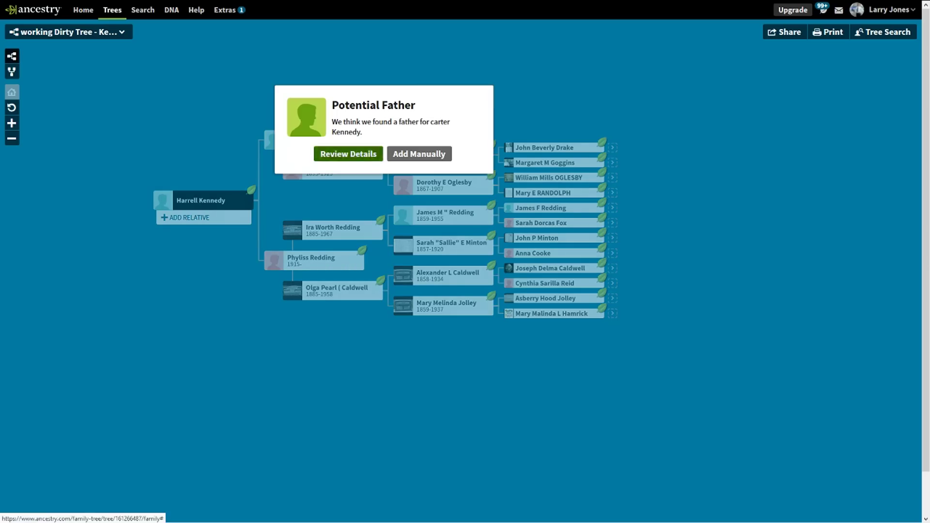
{"action": "left_click", "coordinate": [348, 153]}
{"action": "left_click", "coordinate": [826, 289]}
{"action": "left_click", "coordinate": [905, 16]}
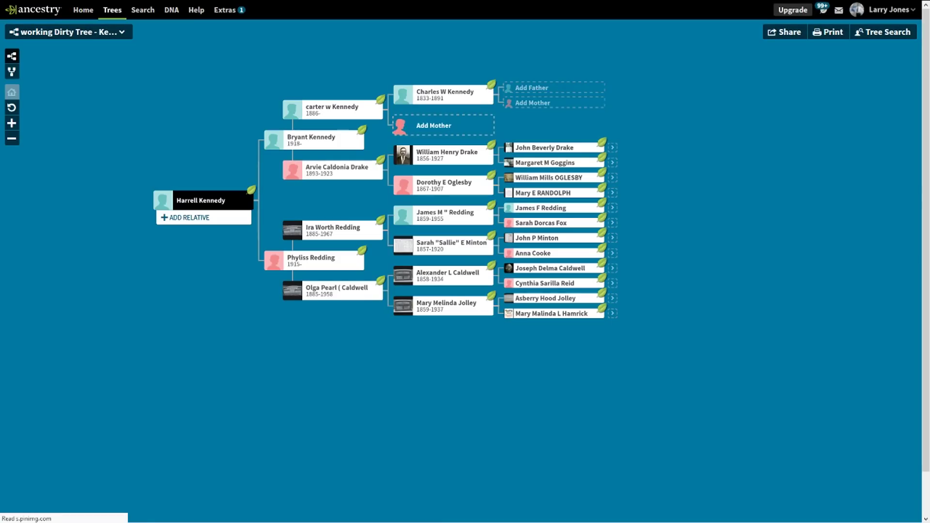
{"action": "left_click", "coordinate": [443, 124]}
{"action": "left_click", "coordinate": [348, 182]}
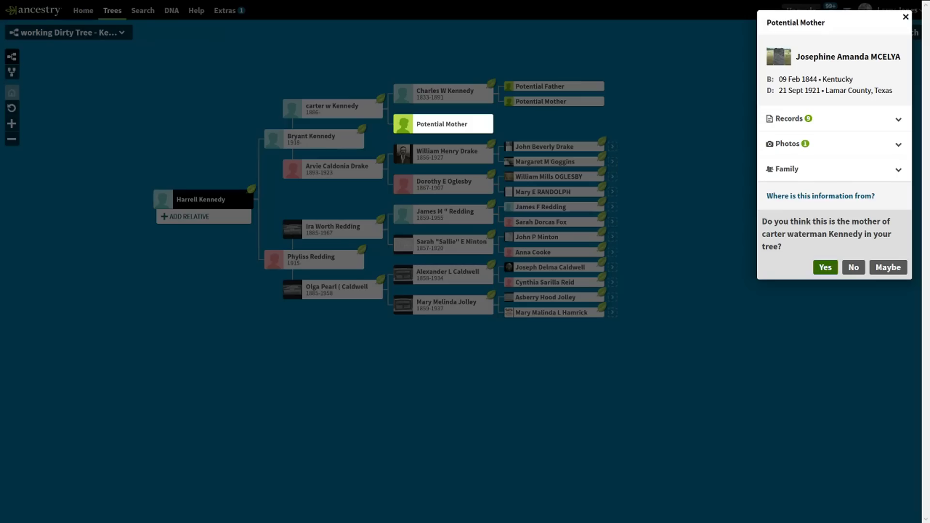
{"action": "left_click", "coordinate": [825, 268]}
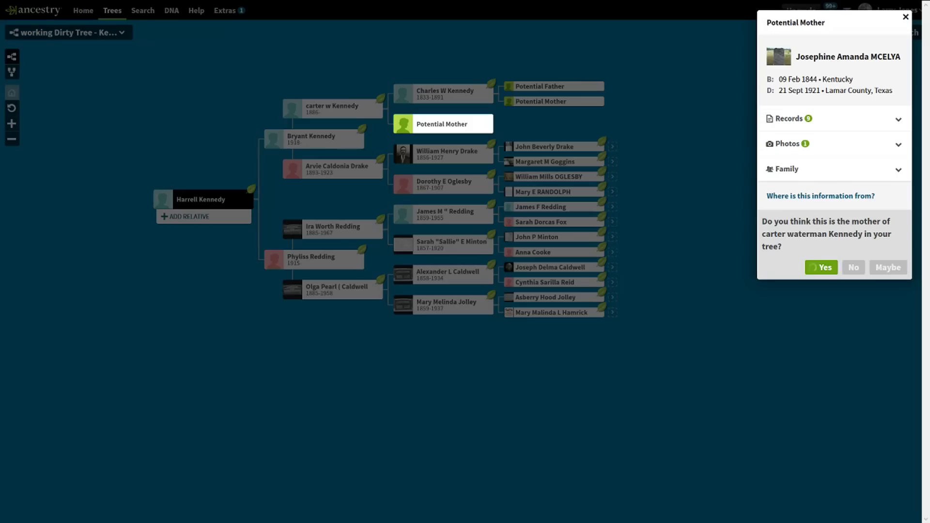
{"action": "left_click", "coordinate": [834, 104]}
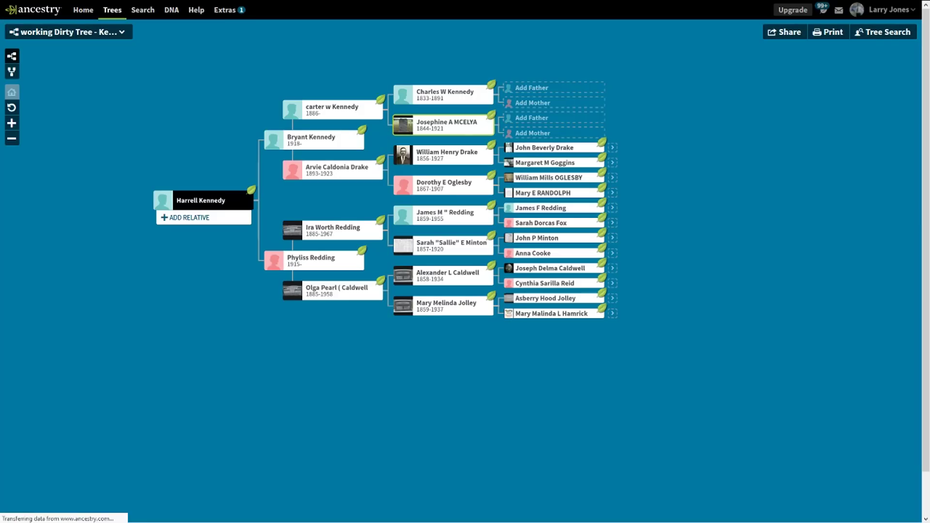
{"action": "left_click", "coordinate": [539, 87]}
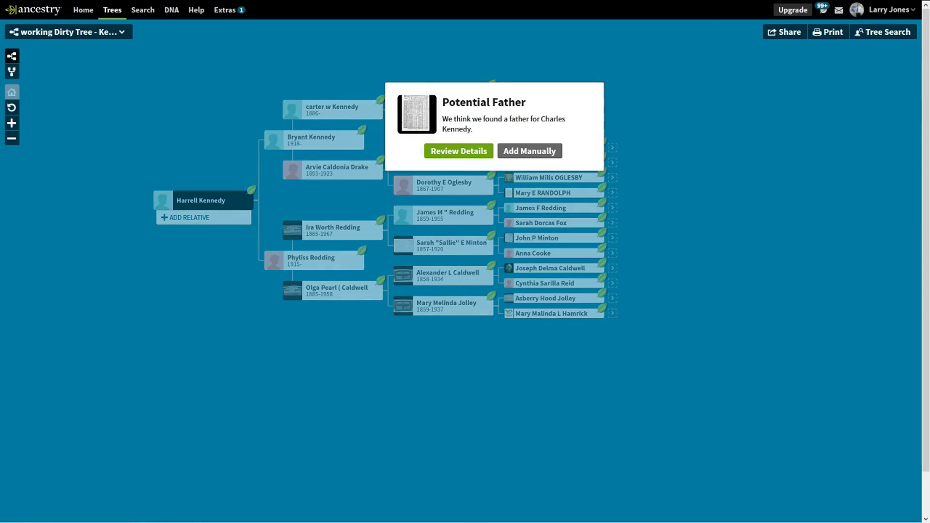
{"action": "left_click", "coordinate": [459, 150]}
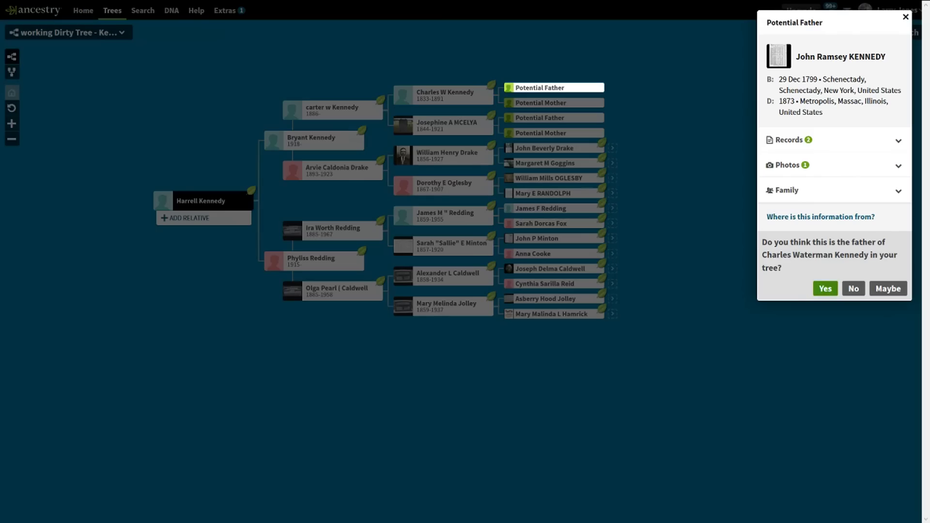
{"action": "left_click", "coordinate": [825, 288]}
{"action": "left_click", "coordinate": [905, 17]}
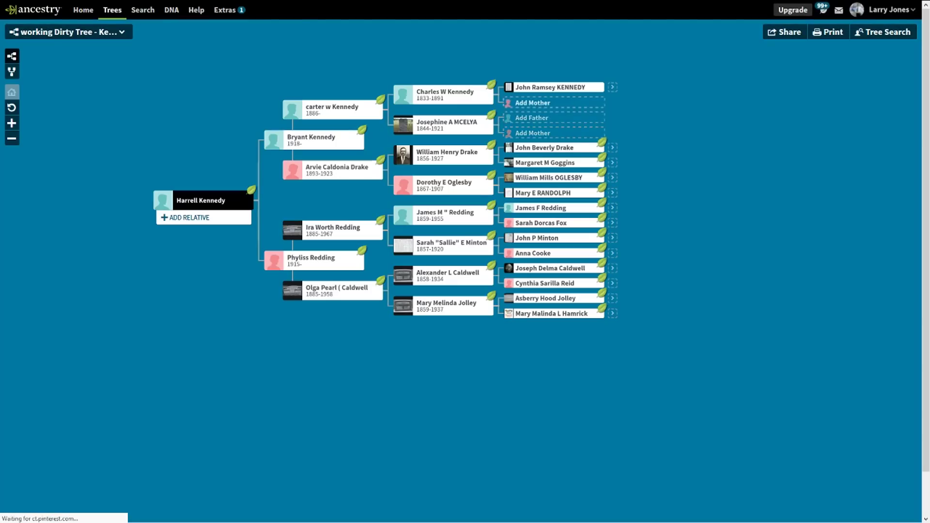
{"action": "left_click", "coordinate": [458, 166]}
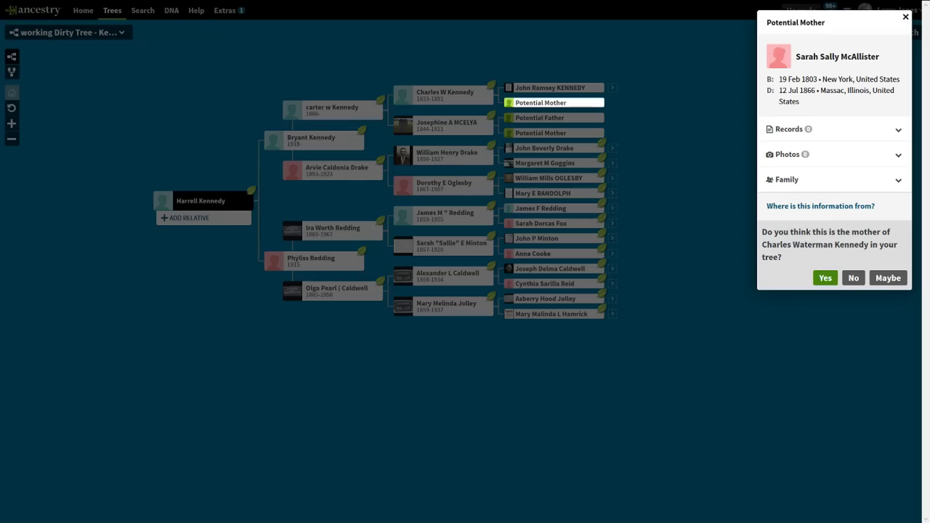
{"action": "left_click", "coordinate": [825, 277]}
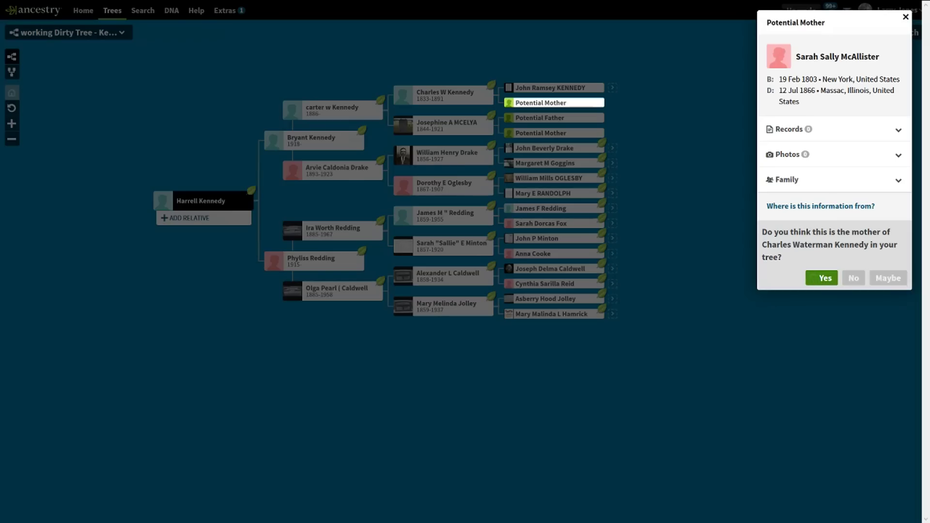
{"action": "left_click", "coordinate": [834, 104]}
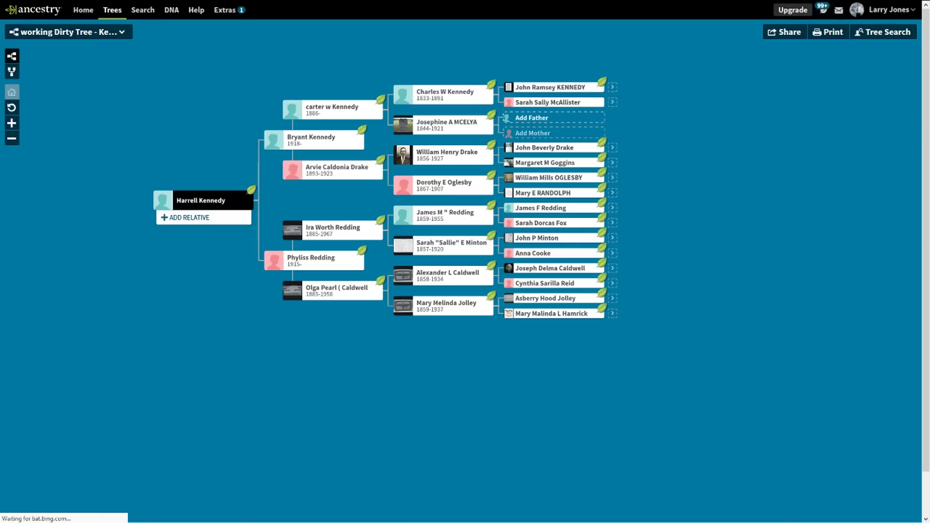
{"action": "left_click", "coordinate": [554, 117]}
{"action": "left_click", "coordinate": [459, 181]}
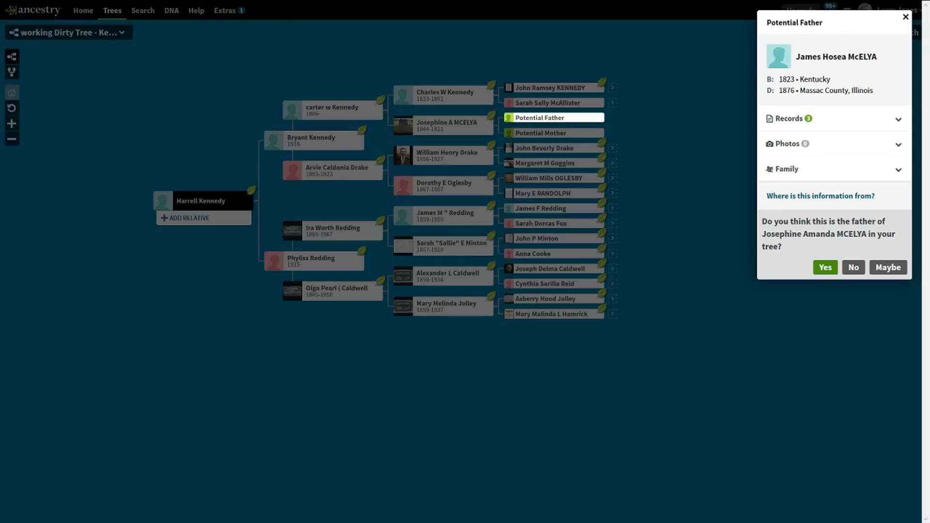
{"action": "left_click", "coordinate": [825, 267]}
{"action": "left_click", "coordinate": [834, 104]}
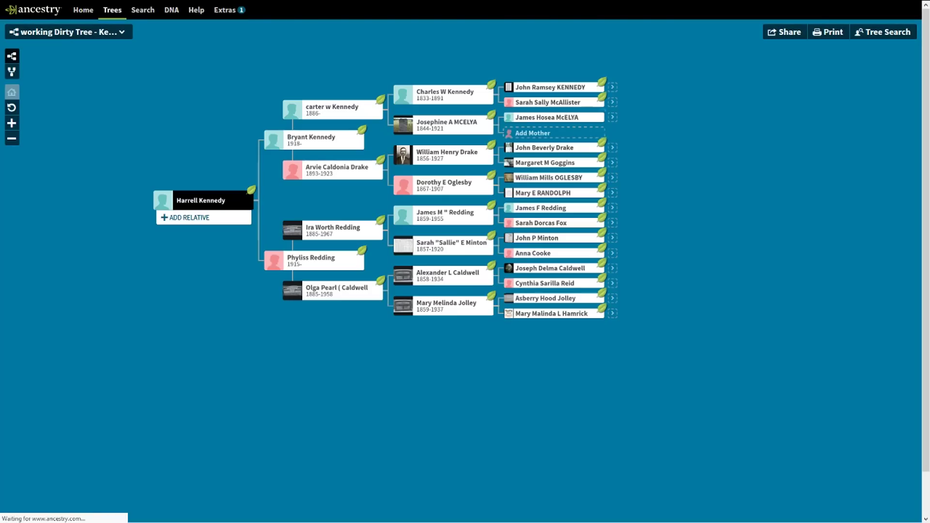
{"action": "left_click", "coordinate": [538, 133]}
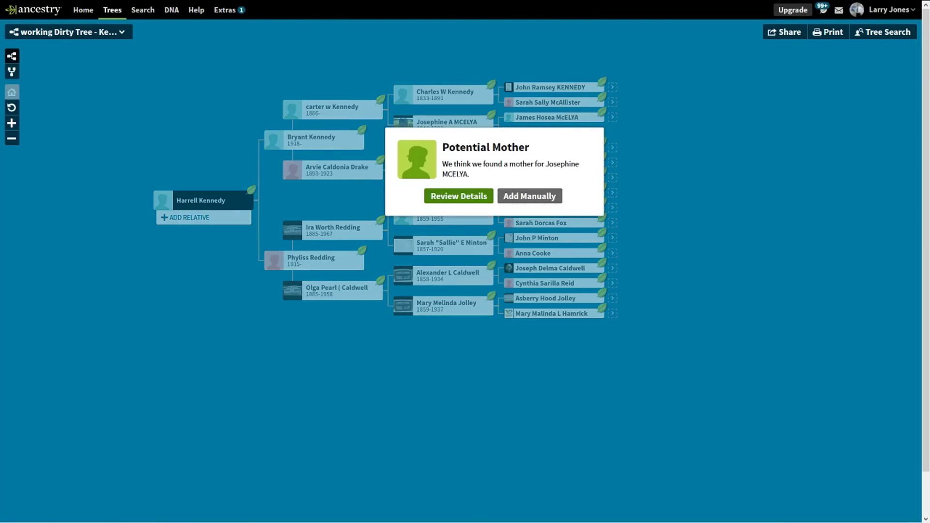
{"action": "left_click", "coordinate": [459, 195]}
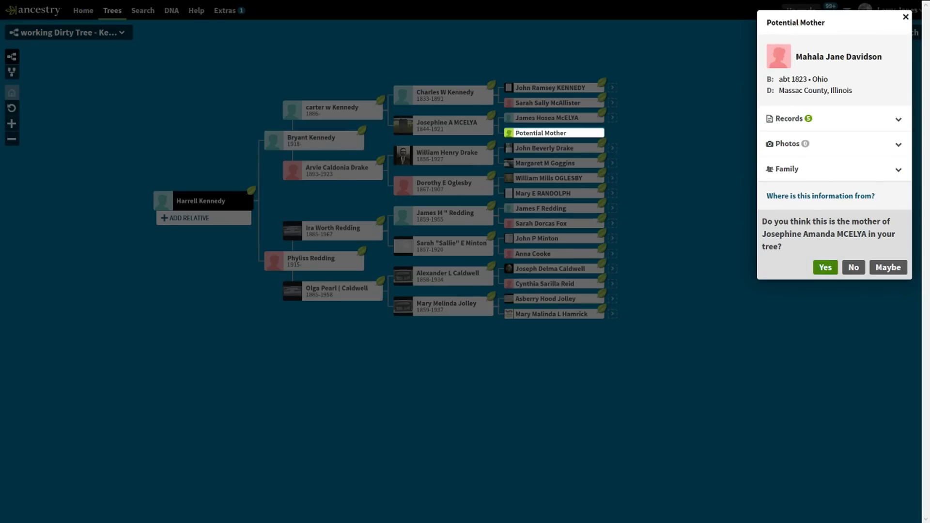
{"action": "left_click", "coordinate": [825, 267]}
{"action": "left_click", "coordinate": [834, 105]}
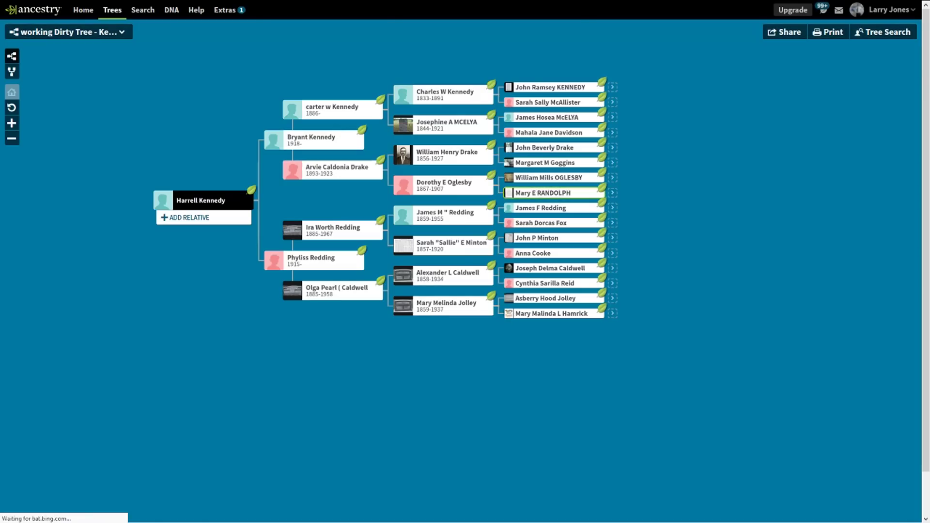
{"action": "left_click", "coordinate": [332, 109]}
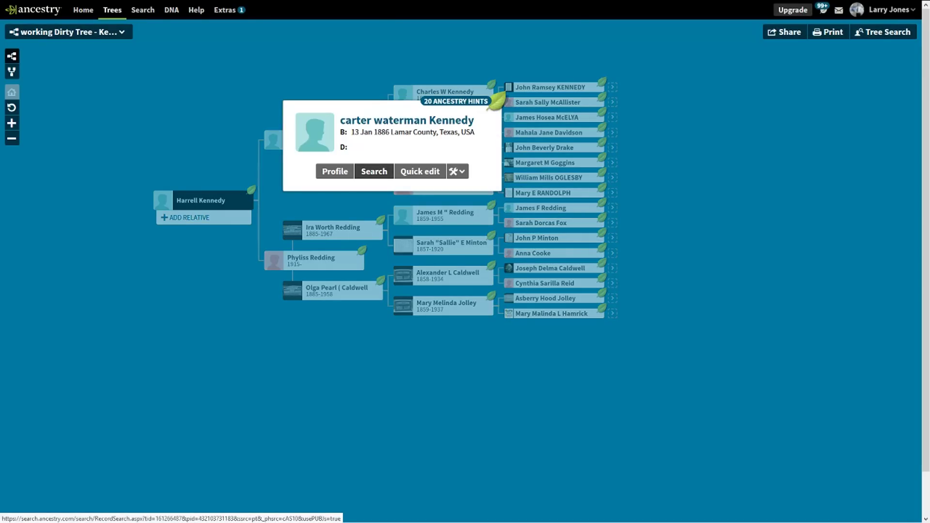
{"action": "left_click", "coordinate": [374, 171]}
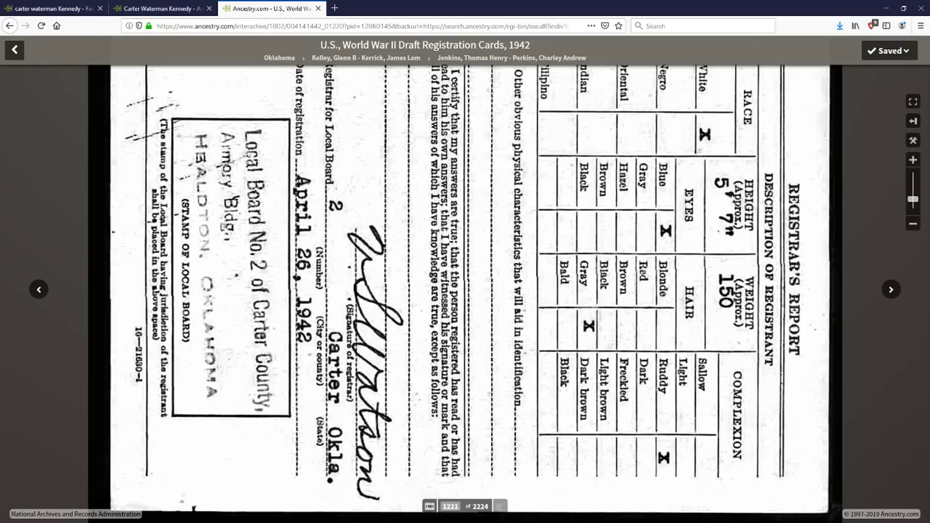
{"action": "left_click", "coordinate": [318, 8]}
{"action": "left_click", "coordinate": [56, 8]}
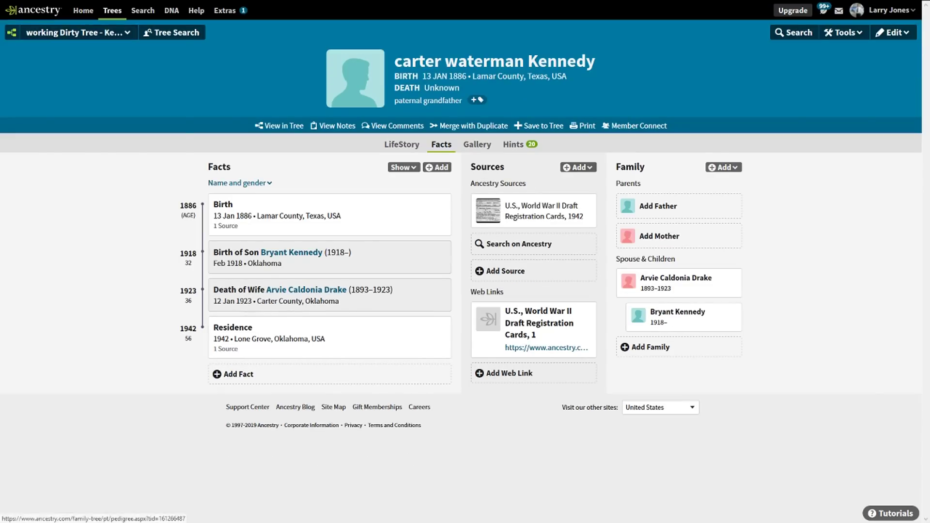
Step: Open the working Dirty Tree's pedigree view in a new tab
{"action": "left_click", "coordinate": [99, 33]}
{"action": "right_click", "coordinate": [100, 37]}
{"action": "left_click", "coordinate": [143, 44]}
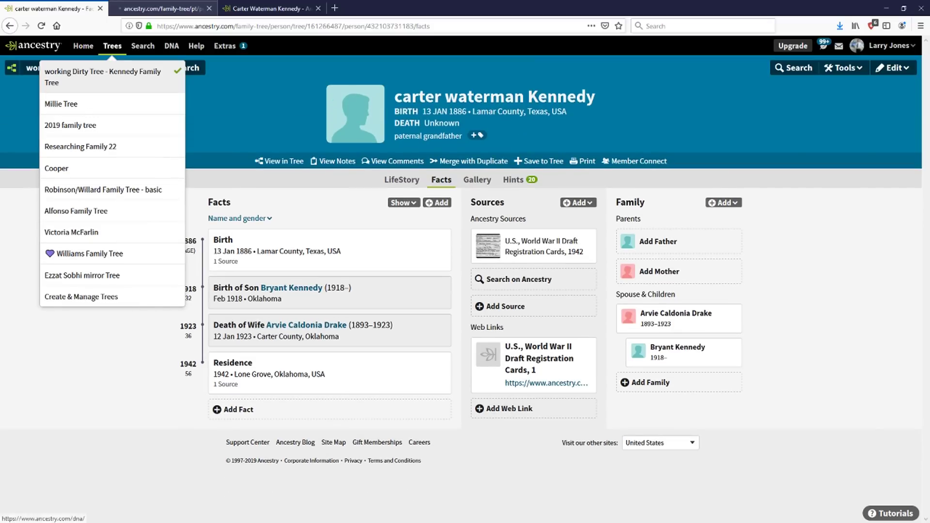
{"action": "left_click", "coordinate": [162, 9]}
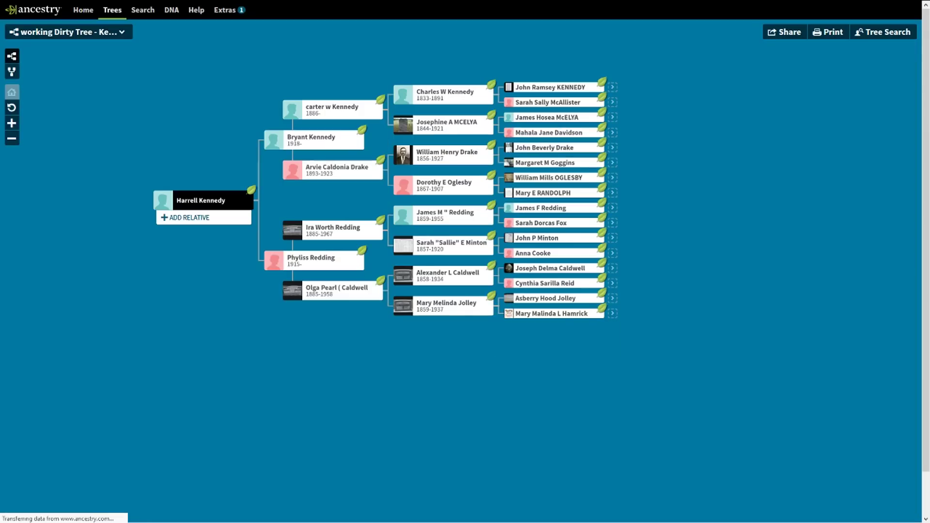
Step: Cycle through the open tabs and full-screen mode, ending on the search results
{"action": "key", "text": "ctrl+Tab"}
{"action": "key", "text": "F11"}
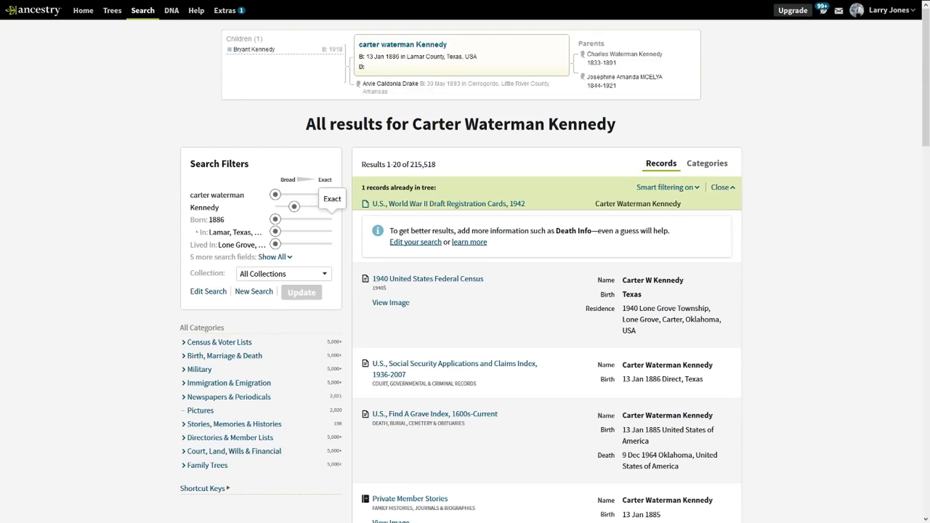
{"action": "key", "text": "F11"}
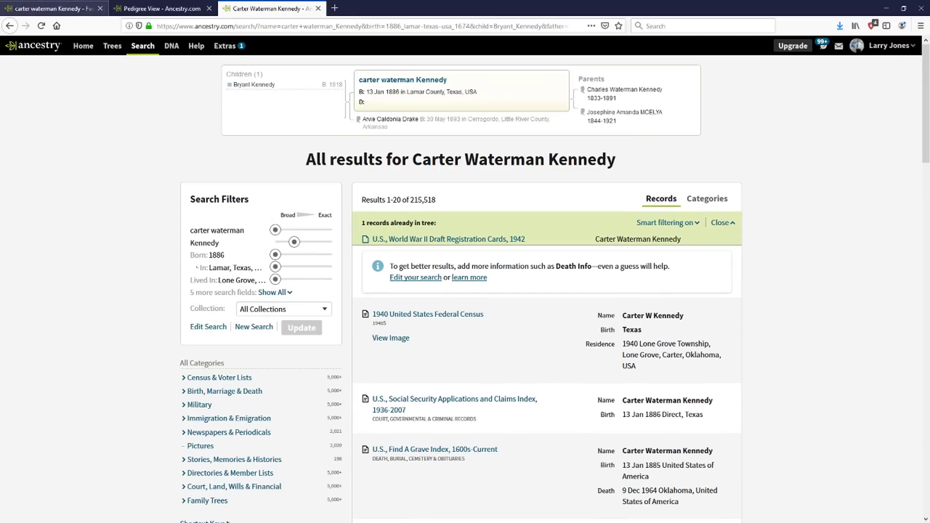
{"action": "left_click", "coordinate": [53, 9]}
{"action": "left_click", "coordinate": [162, 9]}
{"action": "key", "text": "F11"}
{"action": "key", "text": "Tab"}
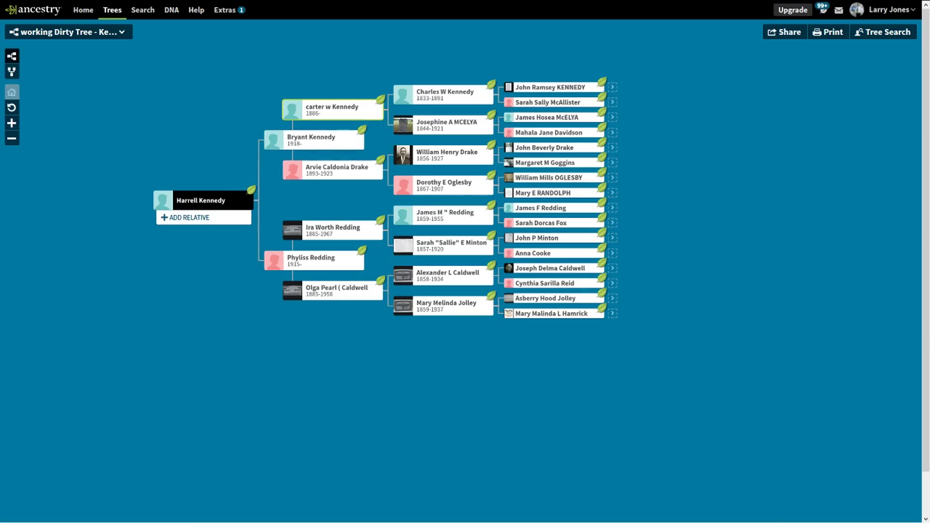
{"action": "key", "text": "F11"}
{"action": "key", "text": "ctrl+Tab"}
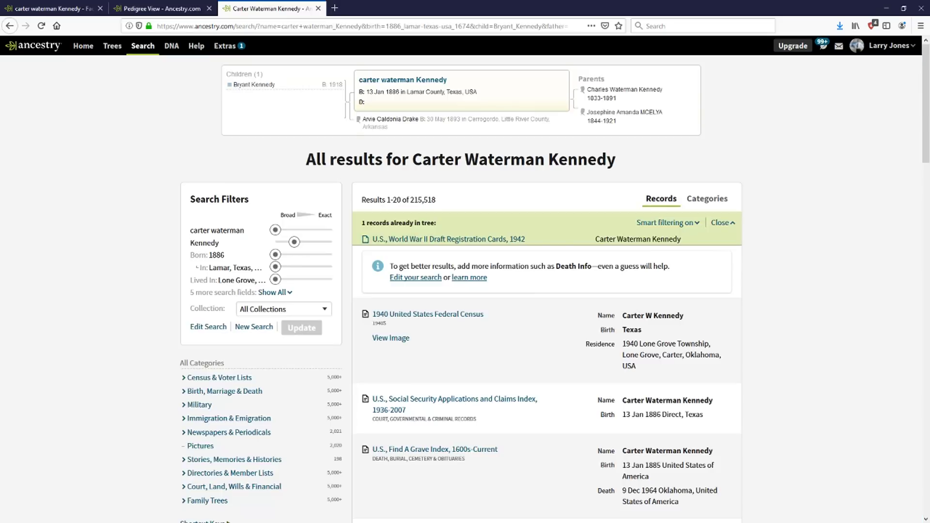
{"action": "key", "text": "F11"}
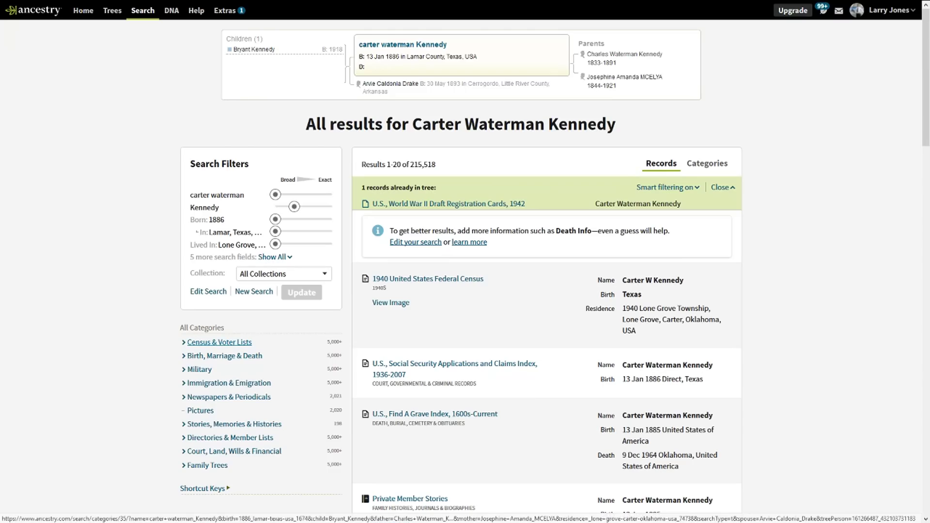
Step: Filter results to Census & Voter Lists and open the 1940 census record in a new tab
{"action": "left_click", "coordinate": [220, 342]}
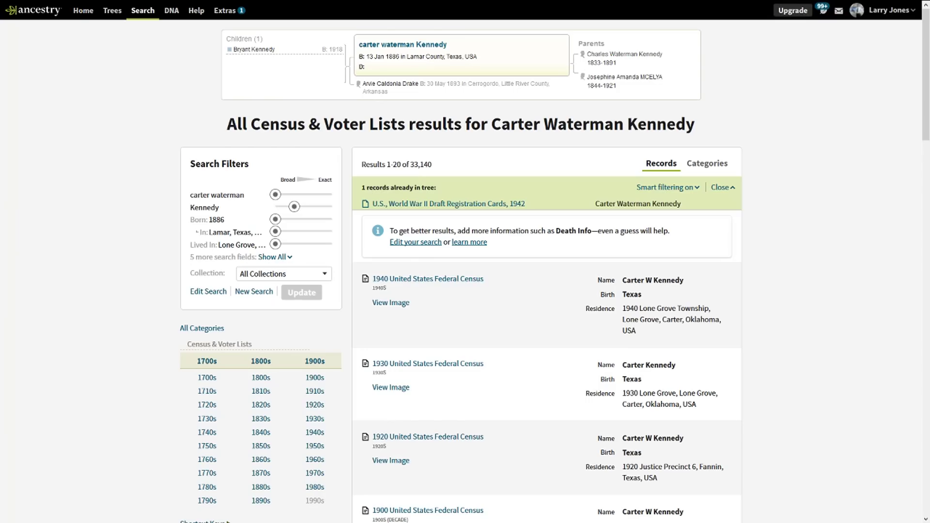
{"action": "left_click_drag", "start_coordinate": [644, 308], "coordinate": [712, 308]}
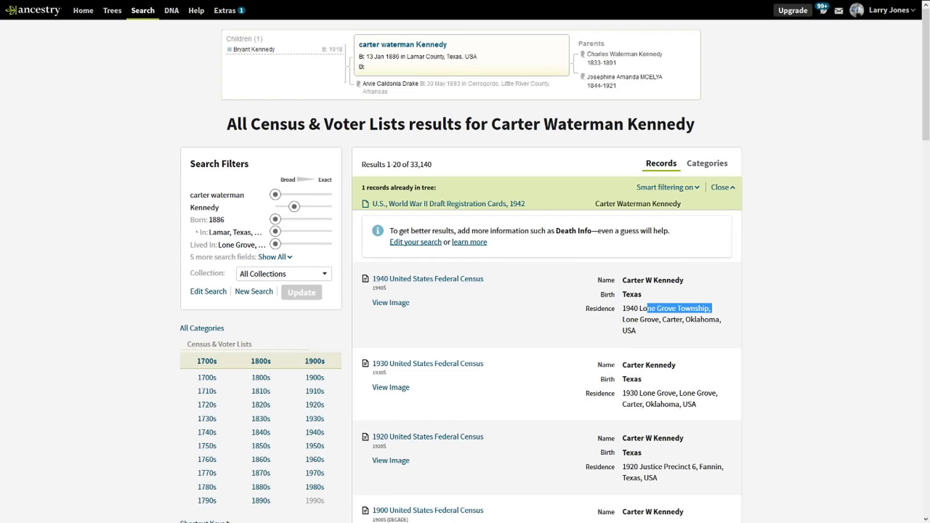
{"action": "right_click", "coordinate": [415, 281]}
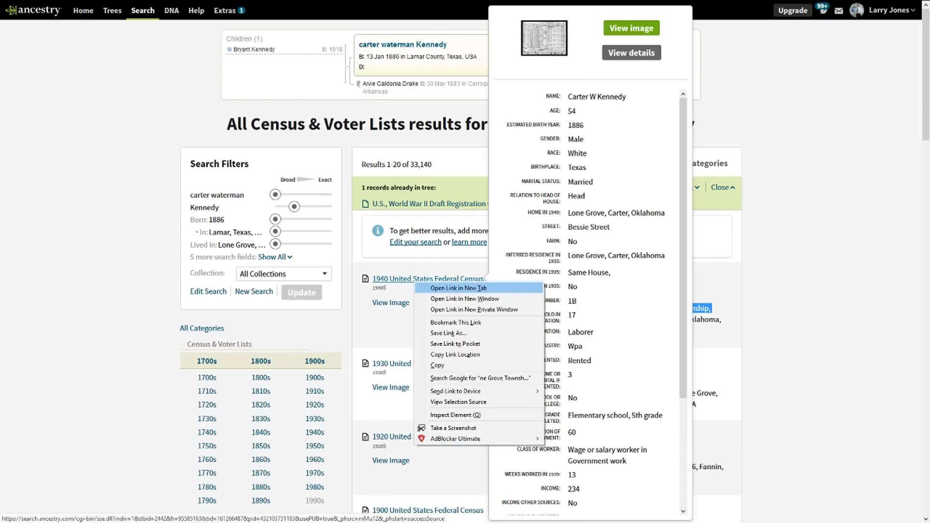
{"action": "left_click", "coordinate": [458, 287]}
{"action": "left_click", "coordinate": [381, 8]}
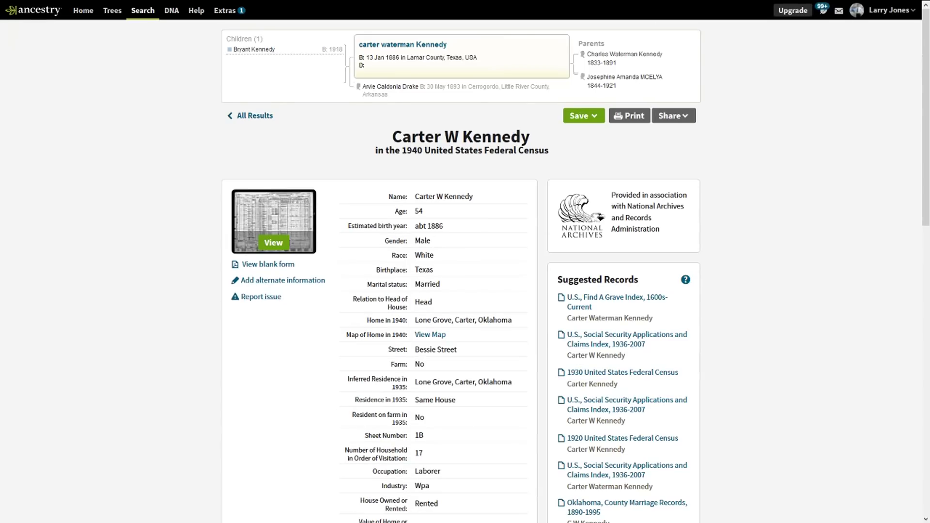
{"action": "scroll", "coordinate": [465, 262], "scroll_direction": "down", "scroll_amount": 8}
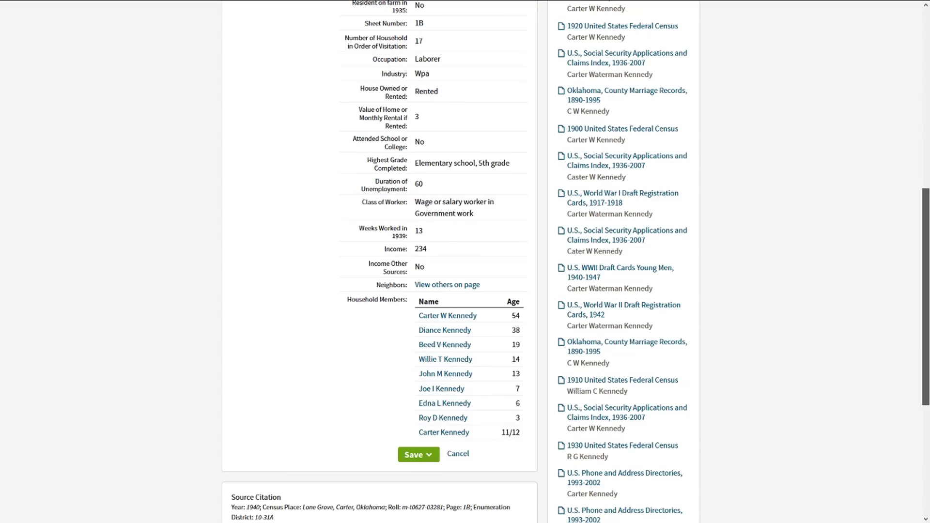
{"action": "scroll", "coordinate": [465, 262], "scroll_direction": "up", "scroll_amount": 10}
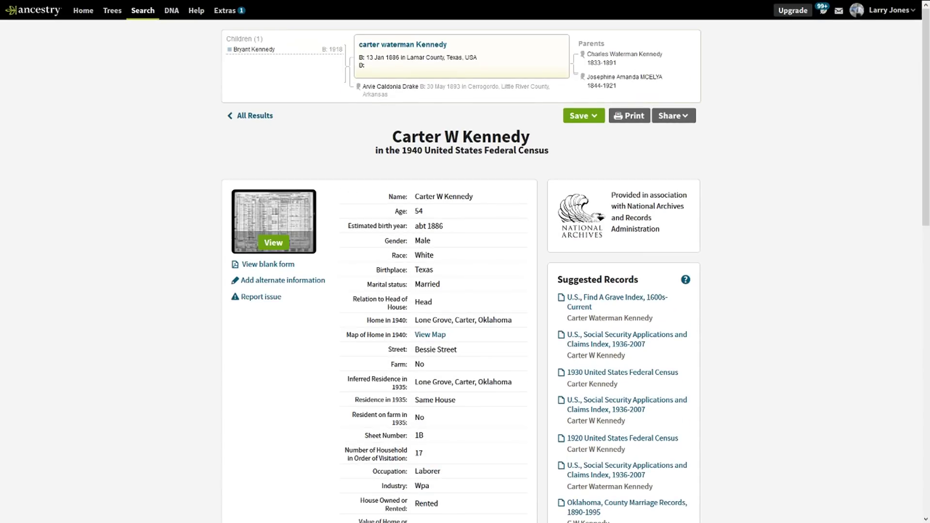
Step: Open the 1940 census page image and pan through the Kennedy household rows
{"action": "left_click", "coordinate": [273, 223]}
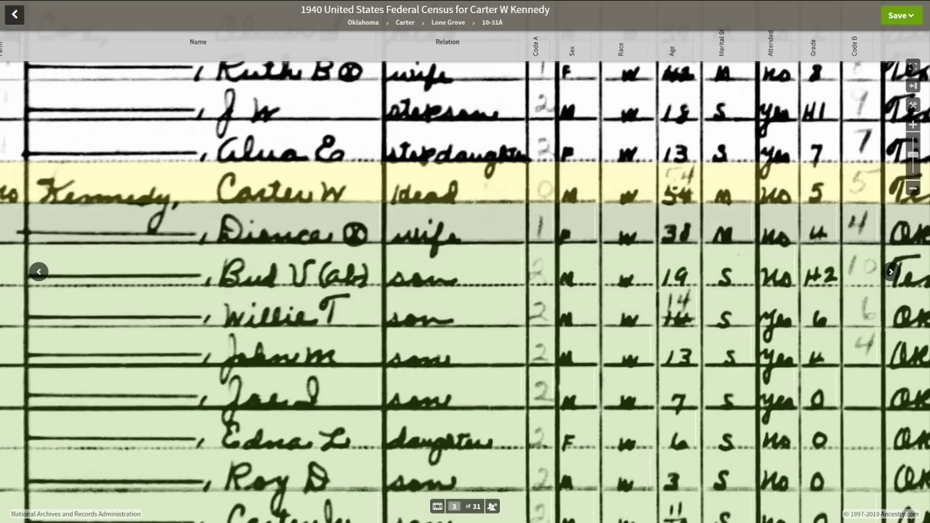
{"action": "mouse_move", "coordinate": [202, 228]}
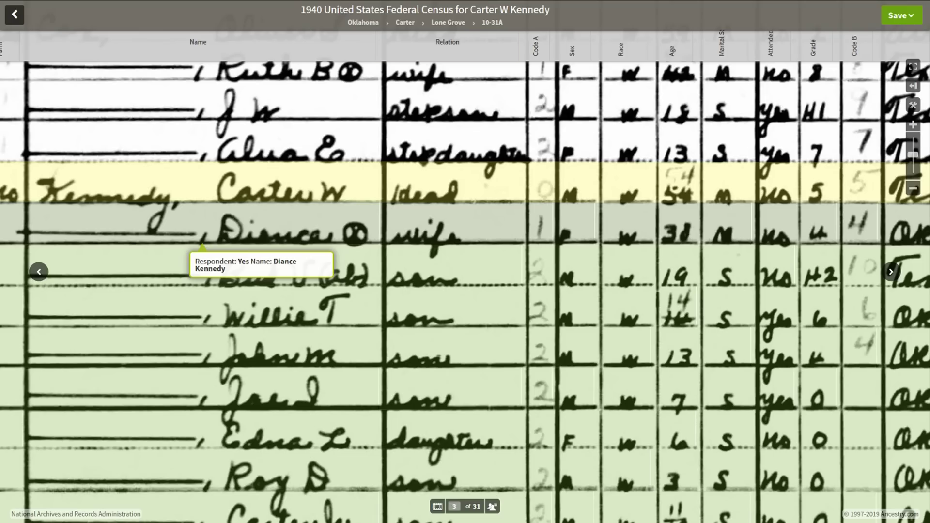
{"action": "scroll", "coordinate": [465, 276], "scroll_direction": "down", "scroll_amount": 2}
{"action": "left_click_drag", "start_coordinate": [291, 189], "coordinate": [292, 161]}
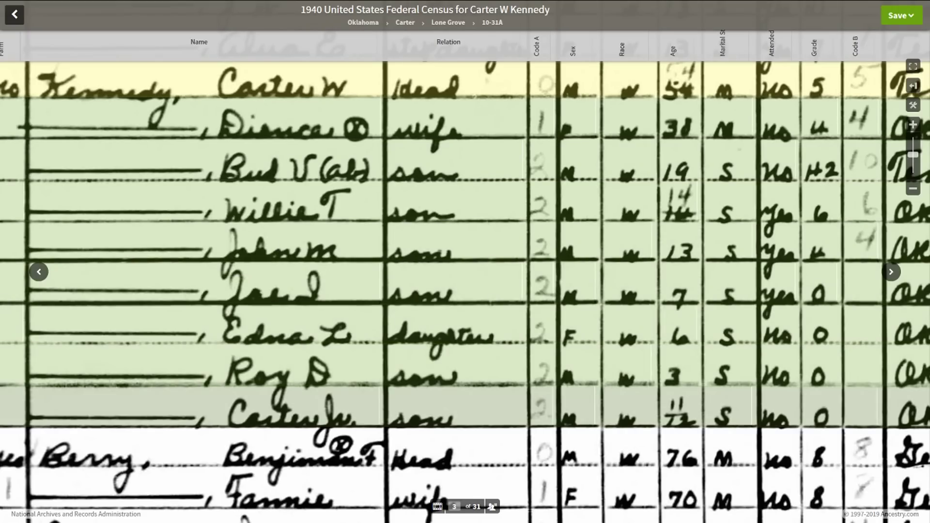
{"action": "mouse_move", "coordinate": [203, 402]}
Step: Go back through the Facts page tab to the pedigree view tab
{"action": "mouse_move", "coordinate": [254, 8]}
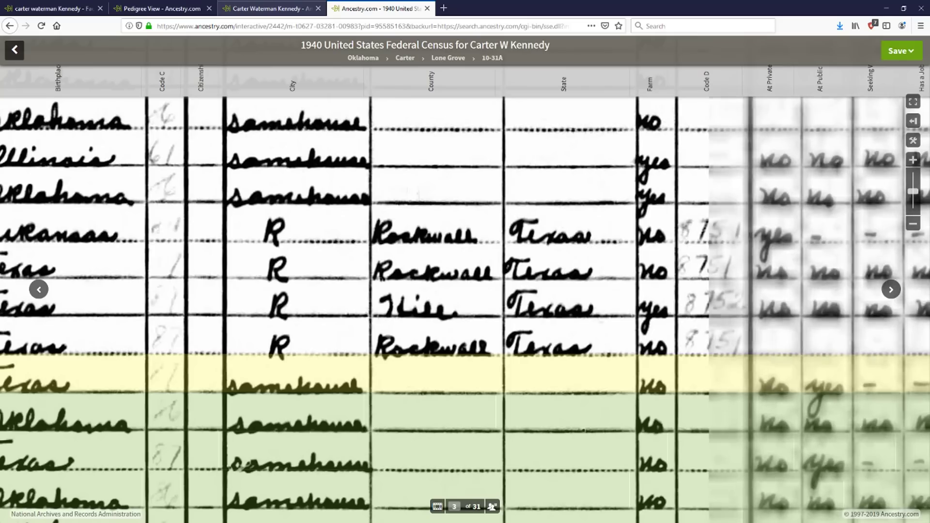
{"action": "left_click", "coordinate": [62, 8]}
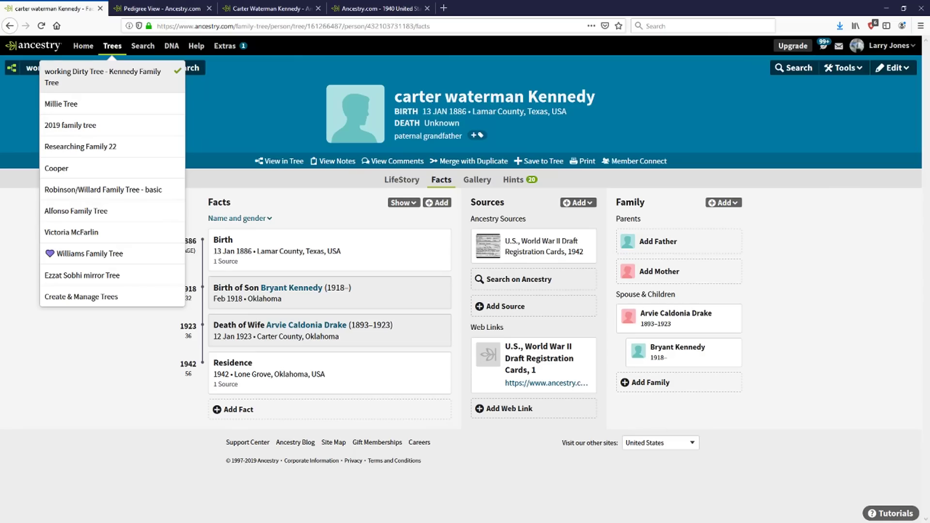
{"action": "left_click", "coordinate": [160, 8]}
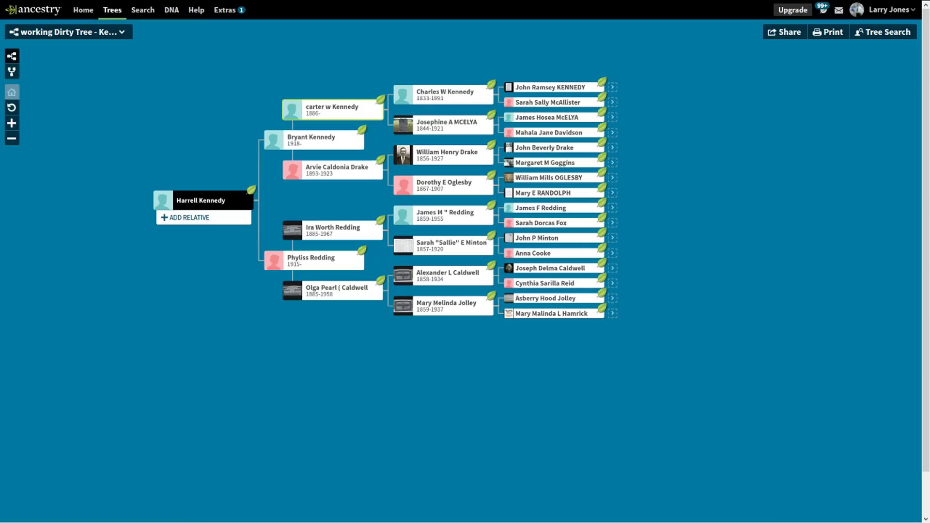
{"action": "mouse_move", "coordinate": [285, 2]}
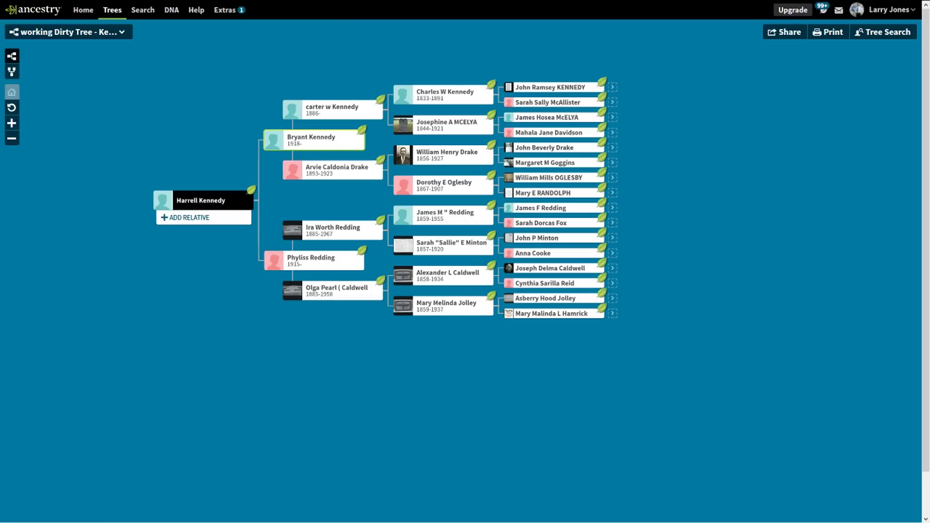
{"action": "left_click", "coordinate": [288, 7]}
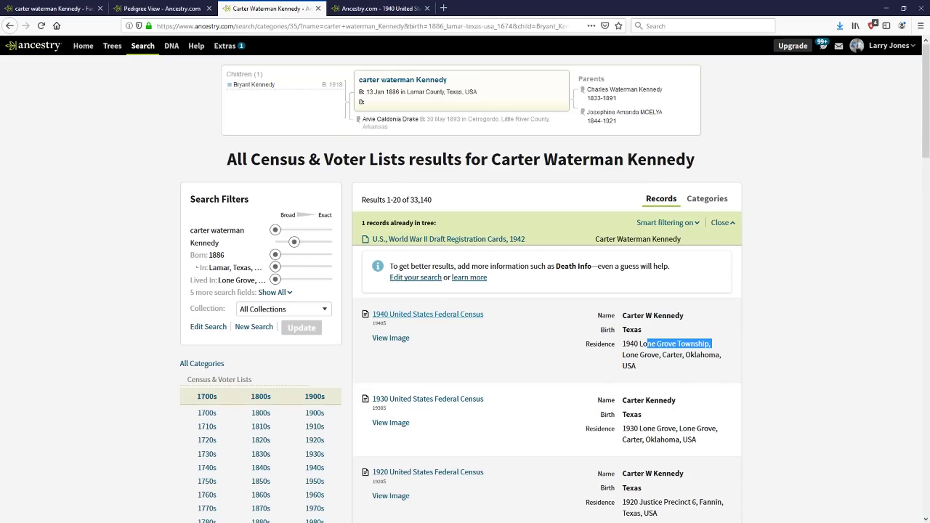
{"action": "key", "text": "ctrl+Tab"}
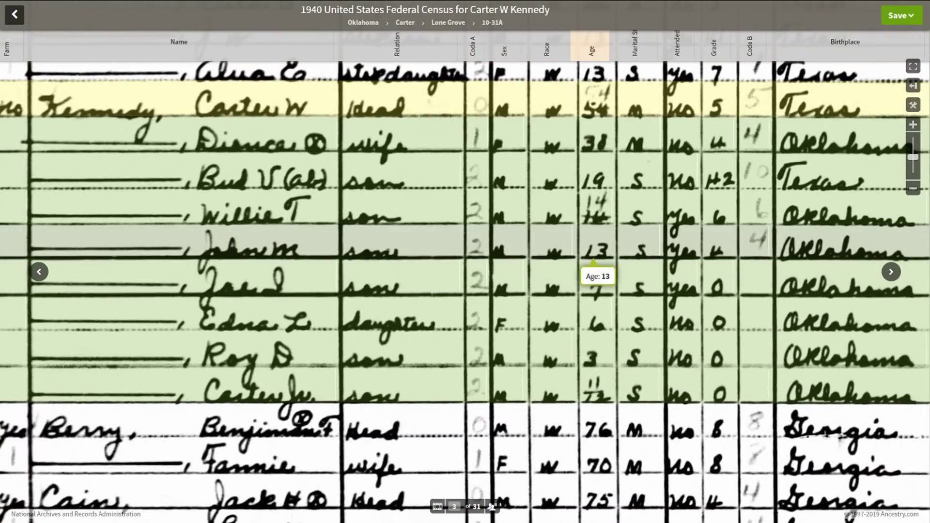
{"action": "mouse_move", "coordinate": [182, 243]}
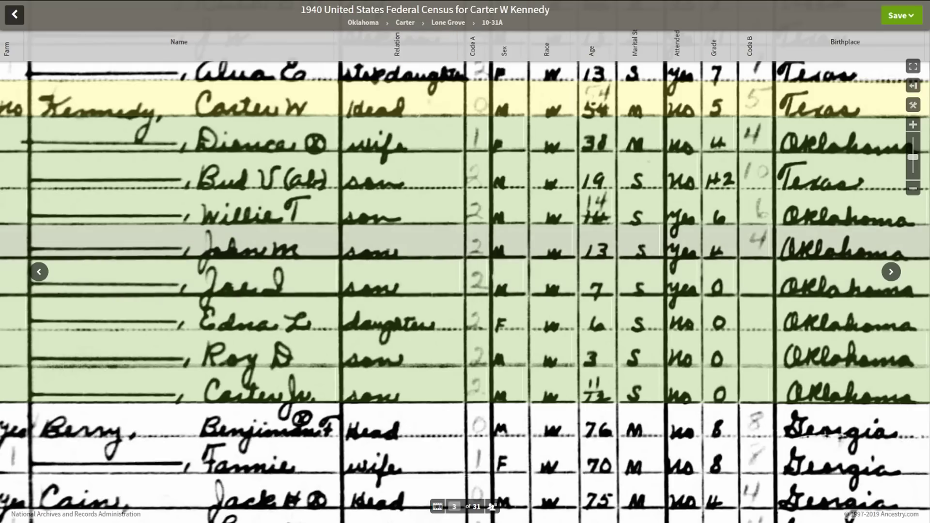
{"action": "mouse_move", "coordinate": [594, 250]}
{"action": "left_click_drag", "start_coordinate": [594, 246], "coordinate": [599, 273]}
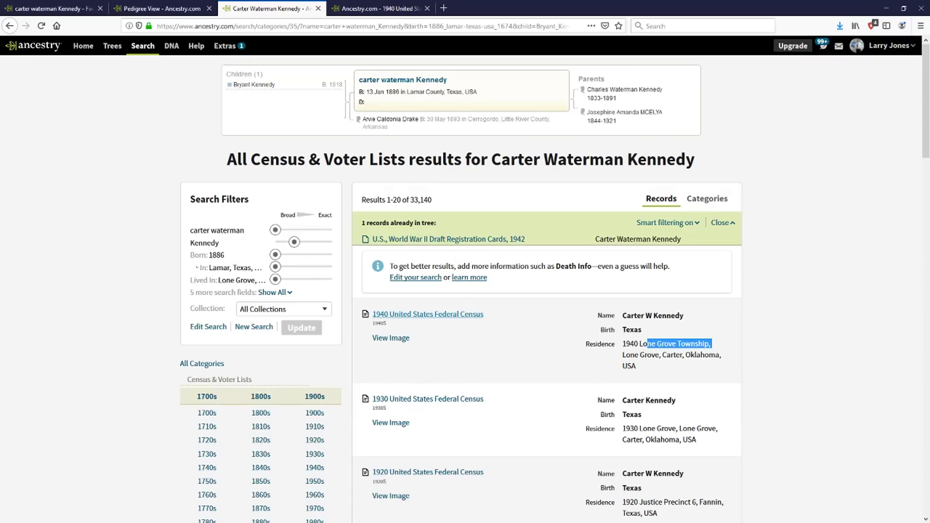
{"action": "key", "text": "F11"}
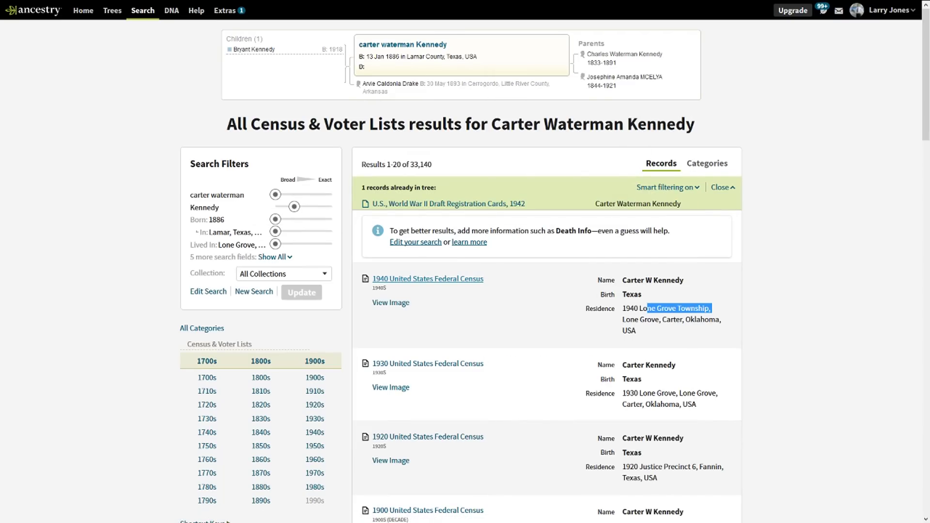
Step: Open the 1920 census result in a new tab and view it full screen
{"action": "right_click", "coordinate": [420, 436]}
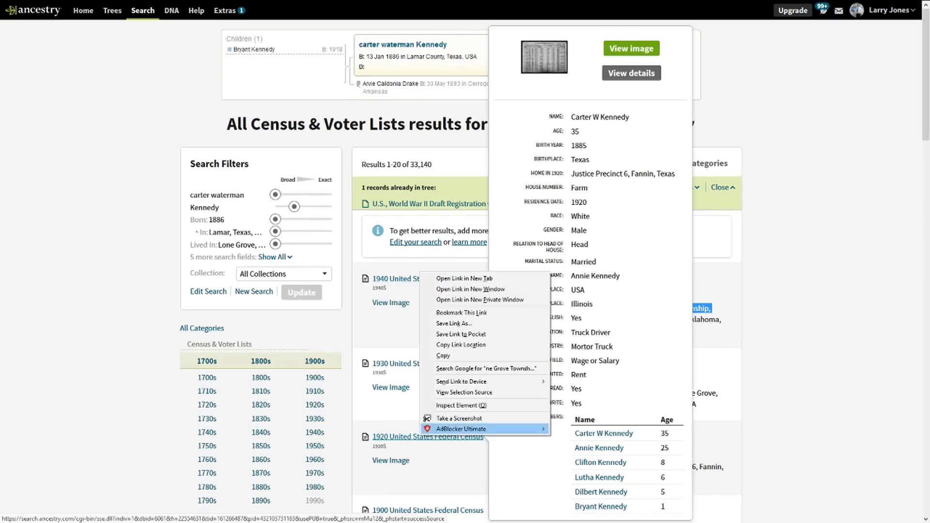
{"action": "left_click", "coordinate": [465, 278]}
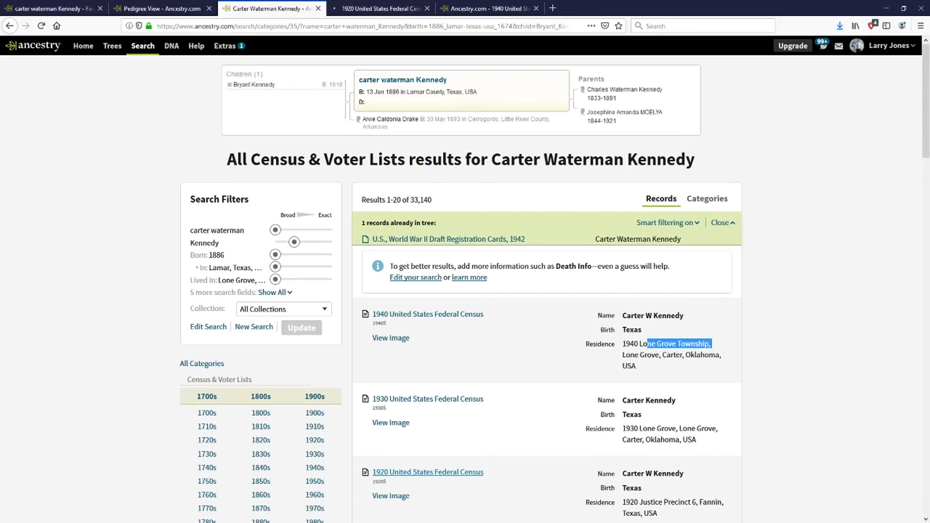
{"action": "left_click", "coordinate": [381, 8]}
{"action": "key", "text": "F11"}
Step: View the 1920 census image, pan to the household's ages and marital status, and choose Save
{"action": "left_click", "coordinate": [274, 237]}
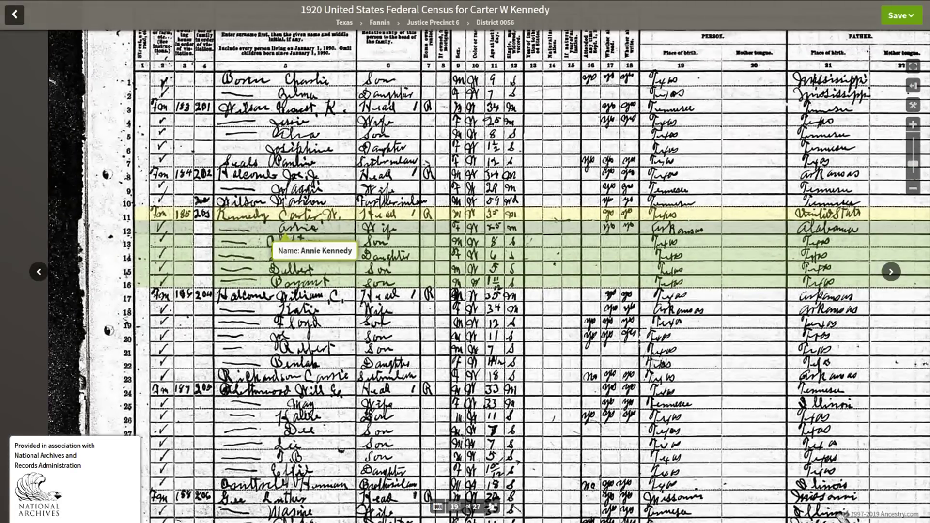
{"action": "scroll", "coordinate": [274, 226], "scroll_direction": "up", "scroll_amount": 3}
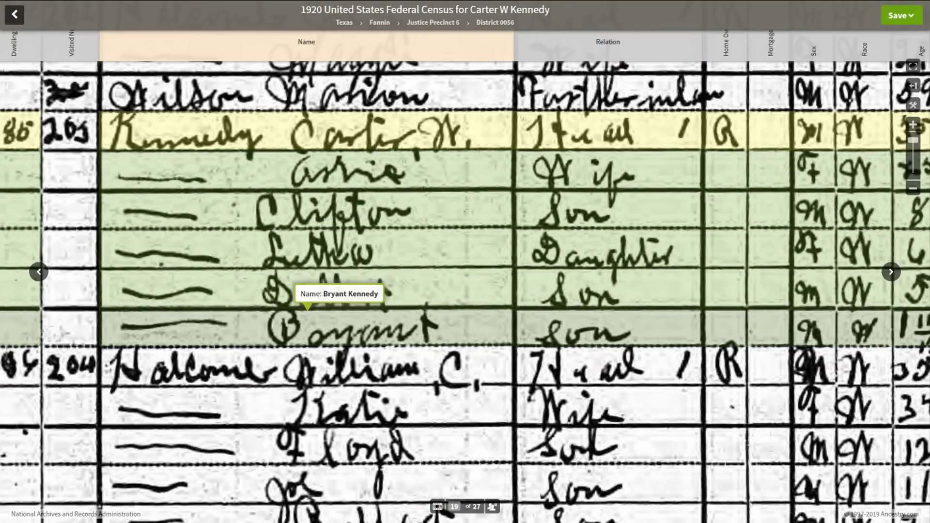
{"action": "left_click_drag", "start_coordinate": [608, 293], "coordinate": [494, 308]}
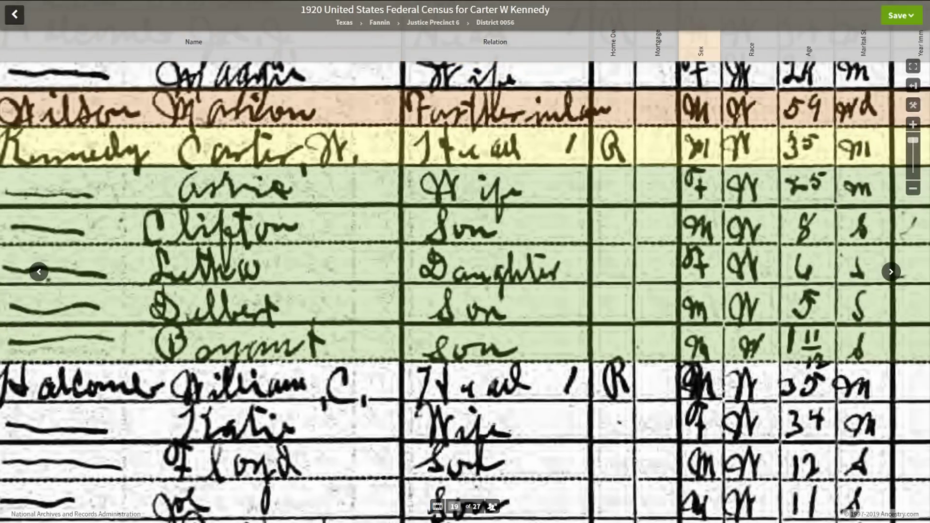
{"action": "left_click", "coordinate": [900, 15]}
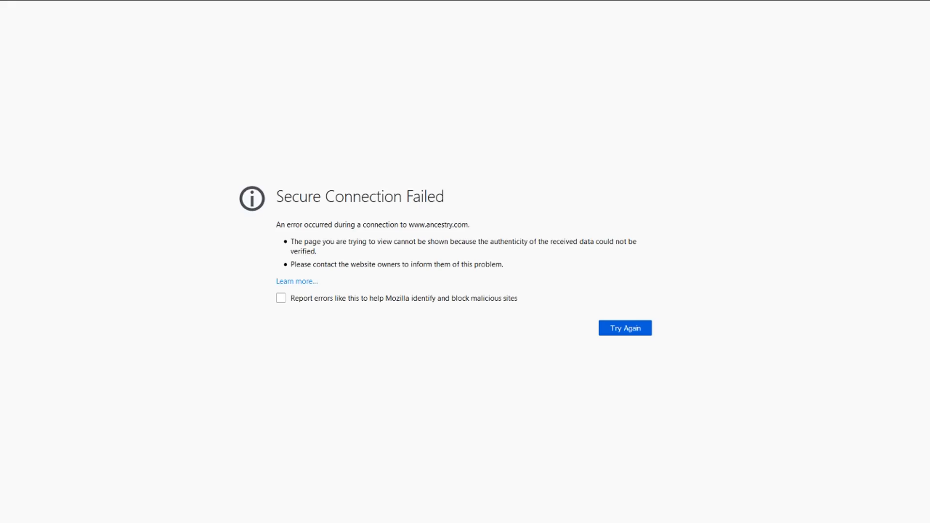
Step: Resend the 1920 census save, recording the Justice Precinct 6, Fannin residence, and return to results
{"action": "left_click", "coordinate": [625, 328]}
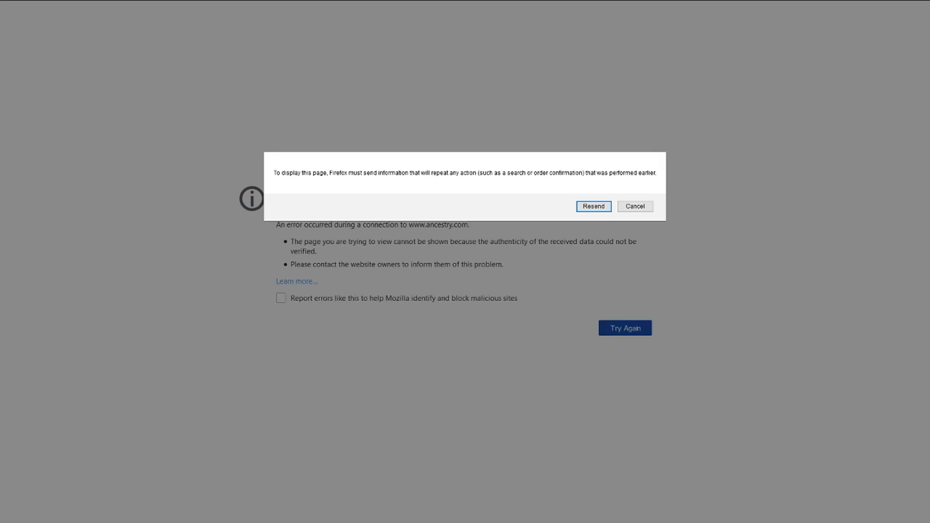
{"action": "left_click", "coordinate": [594, 206]}
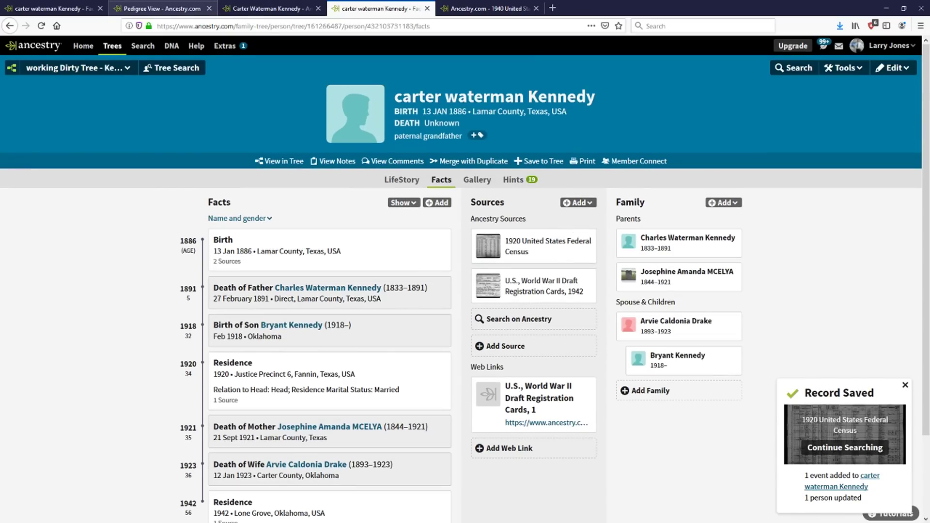
{"action": "left_click", "coordinate": [171, 6]}
{"action": "left_click", "coordinate": [272, 8]}
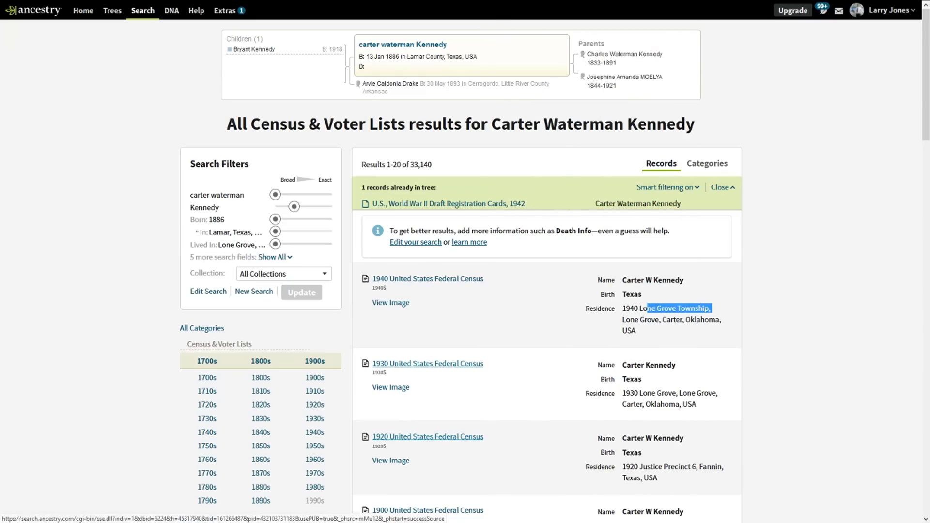
Step: Open the 1930 census record for the Lone Grove, Oklahoma household and its page image
{"action": "mouse_move", "coordinate": [428, 364]}
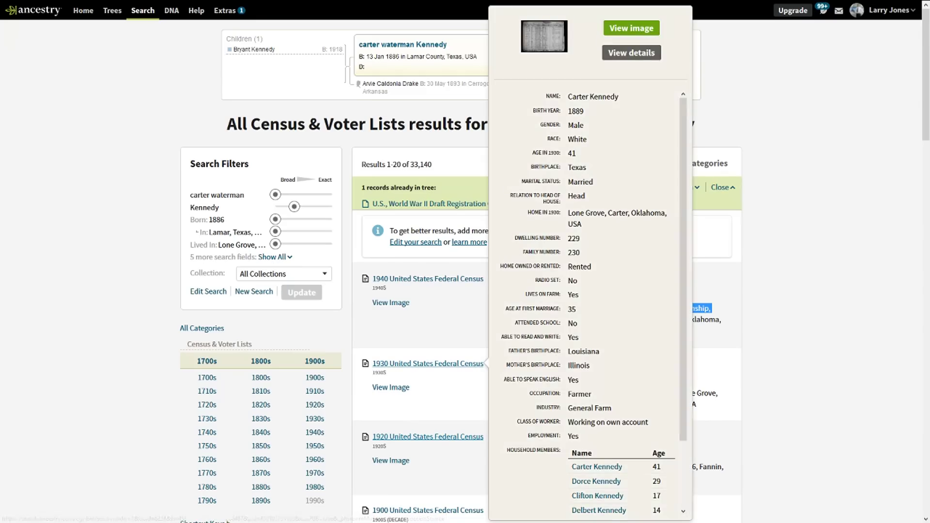
{"action": "scroll", "coordinate": [588, 300], "scroll_direction": "down", "scroll_amount": 2}
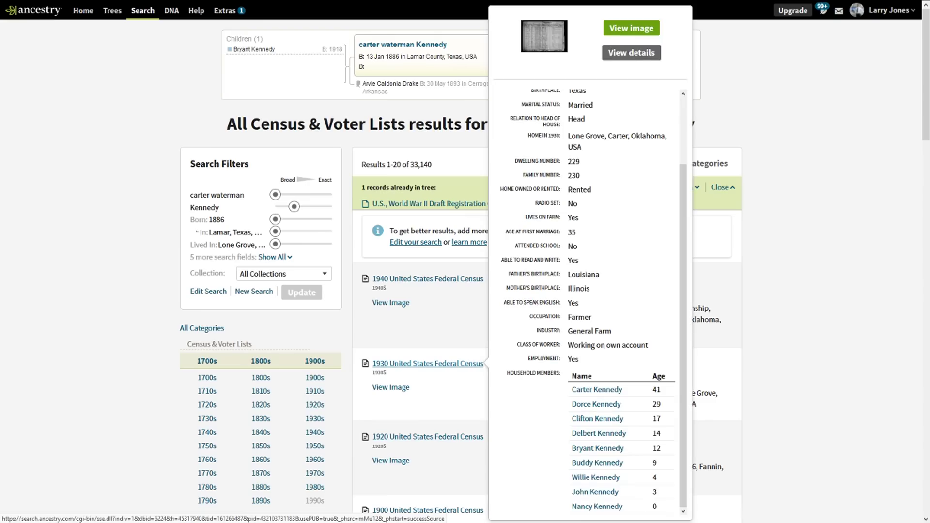
{"action": "left_click", "coordinate": [428, 363]}
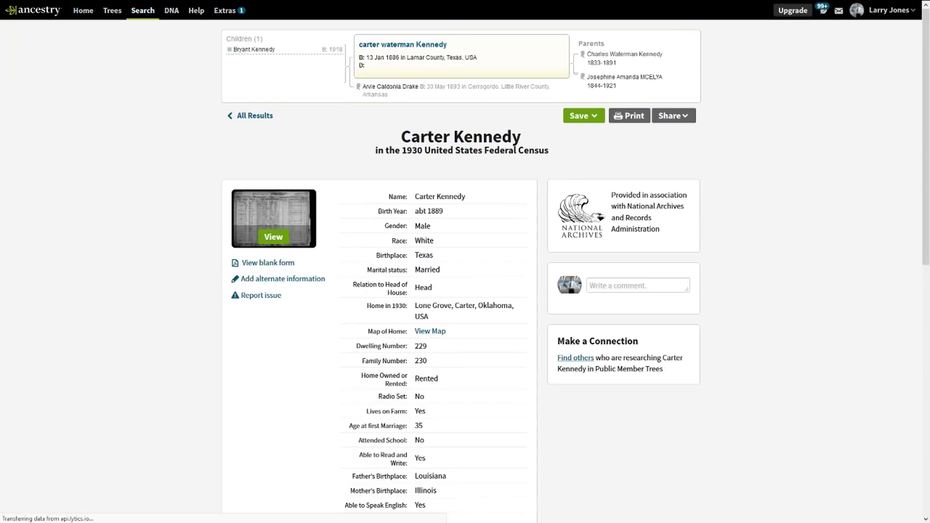
{"action": "left_click", "coordinate": [273, 218]}
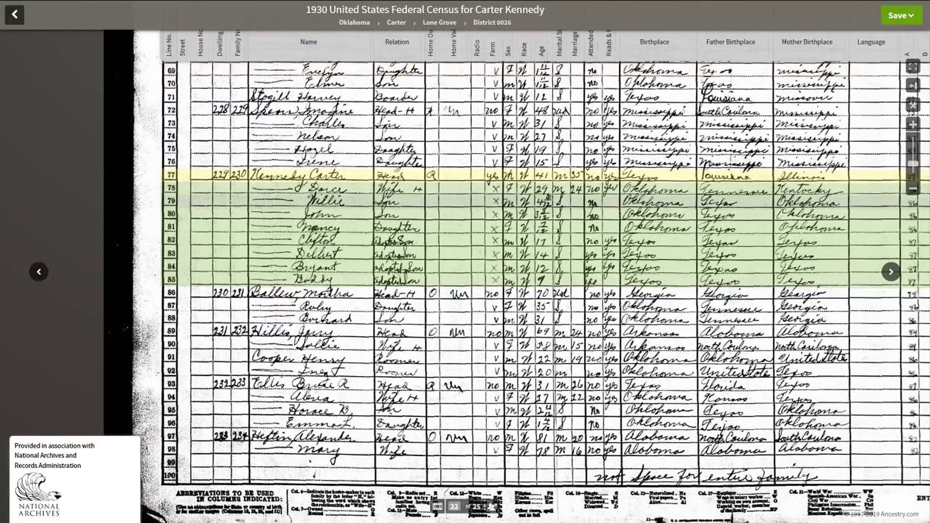
Step: Pan the 1930 image to read the household rows and line numbers, then go to the facts page
{"action": "scroll", "coordinate": [470, 264], "scroll_direction": "up", "scroll_amount": 2}
{"action": "mouse_move", "coordinate": [489, 6]}
{"action": "left_click_drag", "start_coordinate": [488, 6], "coordinate": [53, 222]}
{"action": "left_click_drag", "start_coordinate": [212, 261], "coordinate": [306, 173]}
{"action": "left_click_drag", "start_coordinate": [264, 204], "coordinate": [577, 232]}
{"action": "scroll", "coordinate": [606, 232], "scroll_direction": "up", "scroll_amount": 2}
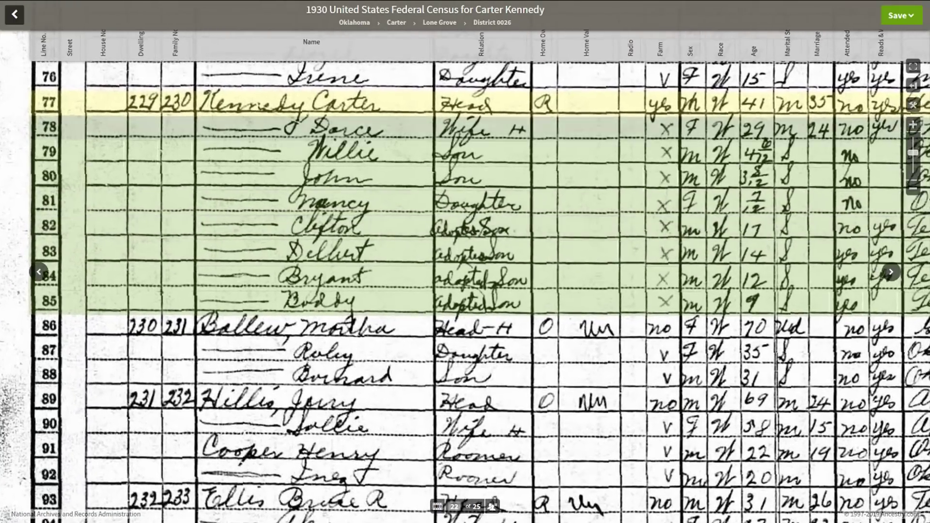
{"action": "mouse_move", "coordinate": [314, 144]}
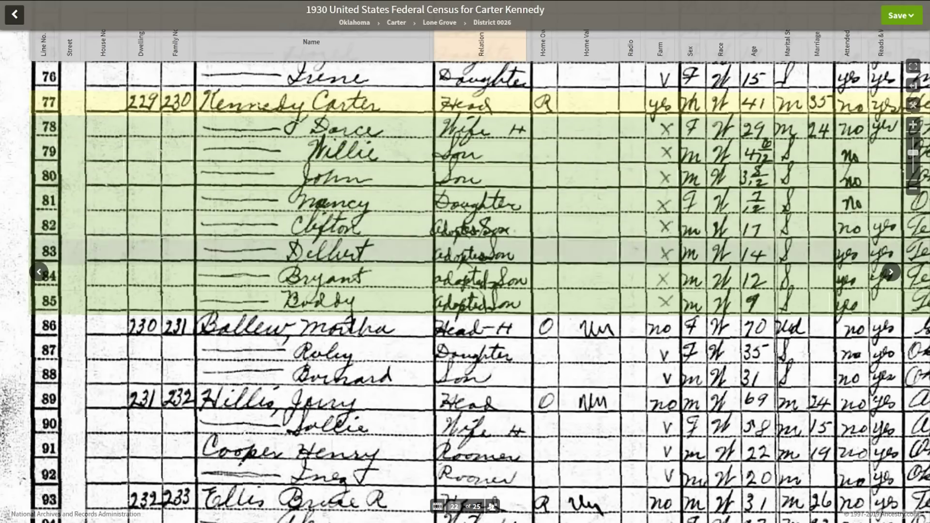
{"action": "mouse_move", "coordinate": [480, 1]}
{"action": "left_click", "coordinate": [397, 8]}
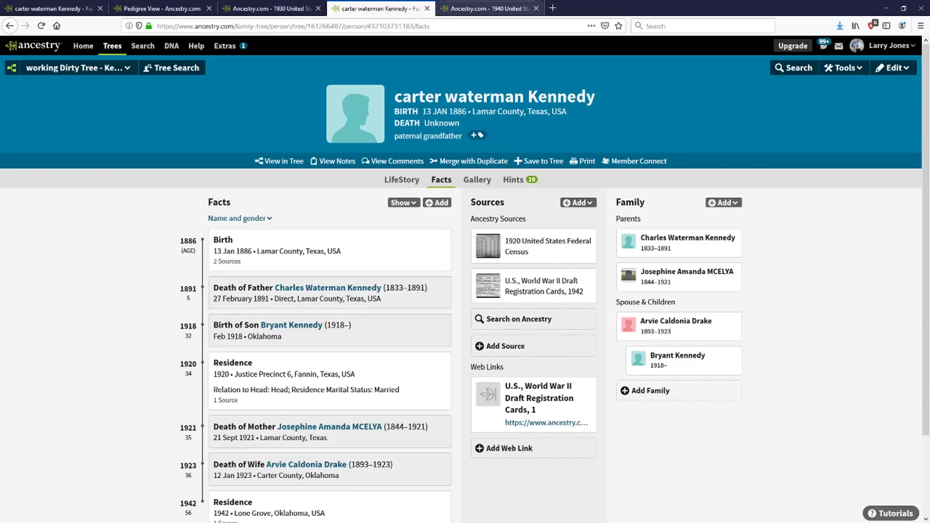
Step: Pan the 1940 census image to the Kennedy rows and read the wife and eight children
{"action": "left_click", "coordinate": [477, 8]}
{"action": "left_click_drag", "start_coordinate": [271, 224], "coordinate": [666, 13]}
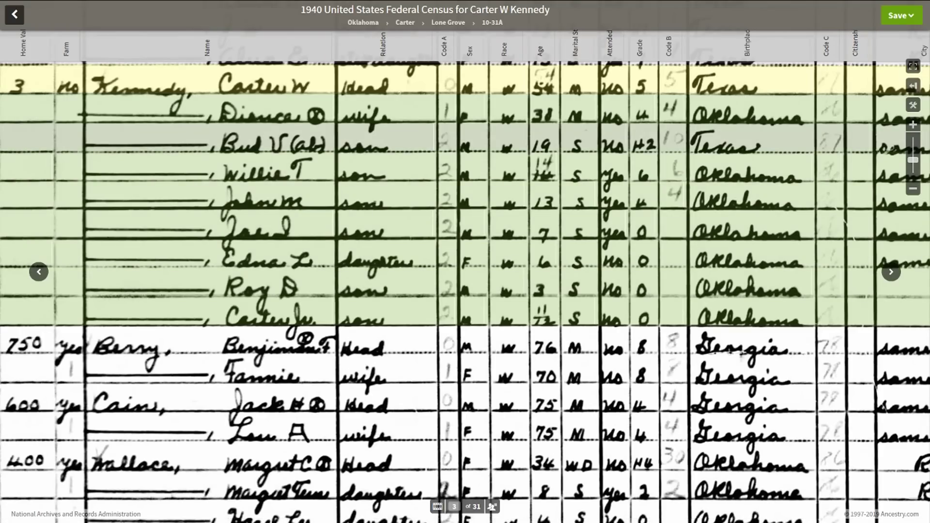
{"action": "mouse_move", "coordinate": [209, 140]}
{"action": "left_click_drag", "start_coordinate": [417, 196], "coordinate": [366, 254]}
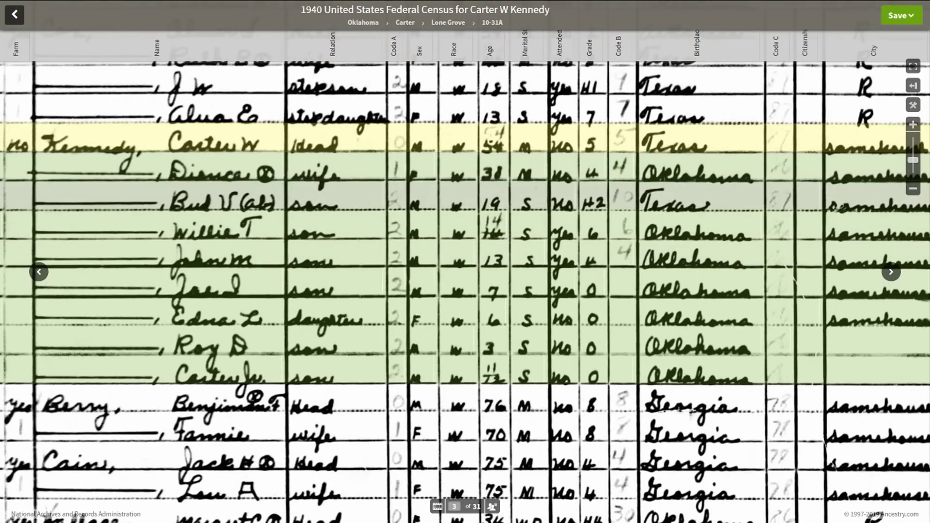
{"action": "left_click_drag", "start_coordinate": [588, 228], "coordinate": [584, 225]}
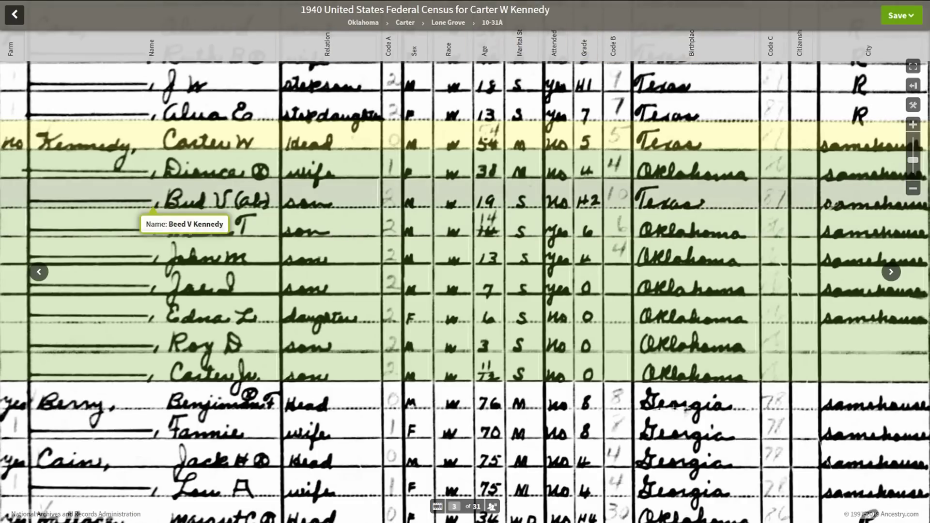
{"action": "mouse_move", "coordinate": [180, 196]}
{"action": "mouse_move", "coordinate": [153, 233]}
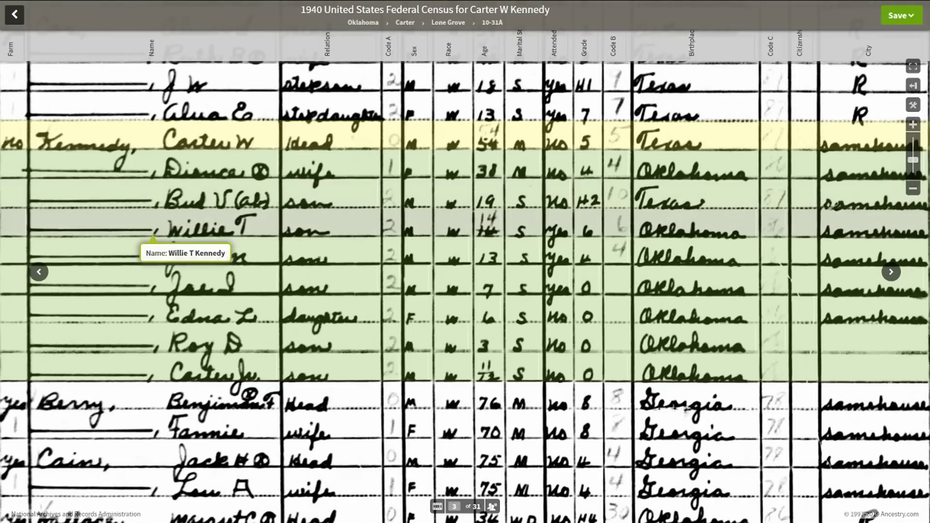
{"action": "mouse_move", "coordinate": [485, 231]}
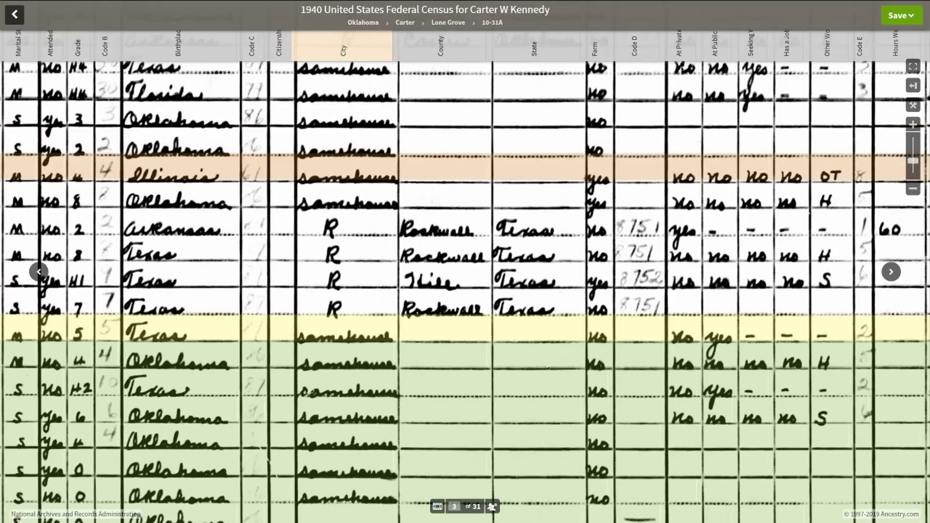
{"action": "left_click_drag", "start_coordinate": [179, 274], "coordinate": [753, 76]}
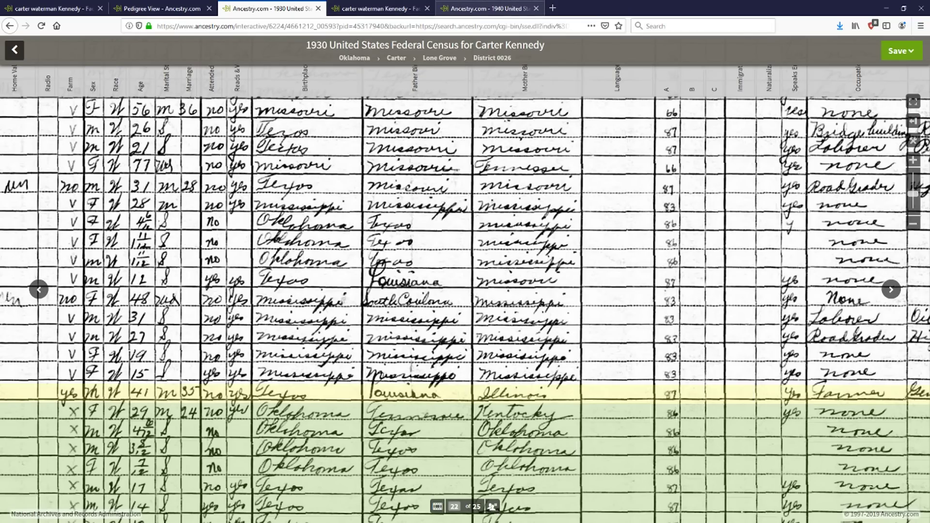
{"action": "left_click", "coordinate": [479, 8]}
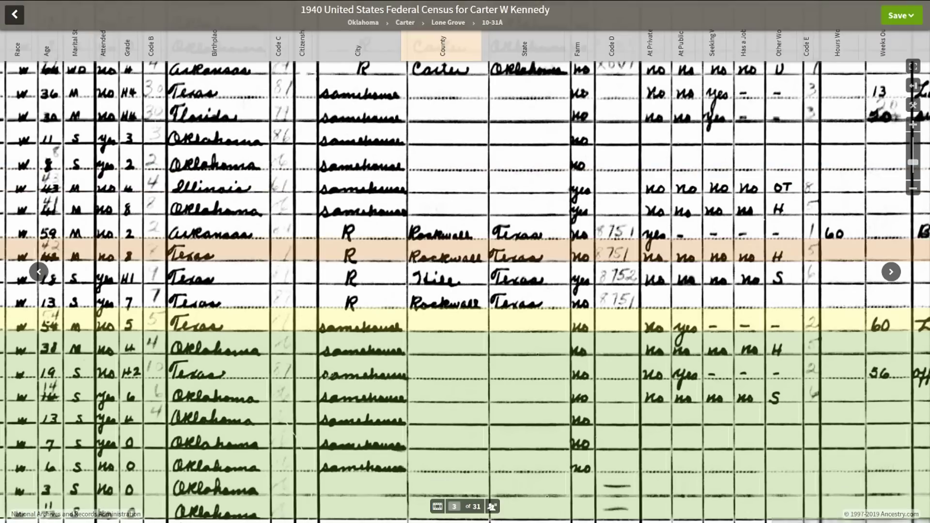
{"action": "left_click_drag", "start_coordinate": [282, 271], "coordinate": [730, 104]}
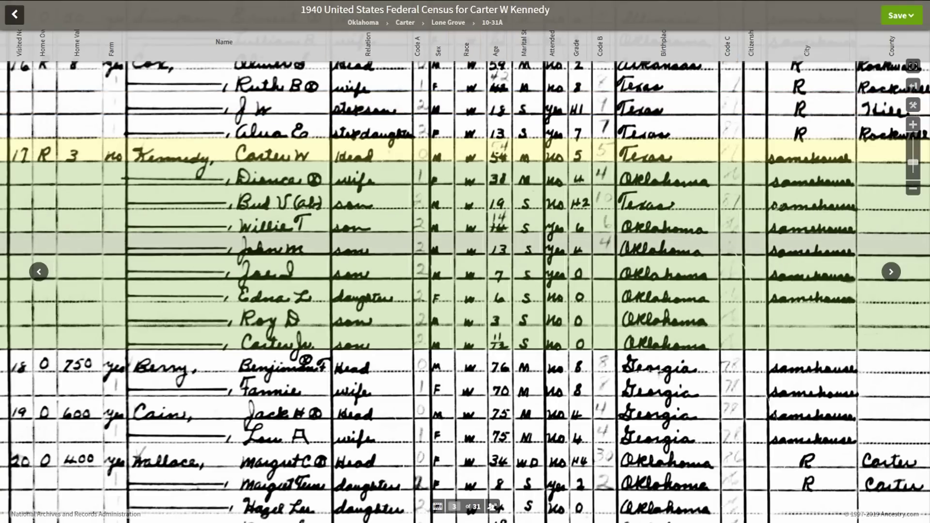
{"action": "mouse_move", "coordinate": [497, 247]}
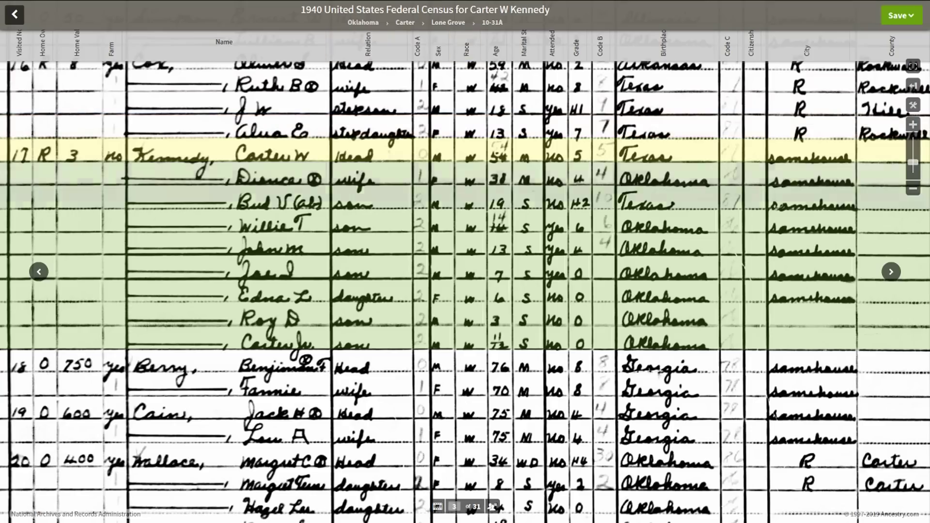
{"action": "mouse_move", "coordinate": [229, 174]}
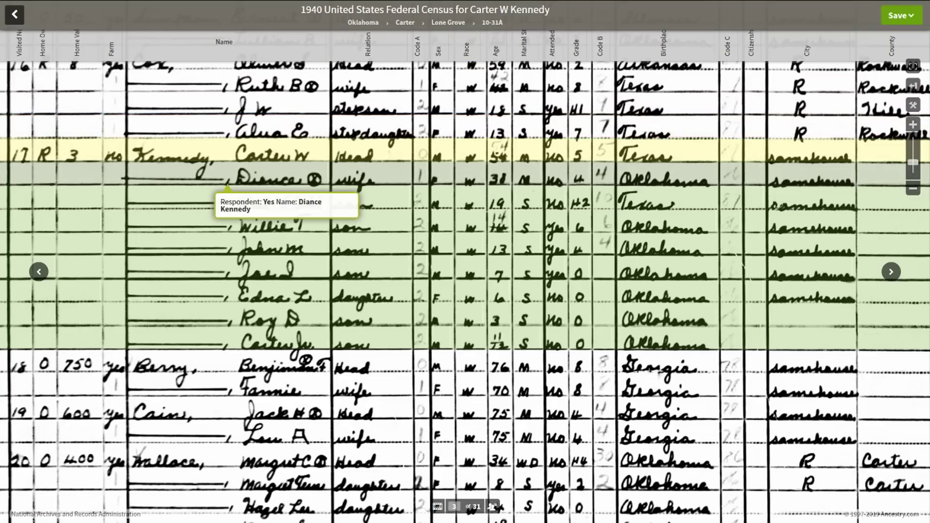
{"action": "mouse_move", "coordinate": [227, 367]}
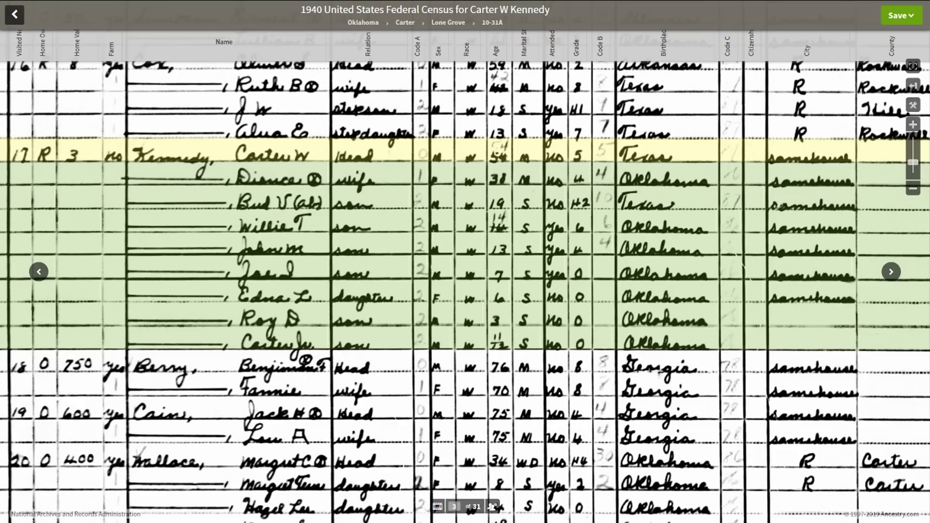
{"action": "left_click_drag", "start_coordinate": [666, 151], "coordinate": [521, 157]}
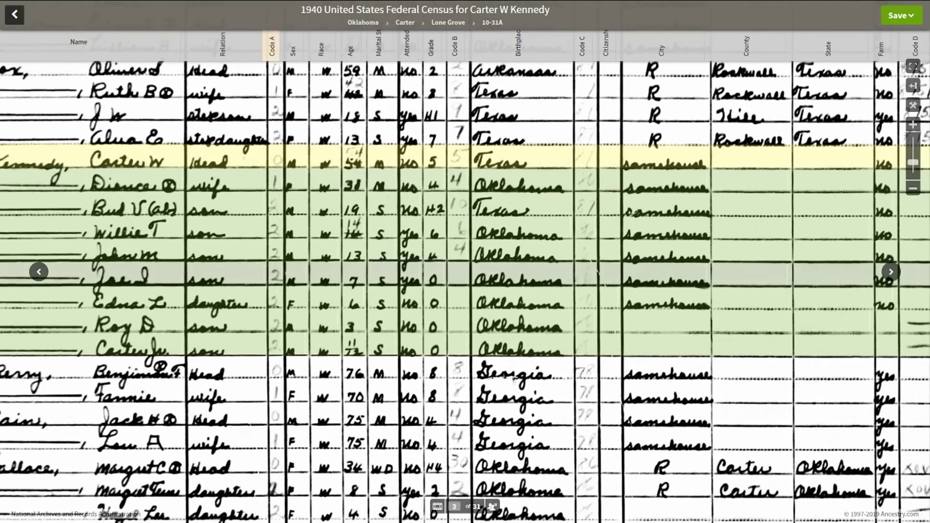
{"action": "left_click_drag", "start_coordinate": [264, 274], "coordinate": [371, 246]}
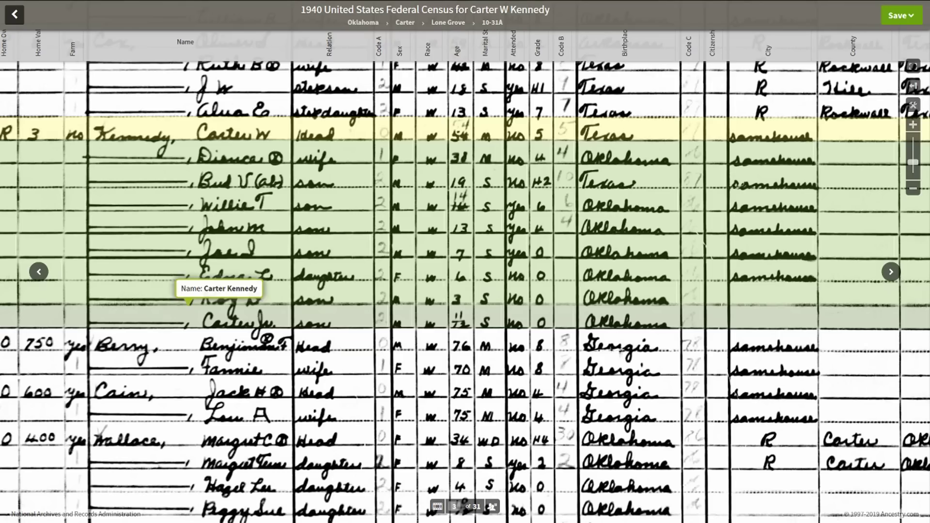
{"action": "mouse_move", "coordinate": [458, 317]}
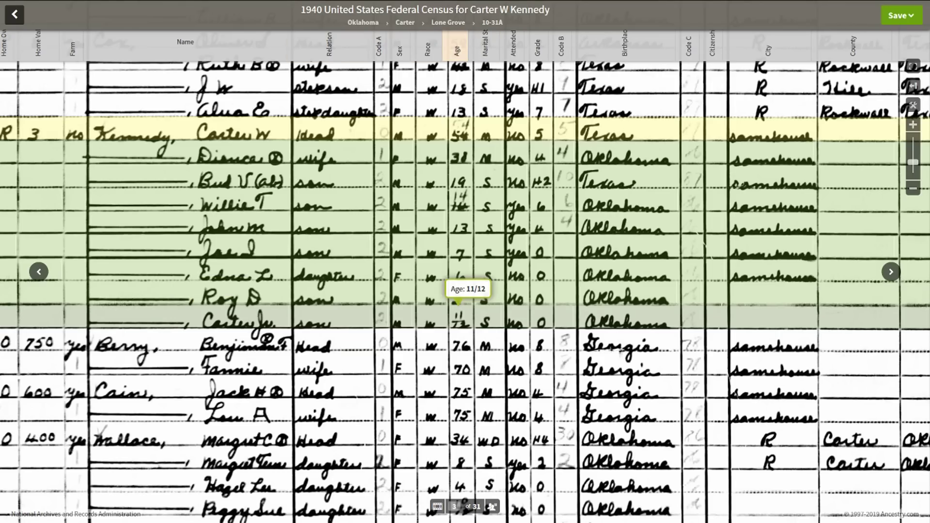
{"action": "left_click_drag", "start_coordinate": [625, 85], "coordinate": [303, 516]}
{"action": "left_click_drag", "start_coordinate": [316, 200], "coordinate": [210, 319]}
{"action": "left_click_drag", "start_coordinate": [552, 121], "coordinate": [605, 92]}
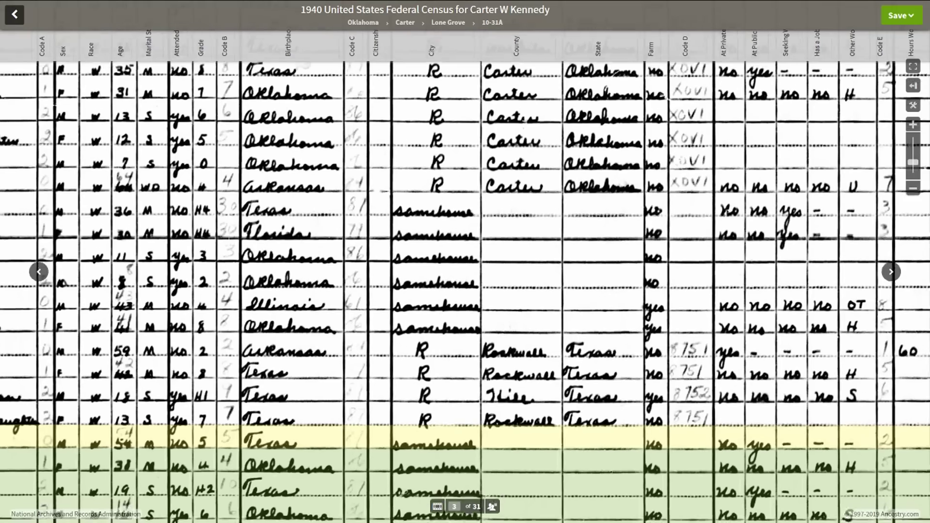
{"action": "left_click_drag", "start_coordinate": [455, 309], "coordinate": [577, 165]}
{"action": "left_click_drag", "start_coordinate": [484, 300], "coordinate": [610, 235]}
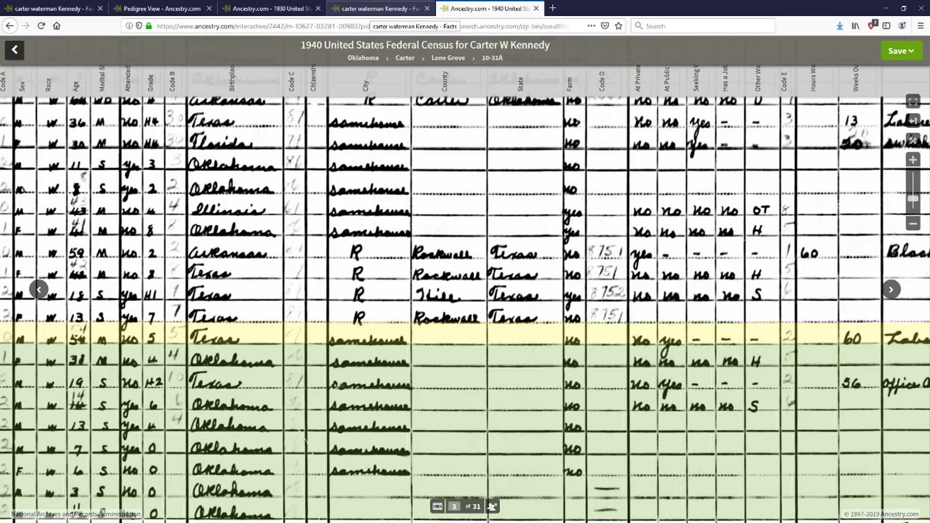
Step: Pan the 1940 census image to the Kennedy household in full screen
{"action": "left_click", "coordinate": [376, 8]}
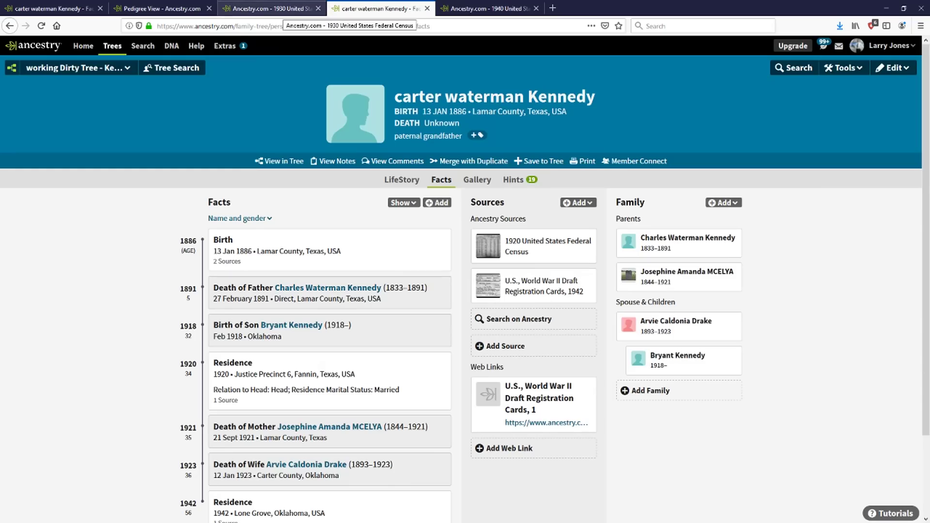
{"action": "left_click", "coordinate": [489, 8]}
{"action": "key", "text": "F11"}
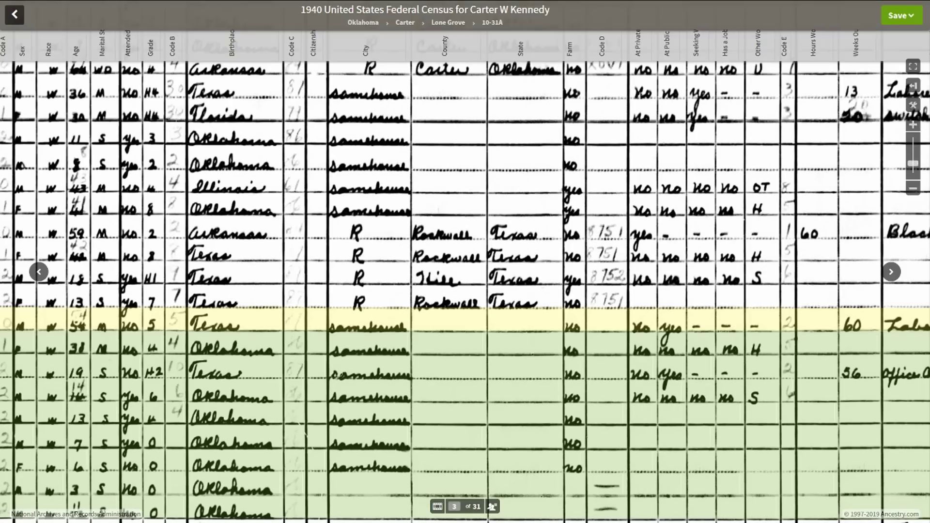
{"action": "left_click_drag", "start_coordinate": [397, 339], "coordinate": [591, 189]}
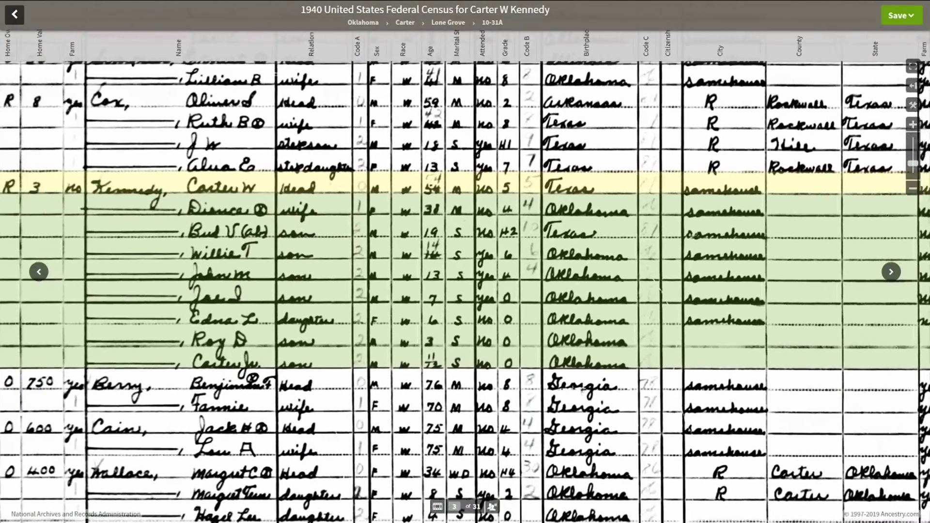
{"action": "key", "text": "F11"}
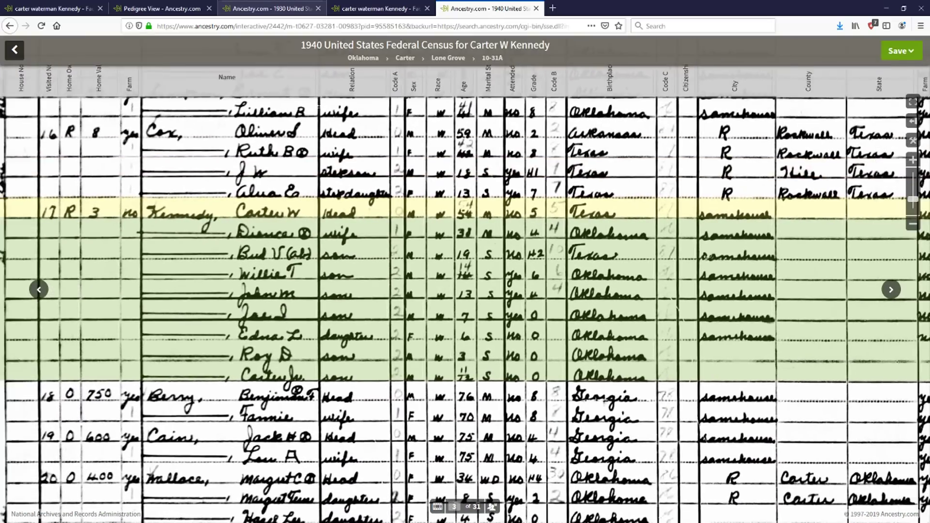
{"action": "left_click", "coordinate": [61, 8]}
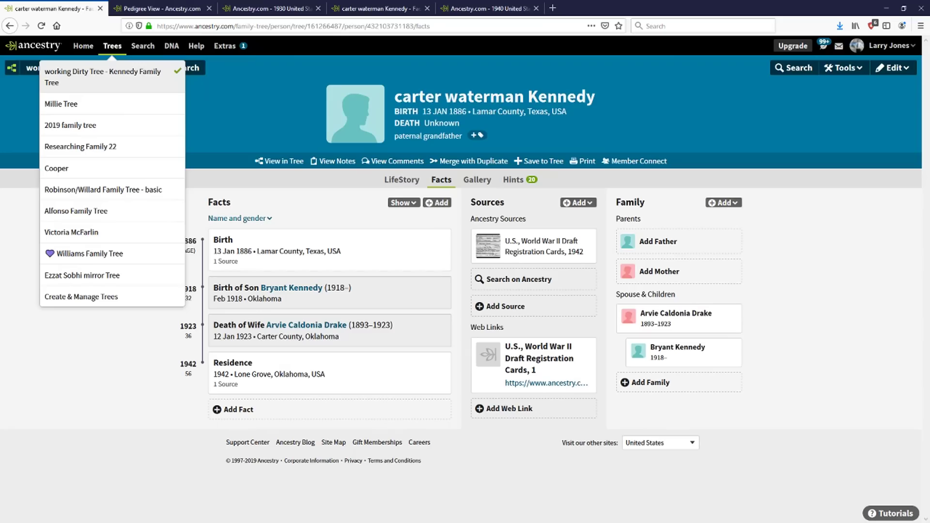
{"action": "key", "text": "F11"}
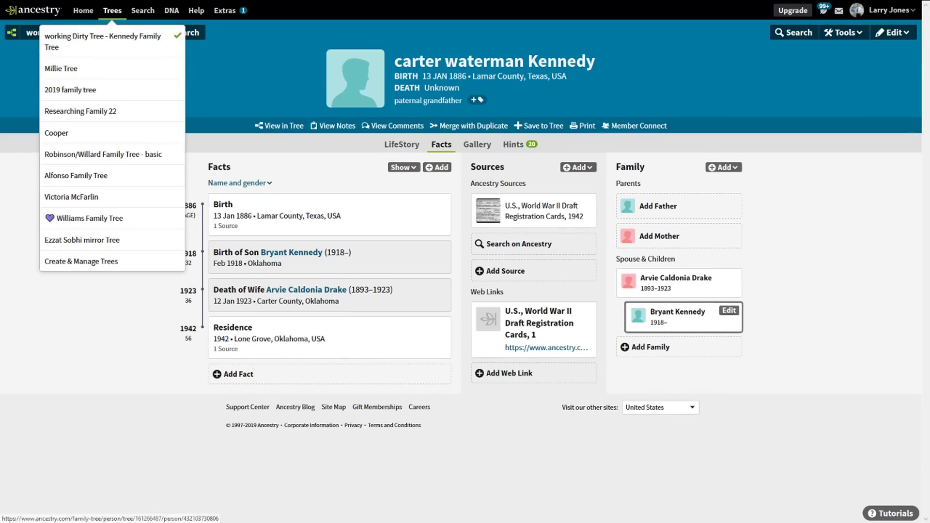
{"action": "left_click", "coordinate": [673, 312]}
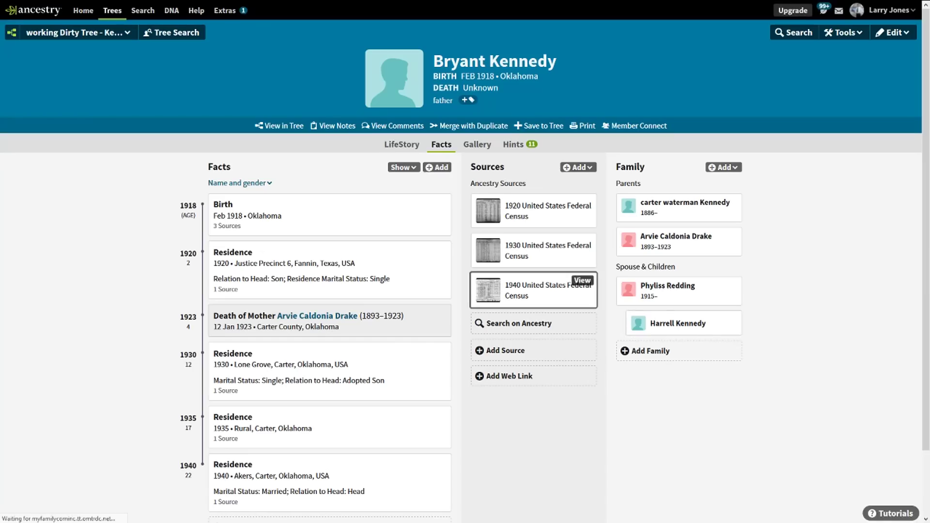
{"action": "left_click", "coordinate": [583, 280]}
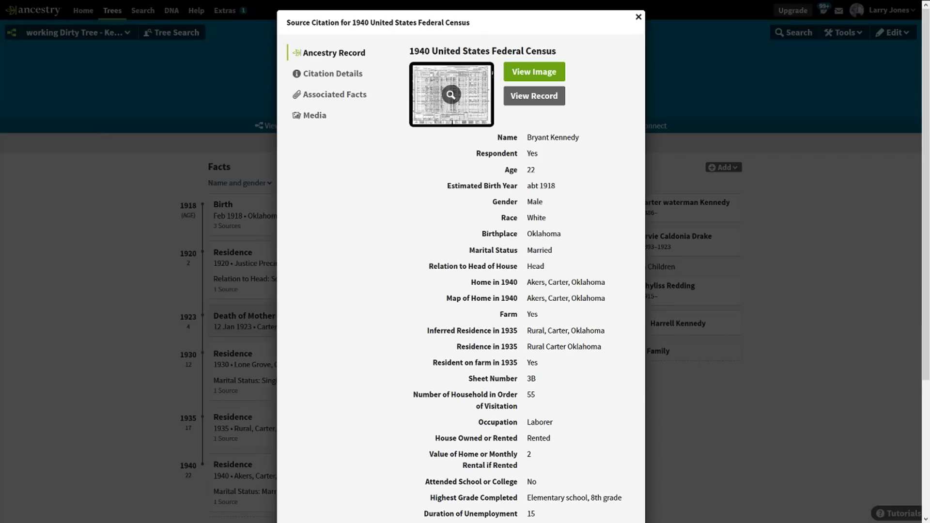
{"action": "scroll", "coordinate": [581, 449], "scroll_direction": "down", "scroll_amount": 4}
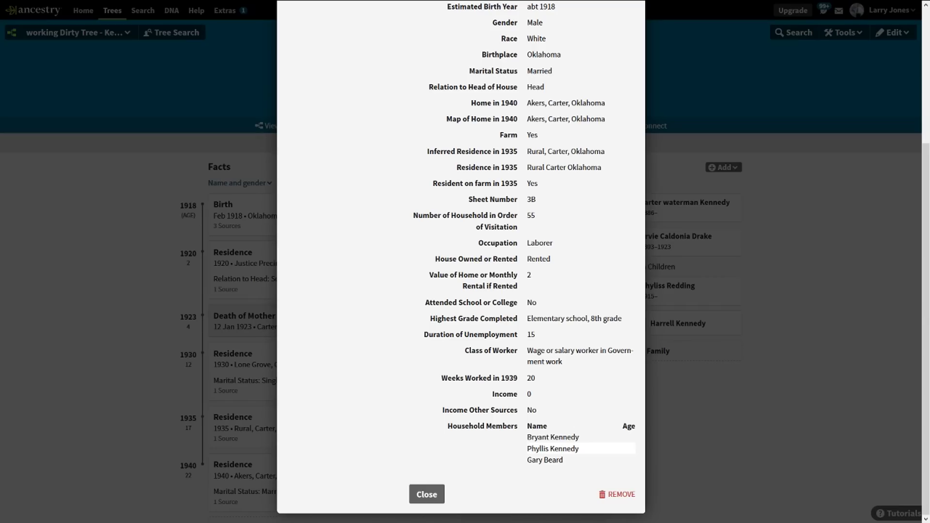
{"action": "left_click_drag", "start_coordinate": [531, 437], "coordinate": [574, 448]}
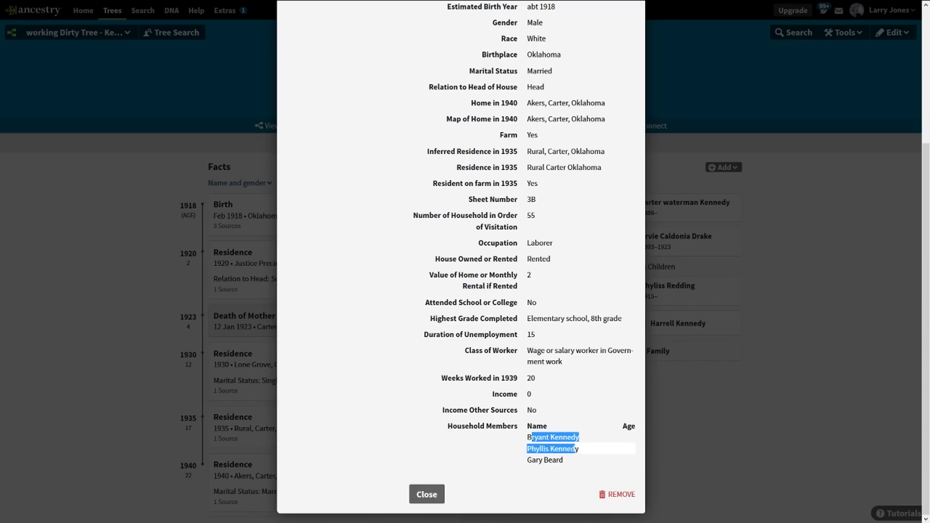
{"action": "left_click", "coordinate": [575, 449]}
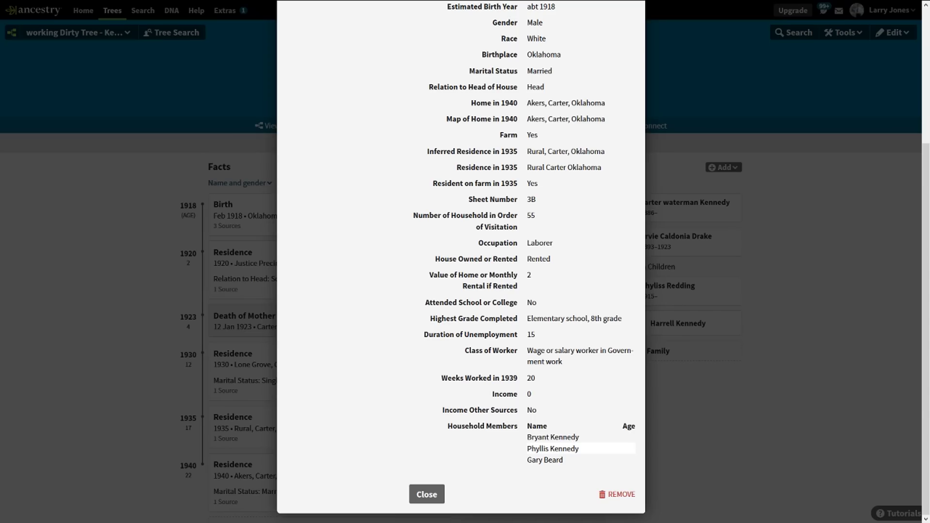
{"action": "scroll", "coordinate": [577, 448], "scroll_direction": "up", "scroll_amount": 3}
{"action": "scroll", "coordinate": [576, 449], "scroll_direction": "down", "scroll_amount": 3}
{"action": "left_click", "coordinate": [426, 494]}
{"action": "mouse_move", "coordinate": [165, 6]}
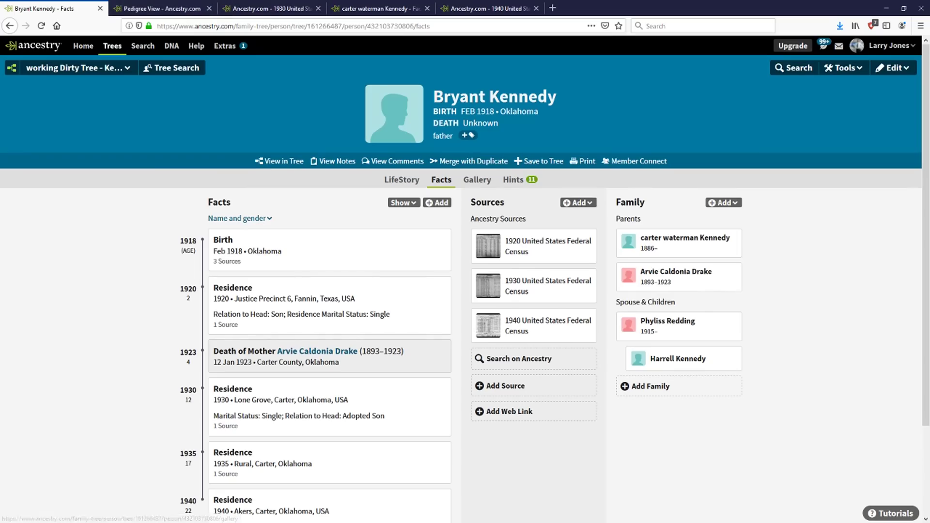
{"action": "left_click", "coordinate": [269, 9]}
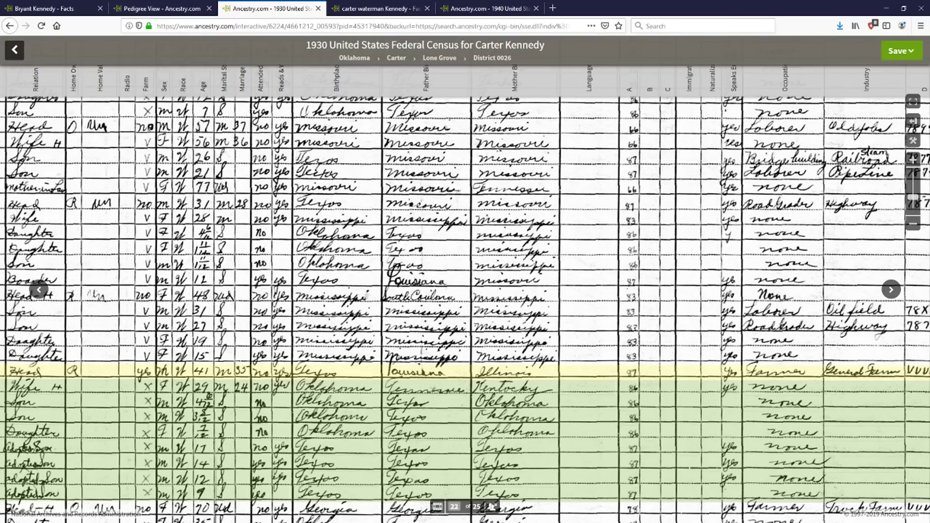
{"action": "left_click", "coordinate": [53, 8]}
{"action": "key", "text": "F11"}
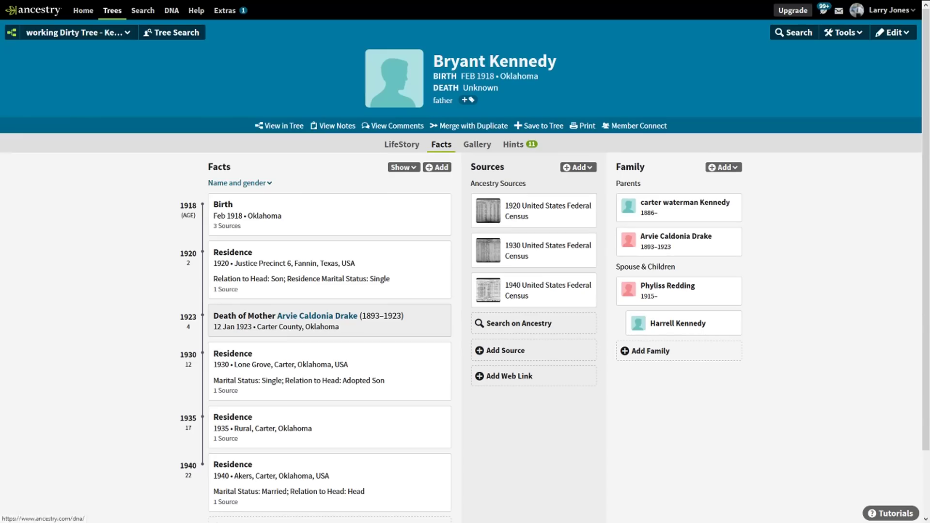
{"action": "left_click", "coordinate": [685, 204]}
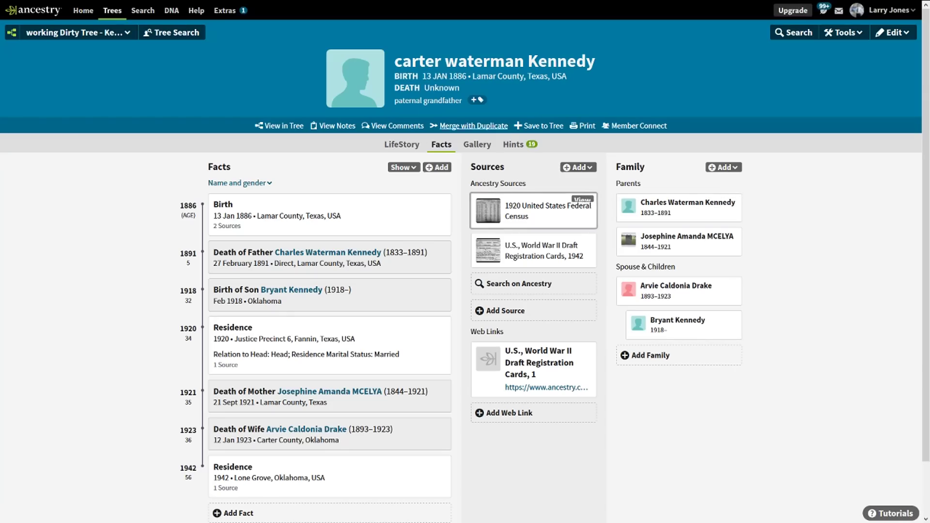
{"action": "key", "text": "F11"}
{"action": "left_click", "coordinate": [271, 8]}
{"action": "key", "text": "F11"}
{"action": "left_click", "coordinate": [899, 15]}
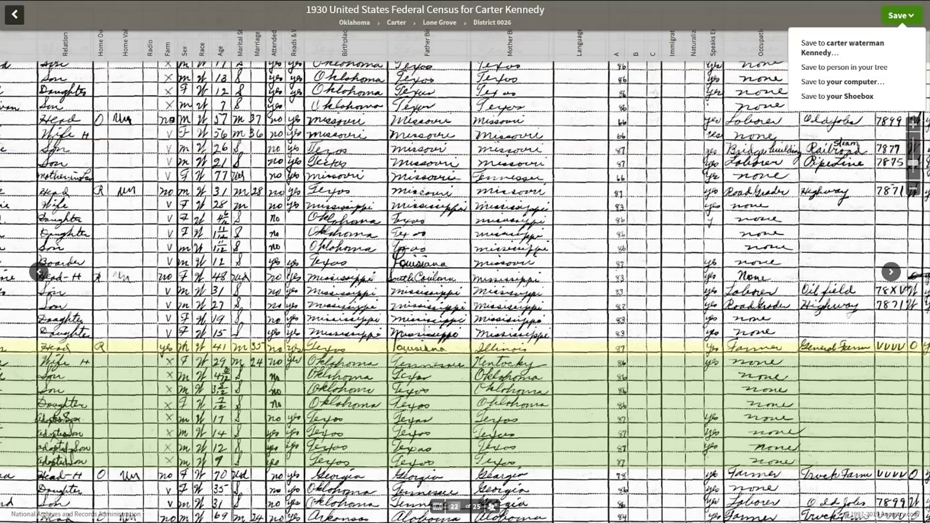
{"action": "left_click", "coordinate": [843, 48]}
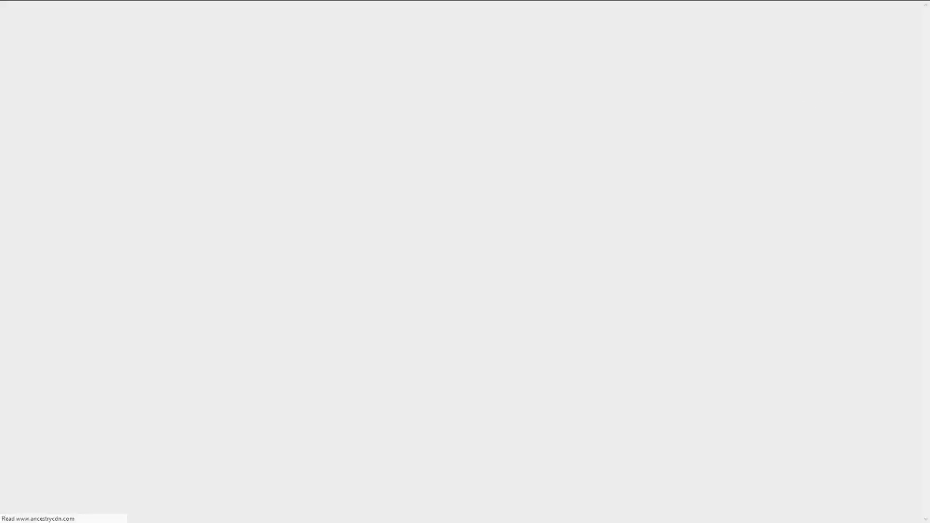
{"action": "left_click", "coordinate": [618, 147]}
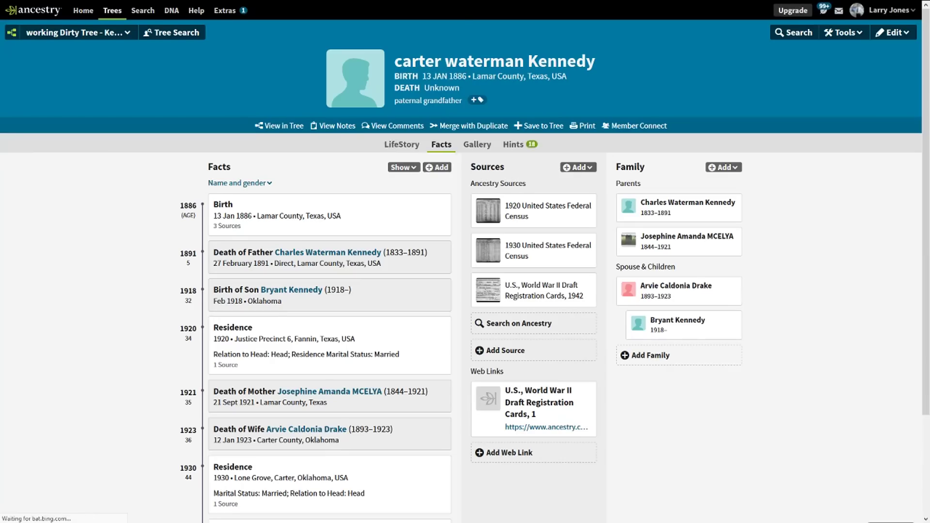
{"action": "mouse_move", "coordinate": [490, 5]}
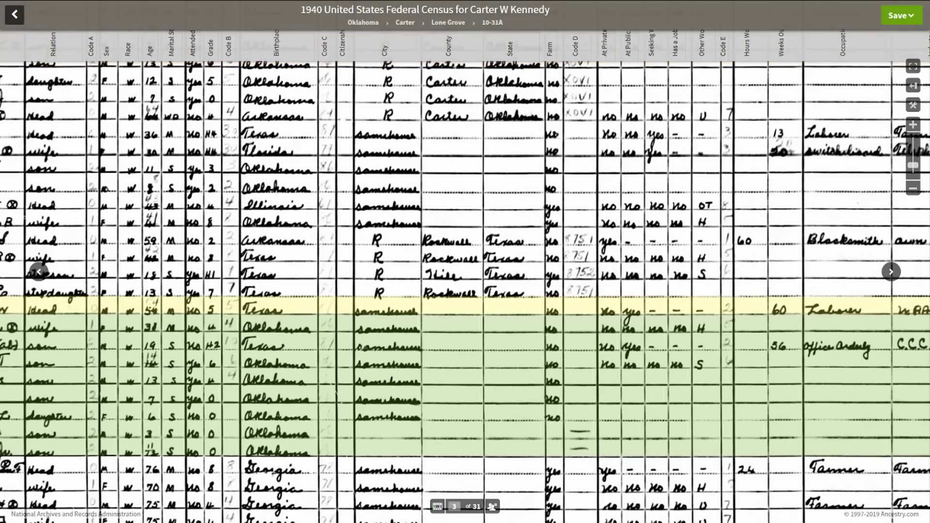
{"action": "left_click", "coordinate": [900, 15]}
{"action": "left_click", "coordinate": [842, 48]}
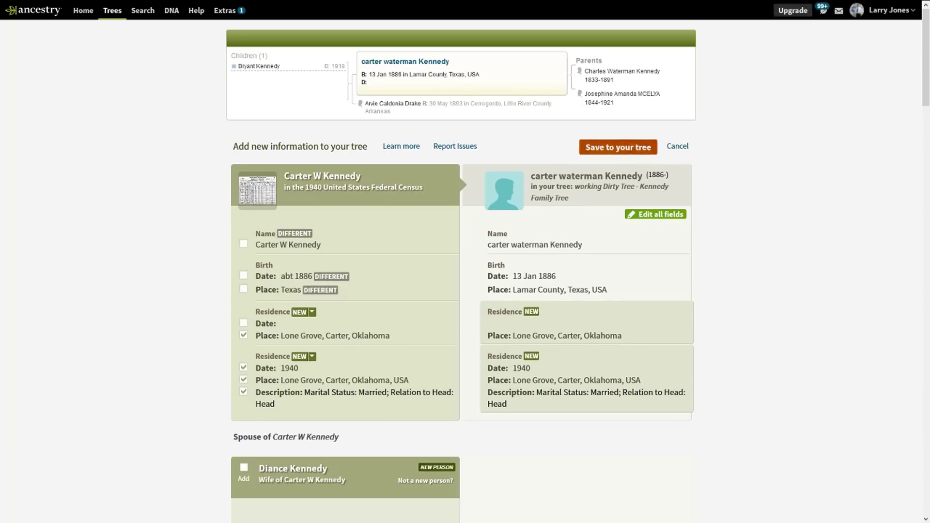
{"action": "left_click", "coordinate": [618, 147]}
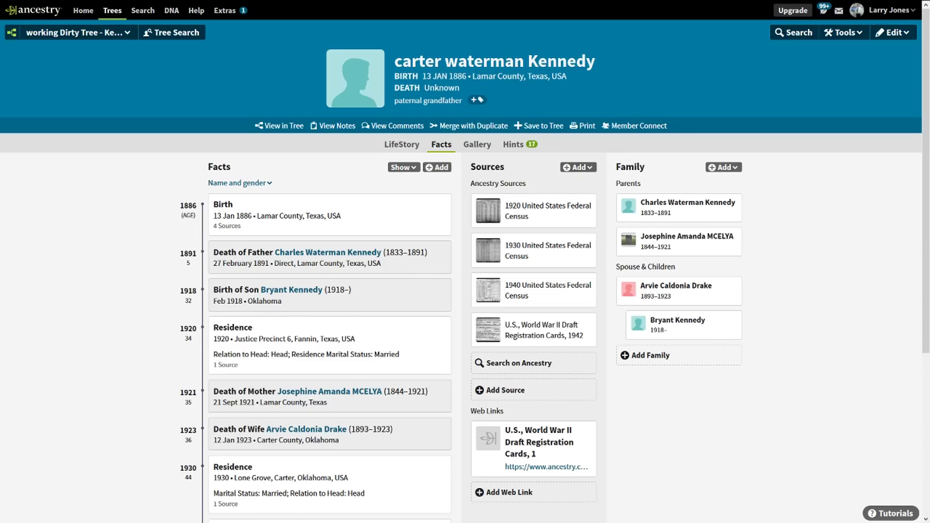
{"action": "left_click_drag", "start_coordinate": [468, 76], "coordinate": [449, 77]}
{"action": "left_click", "coordinate": [468, 77]}
{"action": "left_click_drag", "start_coordinate": [468, 77], "coordinate": [449, 77]}
{"action": "mouse_move", "coordinate": [271, 2]}
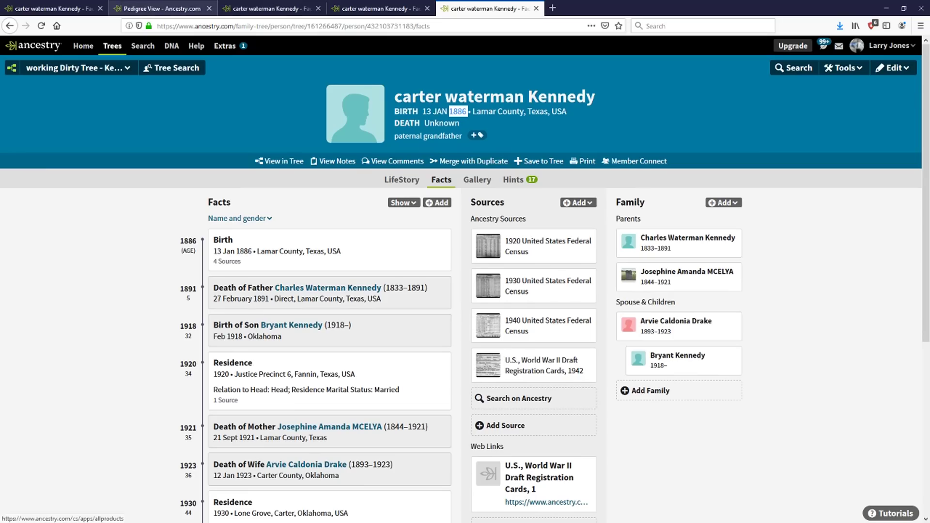
{"action": "left_click", "coordinate": [61, 5]}
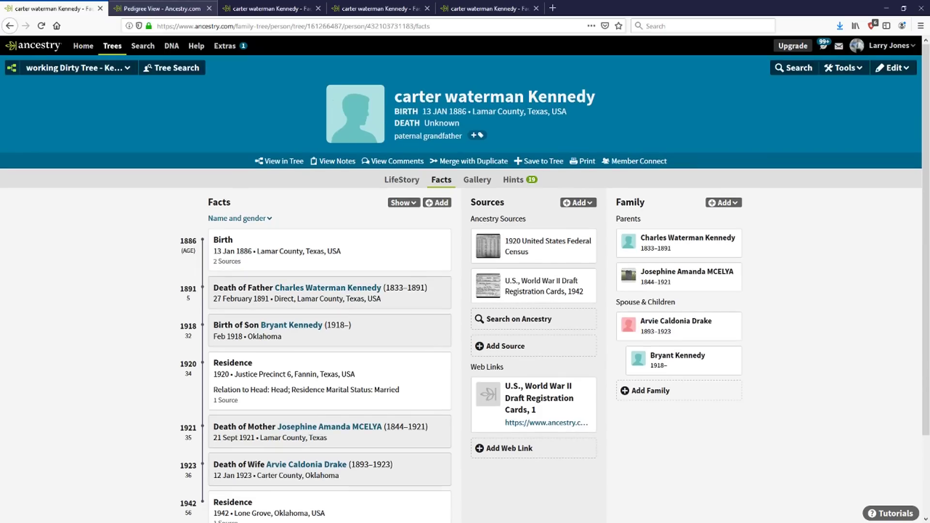
{"action": "left_click", "coordinate": [162, 8]}
{"action": "left_click", "coordinate": [271, 8]}
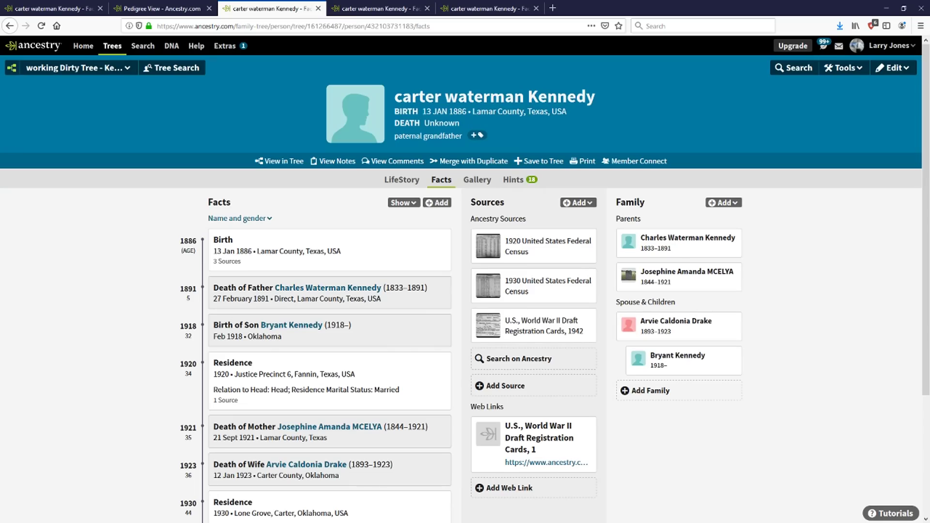
{"action": "left_click", "coordinate": [318, 8]}
{"action": "left_click", "coordinate": [318, 9]}
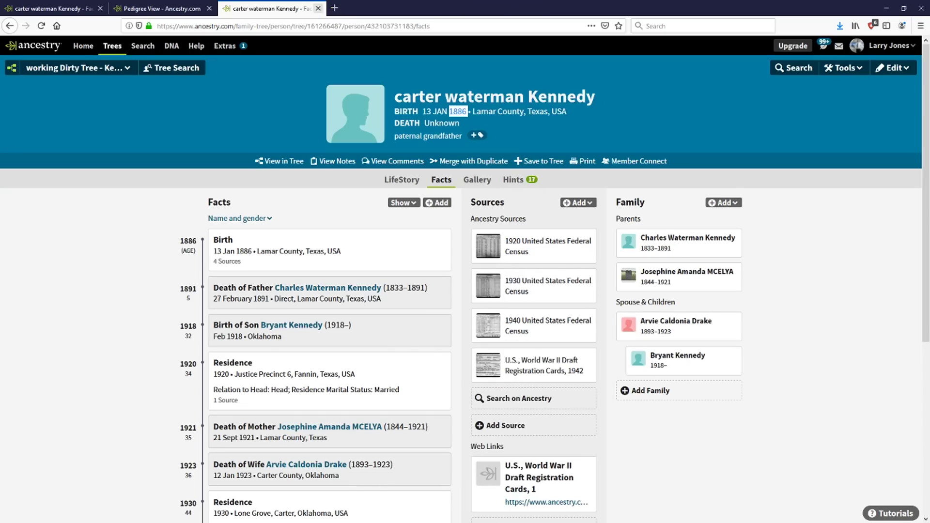
{"action": "left_click", "coordinate": [318, 8]}
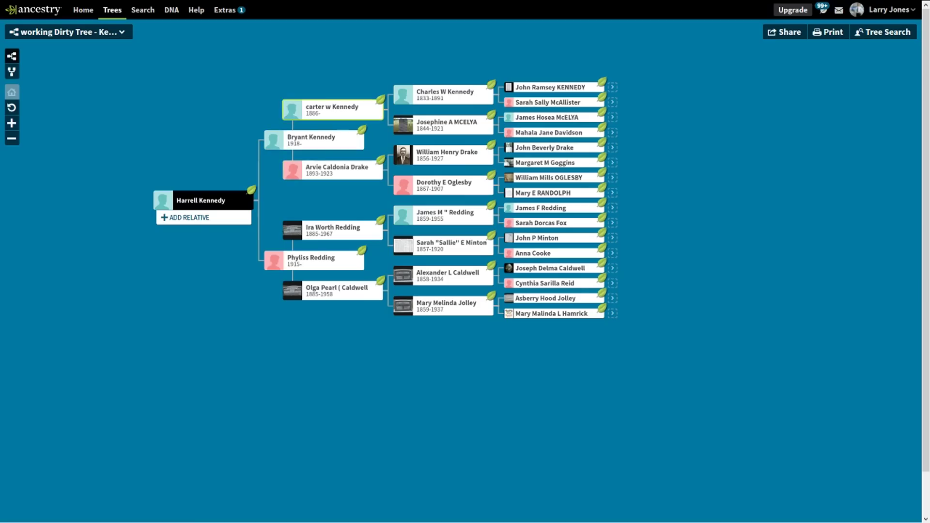
{"action": "left_click", "coordinate": [332, 109]}
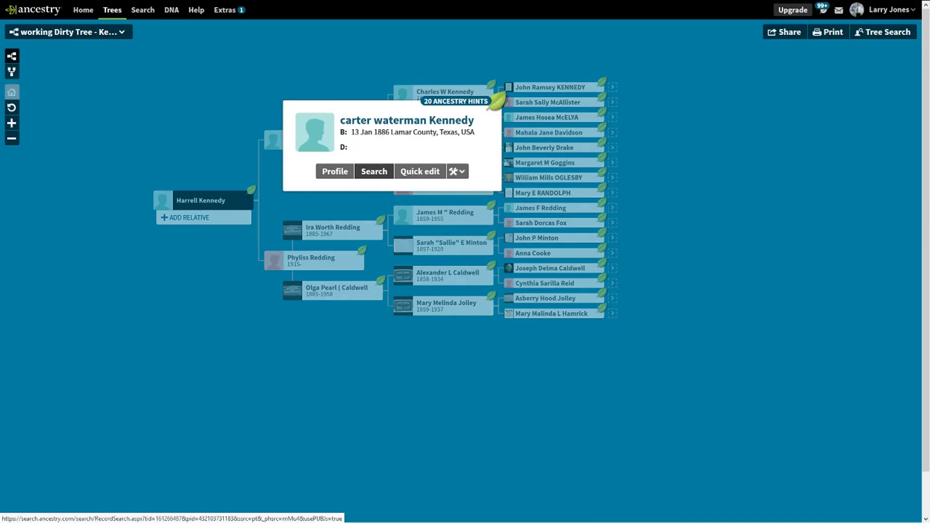
{"action": "right_click", "coordinate": [374, 175]}
{"action": "left_click", "coordinate": [419, 183]}
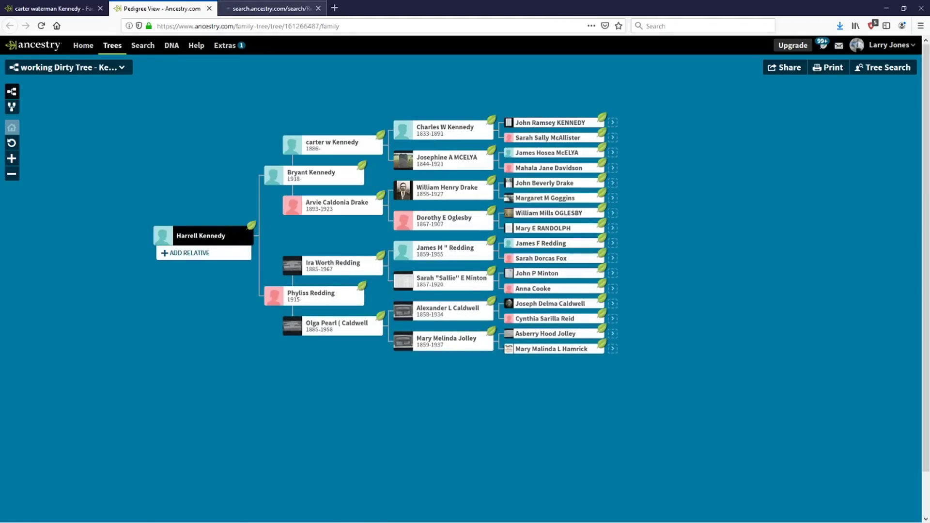
{"action": "left_click", "coordinate": [271, 9]}
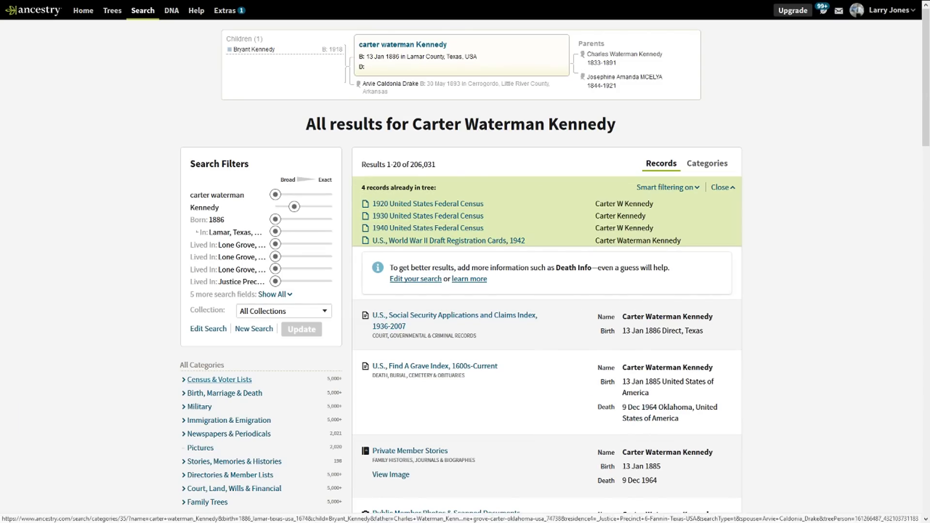
{"action": "left_click", "coordinate": [219, 379]}
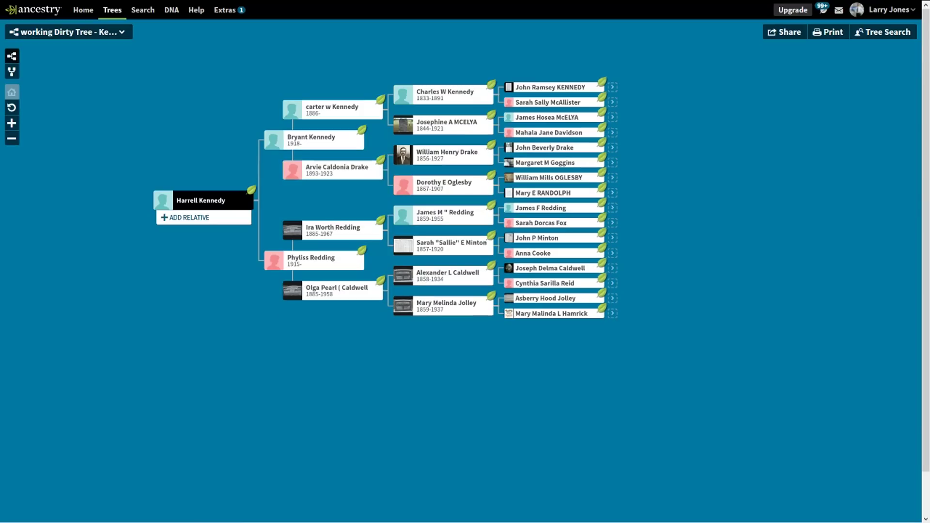
{"action": "mouse_move", "coordinate": [60, 1]}
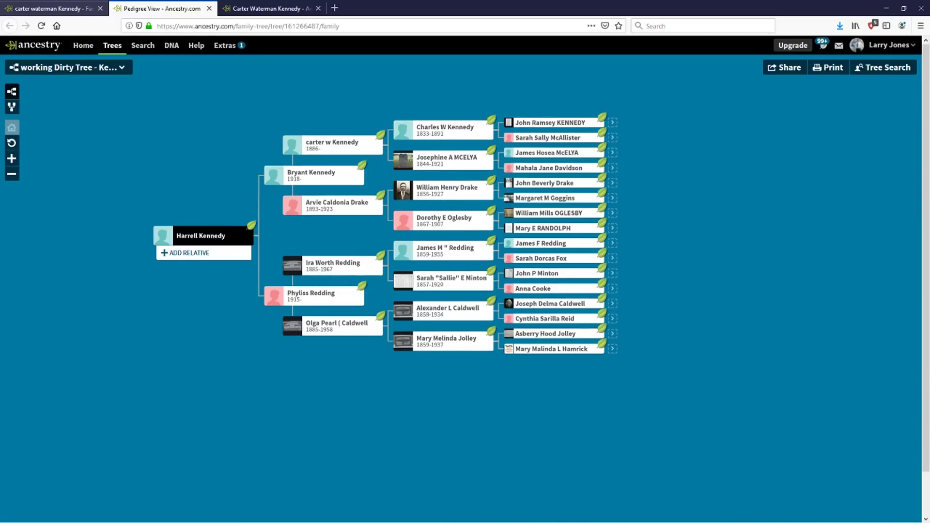
{"action": "key", "text": "ctrl+Page_Up"}
{"action": "key", "text": "F11"}
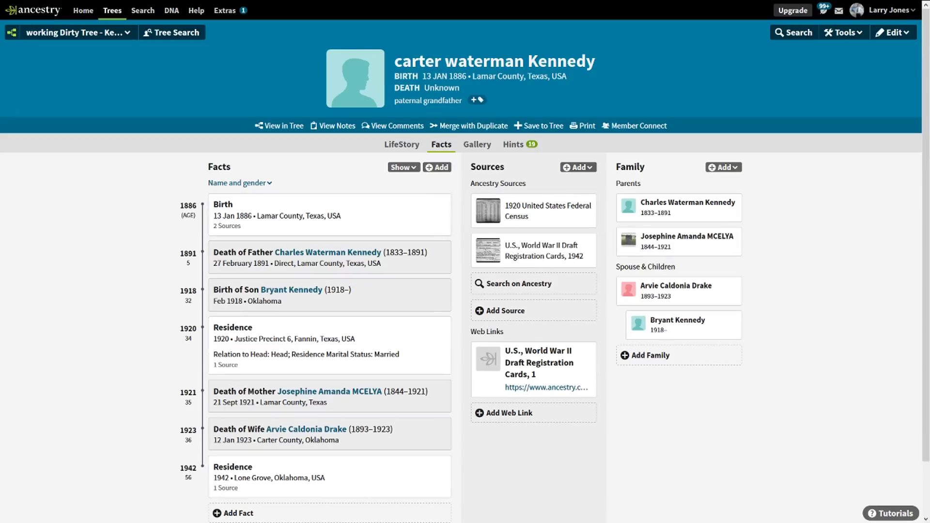
{"action": "key", "text": "F5"}
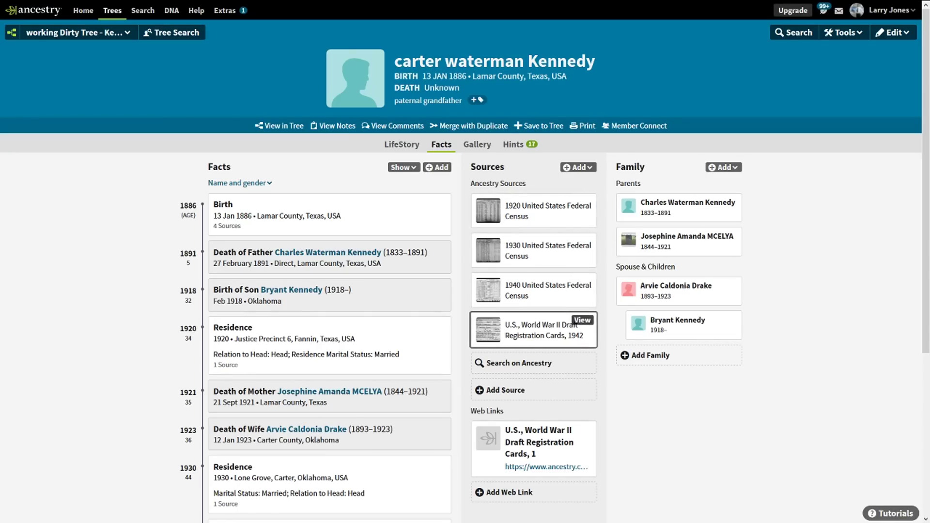
{"action": "key", "text": "F11"}
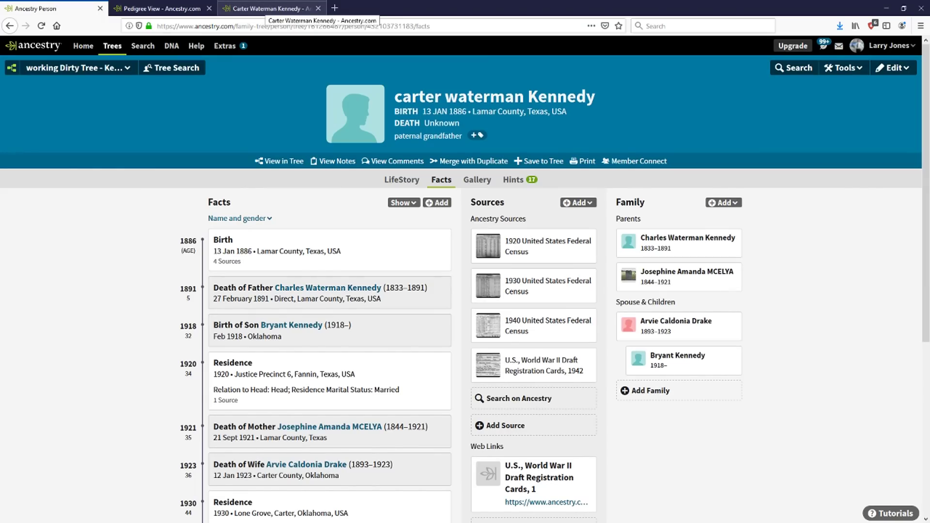
Step: Open Carter W Kennedy's 1900 census record from the results in a new tab
{"action": "left_click", "coordinate": [271, 8]}
{"action": "key", "text": "F11"}
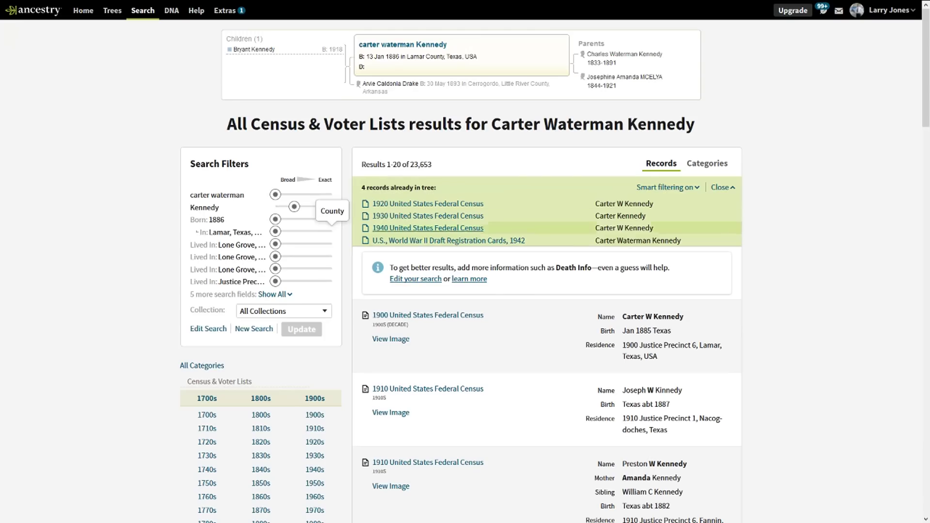
{"action": "mouse_move", "coordinate": [427, 216]}
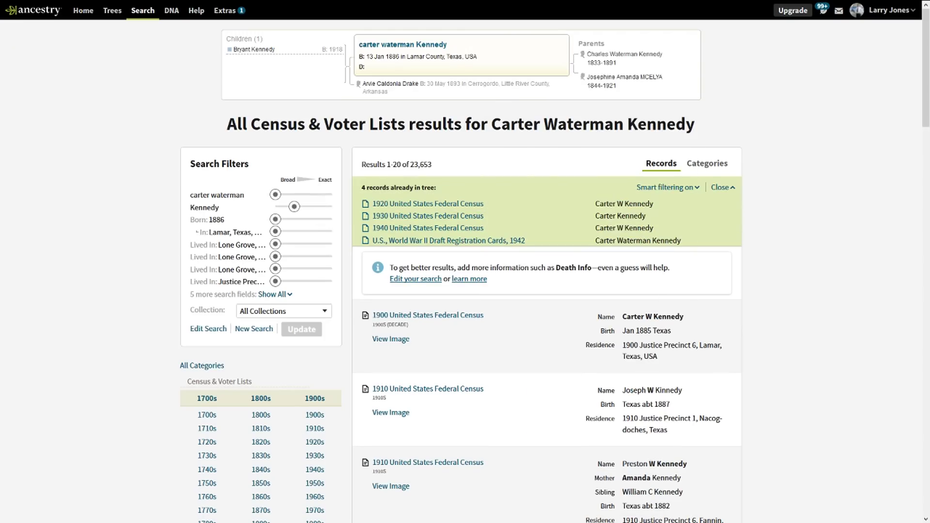
{"action": "mouse_move", "coordinate": [426, 315]}
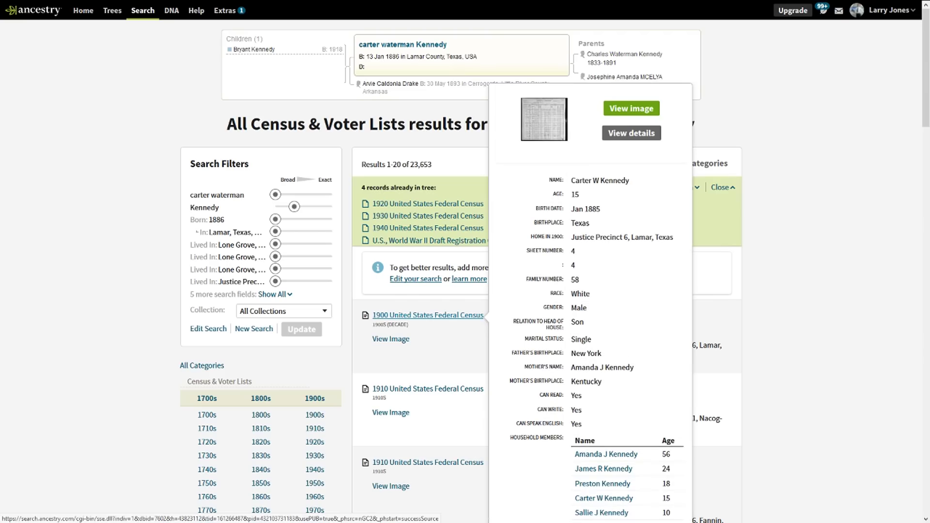
{"action": "right_click", "coordinate": [459, 315]}
{"action": "left_click", "coordinate": [489, 322]}
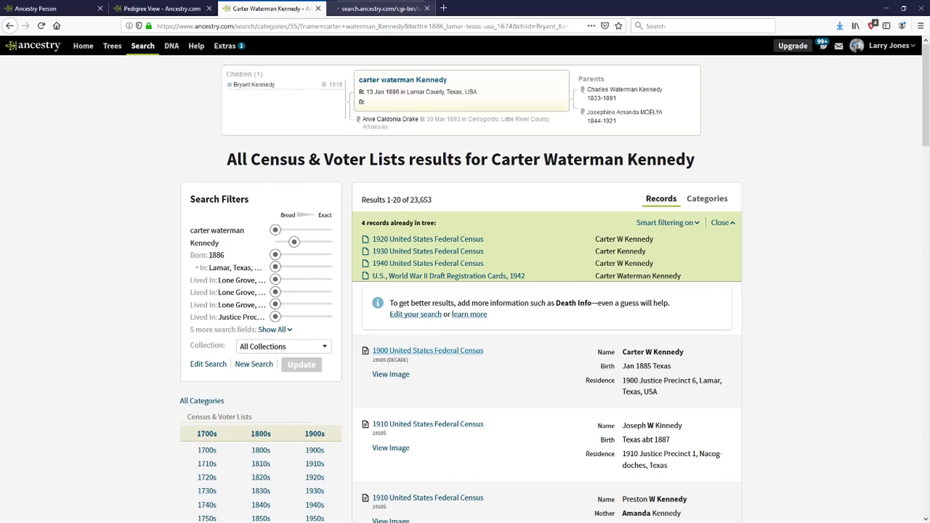
{"action": "left_click", "coordinate": [380, 9]}
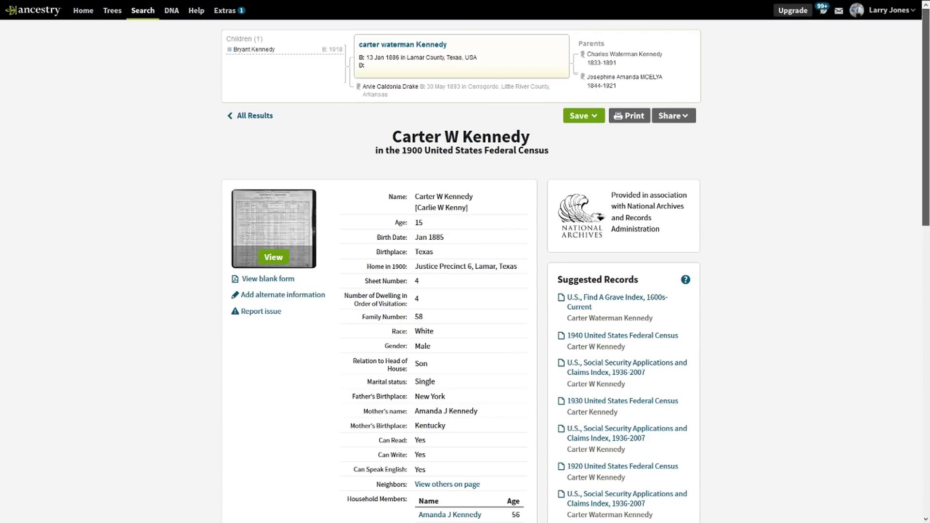
Step: Compare the household members' ages and view the original 1900 census page image
{"action": "scroll", "coordinate": [464, 271], "scroll_direction": "down", "scroll_amount": 3}
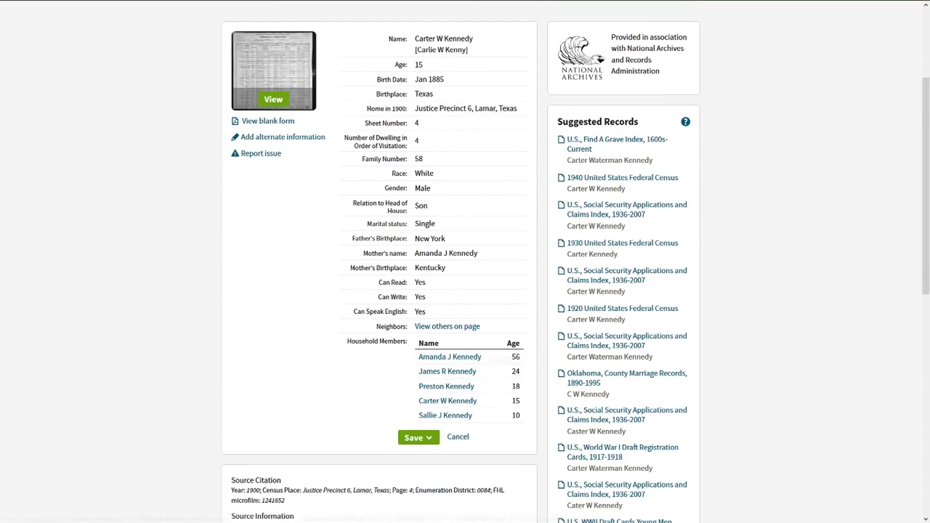
{"action": "left_click_drag", "start_coordinate": [520, 401], "coordinate": [430, 415]}
{"action": "left_click_drag", "start_coordinate": [512, 357], "coordinate": [521, 357]}
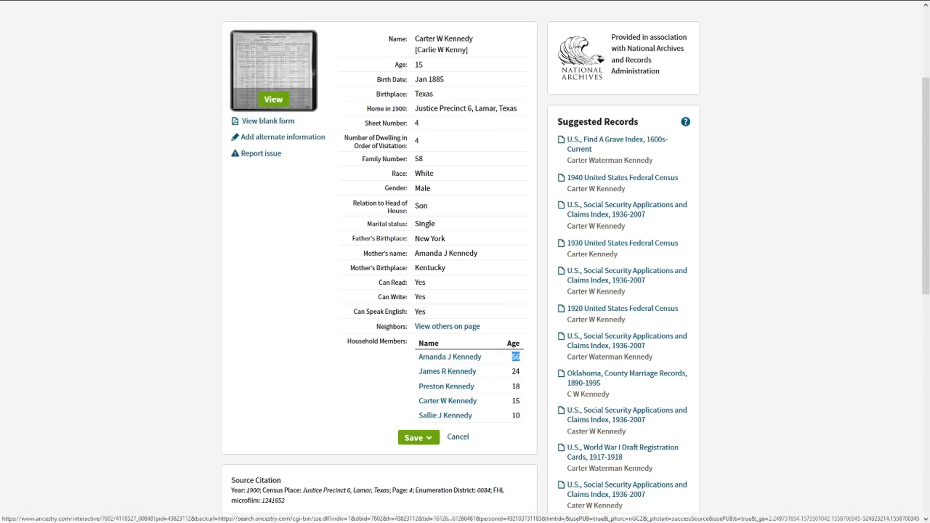
{"action": "left_click", "coordinate": [273, 82]}
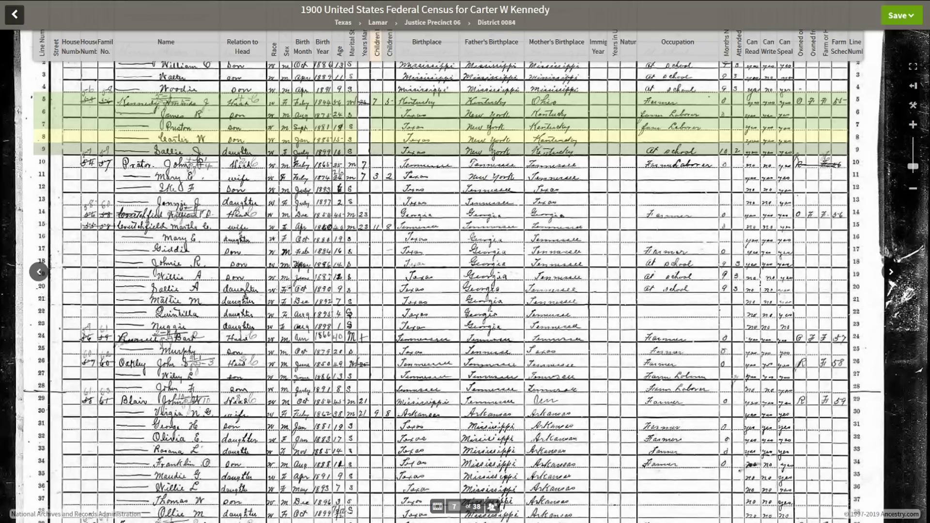
{"action": "scroll", "coordinate": [271, 155], "scroll_direction": "up", "scroll_amount": 1}
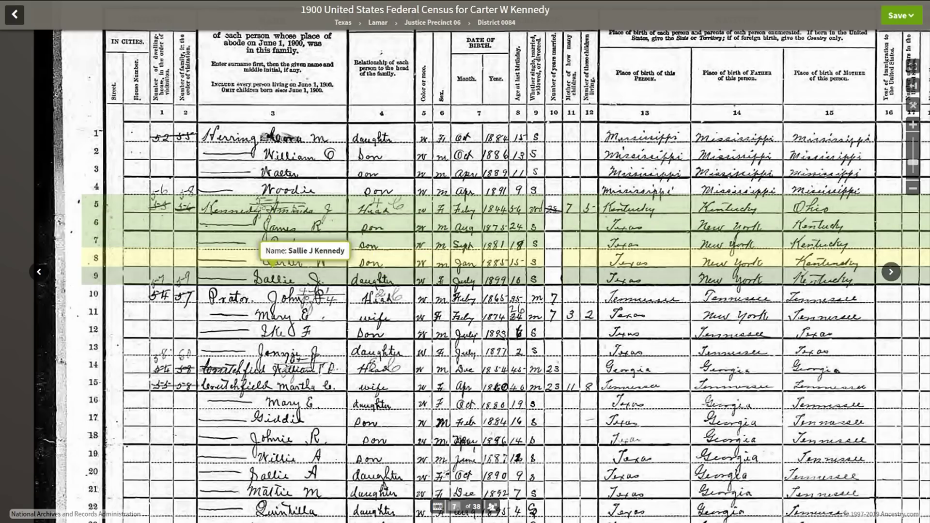
{"action": "mouse_move", "coordinate": [443, 7]}
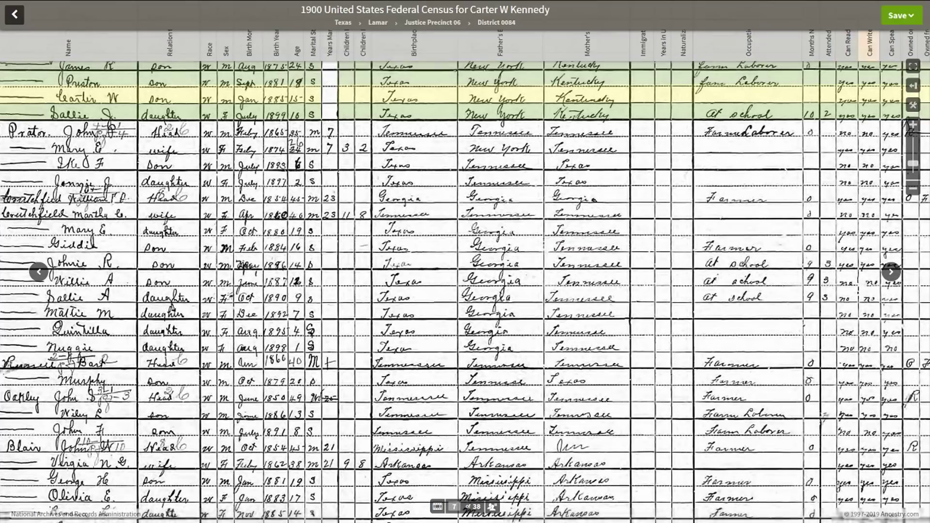
{"action": "left_click", "coordinate": [900, 50]}
{"action": "left_click", "coordinate": [843, 47]}
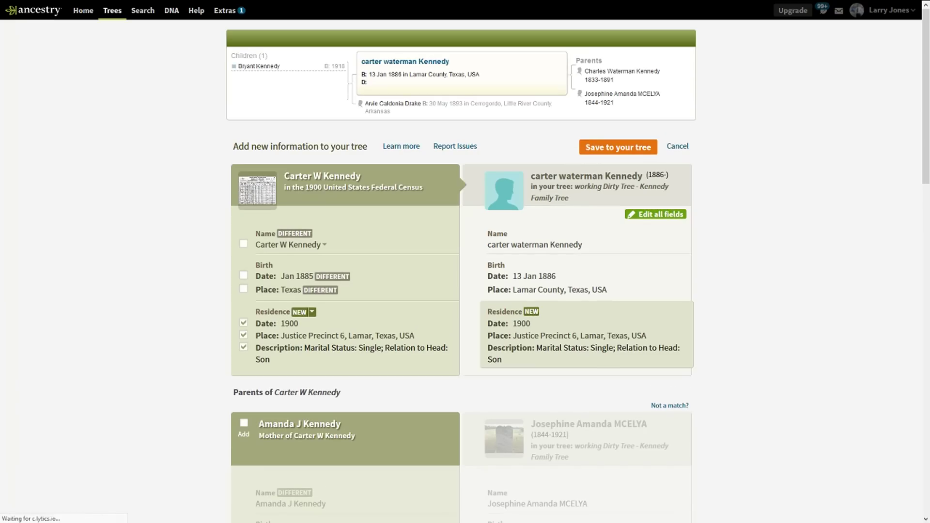
{"action": "left_click", "coordinate": [618, 147]}
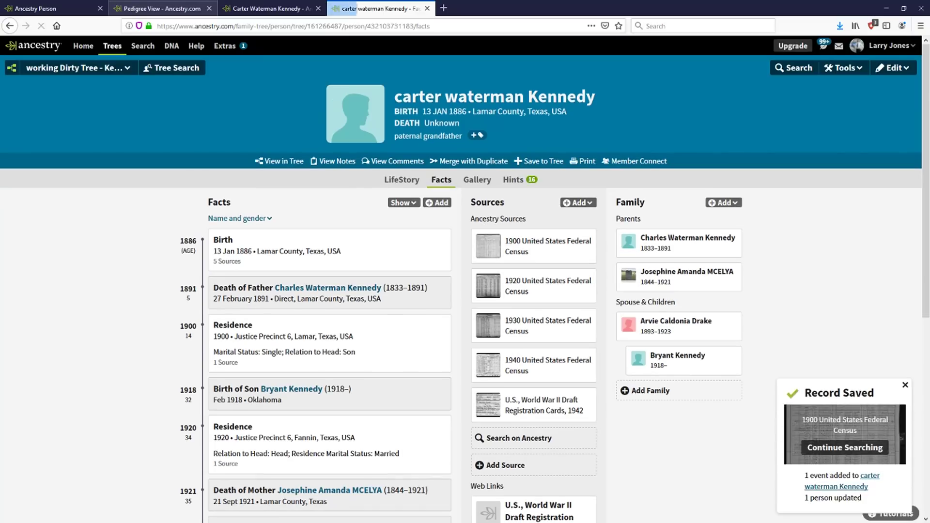
{"action": "left_click", "coordinate": [162, 8]}
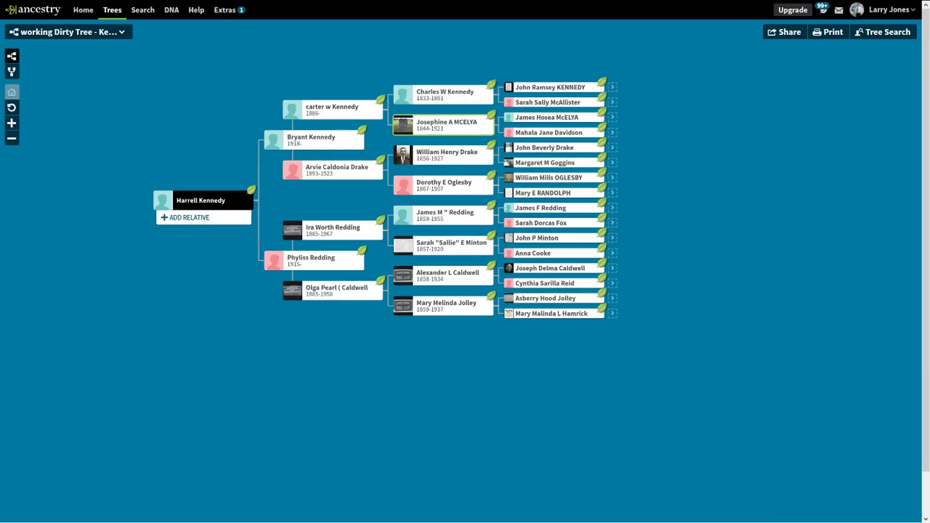
{"action": "left_click", "coordinate": [446, 125]}
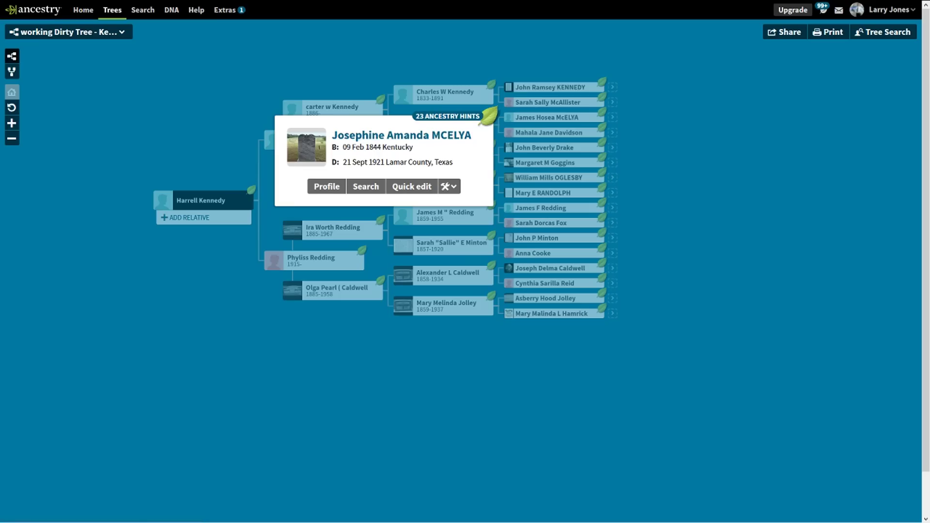
{"action": "left_click", "coordinate": [334, 107]}
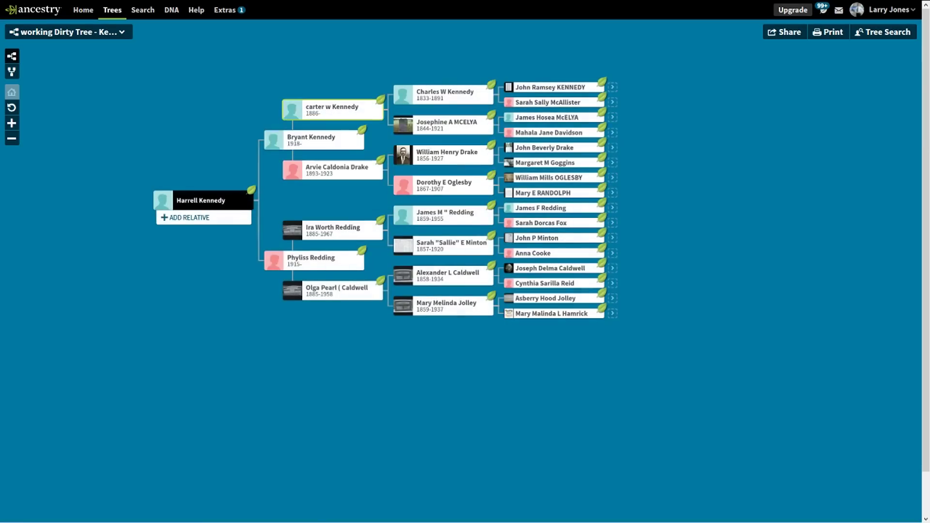
{"action": "left_click", "coordinate": [334, 109]}
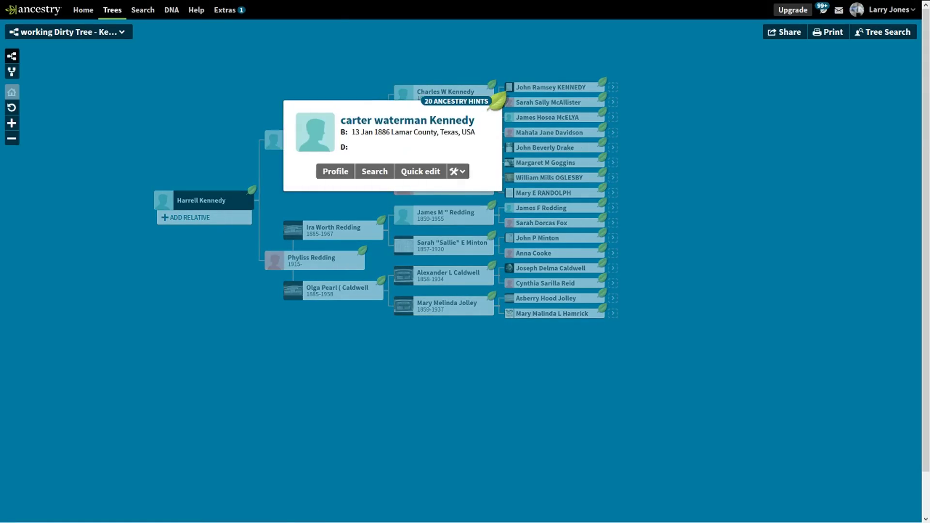
{"action": "left_click", "coordinate": [334, 72]}
{"action": "mouse_move", "coordinate": [295, 1]}
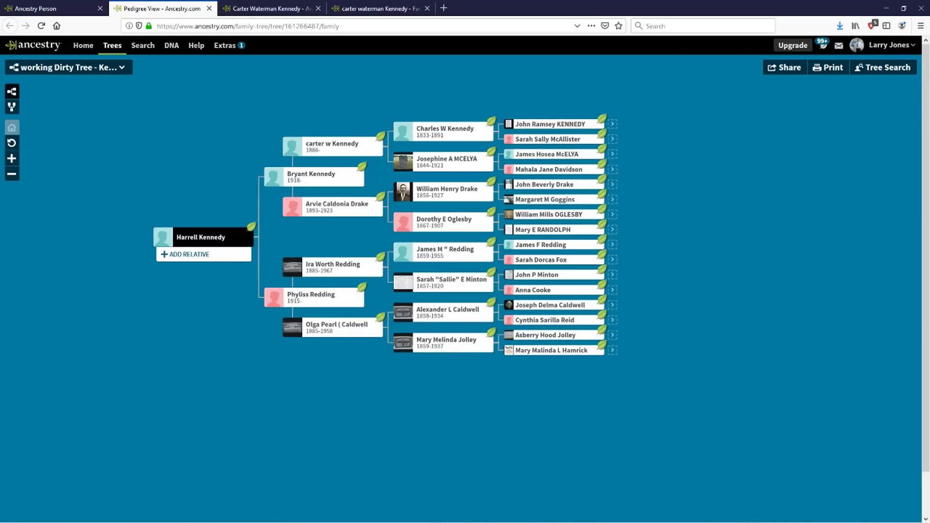
{"action": "left_click", "coordinate": [380, 8]}
{"action": "left_click", "coordinate": [269, 9]}
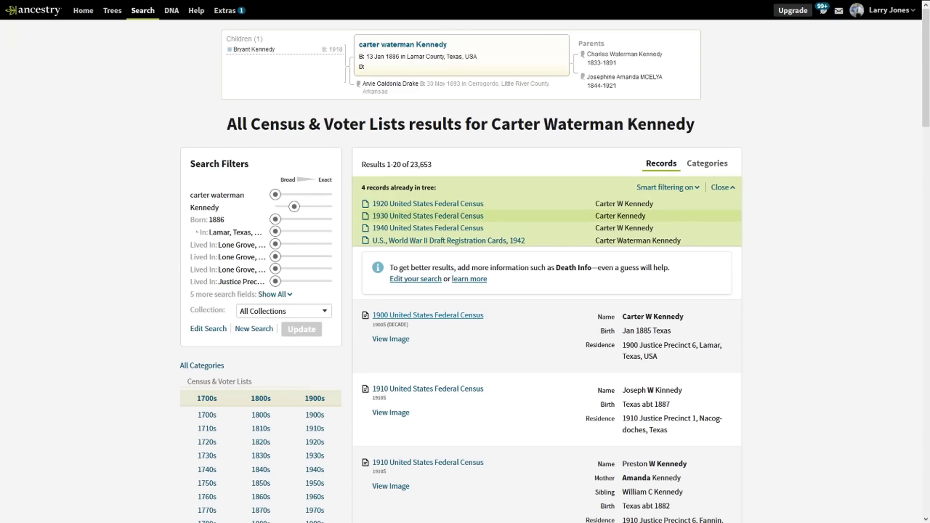
{"action": "mouse_move", "coordinate": [397, 1]}
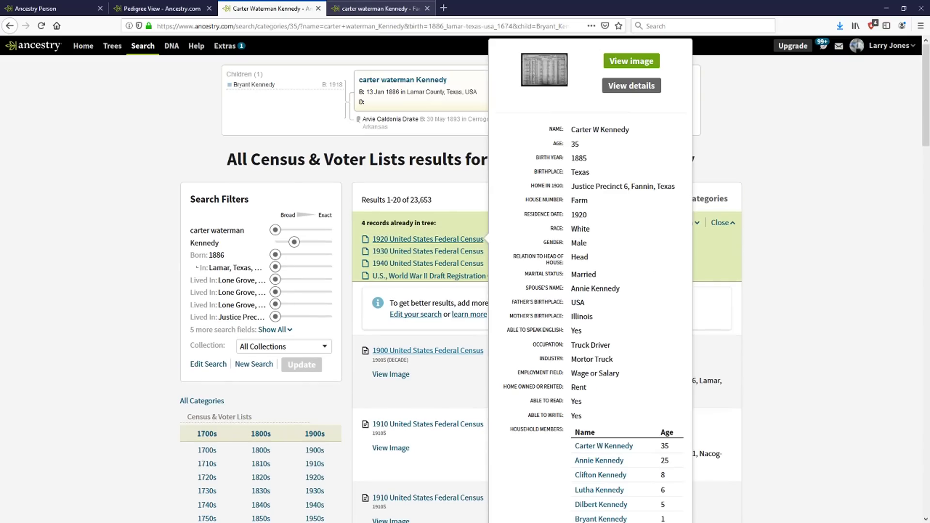
{"action": "left_click", "coordinate": [380, 8]}
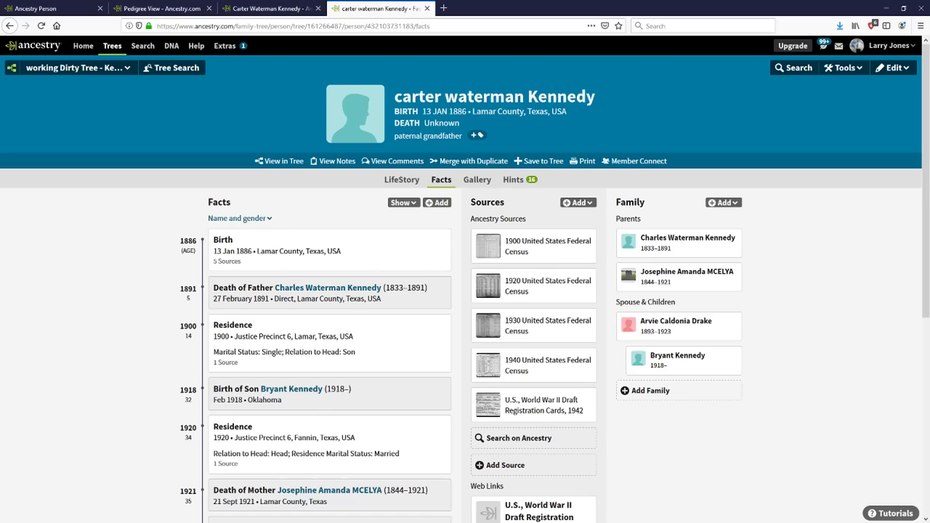
{"action": "key", "text": "F11"}
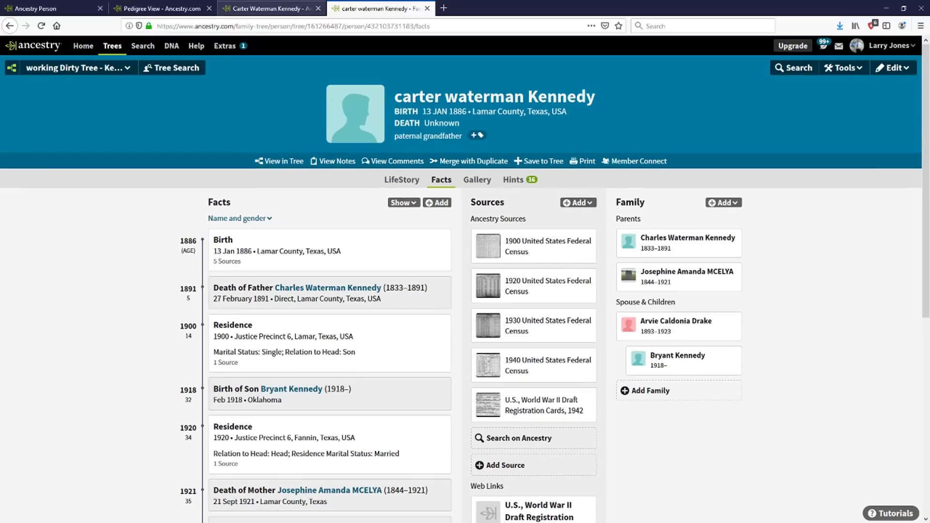
{"action": "left_click", "coordinate": [276, 8]}
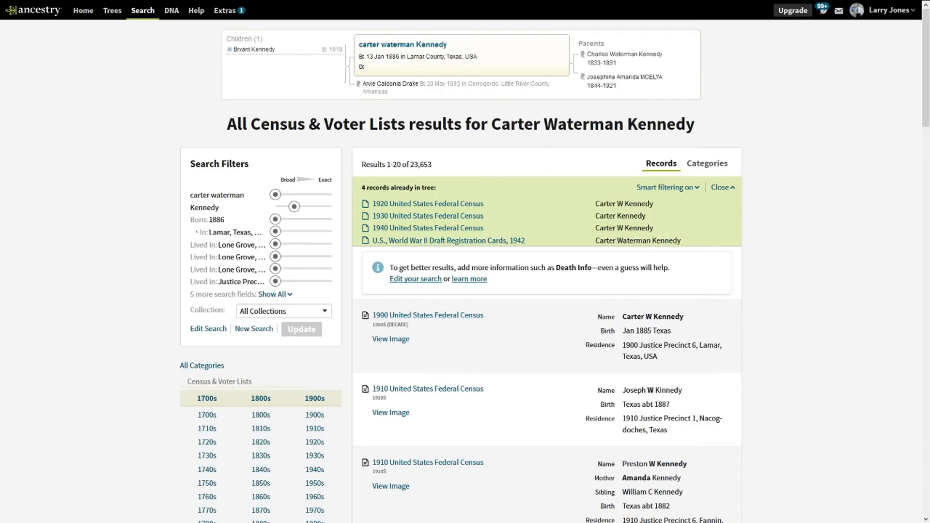
{"action": "scroll", "coordinate": [555, 261], "scroll_direction": "down", "scroll_amount": 5}
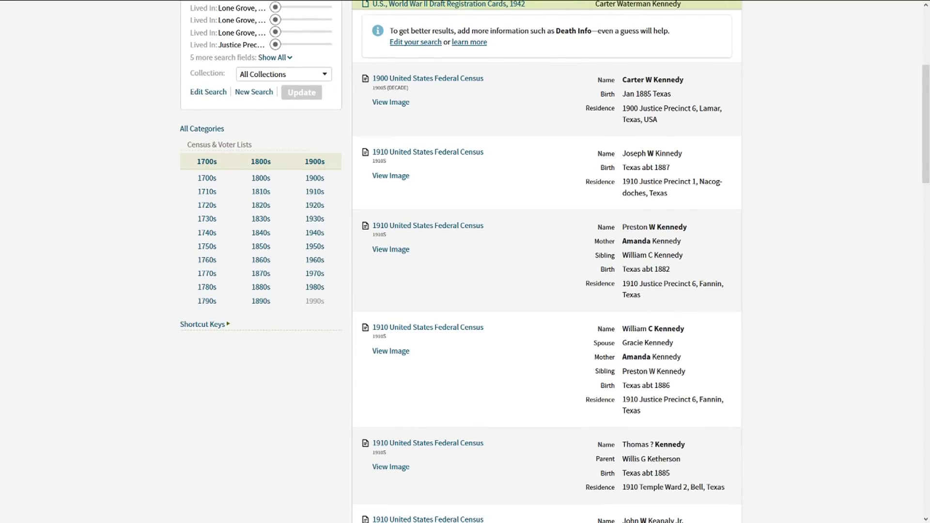
{"action": "mouse_move", "coordinate": [428, 225]}
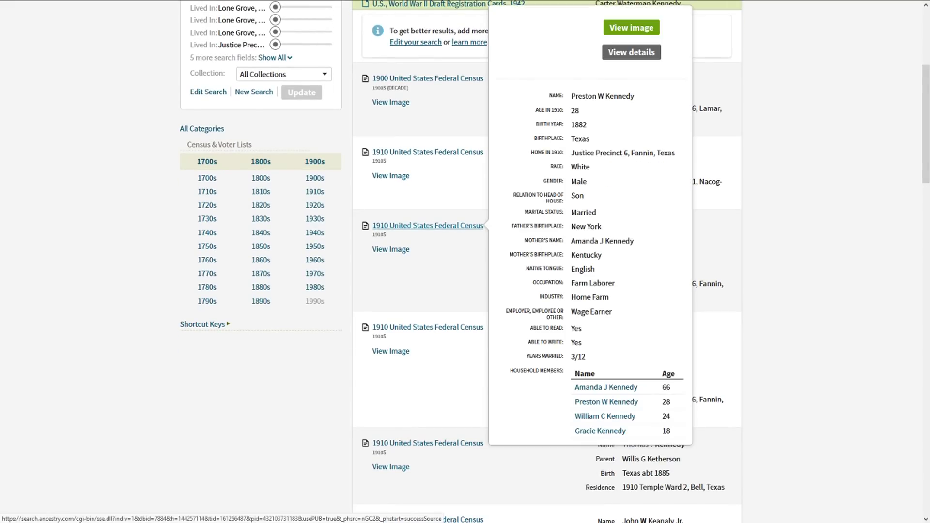
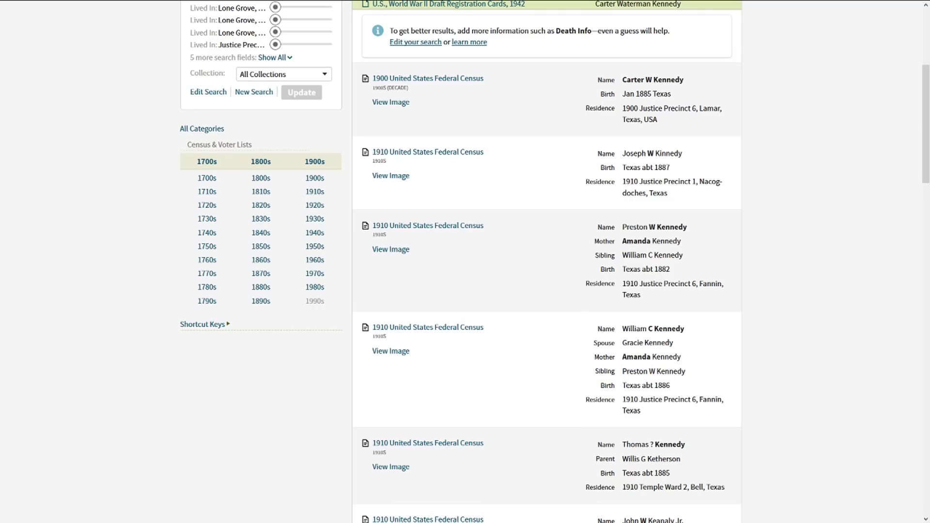
{"action": "mouse_move", "coordinate": [427, 327]}
{"action": "right_click", "coordinate": [402, 328]}
{"action": "left_click", "coordinate": [426, 336]}
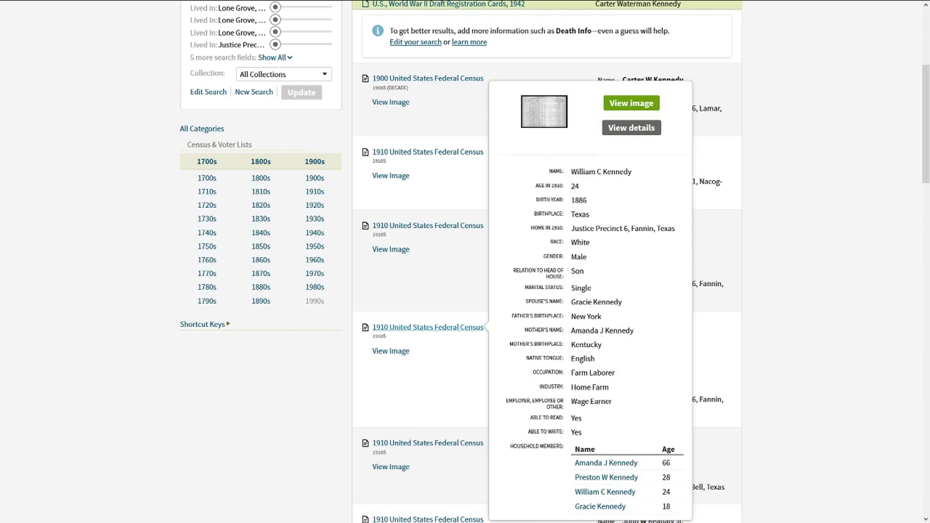
{"action": "key", "text": "F11"}
Step: View the scanned 1910 census page for William C Kennedy
{"action": "left_click", "coordinate": [428, 362]}
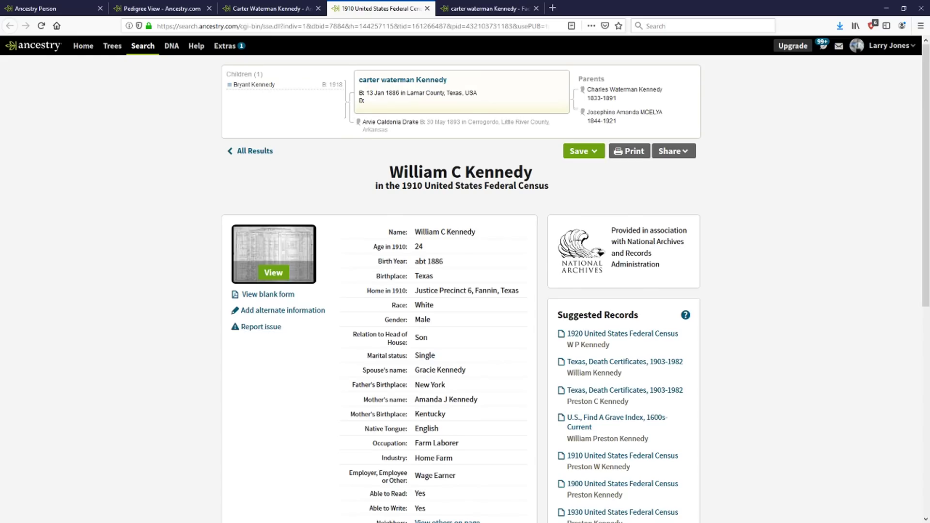
{"action": "key", "text": "F11"}
{"action": "left_click", "coordinate": [274, 237]}
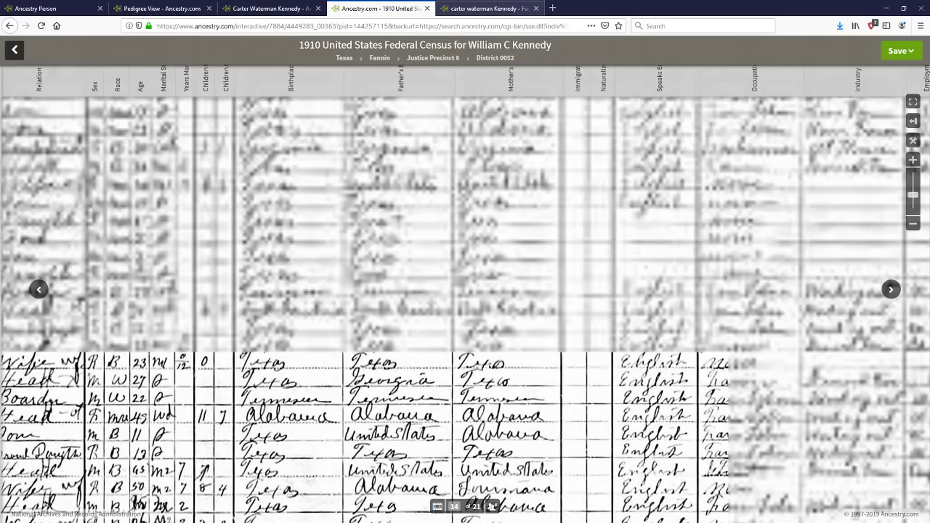
{"action": "left_click", "coordinate": [272, 9]}
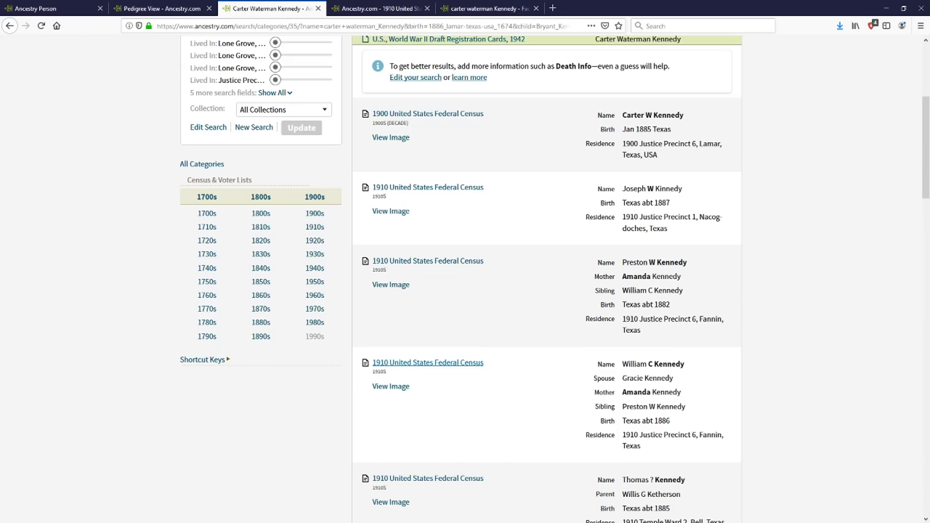
{"action": "left_click", "coordinate": [162, 9]}
{"action": "key", "text": "F11"}
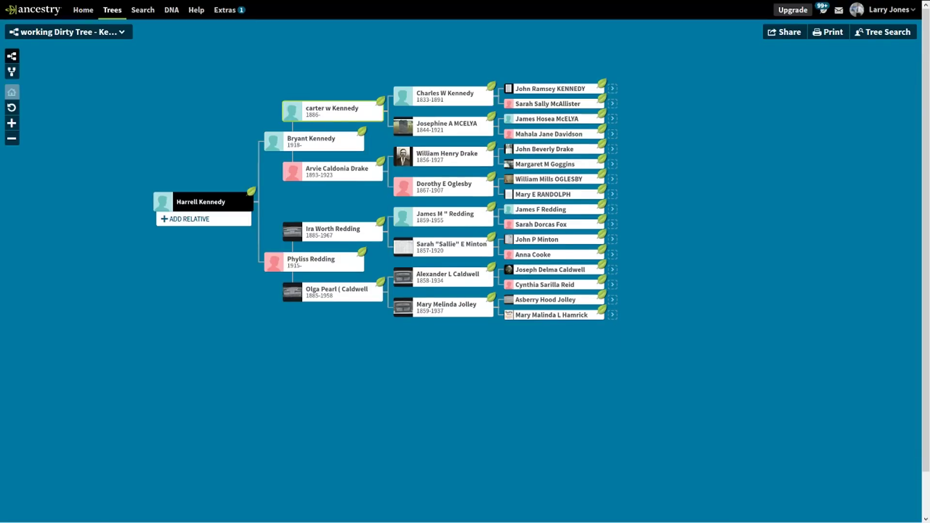
{"action": "key", "text": "F11"}
{"action": "left_click", "coordinate": [271, 9]}
{"action": "key", "text": "F11"}
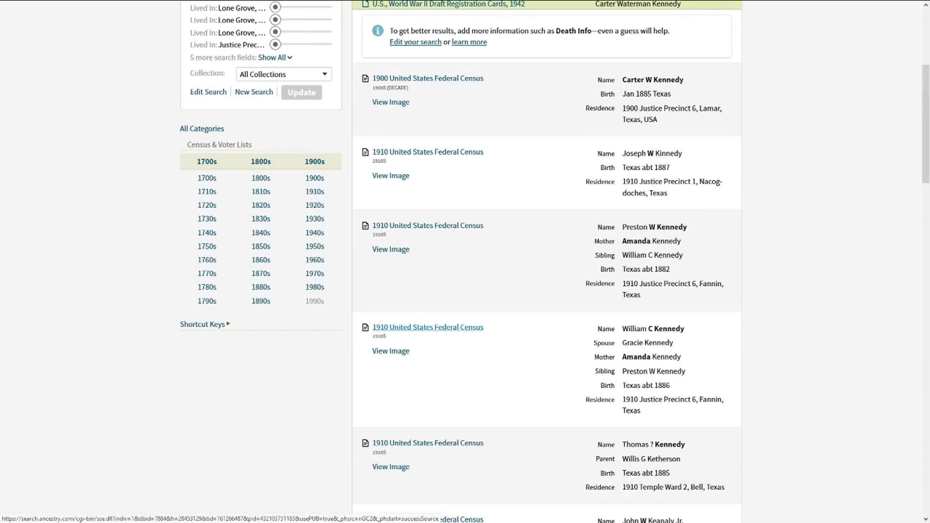
{"action": "left_click", "coordinate": [489, 8]}
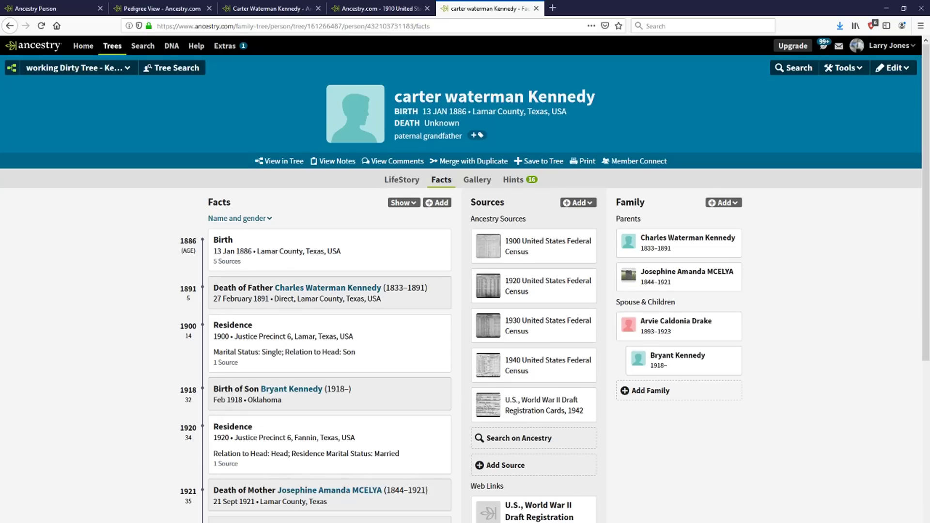
{"action": "key", "text": "F11"}
{"action": "left_click", "coordinate": [583, 201]}
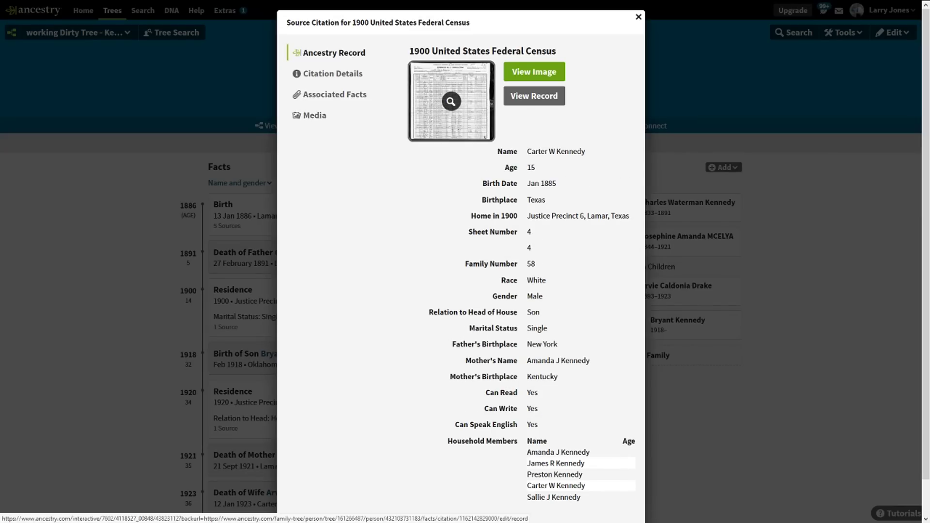
{"action": "left_click", "coordinate": [451, 101]}
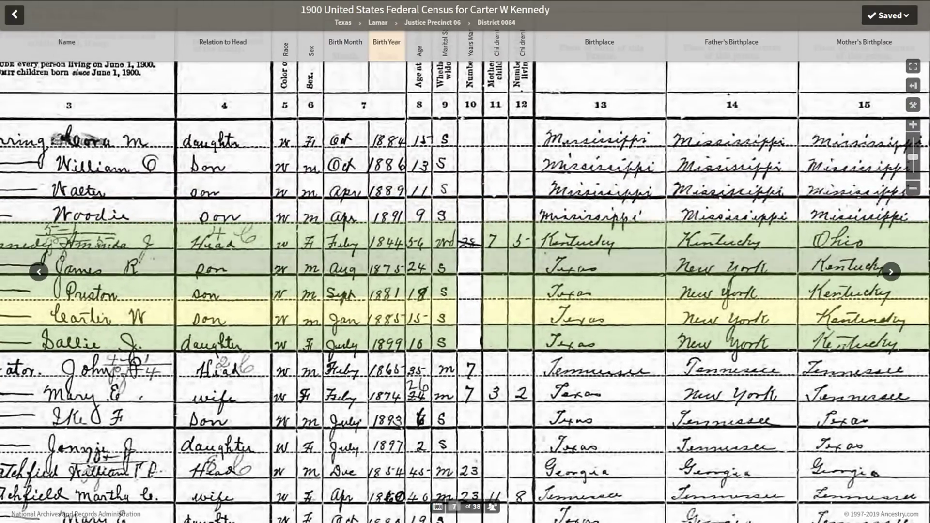
{"action": "mouse_move", "coordinate": [418, 242]}
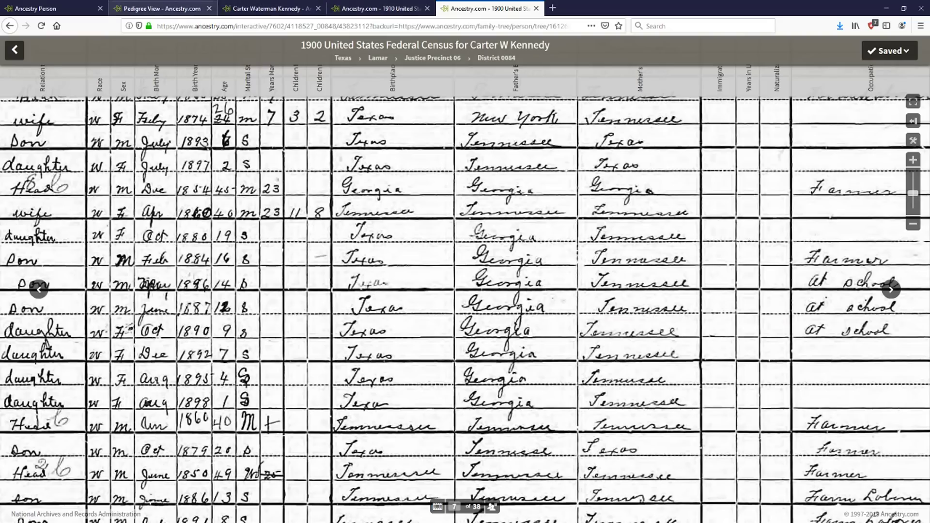
{"action": "left_click", "coordinate": [159, 8]}
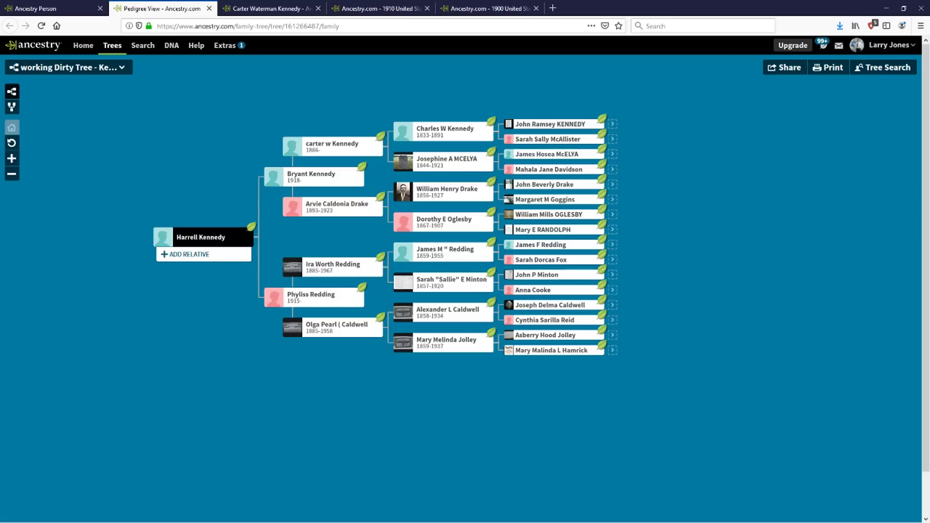
{"action": "key", "text": "F11"}
{"action": "mouse_move", "coordinate": [372, 1]}
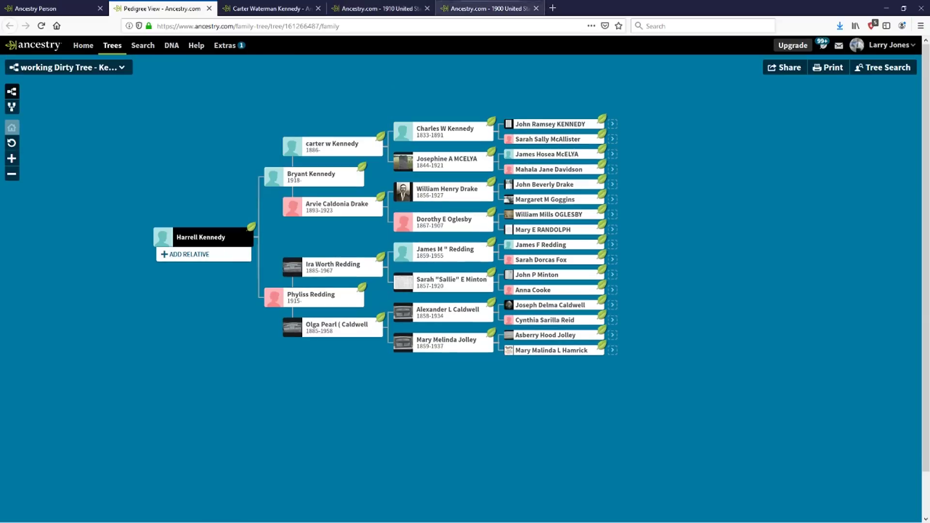
{"action": "left_click", "coordinate": [272, 8]}
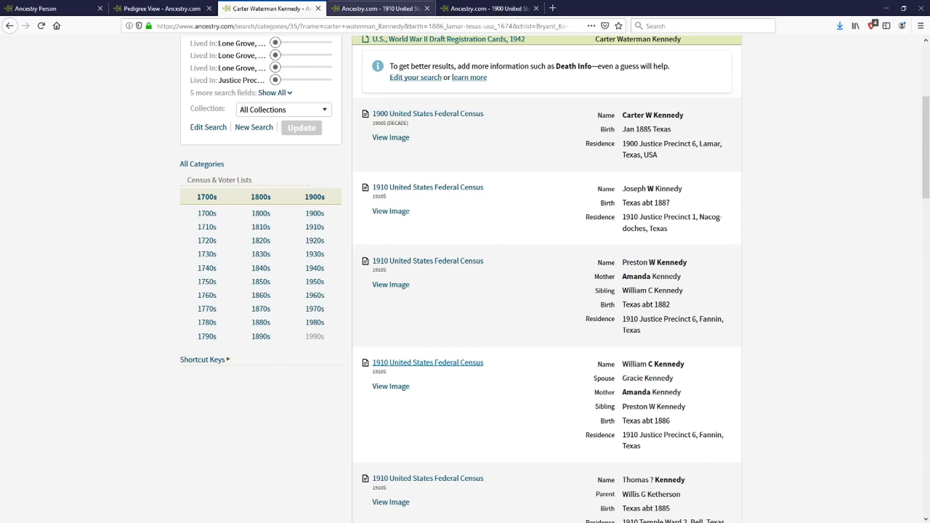
{"action": "key", "text": "ctrl+Tab"}
{"action": "key", "text": "F11"}
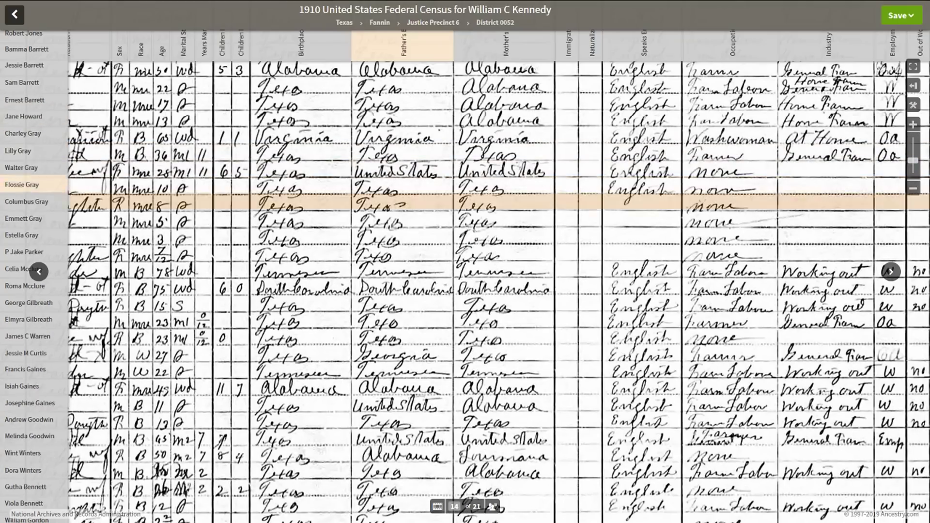
{"action": "left_click_drag", "start_coordinate": [312, 236], "coordinate": [530, 296]}
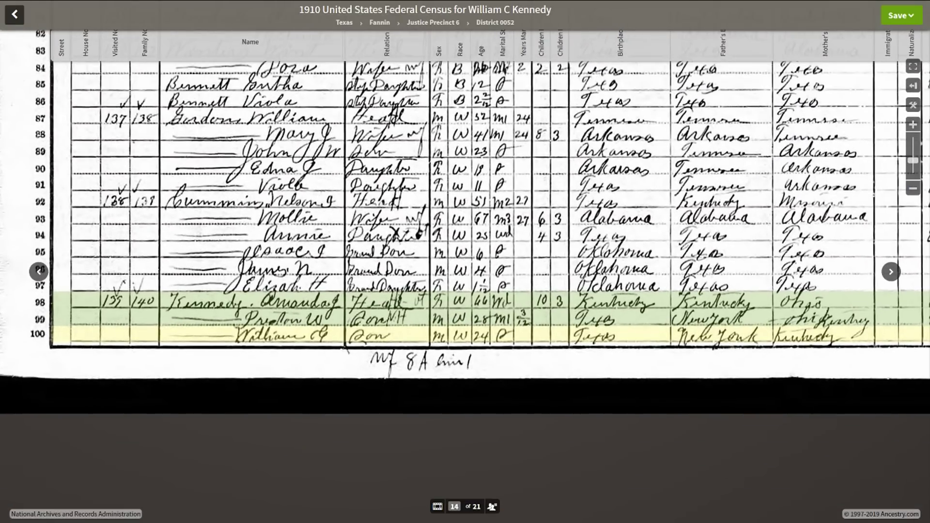
{"action": "left_click", "coordinate": [890, 272]}
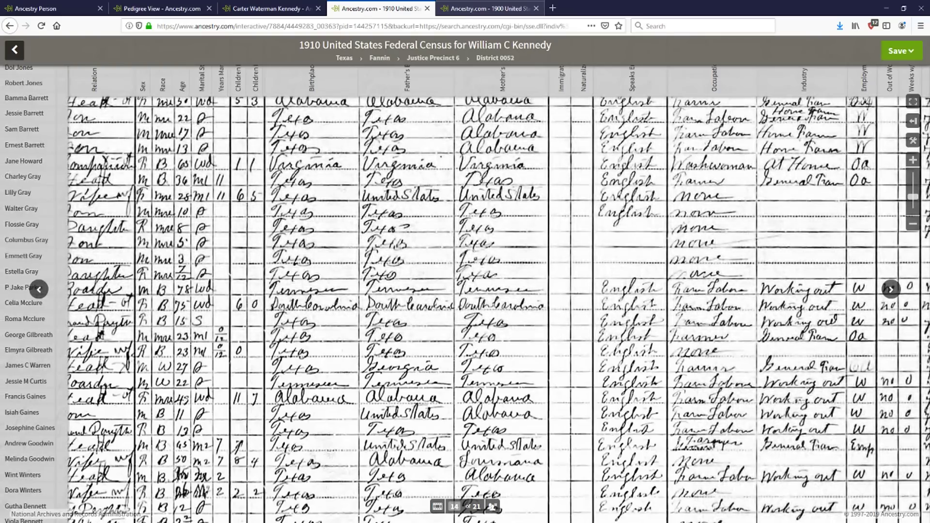
{"action": "key", "text": "F11"}
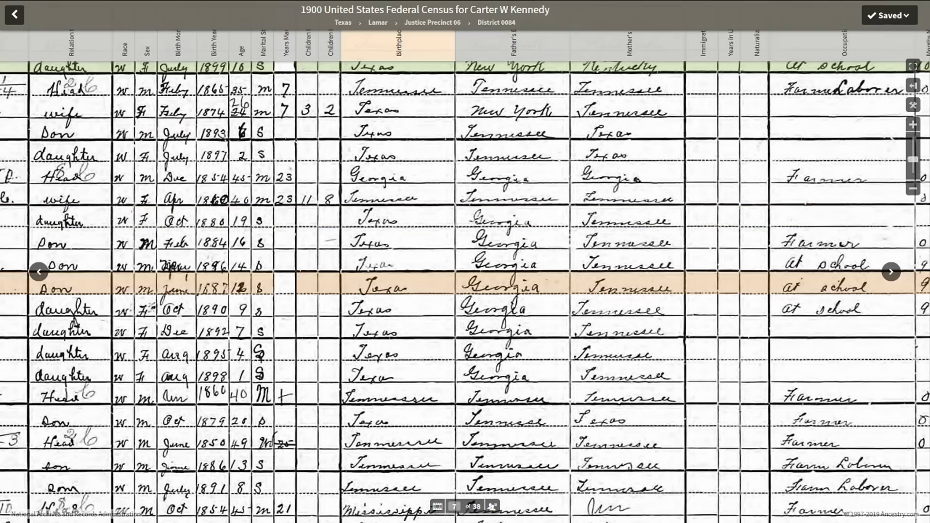
{"action": "left_click_drag", "start_coordinate": [398, 349], "coordinate": [646, 79]}
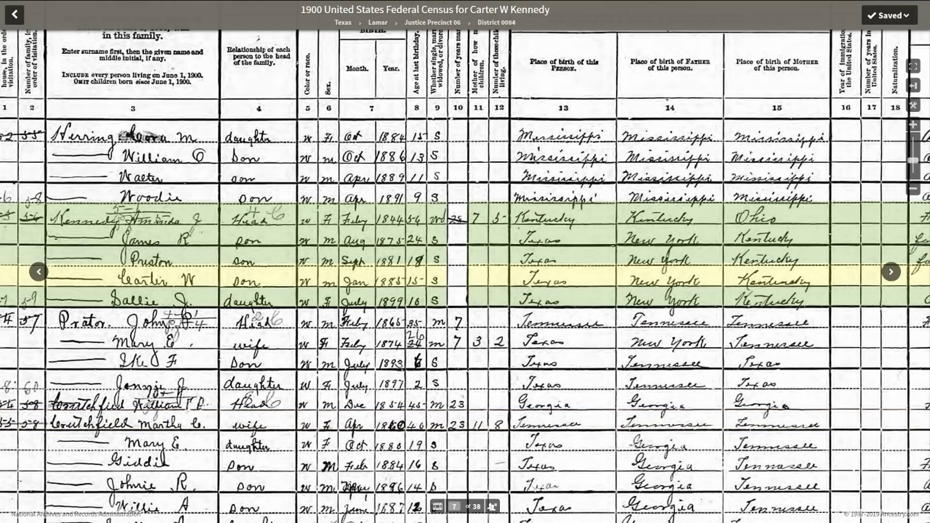
{"action": "mouse_move", "coordinate": [377, 1]}
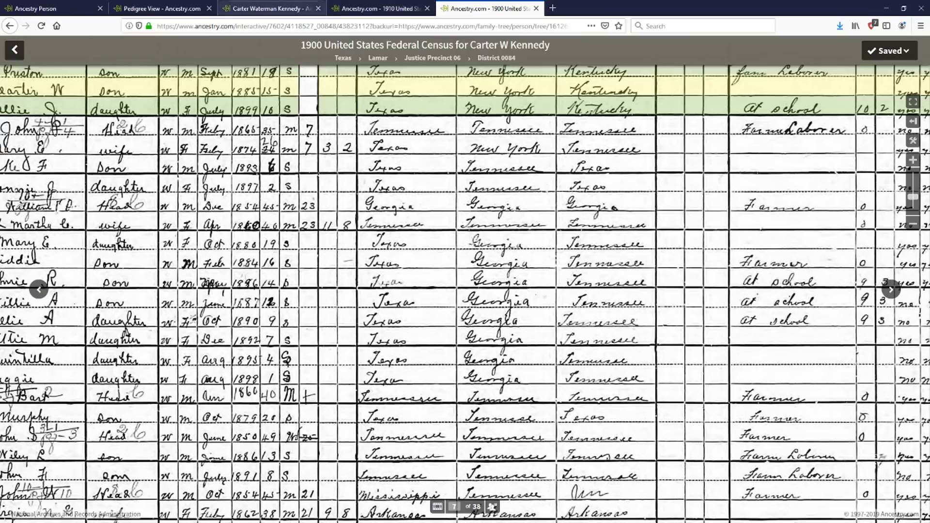
{"action": "left_click", "coordinate": [160, 8]}
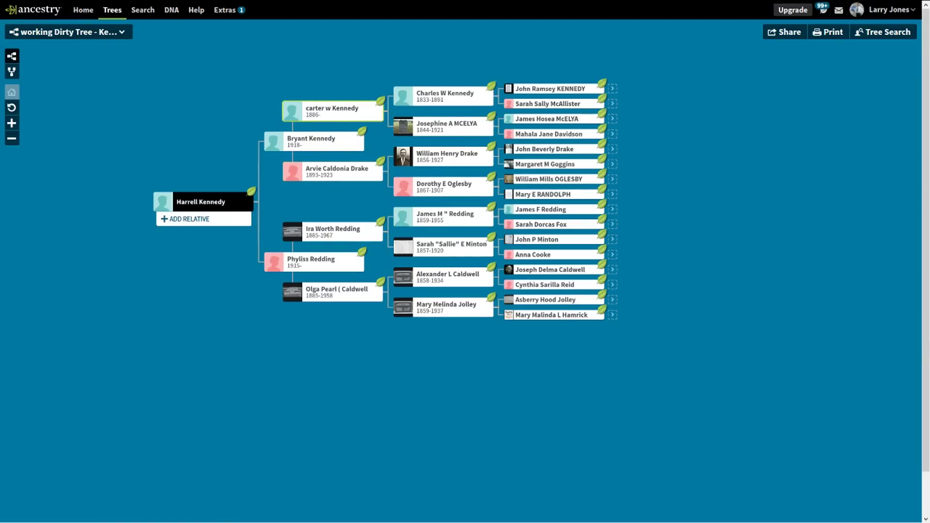
Step: Quick-edit carter waterman Kennedy's birth date from 13 Jan 1886 to 13 Jan 1885
{"action": "left_click", "coordinate": [334, 111]}
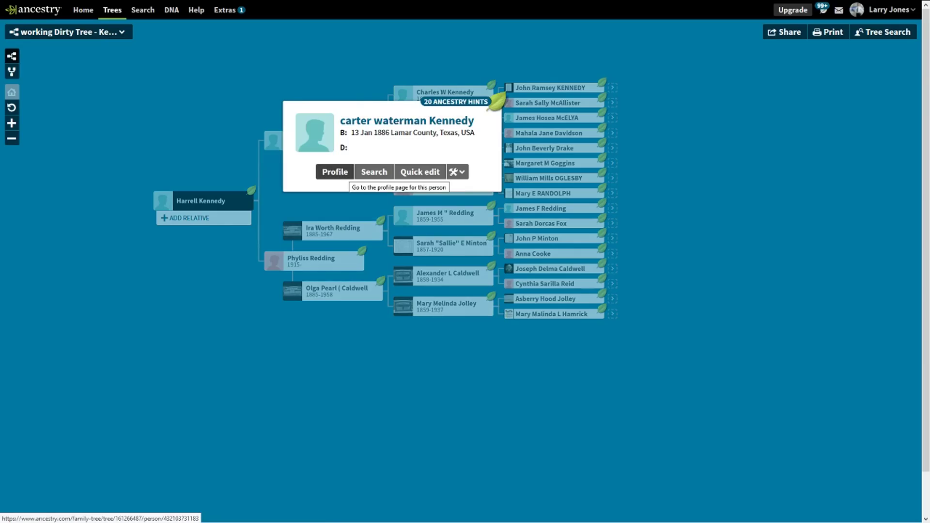
{"action": "left_click", "coordinate": [420, 172]}
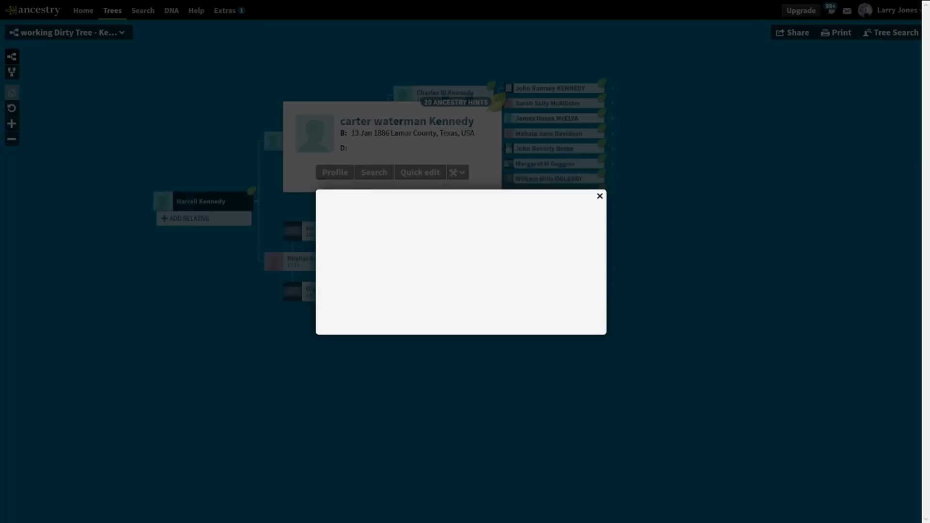
{"action": "left_click", "coordinate": [333, 293]}
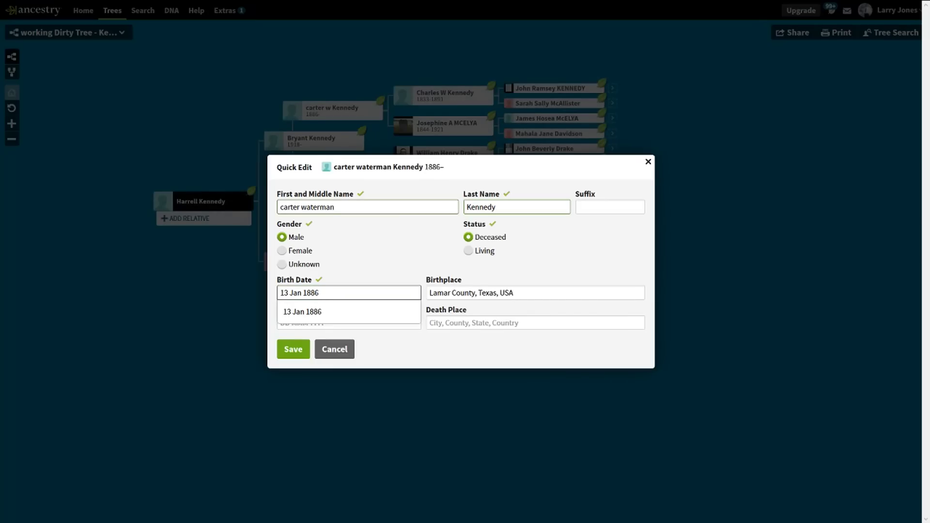
{"action": "key", "text": "BackSpace"}
{"action": "type", "text": "5"}
{"action": "left_click", "coordinate": [293, 349]}
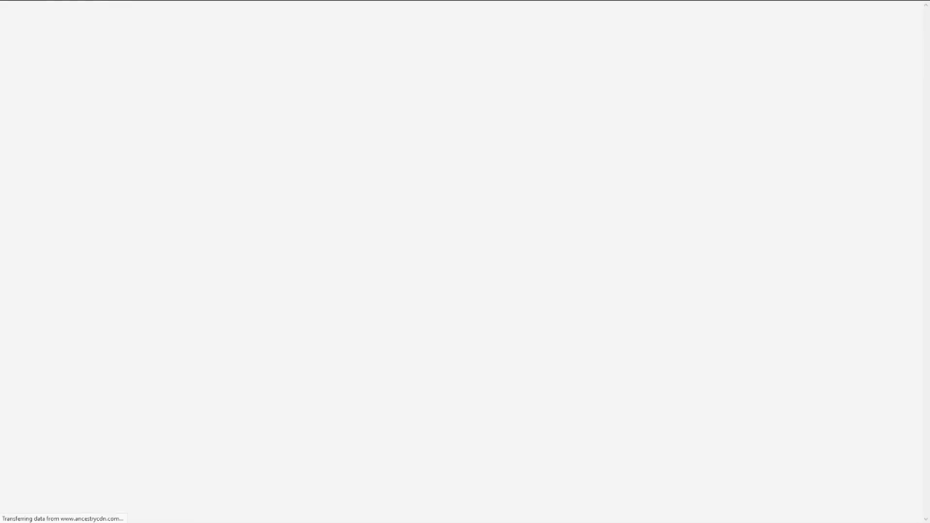
{"action": "mouse_move", "coordinate": [380, 6]}
{"action": "left_click", "coordinate": [272, 7]}
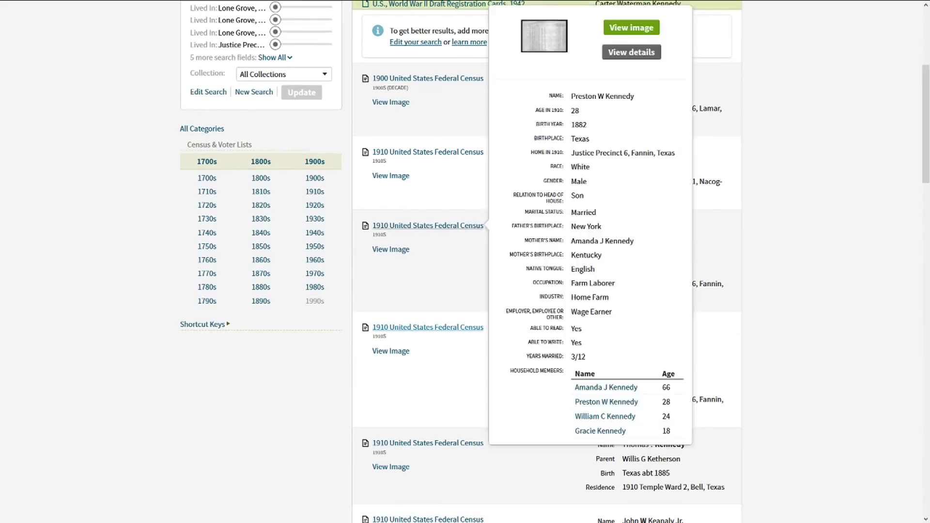
{"action": "left_click", "coordinate": [380, 8]}
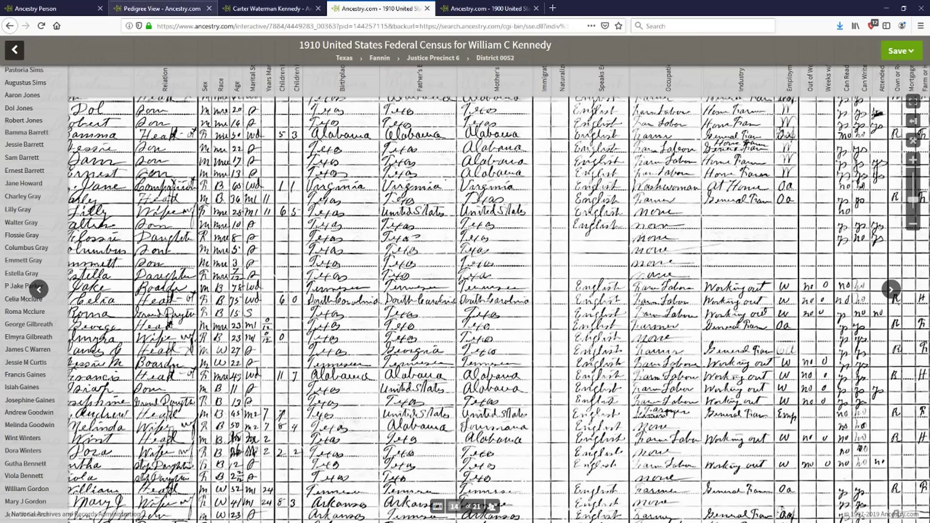
{"action": "left_click", "coordinate": [162, 8]}
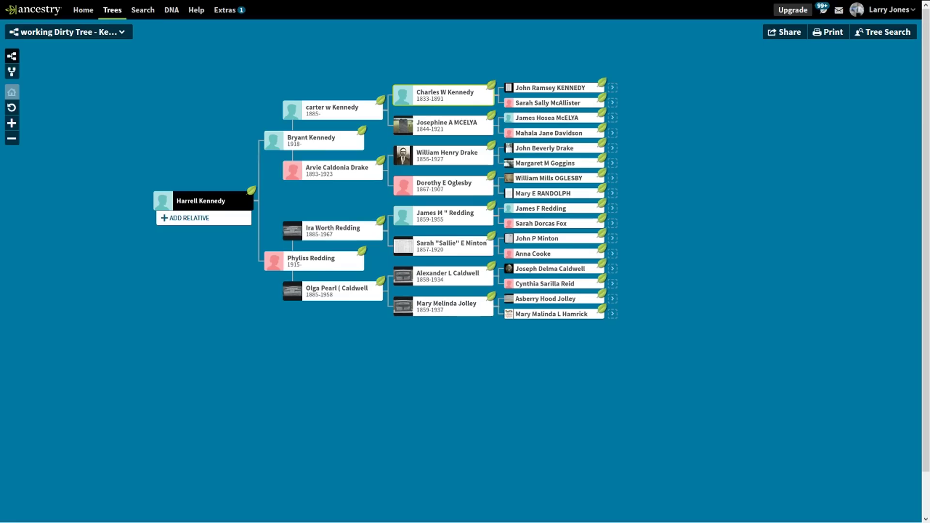
Step: Examine the Kennedy household rows and column headings on the 1900 census image
{"action": "mouse_move", "coordinate": [380, 5]}
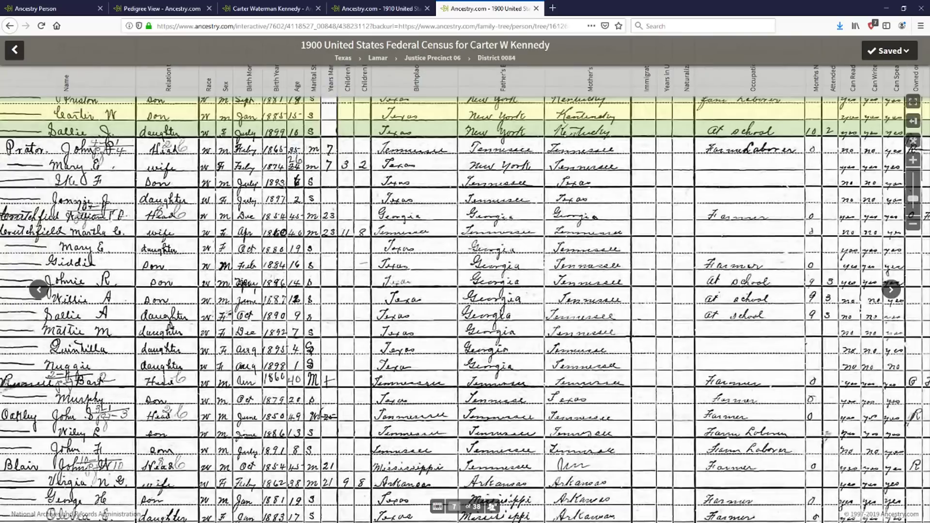
{"action": "key", "text": "F11"}
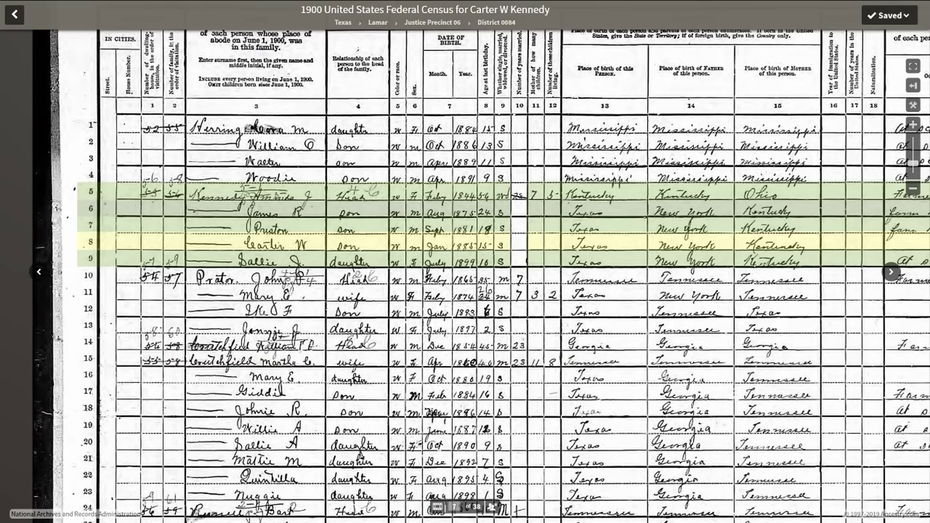
{"action": "mouse_move", "coordinate": [256, 213]}
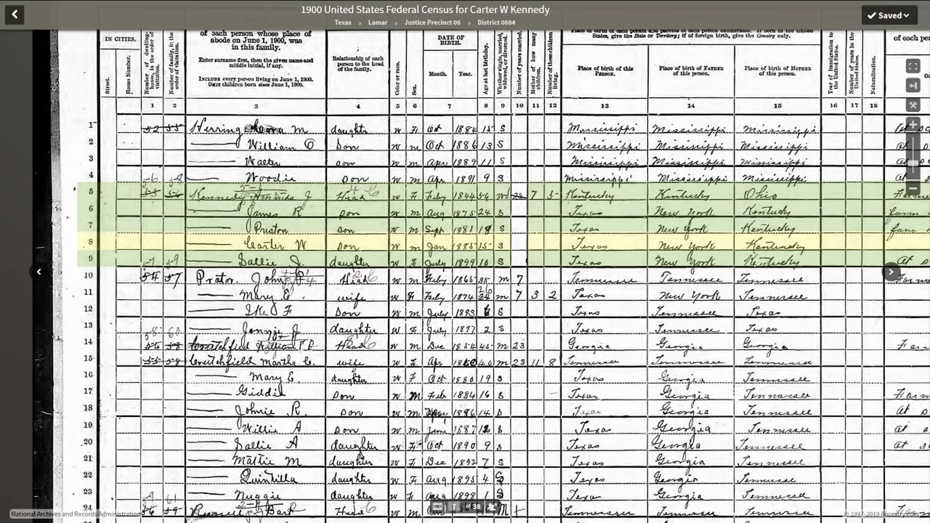
{"action": "mouse_move", "coordinate": [466, 226]}
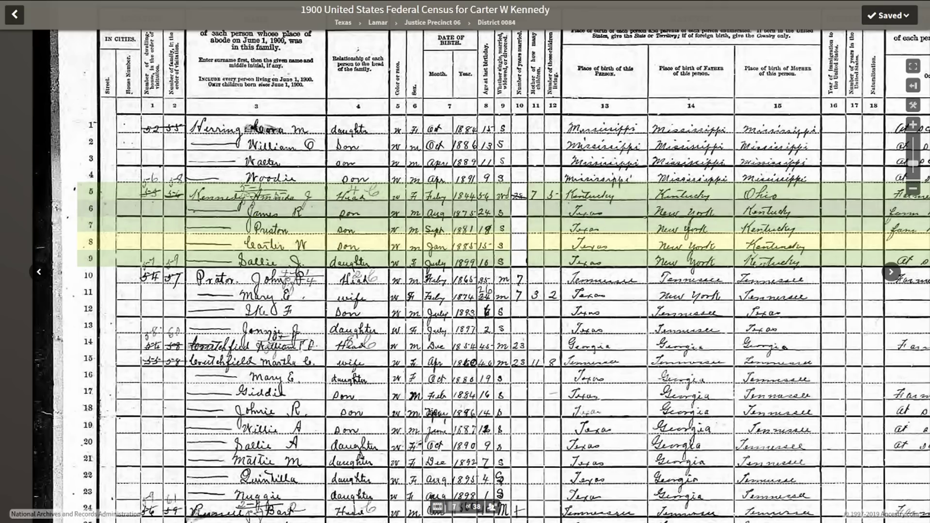
{"action": "mouse_move", "coordinate": [502, 228]}
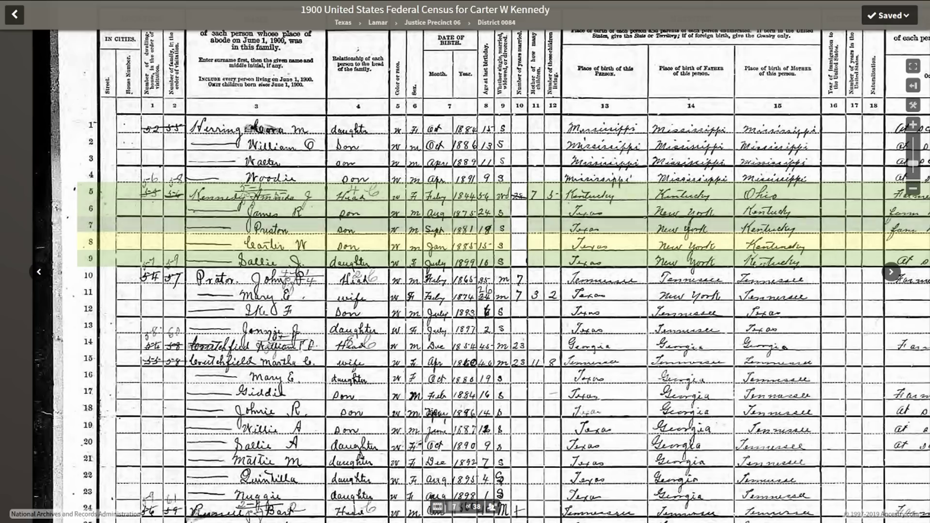
{"action": "mouse_move", "coordinate": [256, 262]}
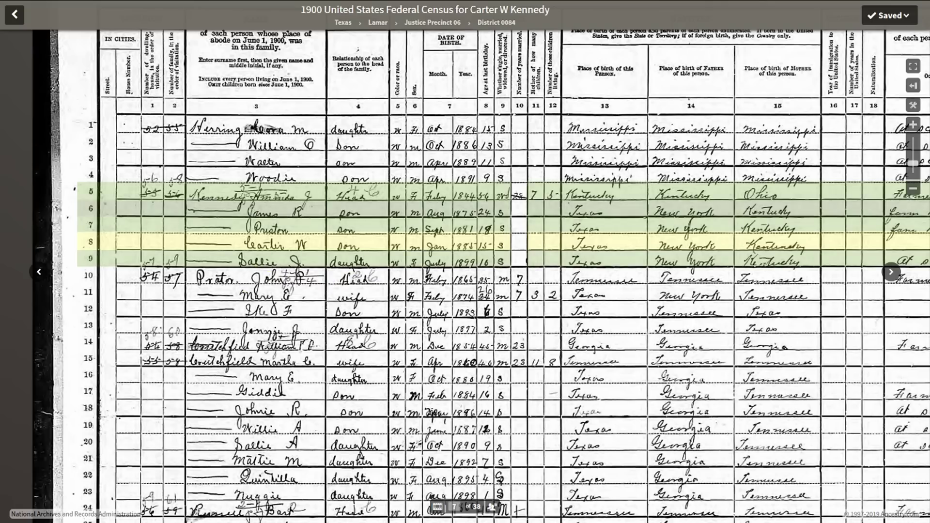
{"action": "mouse_move", "coordinate": [359, 262]}
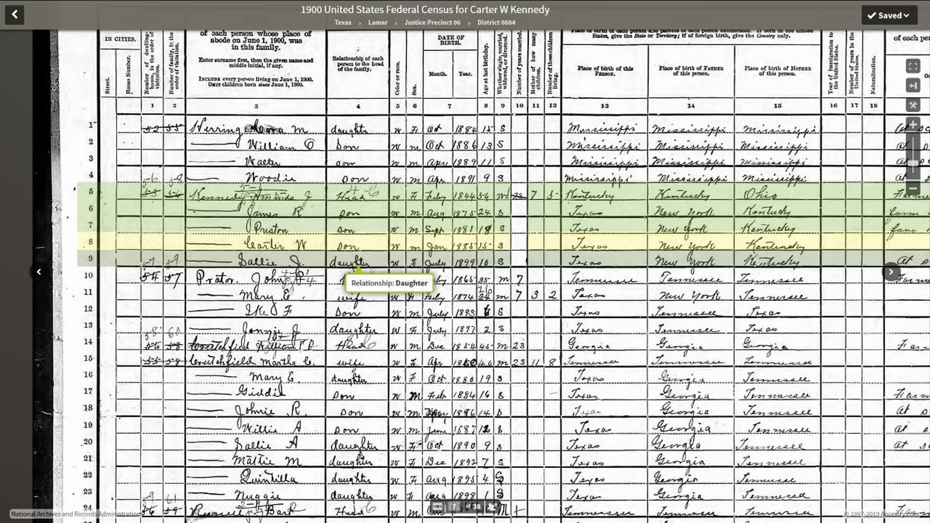
{"action": "mouse_move", "coordinate": [358, 245]}
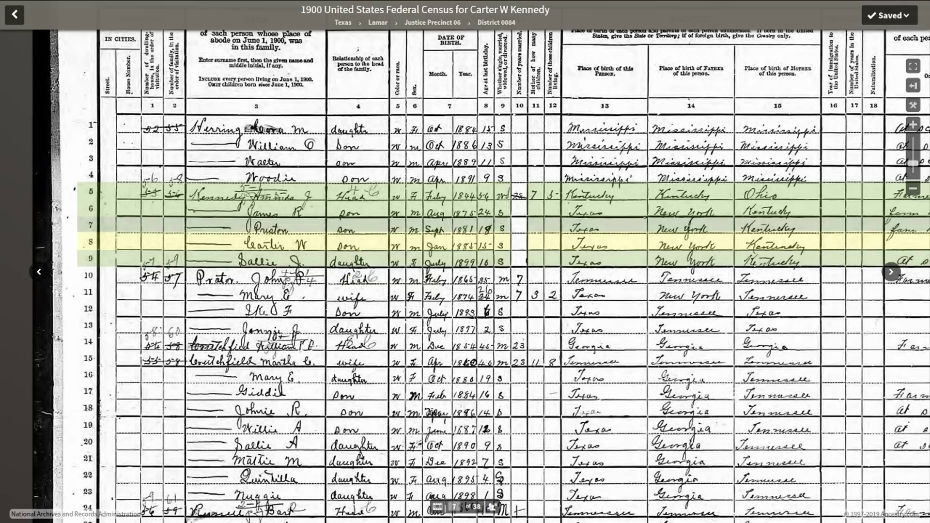
{"action": "mouse_move", "coordinate": [358, 213]}
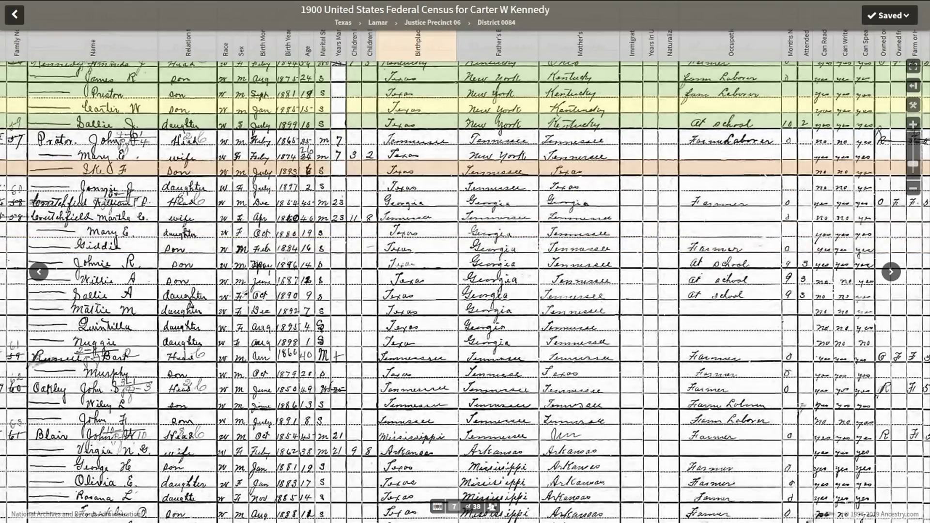
{"action": "left_click_drag", "start_coordinate": [416, 91], "coordinate": [445, 189]}
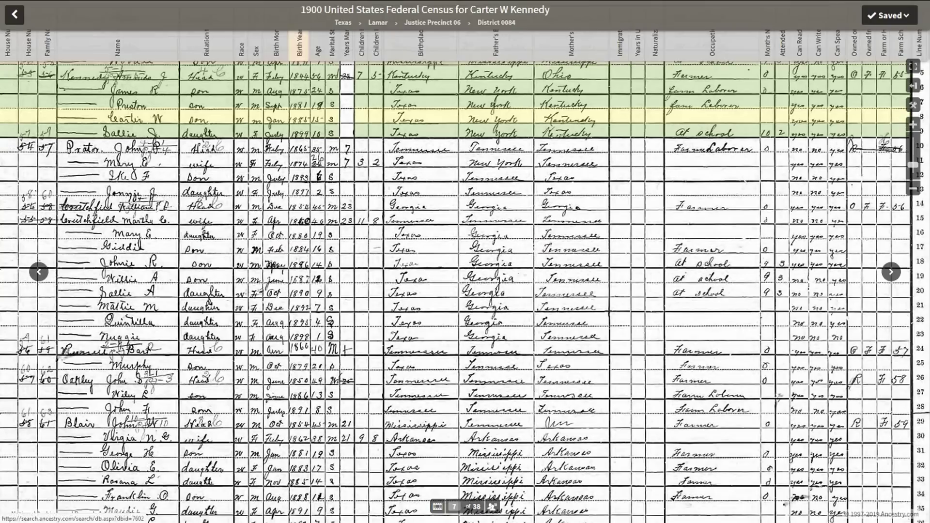
{"action": "mouse_move", "coordinate": [162, 4]}
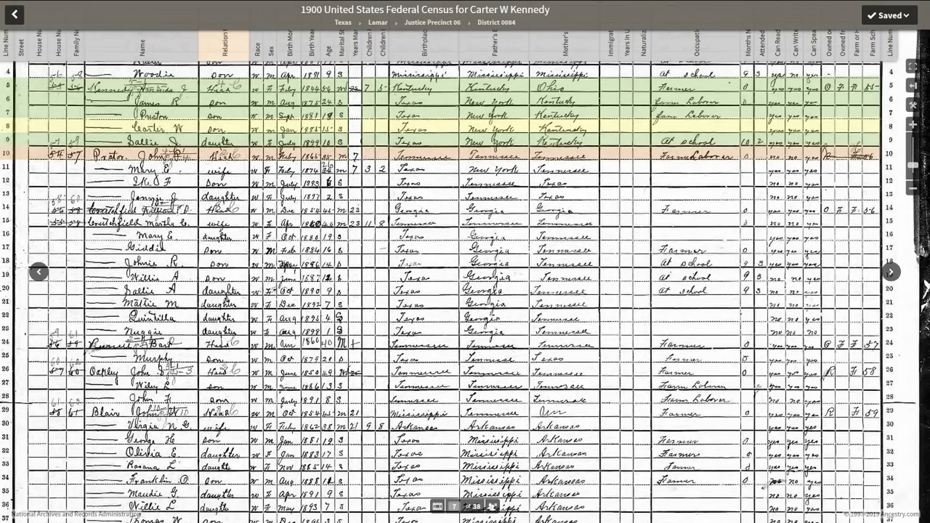
{"action": "left_click_drag", "start_coordinate": [224, 153], "coordinate": [219, 204]}
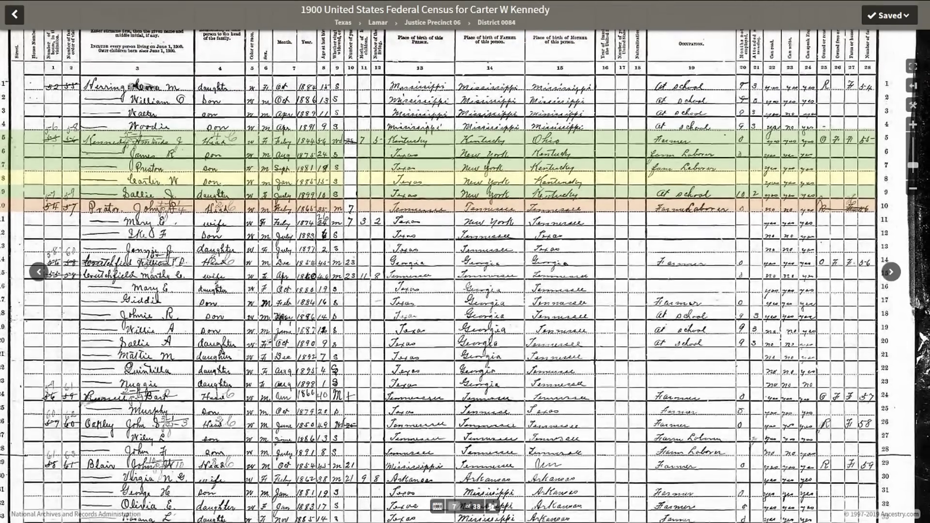
{"action": "key", "text": "F11"}
{"action": "left_click", "coordinate": [160, 9]}
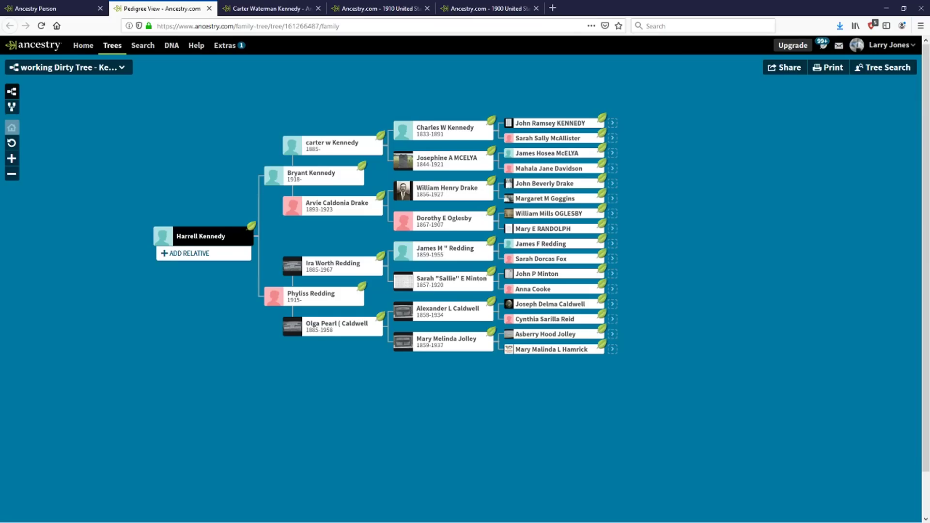
{"action": "key", "text": "F11"}
{"action": "left_click", "coordinate": [443, 96]}
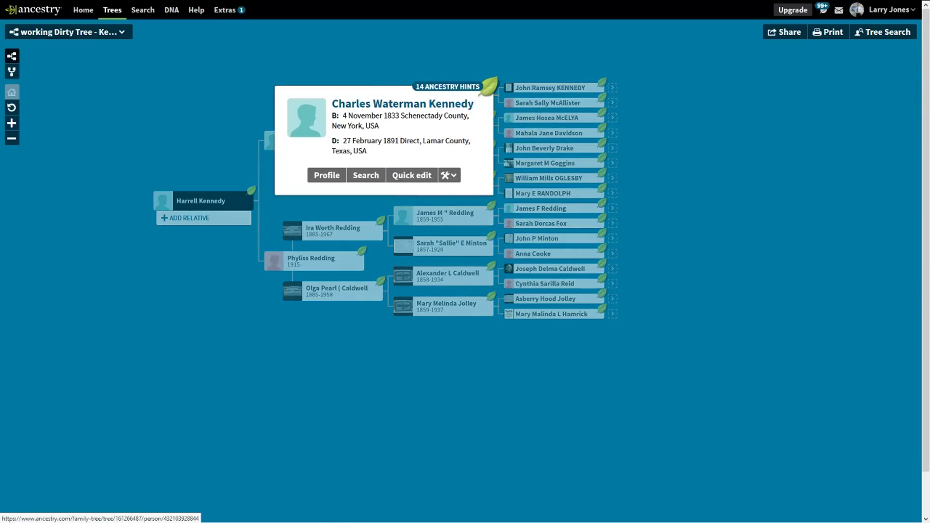
{"action": "right_click", "coordinate": [373, 177]}
{"action": "left_click", "coordinate": [417, 183]}
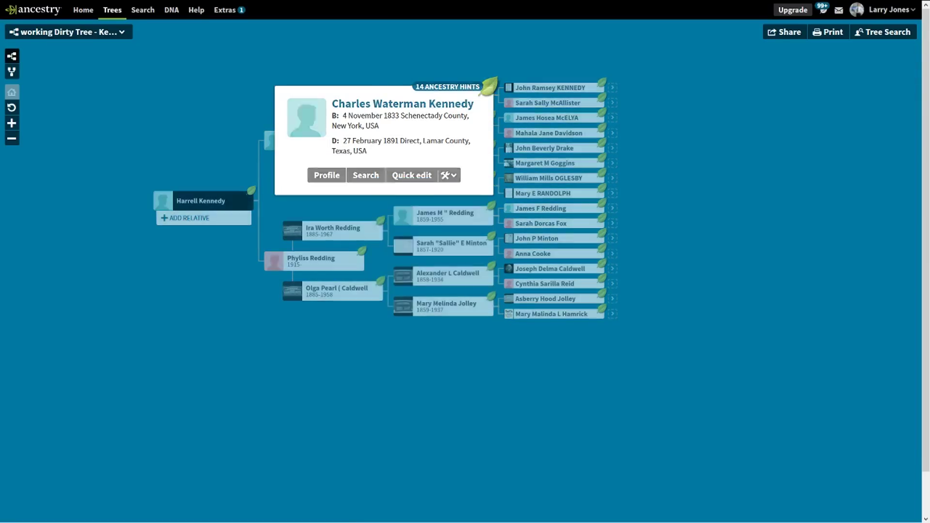
{"action": "key", "text": "F11"}
{"action": "key", "text": "ctrl+Tab"}
{"action": "key", "text": "F11"}
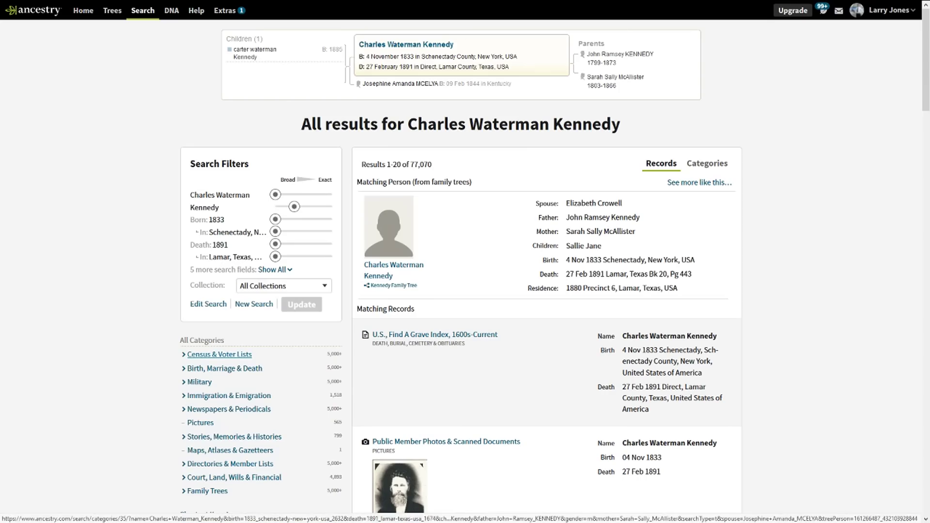
{"action": "left_click", "coordinate": [219, 354]}
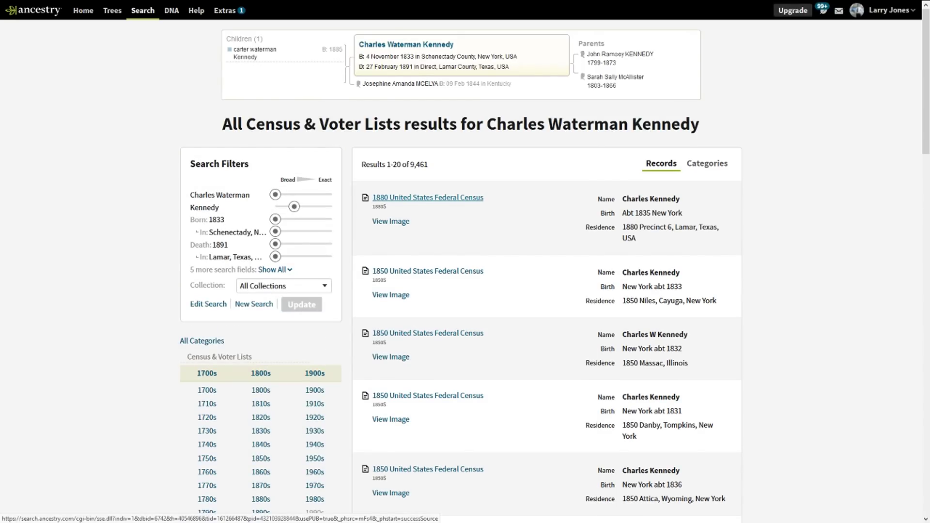
{"action": "left_click", "coordinate": [428, 198]}
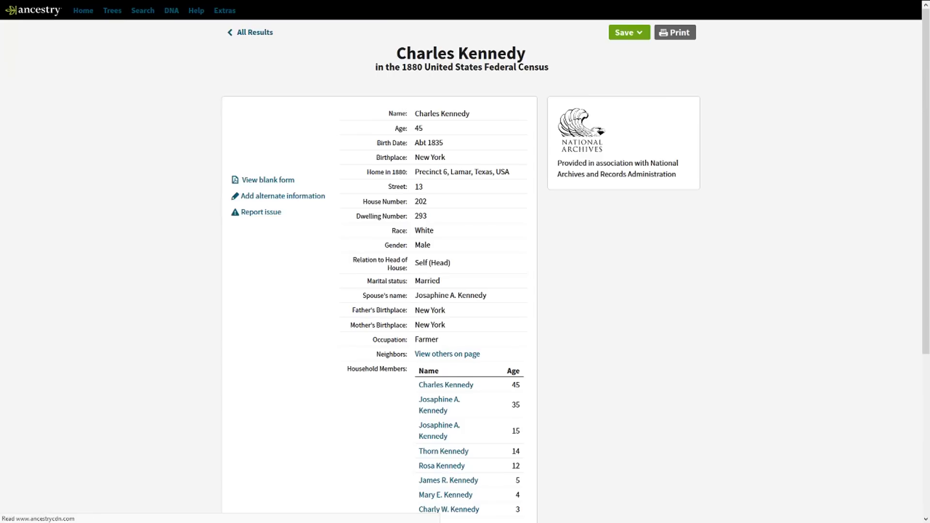
{"action": "left_click", "coordinate": [268, 260]}
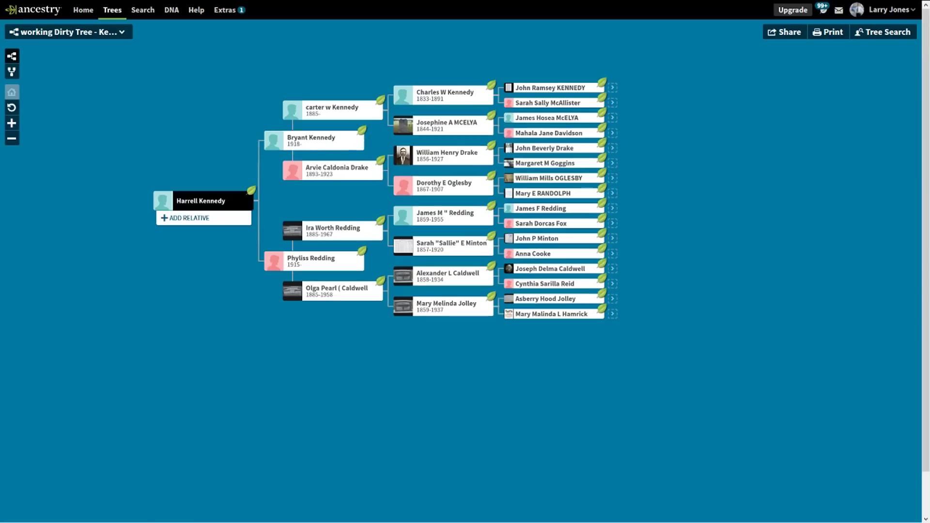
{"action": "left_click", "coordinate": [446, 121]}
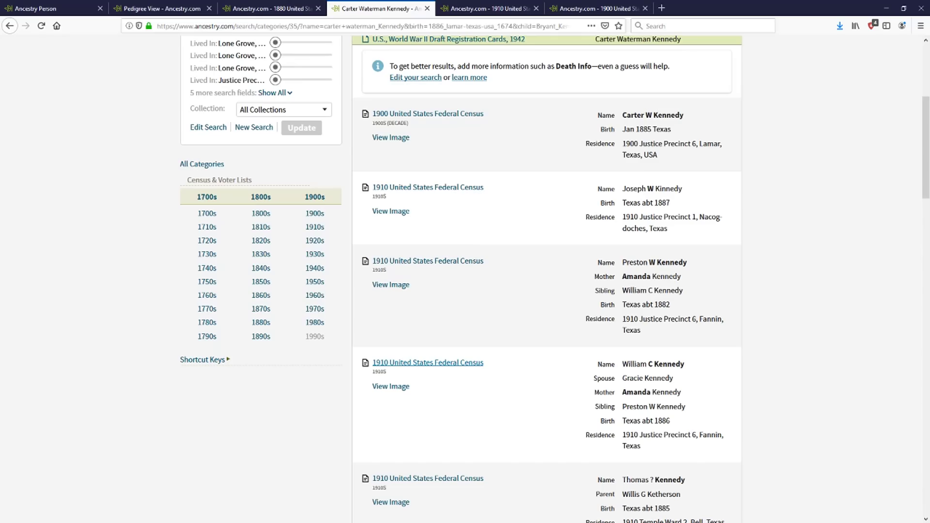
{"action": "left_click", "coordinate": [271, 8]}
{"action": "key", "text": "F11"}
{"action": "left_click_drag", "start_coordinate": [416, 177], "coordinate": [434, 177]}
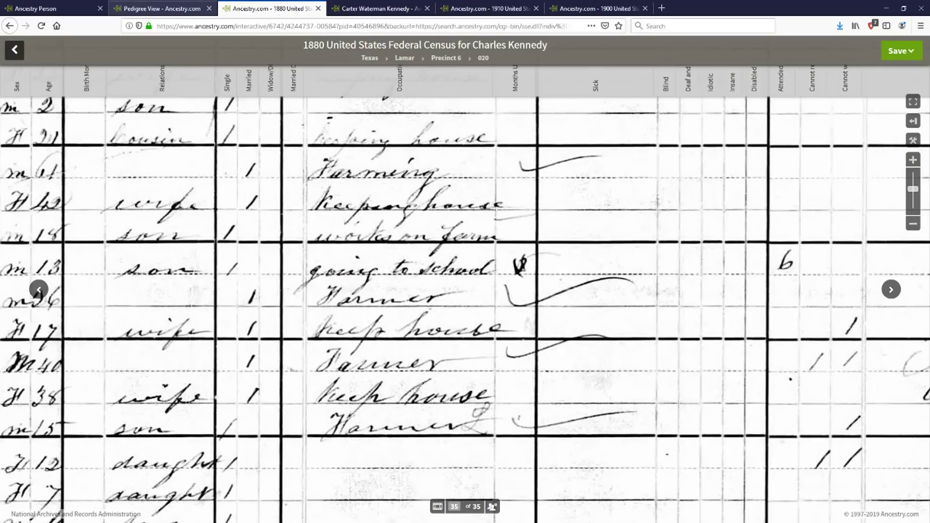
{"action": "left_click", "coordinate": [164, 8]}
{"action": "left_click", "coordinate": [275, 9]}
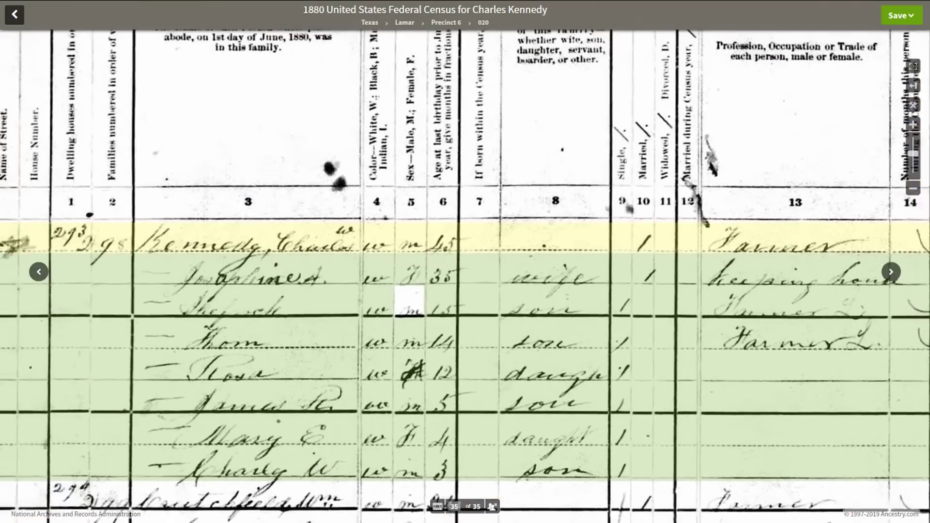
{"action": "left_click_drag", "start_coordinate": [377, 333], "coordinate": [376, 201]}
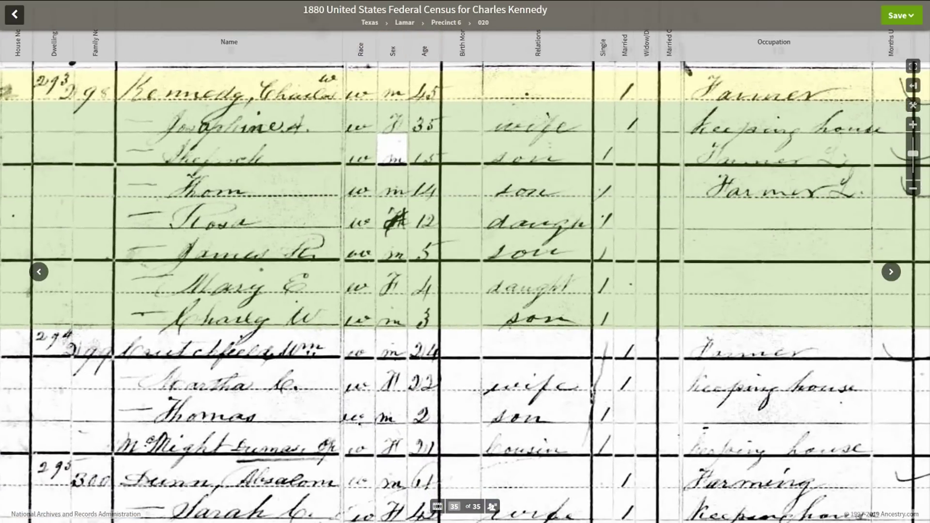
Step: Compare with the 1910 census and study the Kennedy children's names and birthplaces on the 1880 page
{"action": "mouse_move", "coordinate": [382, 2]}
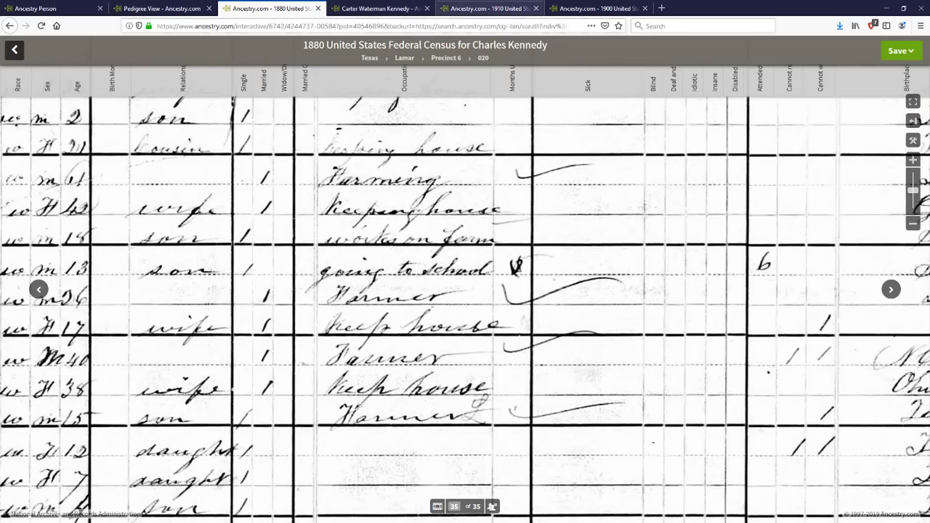
{"action": "left_click", "coordinate": [489, 9]}
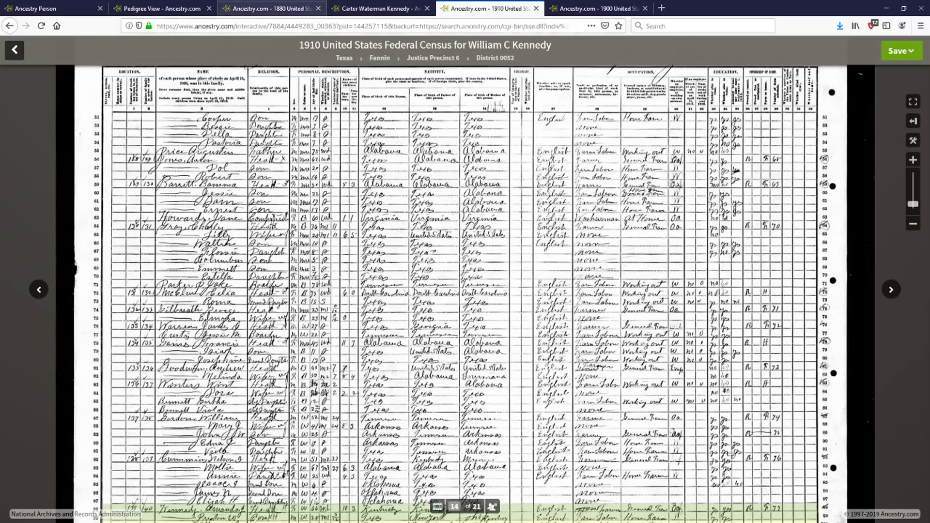
{"action": "left_click", "coordinate": [275, 8]}
{"action": "left_click_drag", "start_coordinate": [189, 214], "coordinate": [589, 394]}
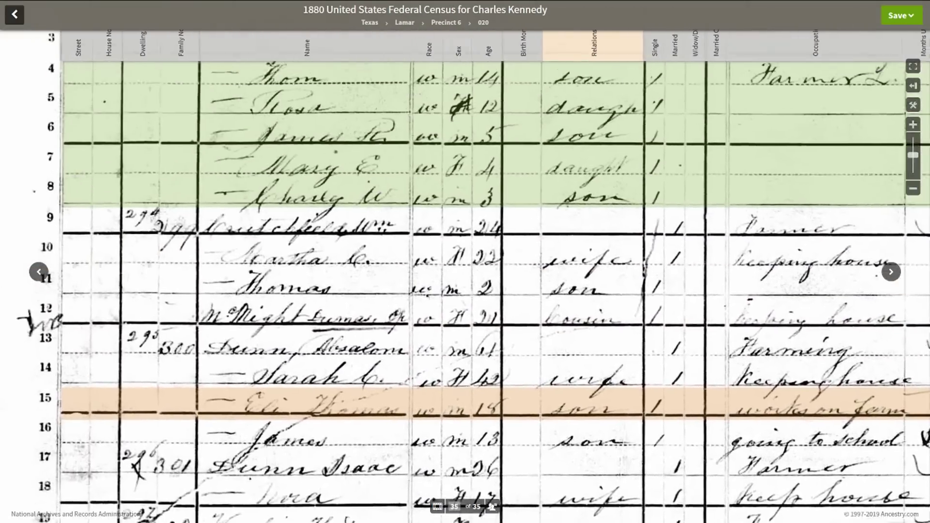
{"action": "scroll", "coordinate": [503, 220], "scroll_direction": "up", "scroll_amount": 3}
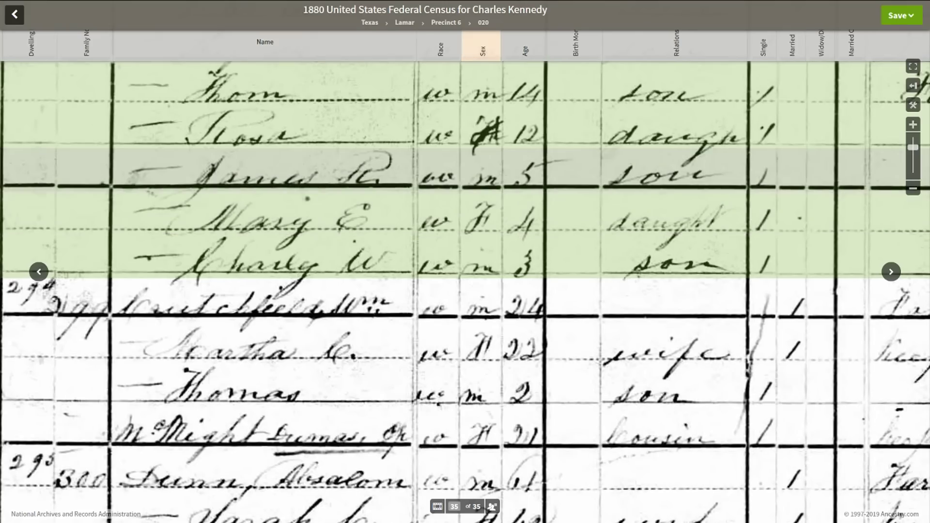
{"action": "mouse_move", "coordinate": [266, 179]}
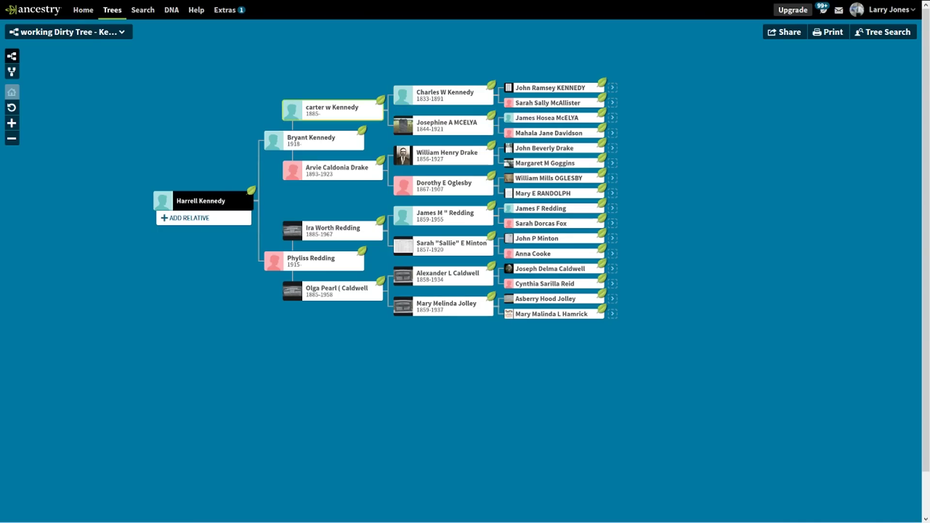
{"action": "mouse_move", "coordinate": [344, 3]}
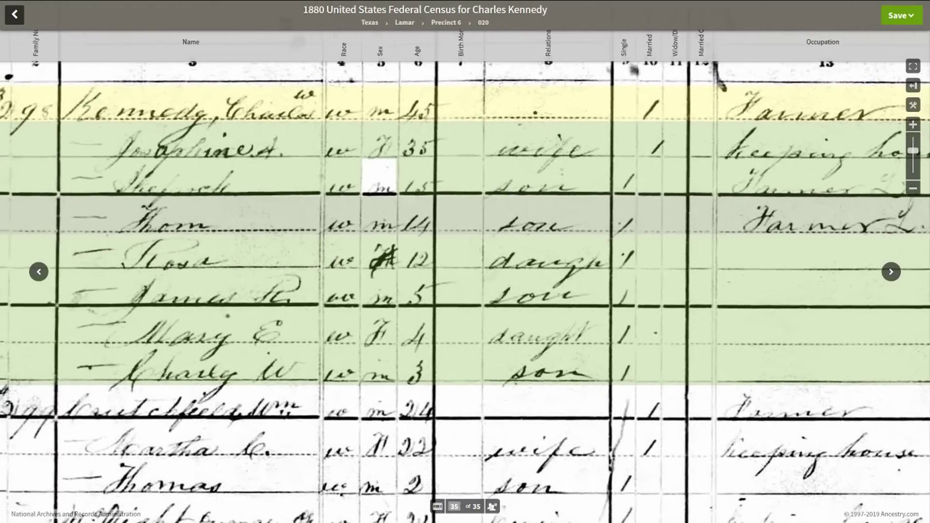
{"action": "left_click_drag", "start_coordinate": [770, 214], "coordinate": [796, 212]}
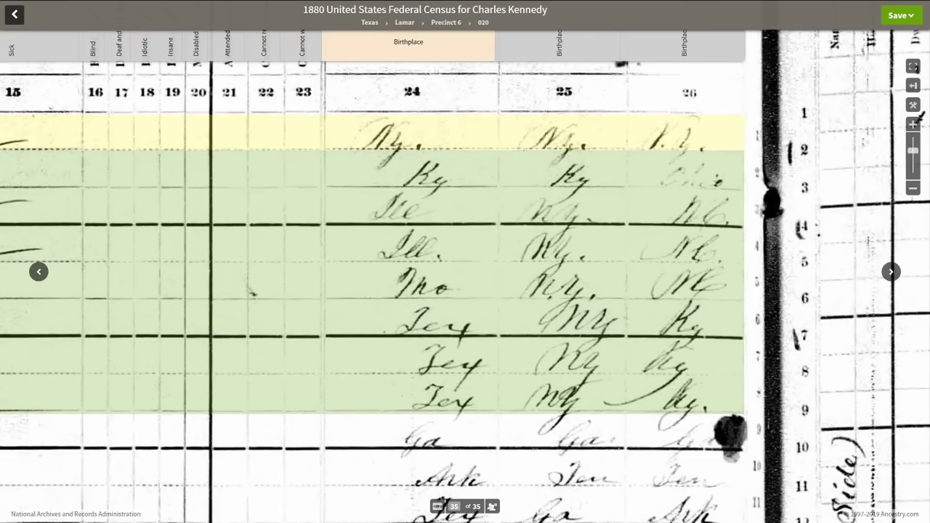
{"action": "mouse_move", "coordinate": [417, 0]}
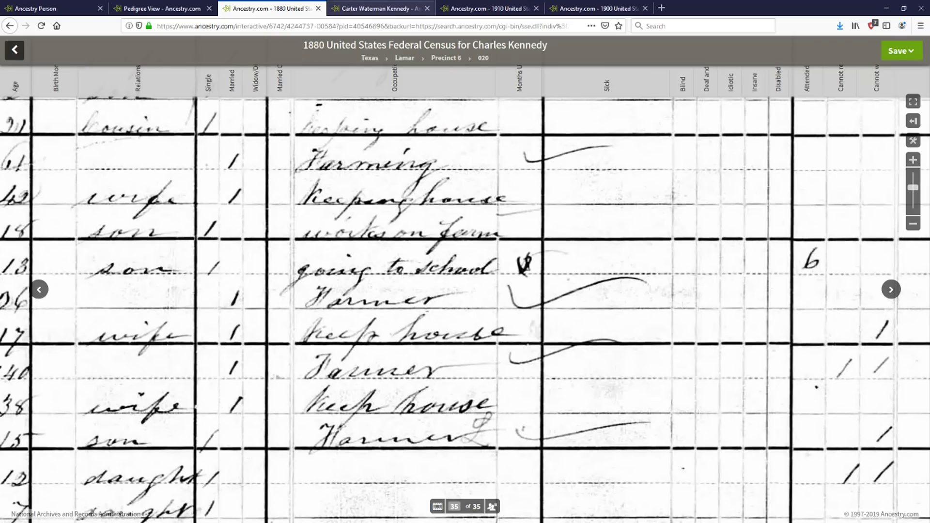
{"action": "left_click", "coordinate": [378, 8]}
{"action": "left_click", "coordinate": [494, 9]}
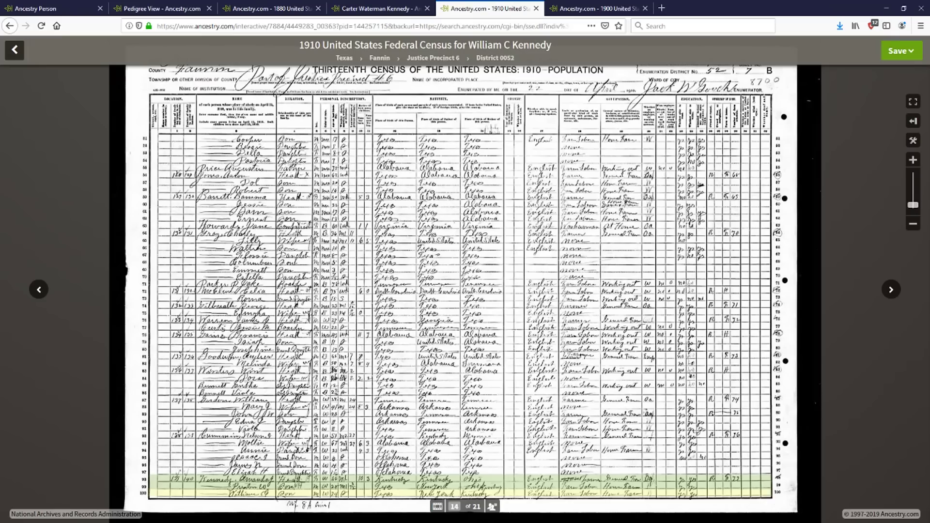
{"action": "key", "text": "F11"}
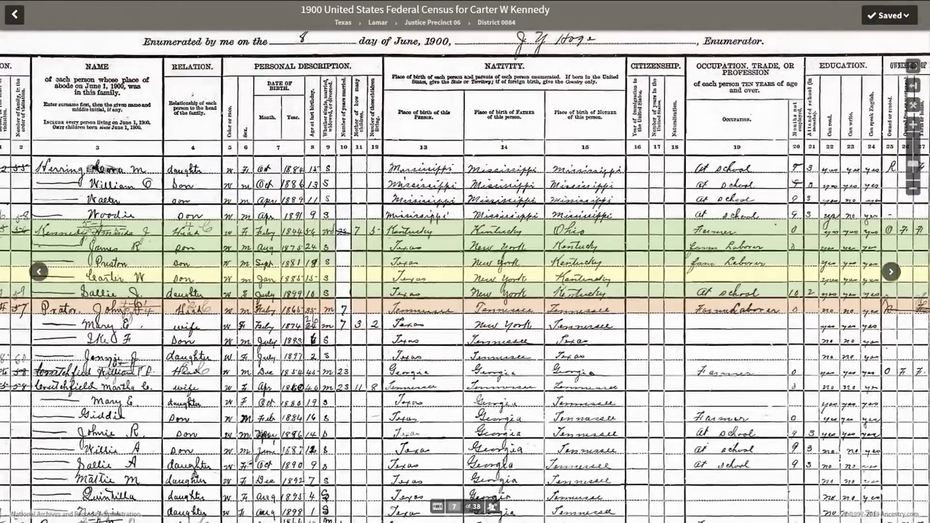
{"action": "left_click_drag", "start_coordinate": [462, 219], "coordinate": [696, 186]}
{"action": "scroll", "coordinate": [465, 263], "scroll_direction": "up", "scroll_amount": 2}
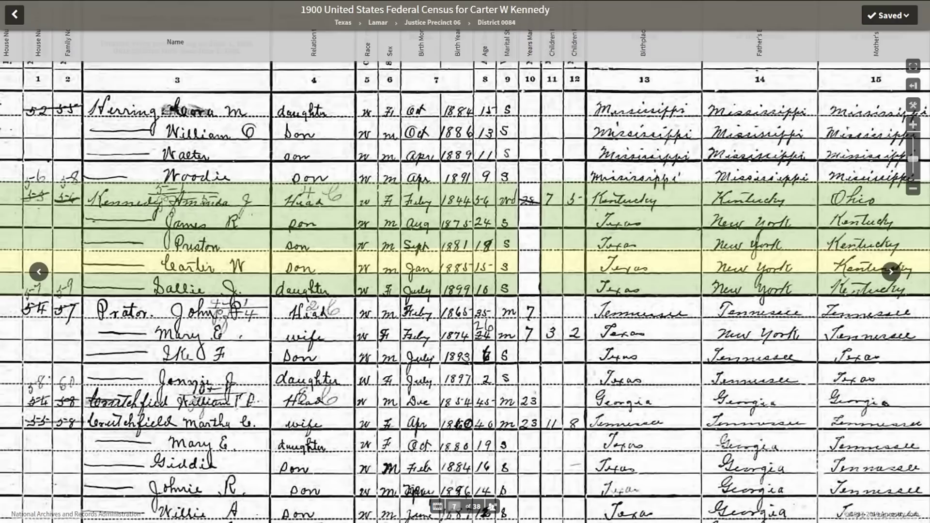
{"action": "mouse_move", "coordinate": [643, 220]}
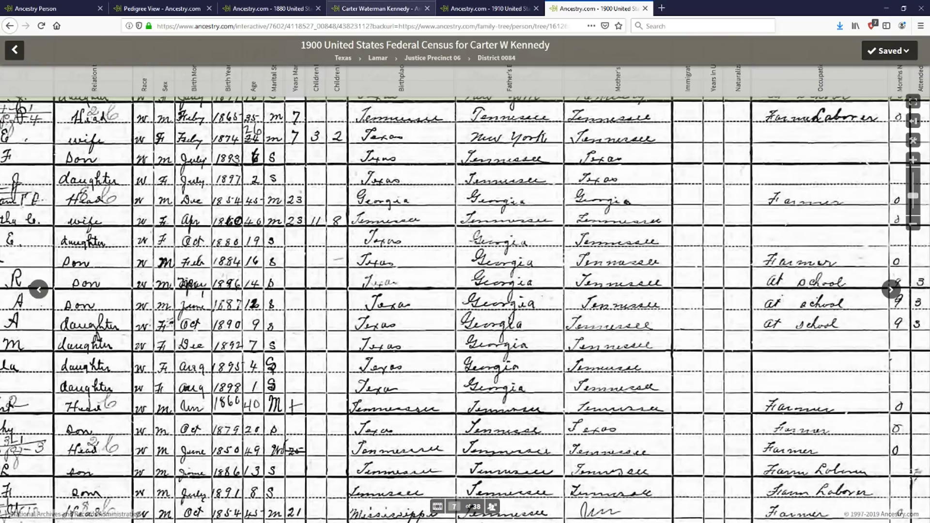
Step: Switch to Charles Kennedy's 1880 census and pan to its column headers and household rows
{"action": "key", "text": "ctrl+shift+Tab"}
{"action": "key", "text": "ctrl+shift+Tab"}
{"action": "left_click", "coordinate": [272, 9]}
{"action": "key", "text": "F11"}
{"action": "left_click_drag", "start_coordinate": [294, 149], "coordinate": [637, 520]}
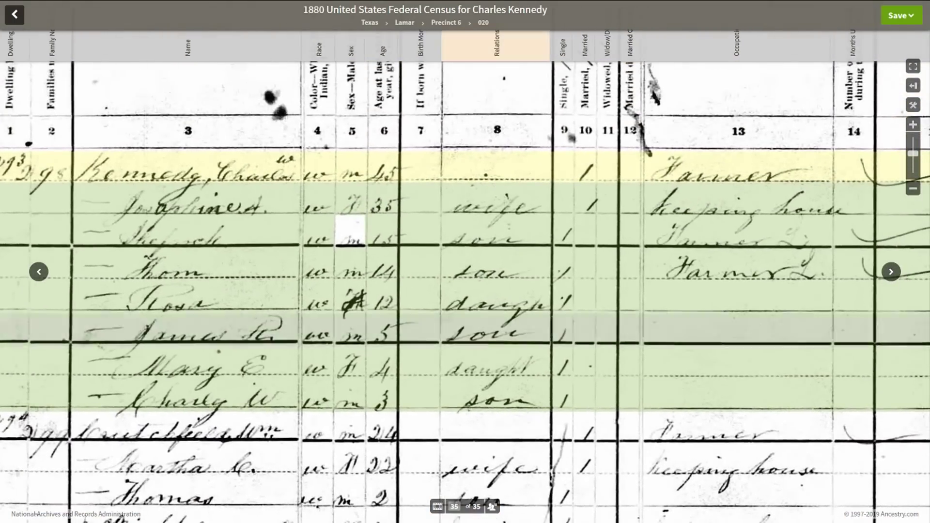
{"action": "left_click_drag", "start_coordinate": [450, 265], "coordinate": [356, 265]}
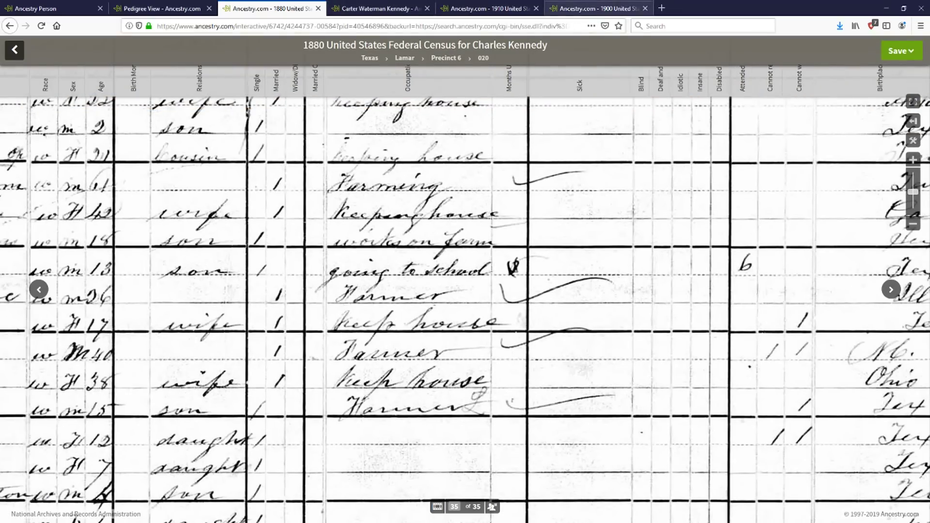
{"action": "left_click", "coordinate": [598, 8]}
{"action": "left_click_drag", "start_coordinate": [342, 183], "coordinate": [357, 229]}
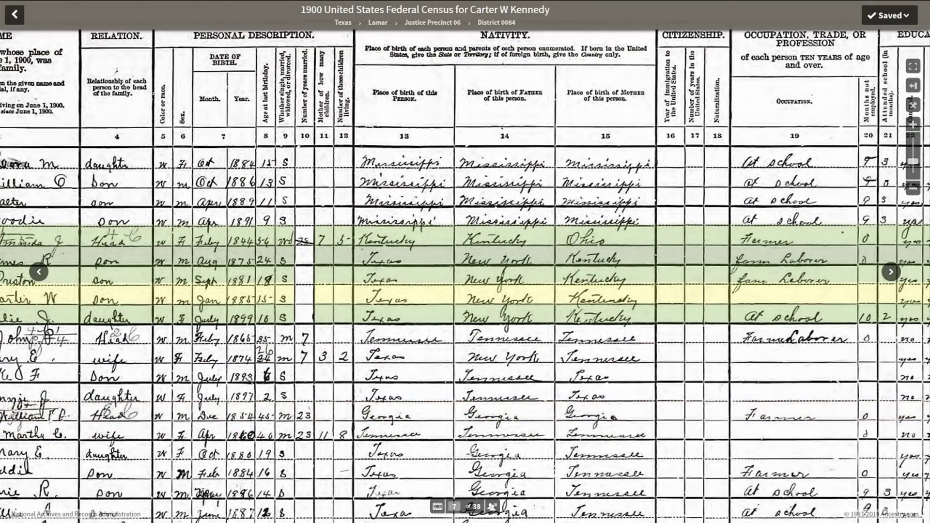
{"action": "mouse_move", "coordinate": [506, 261]}
{"action": "left_click_drag", "start_coordinate": [232, 278], "coordinate": [800, 284]}
{"action": "mouse_move", "coordinate": [565, 247]}
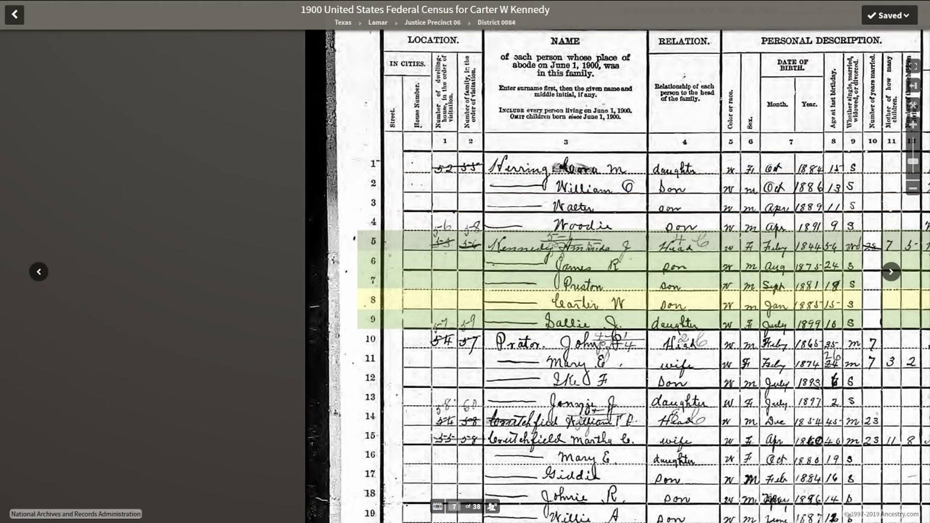
{"action": "mouse_move", "coordinate": [489, 1]}
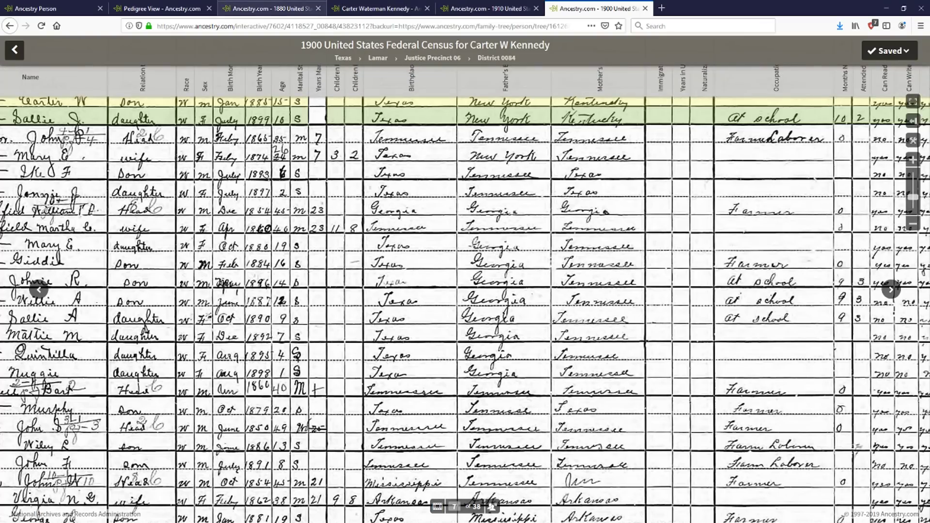
{"action": "left_click", "coordinate": [272, 8]}
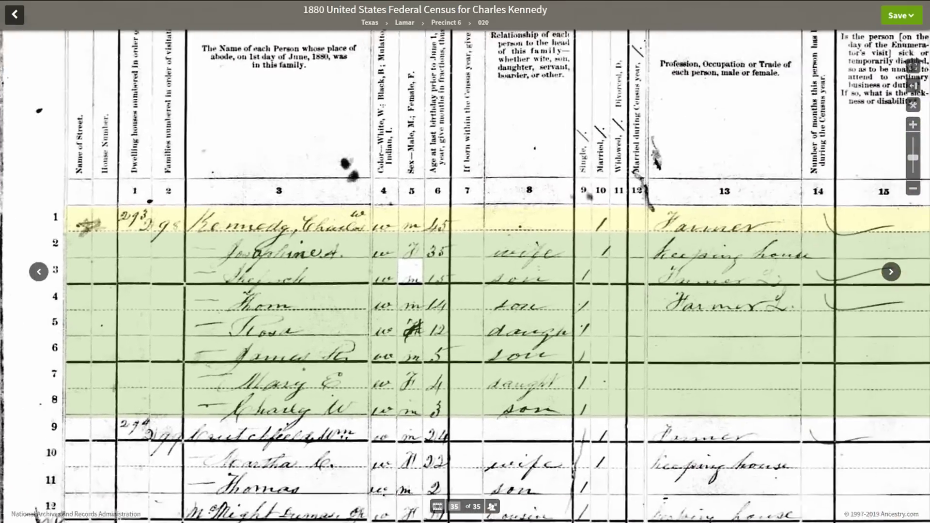
{"action": "left_click_drag", "start_coordinate": [557, 414], "coordinate": [455, 372]}
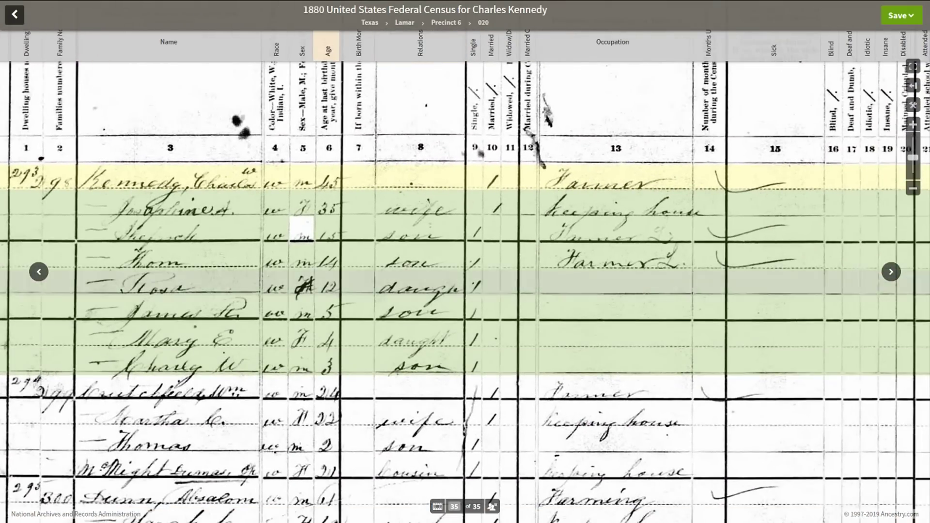
{"action": "left_click_drag", "start_coordinate": [581, 160], "coordinate": [411, 484]}
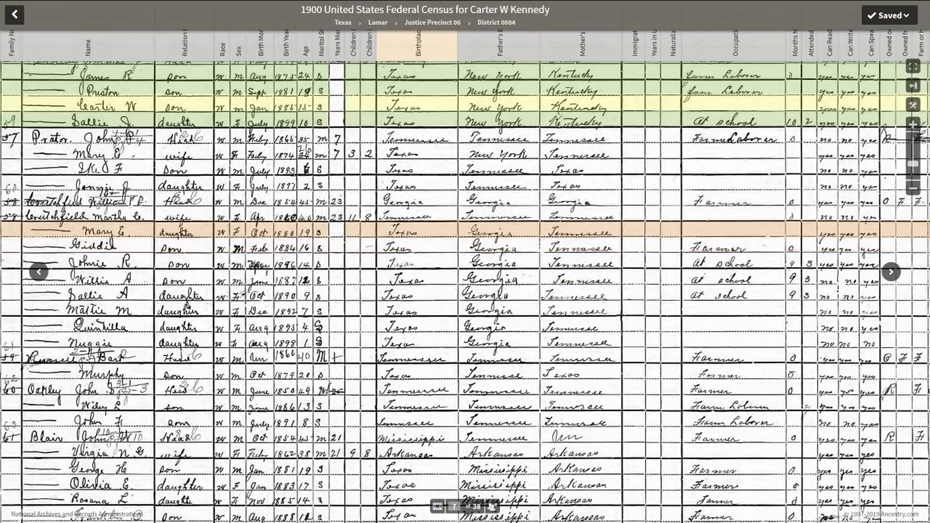
{"action": "left_click_drag", "start_coordinate": [353, 200], "coordinate": [354, 200]}
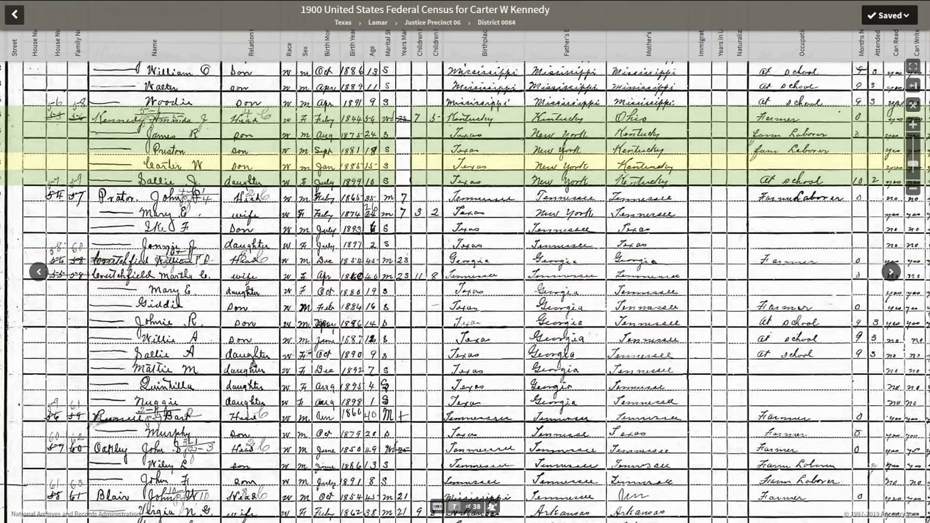
{"action": "mouse_move", "coordinate": [525, 1]}
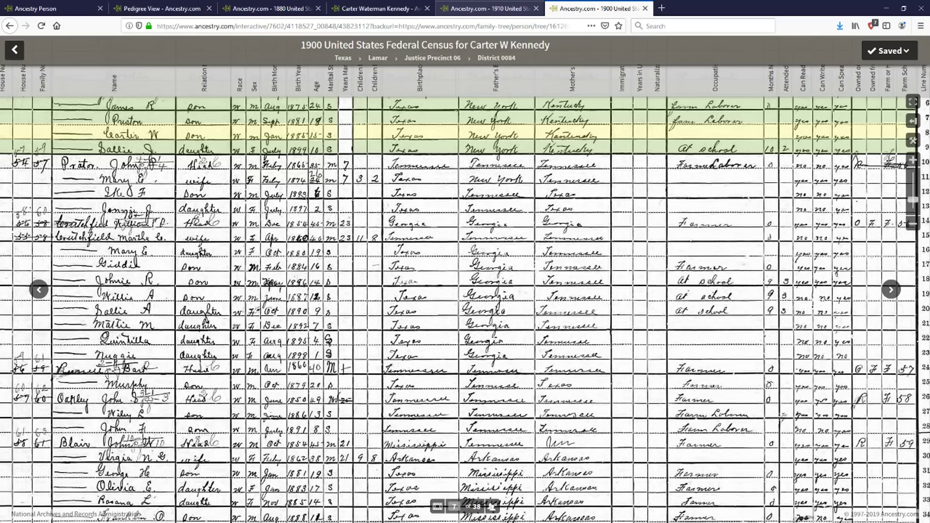
{"action": "left_click", "coordinate": [381, 8]}
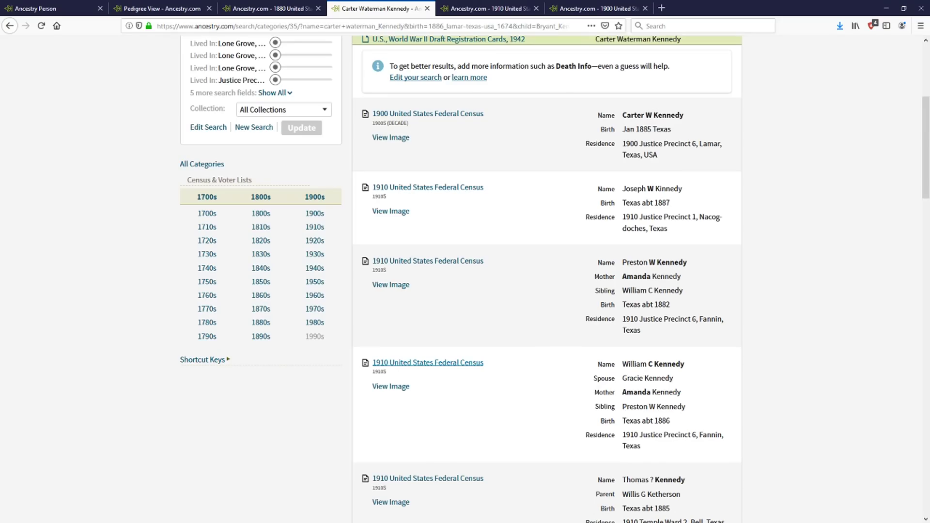
{"action": "key", "text": "ctrl+Tab"}
{"action": "key", "text": "ctrl+3"}
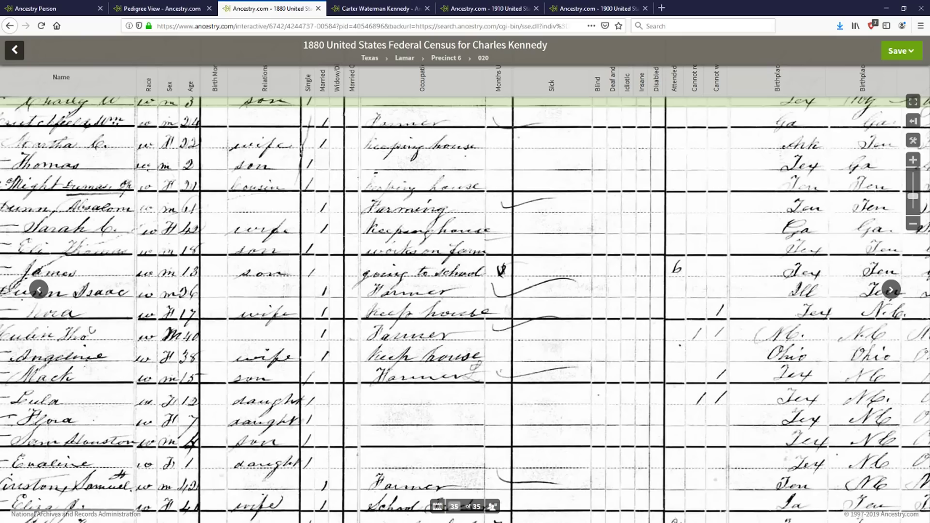
{"action": "key", "text": "F11"}
{"action": "left_click", "coordinate": [900, 15]}
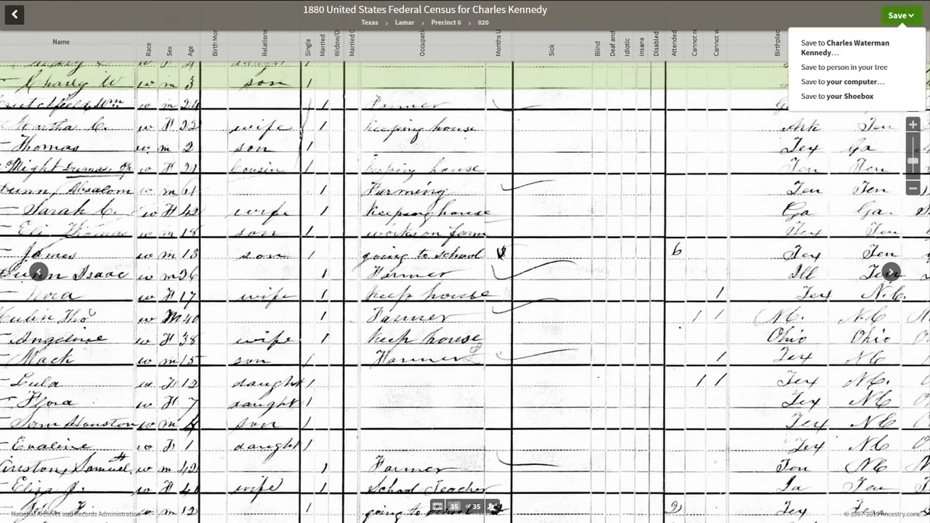
{"action": "left_click", "coordinate": [844, 47]}
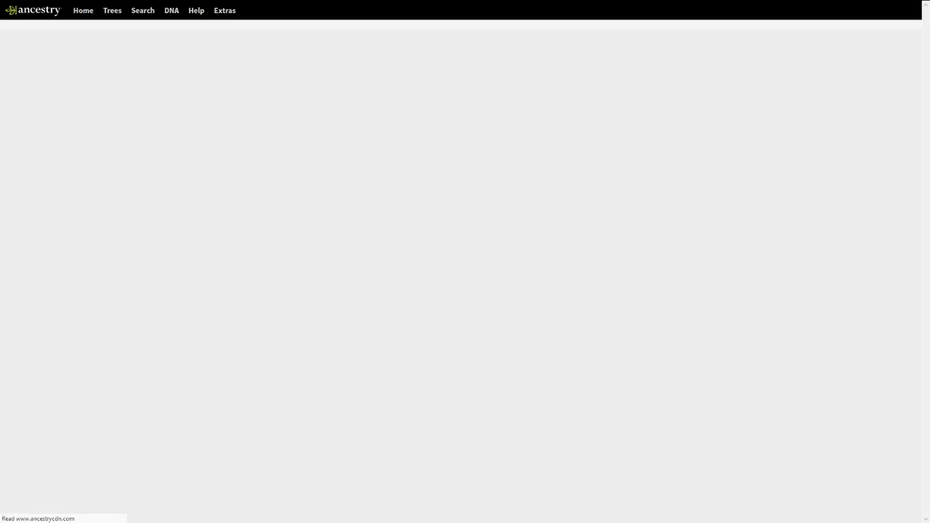
{"action": "left_click", "coordinate": [618, 144]}
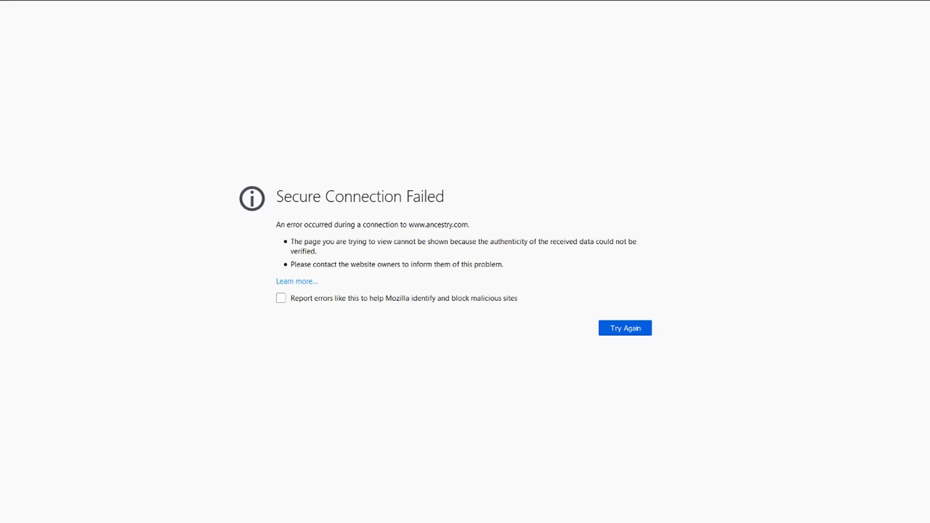
{"action": "left_click", "coordinate": [625, 328]}
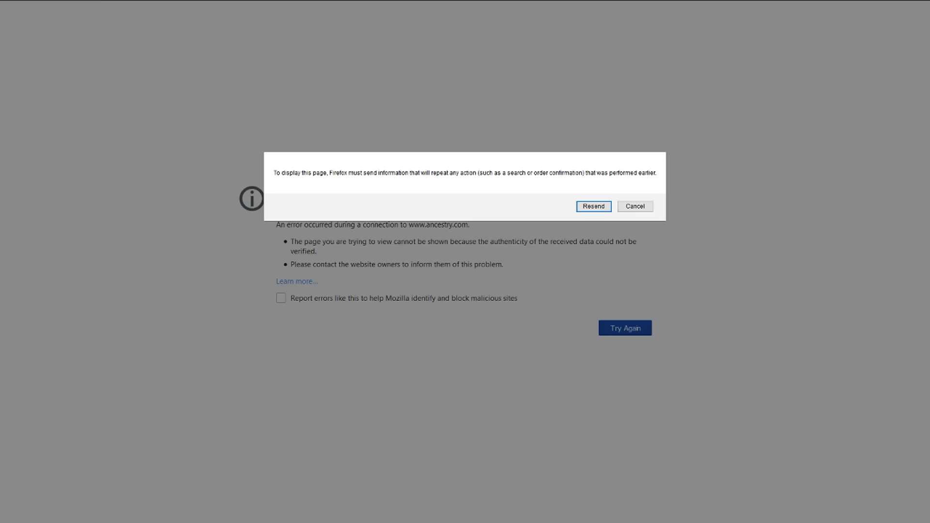
{"action": "key", "text": "Return"}
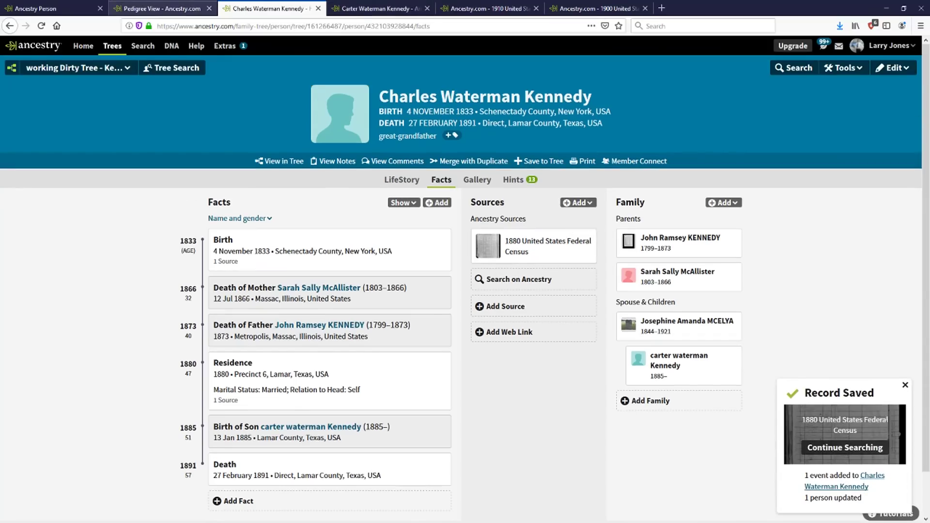
Step: Switch back to the four-generation Kennedy pedigree view tab
{"action": "left_click", "coordinate": [155, 8]}
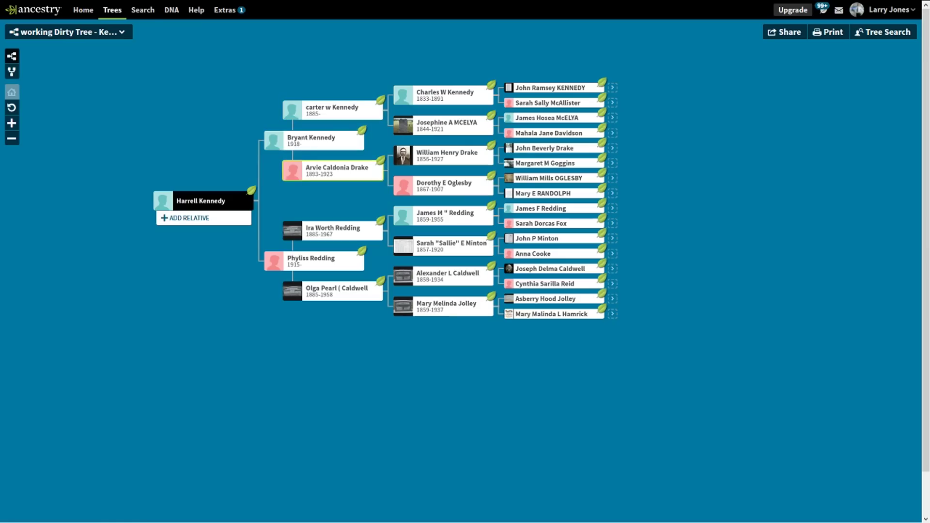
{"action": "left_click", "coordinate": [334, 170]}
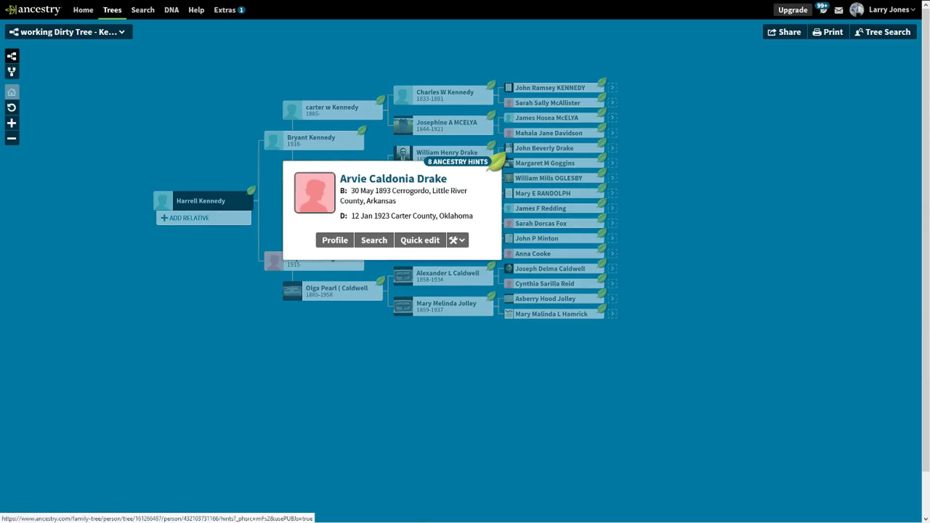
{"action": "right_click", "coordinate": [368, 241]}
{"action": "left_click", "coordinate": [411, 248]}
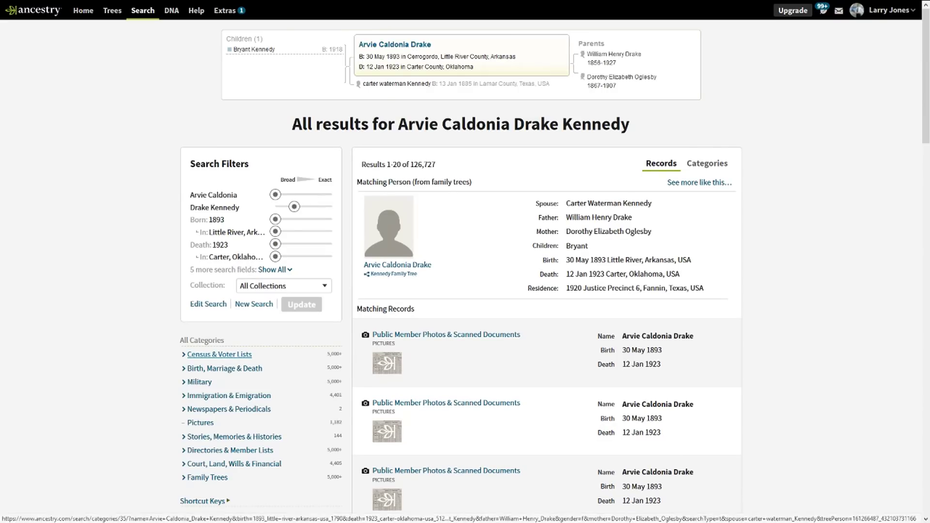
{"action": "left_click", "coordinate": [219, 354]}
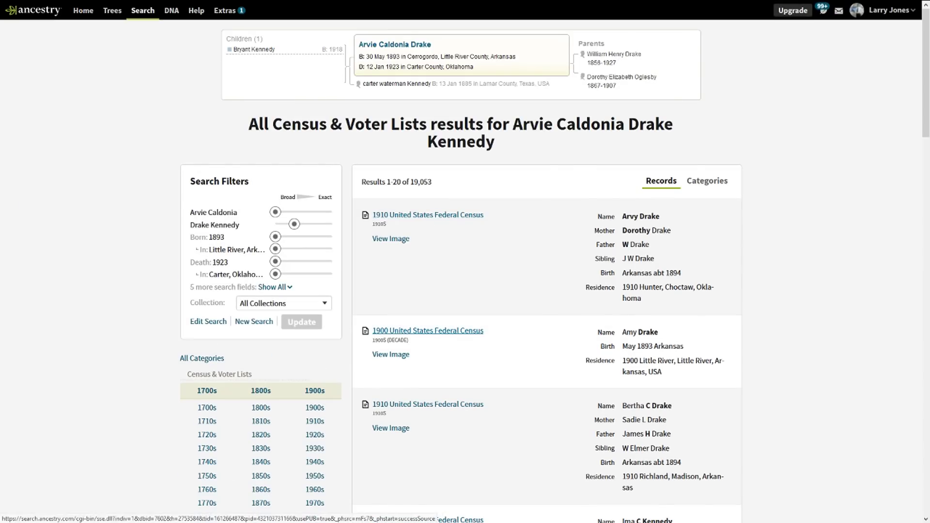
{"action": "mouse_move", "coordinate": [427, 331]}
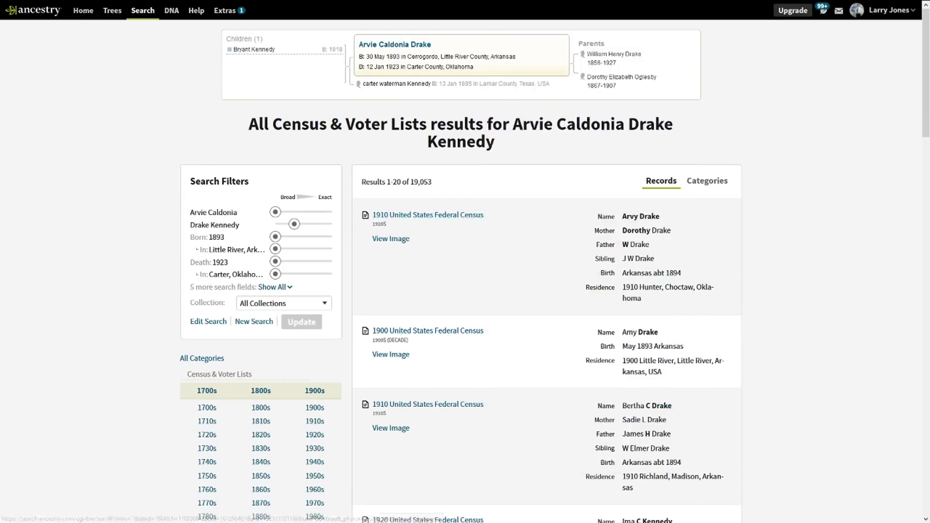
{"action": "mouse_move", "coordinate": [477, 216]}
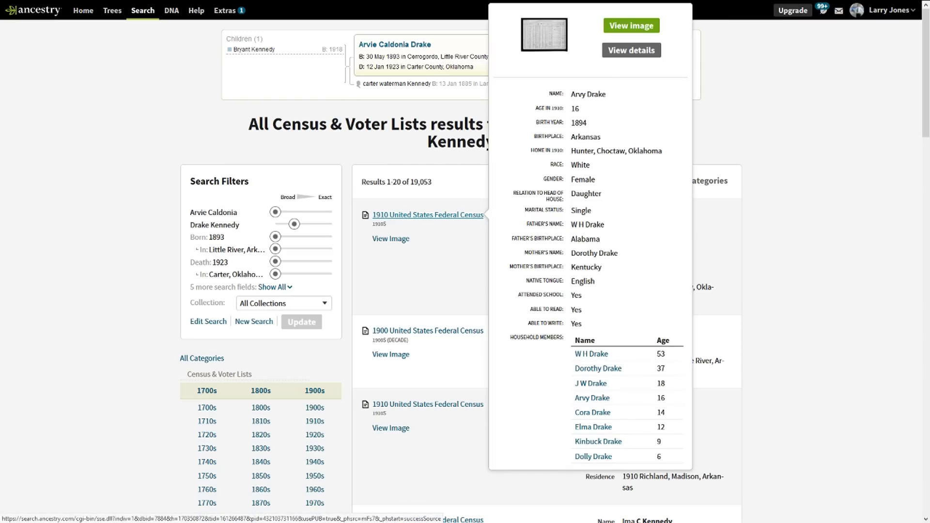
{"action": "mouse_move", "coordinate": [467, 331]}
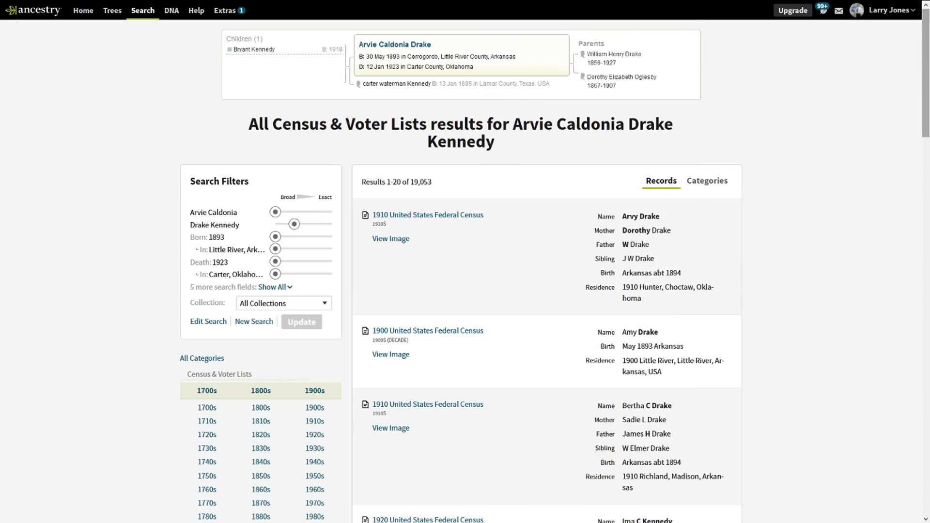
{"action": "scroll", "coordinate": [465, 262], "scroll_direction": "down", "scroll_amount": 2}
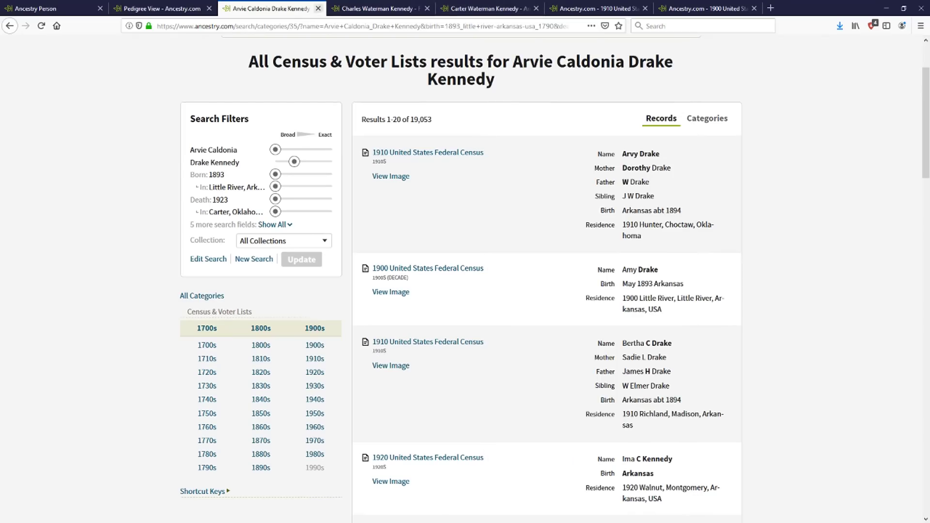
{"action": "left_click", "coordinate": [160, 8]}
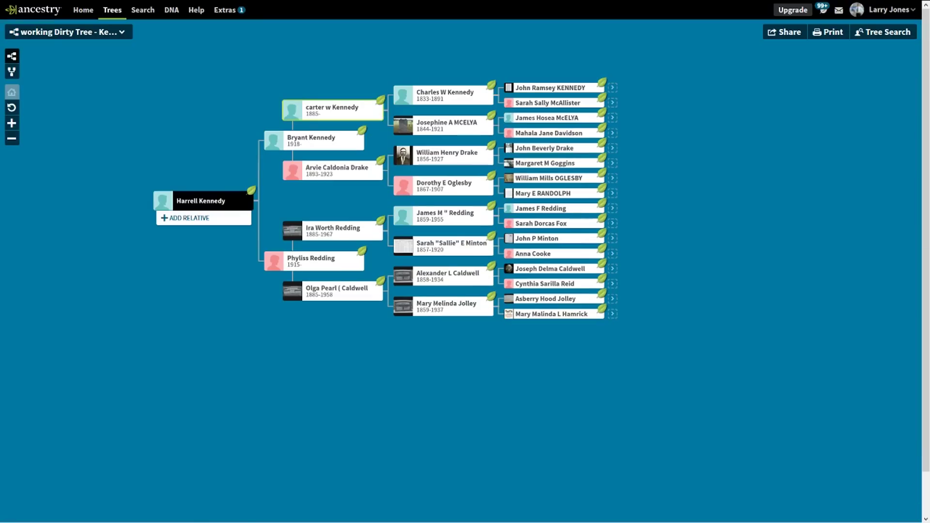
{"action": "left_click", "coordinate": [332, 110]}
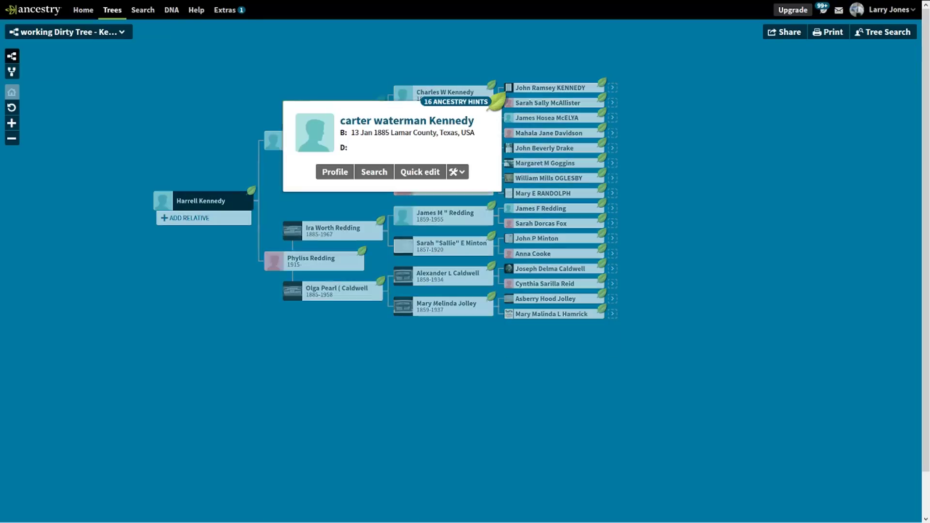
{"action": "right_click", "coordinate": [322, 171]}
{"action": "left_click", "coordinate": [339, 179]}
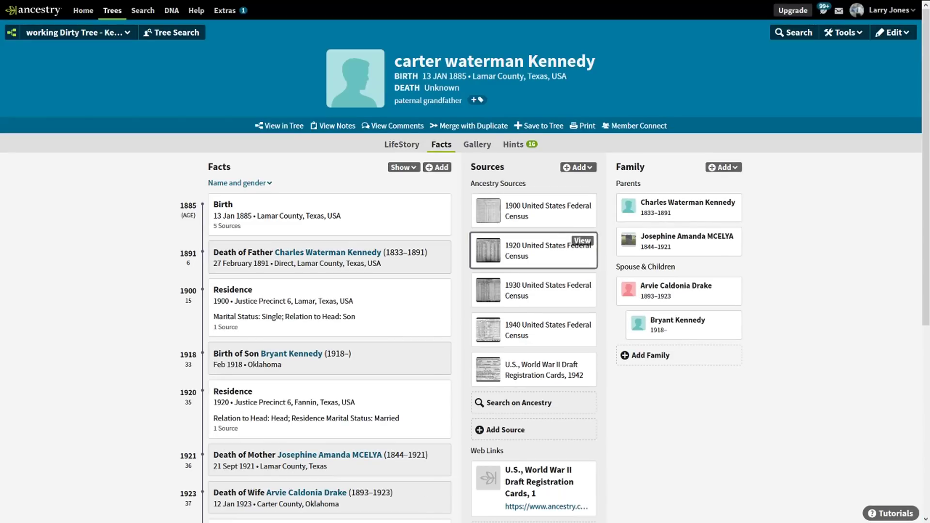
{"action": "left_click", "coordinate": [582, 238]}
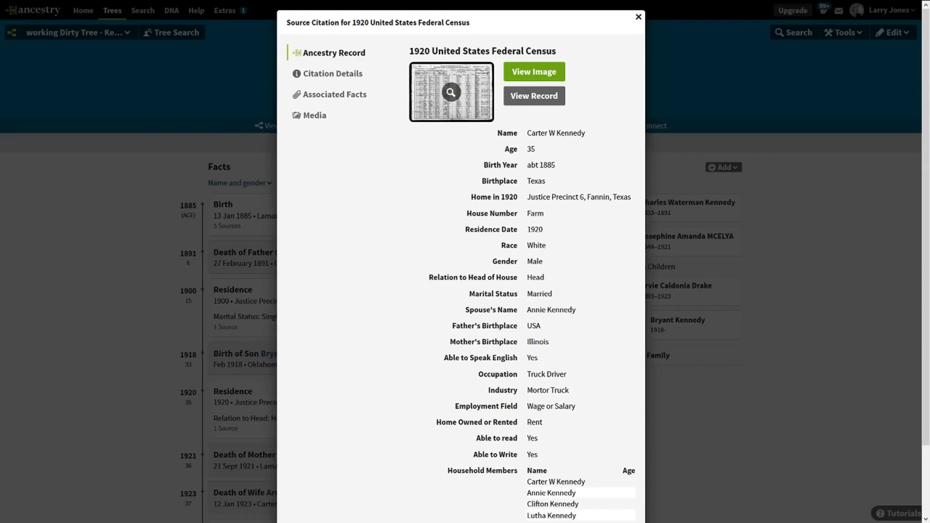
{"action": "left_click_drag", "start_coordinate": [572, 492], "coordinate": [527, 492]}
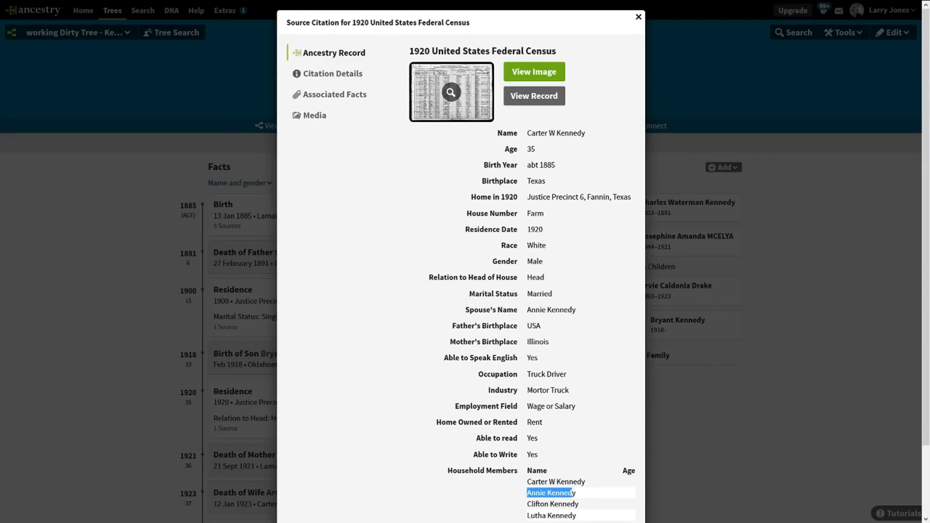
{"action": "key", "text": "Escape"}
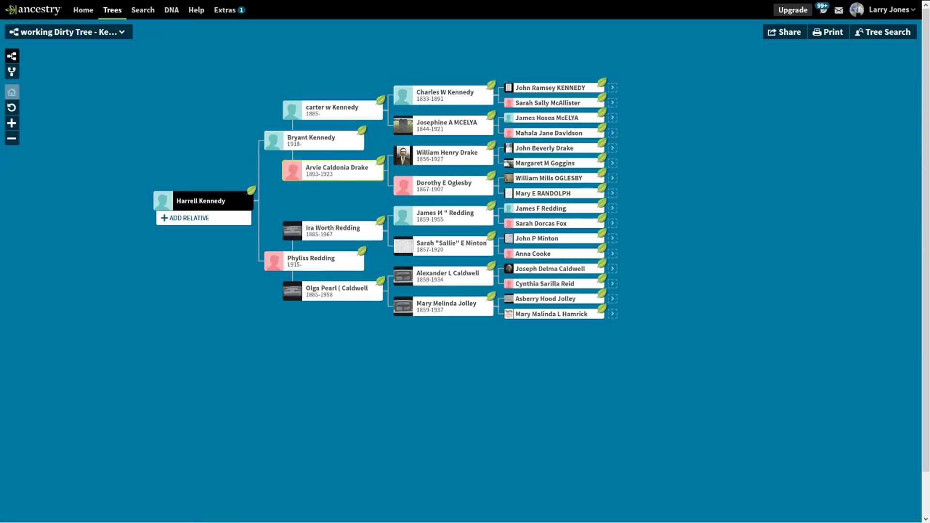
{"action": "left_click", "coordinate": [336, 171]}
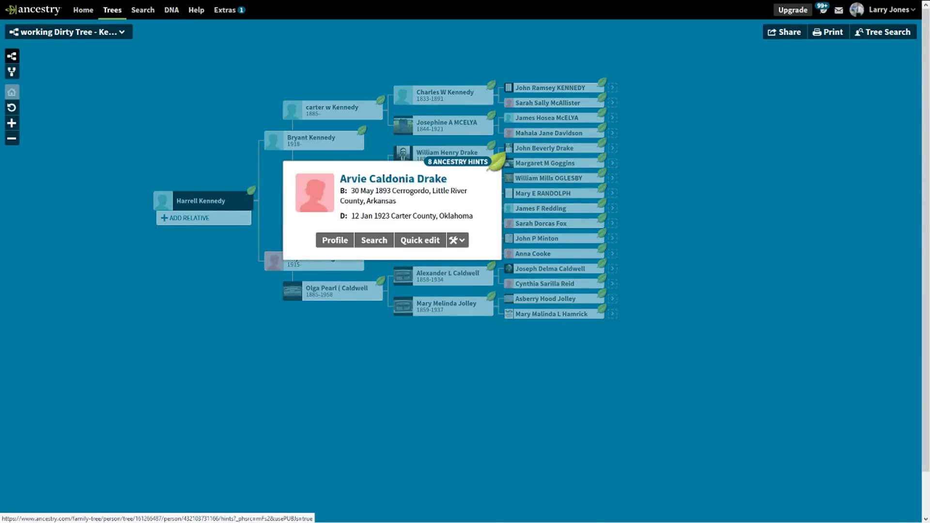
Step: Open Arvie's 1910 and 1900 census matches in separate new tabs, glancing at the 1910 page
{"action": "left_click", "coordinate": [379, 9]}
{"action": "mouse_move", "coordinate": [427, 233]}
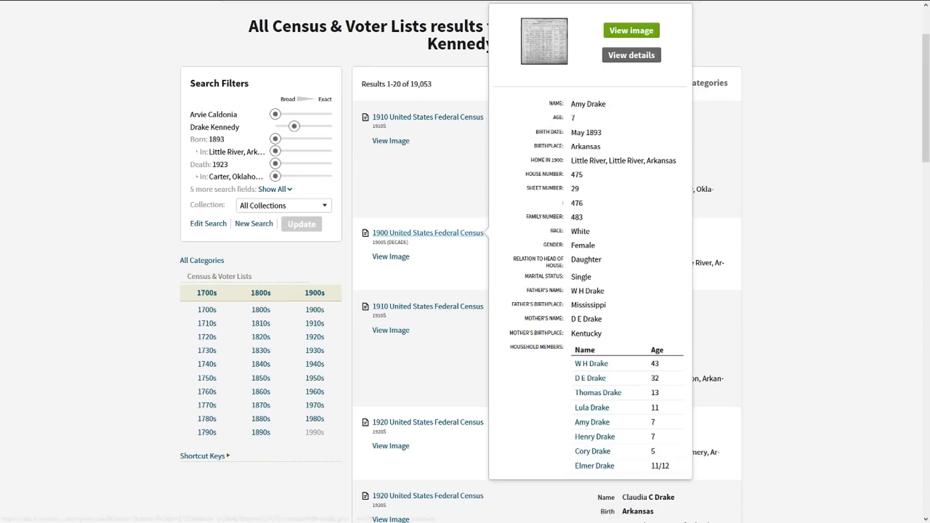
{"action": "mouse_move", "coordinate": [435, 117]}
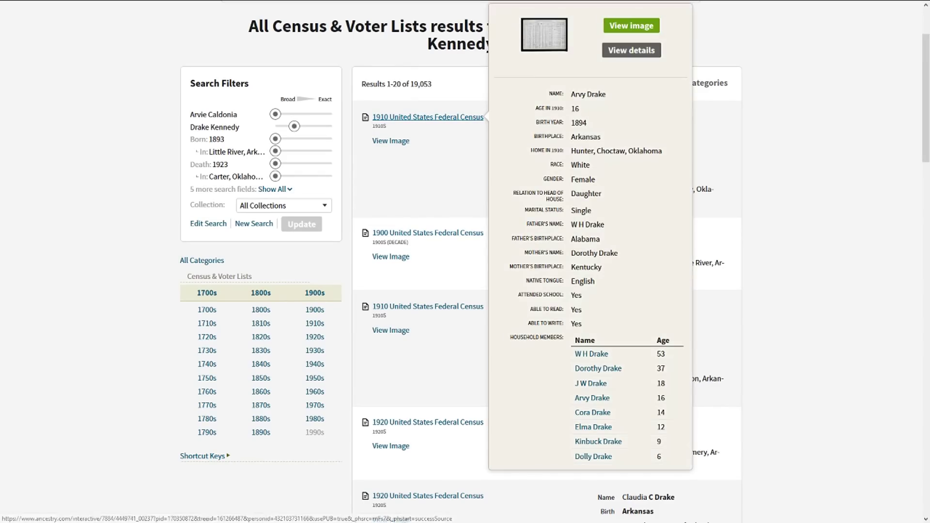
{"action": "right_click", "coordinate": [544, 35]}
{"action": "left_click", "coordinate": [576, 42]}
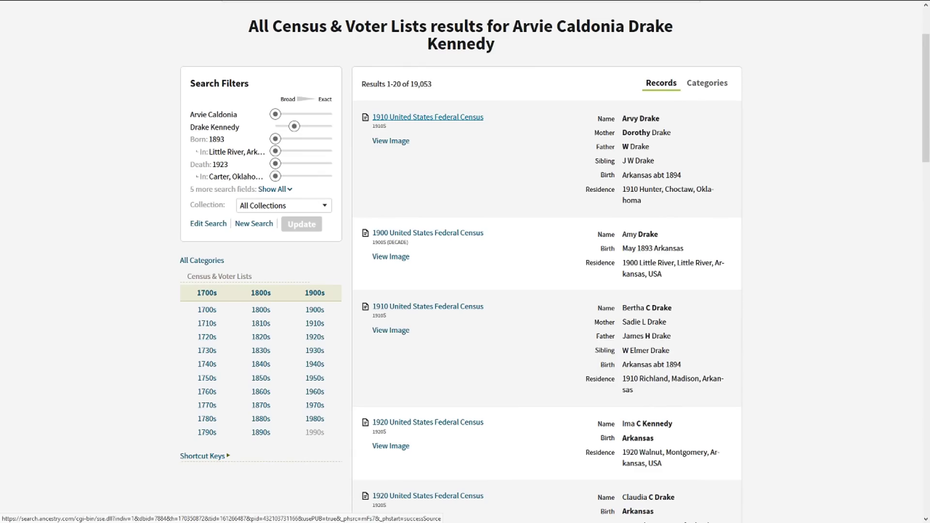
{"action": "mouse_move", "coordinate": [428, 233]}
{"action": "right_click", "coordinate": [548, 54]}
{"action": "left_click", "coordinate": [585, 62]}
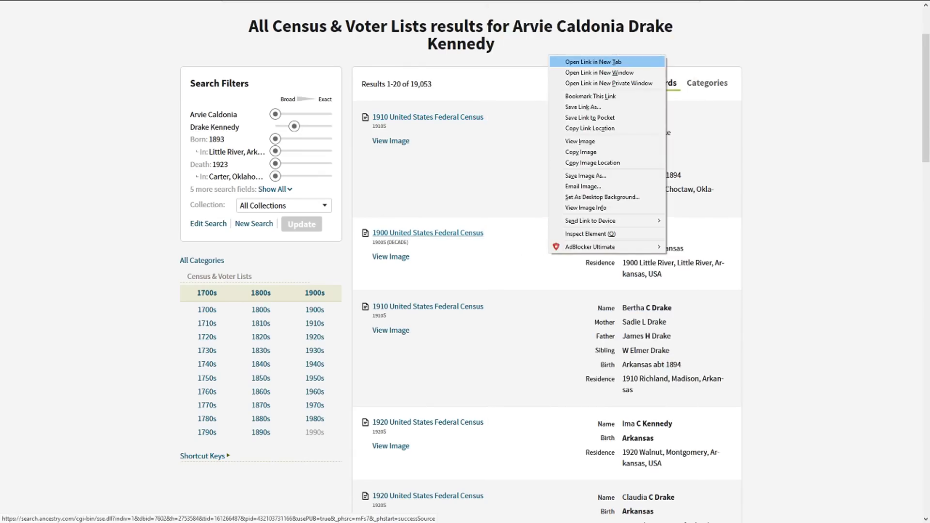
{"action": "left_click", "coordinate": [386, 8]}
{"action": "left_click", "coordinate": [303, 7]}
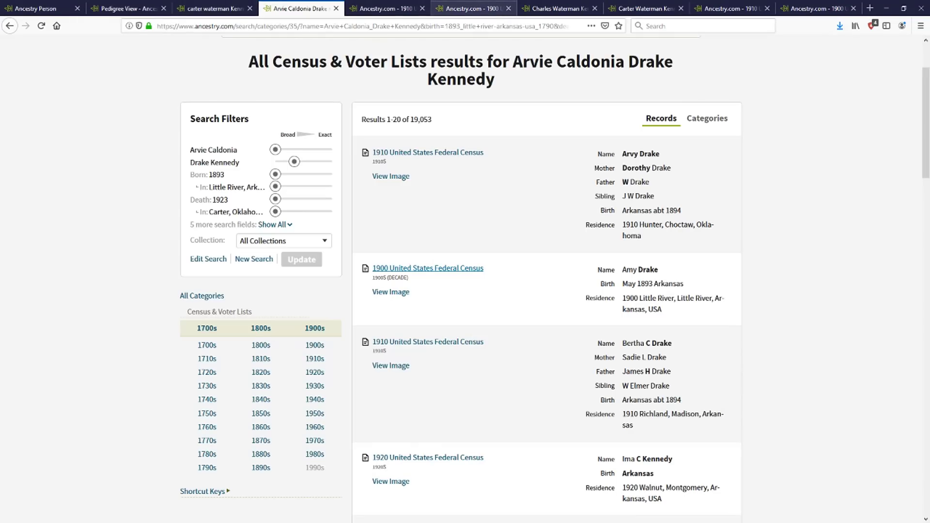
Step: View the 1910 census image full screen, panned to the Drake household rows
{"action": "left_click", "coordinate": [473, 8]}
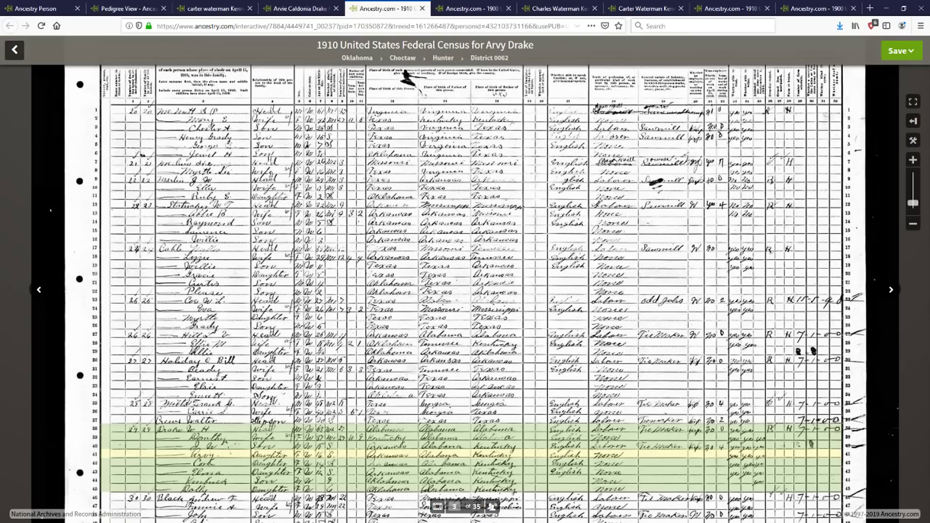
{"action": "key", "text": "F11"}
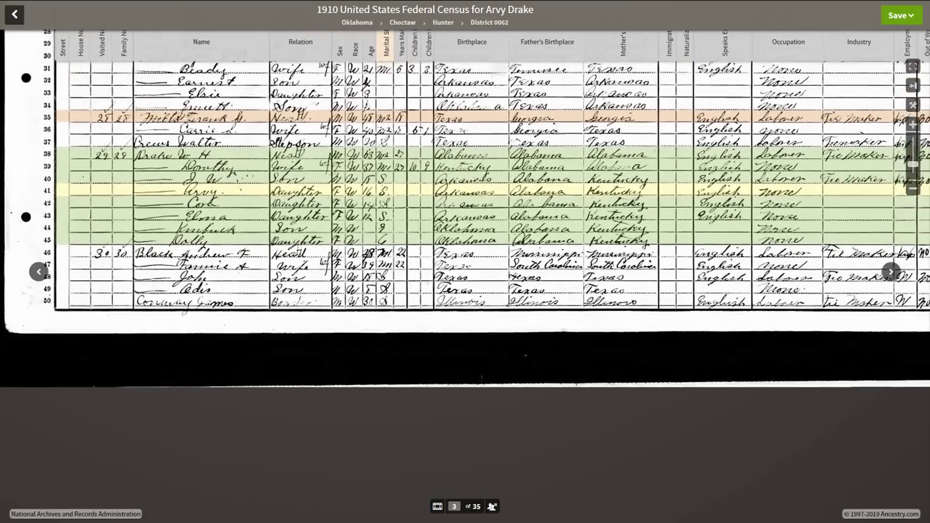
{"action": "left_click_drag", "start_coordinate": [386, 117], "coordinate": [378, 137]}
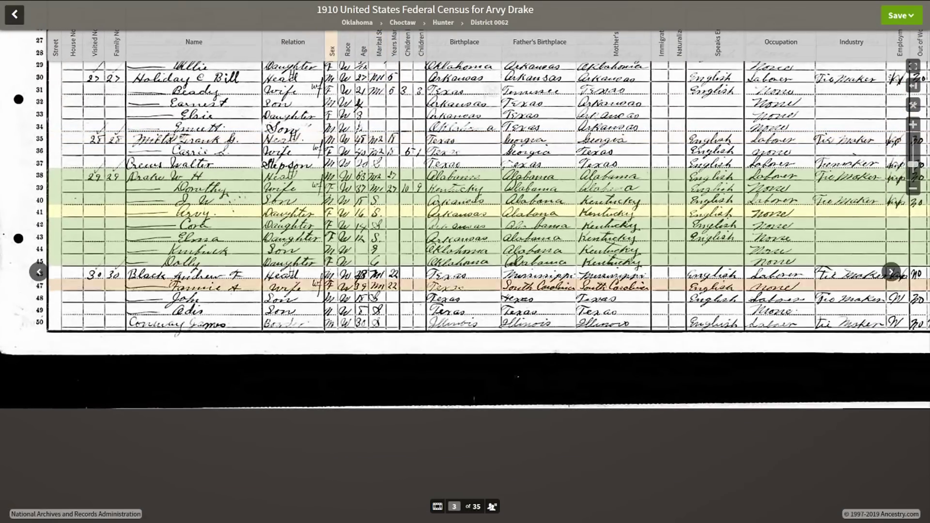
{"action": "mouse_move", "coordinate": [195, 212]}
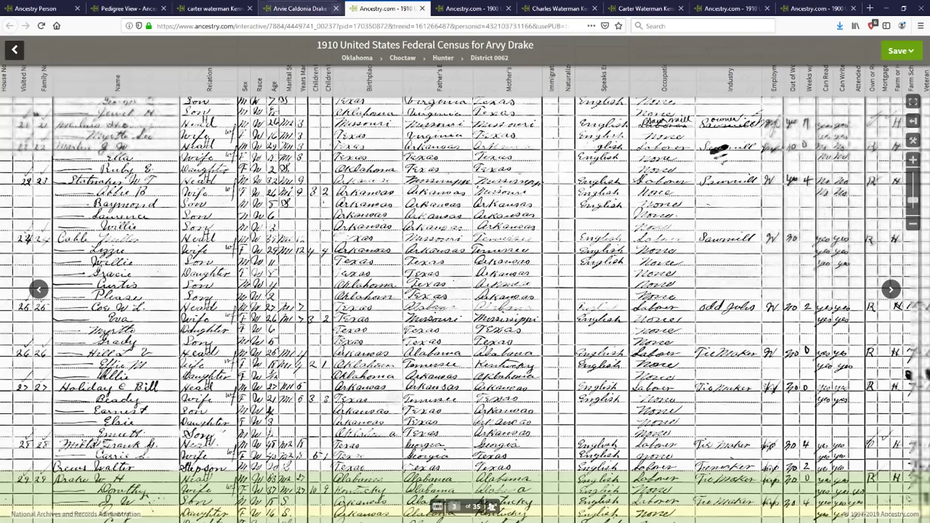
{"action": "left_click", "coordinate": [296, 8]}
{"action": "left_click", "coordinate": [469, 9]}
{"action": "key", "text": "F11"}
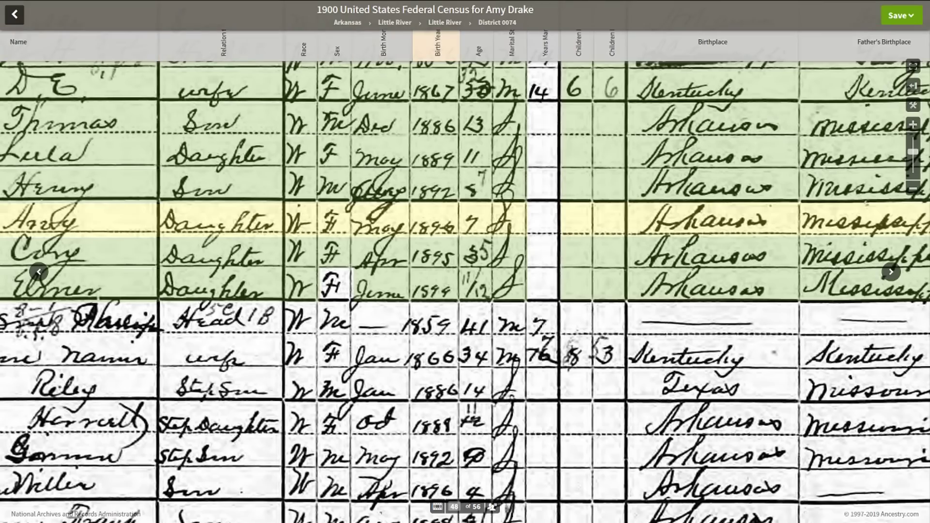
{"action": "left_click_drag", "start_coordinate": [712, 271], "coordinate": [413, 272]}
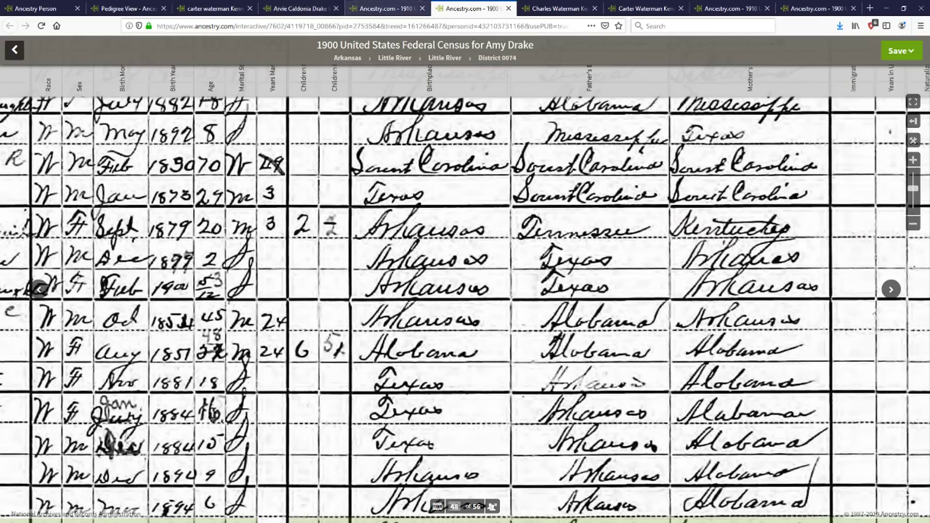
{"action": "left_click", "coordinate": [388, 8]}
{"action": "left_click_drag", "start_coordinate": [223, 340], "coordinate": [340, 55]}
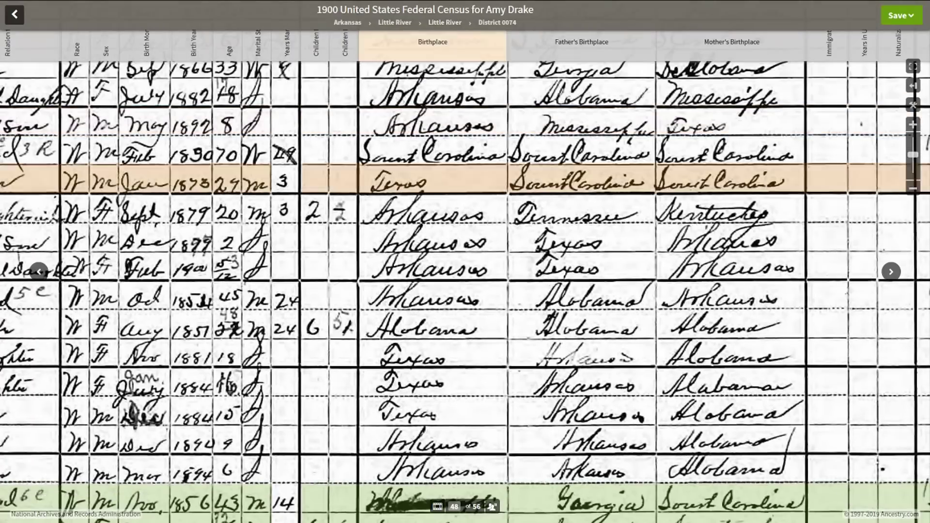
{"action": "left_click_drag", "start_coordinate": [191, 241], "coordinate": [412, 72]}
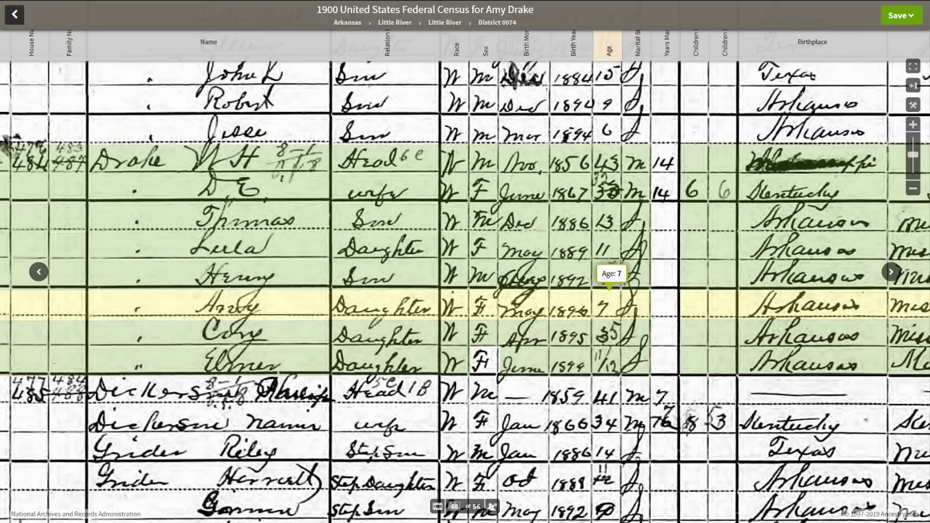
{"action": "mouse_move", "coordinate": [214, 4]}
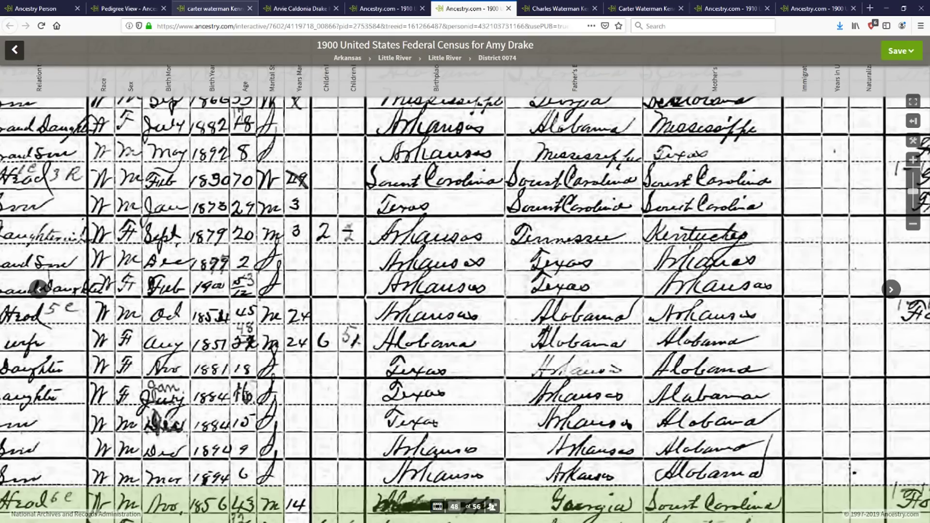
Step: Pan to the Drake household rows on the 1910 image, then on the 1900 image
{"action": "left_click", "coordinate": [387, 8]}
{"action": "left_click_drag", "start_coordinate": [314, 284], "coordinate": [630, 139]}
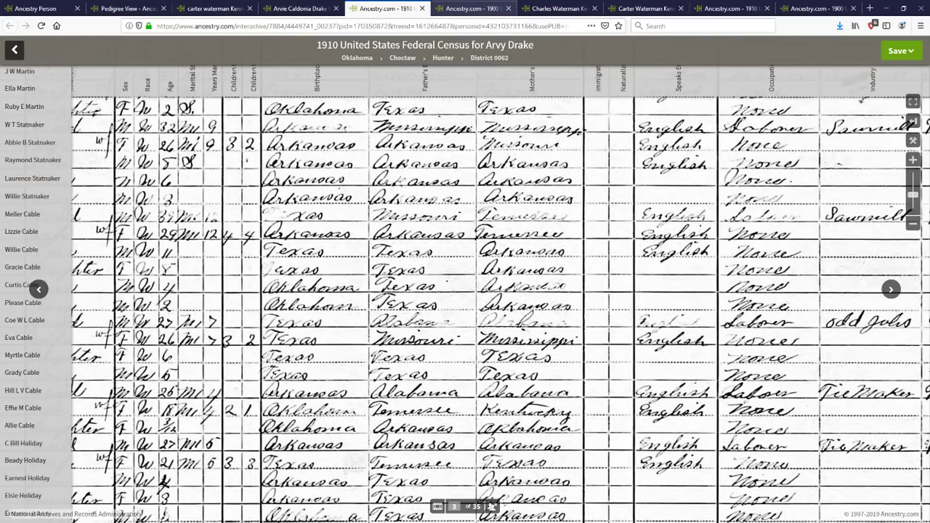
{"action": "left_click", "coordinate": [472, 8]}
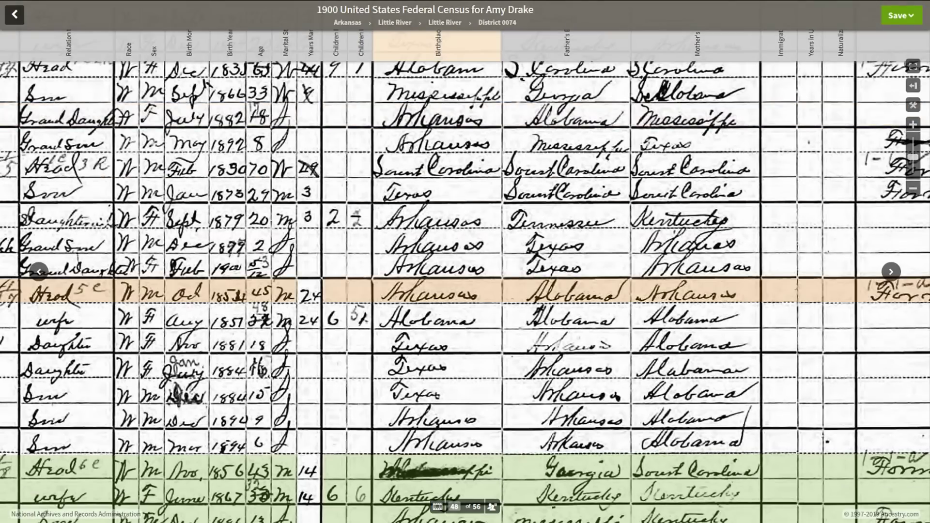
{"action": "left_click_drag", "start_coordinate": [445, 291], "coordinate": [547, 51]}
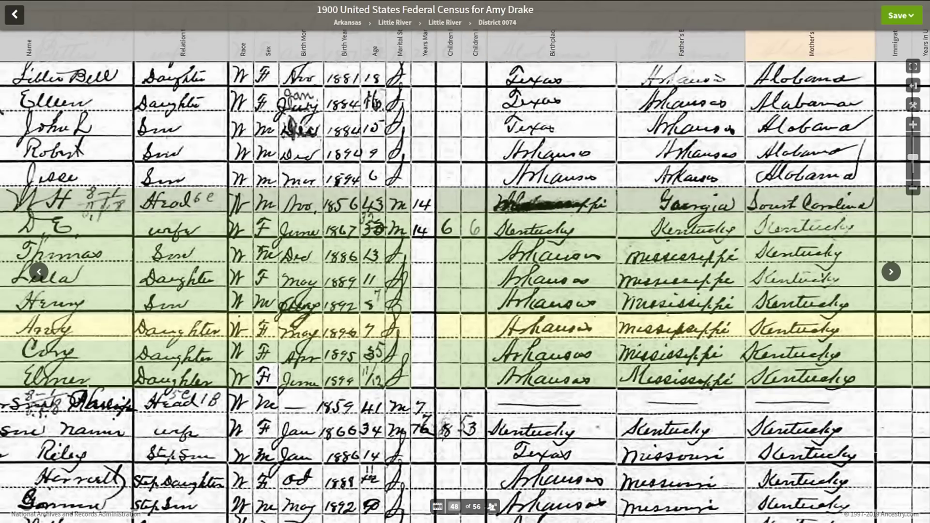
Step: Check the rows above the 1900 Drake household against the 1910 image, then leave full screen
{"action": "key", "text": "F11"}
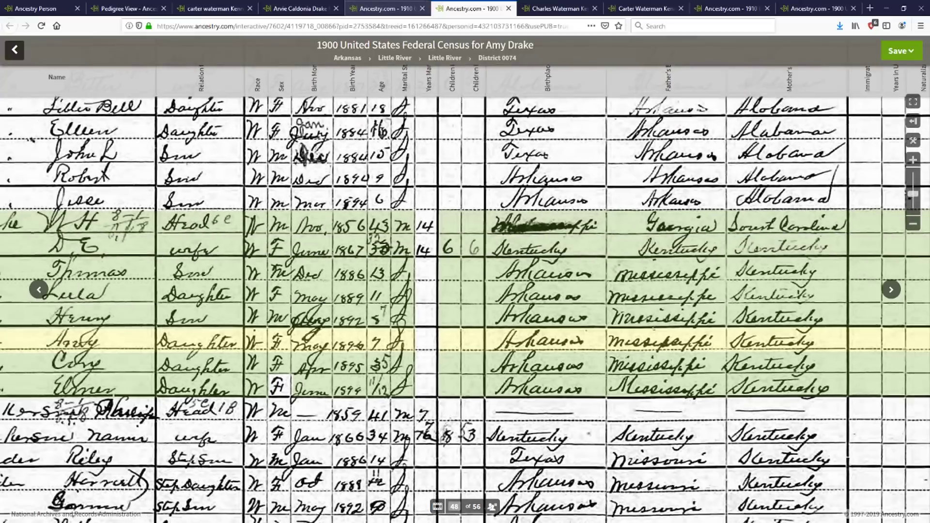
{"action": "left_click_drag", "start_coordinate": [509, 179], "coordinate": [401, 429]}
{"action": "left_click", "coordinate": [383, 8]}
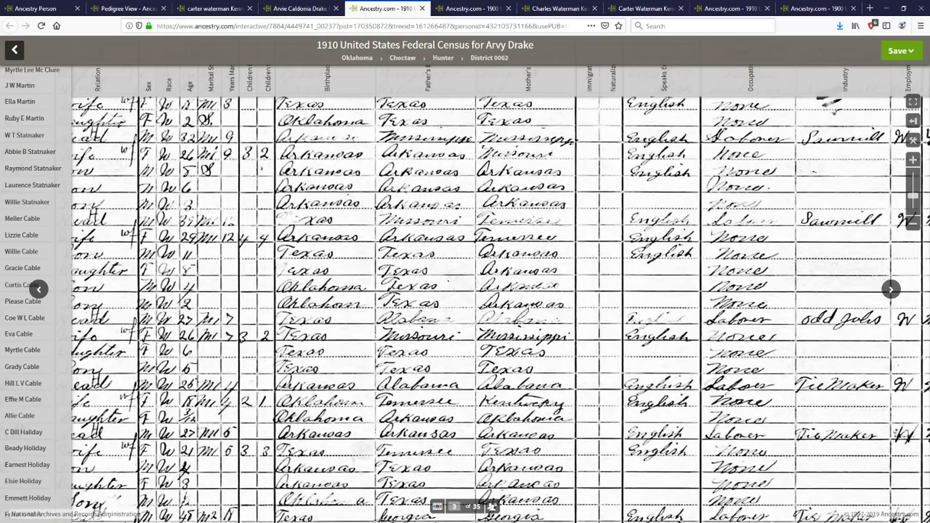
{"action": "key", "text": "F11"}
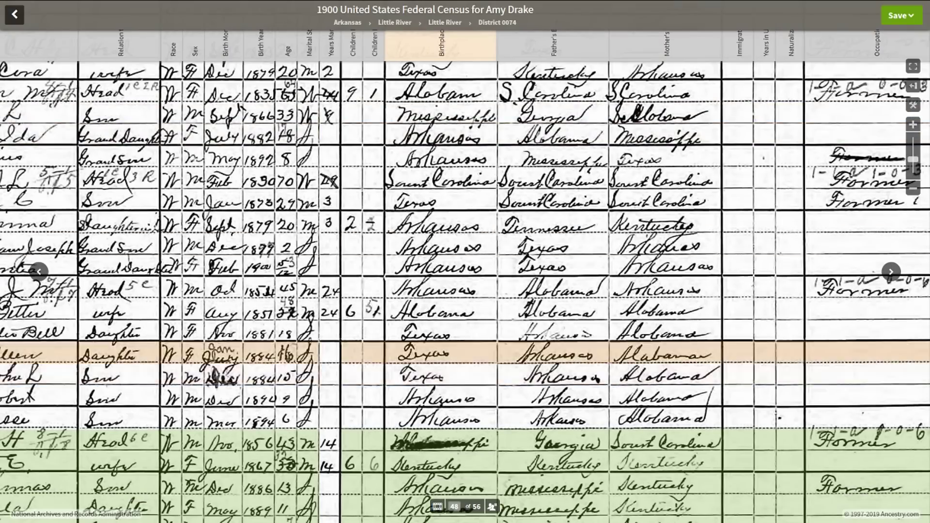
{"action": "left_click_drag", "start_coordinate": [448, 377], "coordinate": [538, 190]}
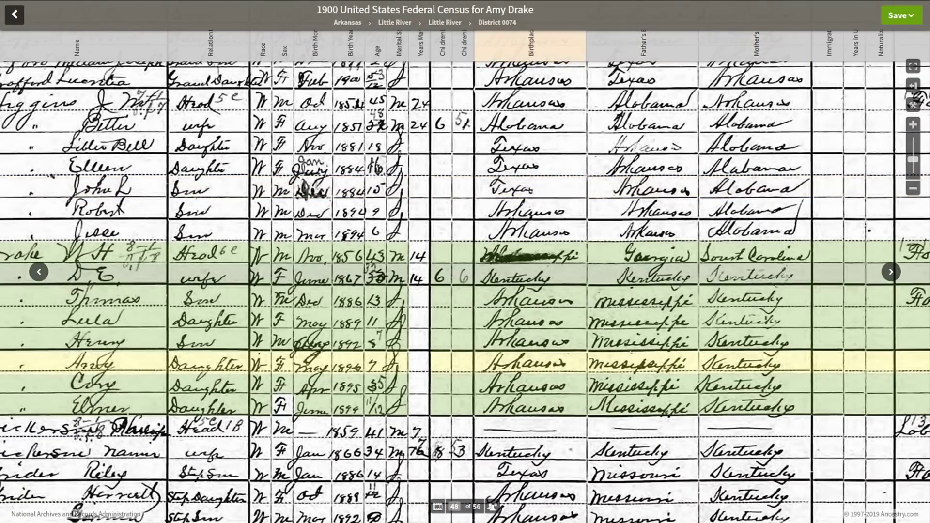
{"action": "mouse_move", "coordinate": [532, 256]}
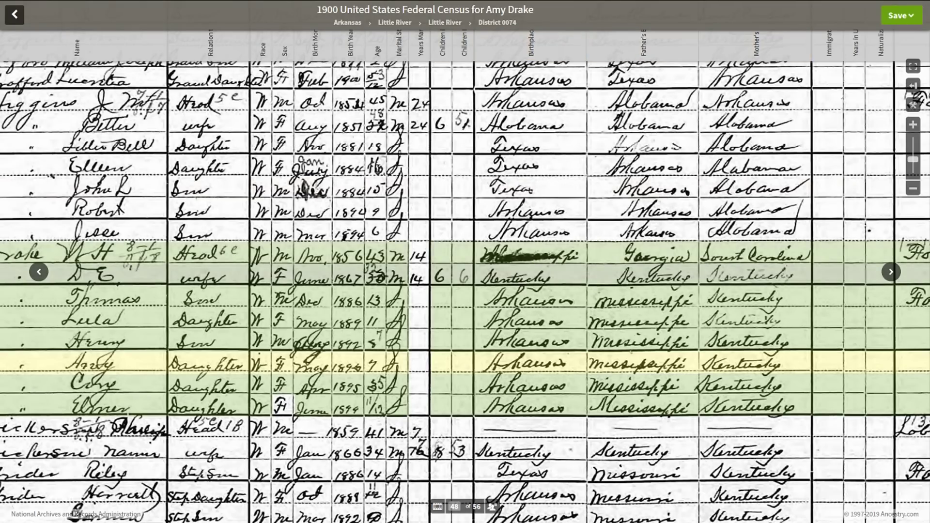
{"action": "key", "text": "Escape"}
{"action": "left_click", "coordinate": [301, 9]}
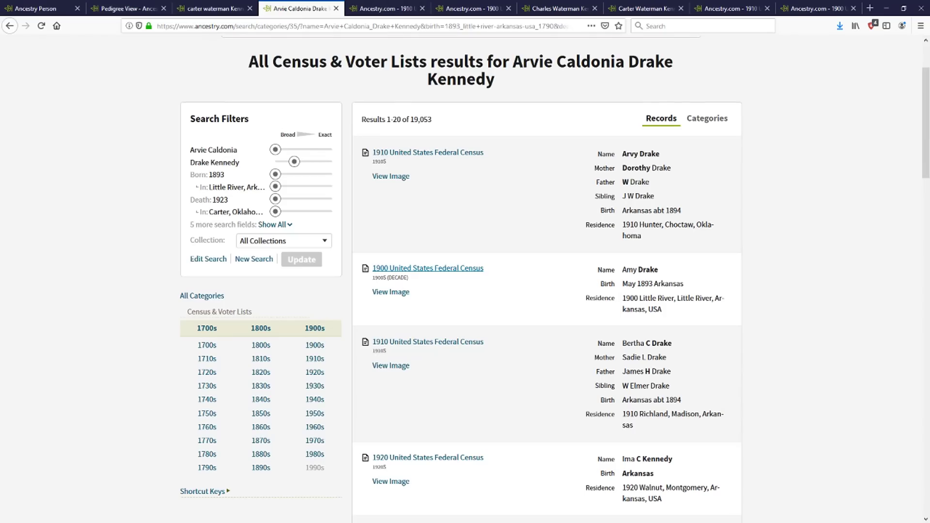
{"action": "left_click", "coordinate": [215, 9]}
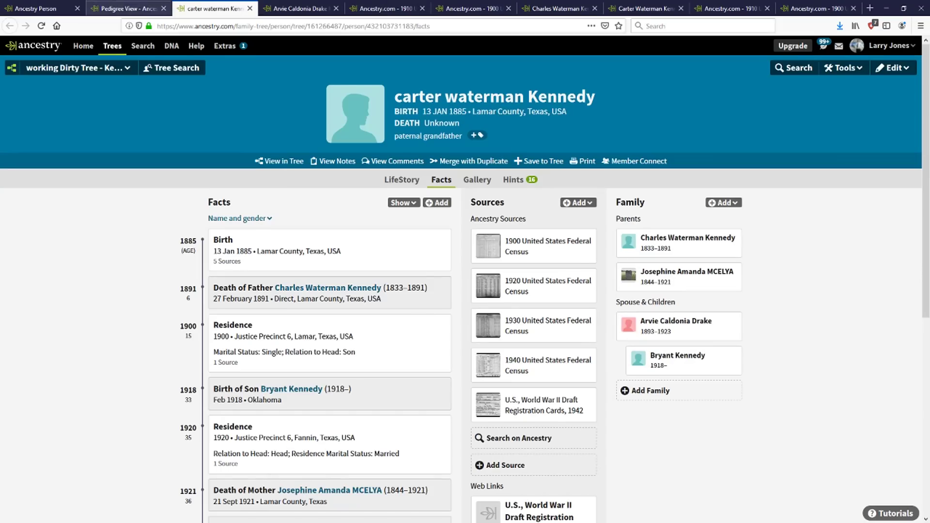
{"action": "key", "text": "ctrl+shift+Tab"}
{"action": "key", "text": "F11"}
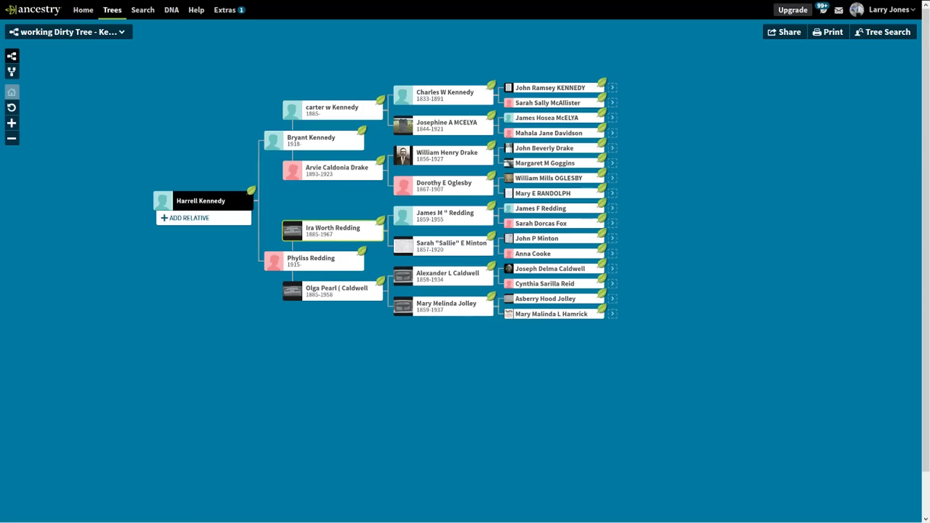
{"action": "right_click", "coordinate": [333, 229]}
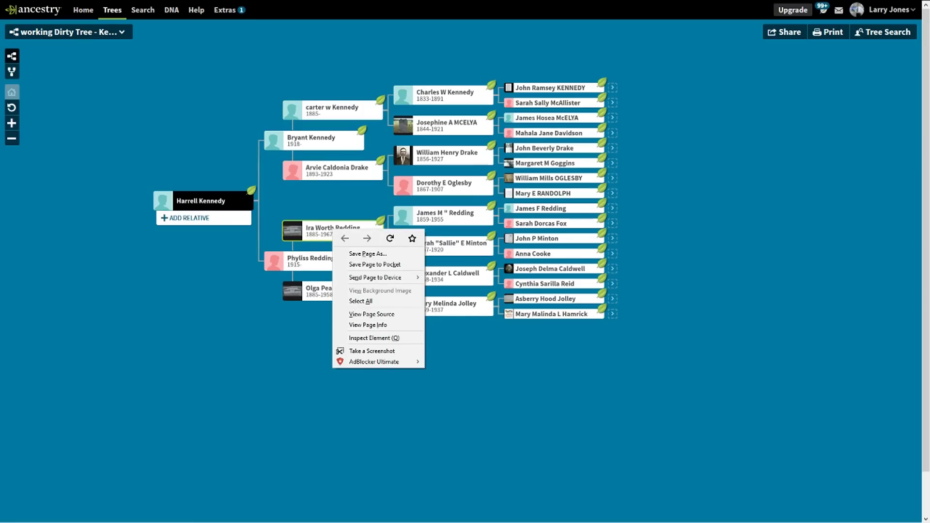
{"action": "left_click", "coordinate": [332, 230]}
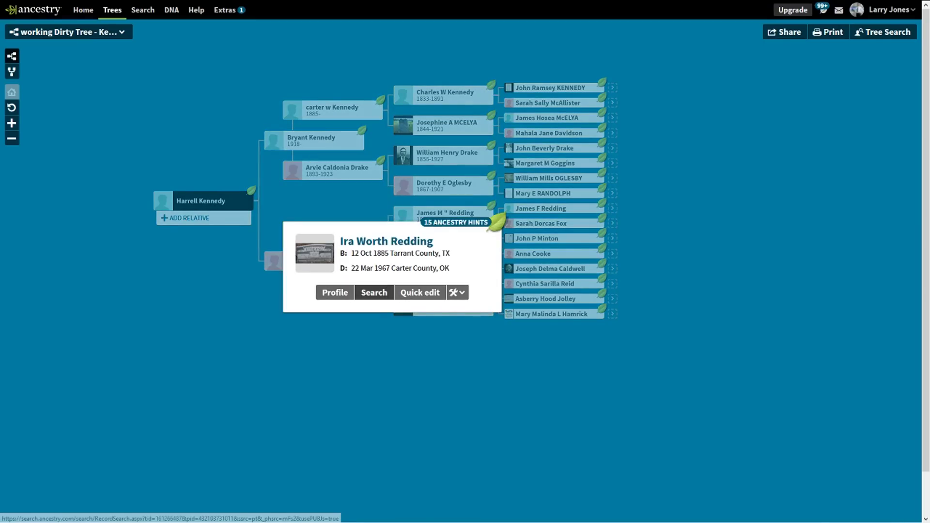
{"action": "right_click", "coordinate": [366, 296]}
{"action": "left_click", "coordinate": [410, 303]}
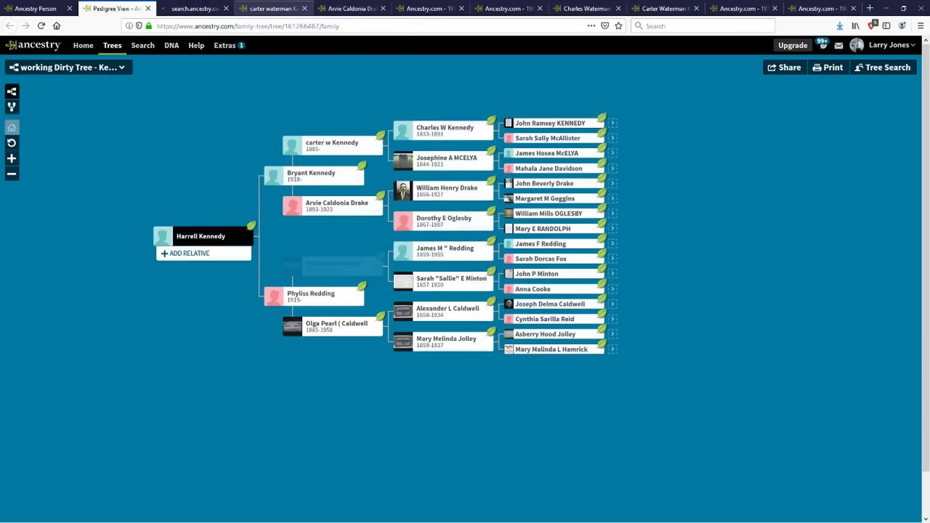
{"action": "left_click", "coordinate": [195, 9]}
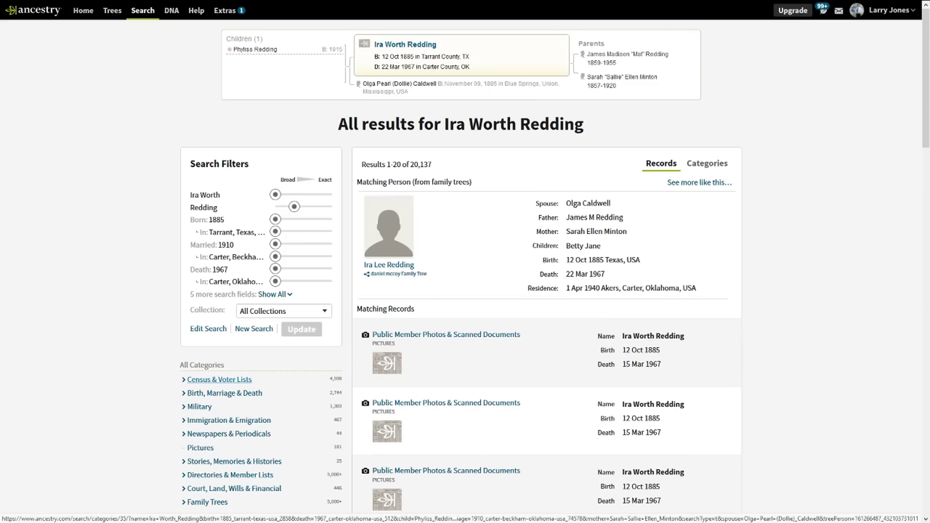
{"action": "left_click", "coordinate": [219, 379]}
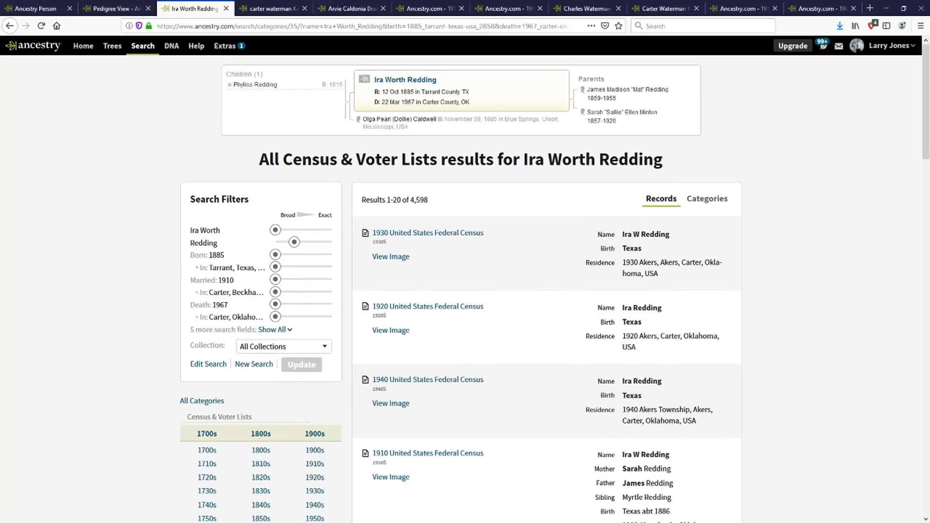
{"action": "left_click", "coordinate": [9, 26]}
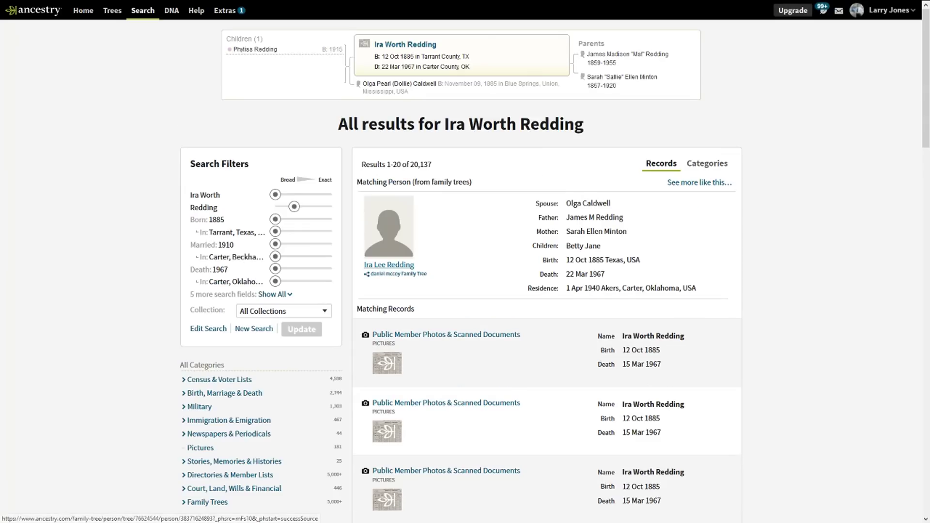
{"action": "left_click", "coordinate": [388, 265]}
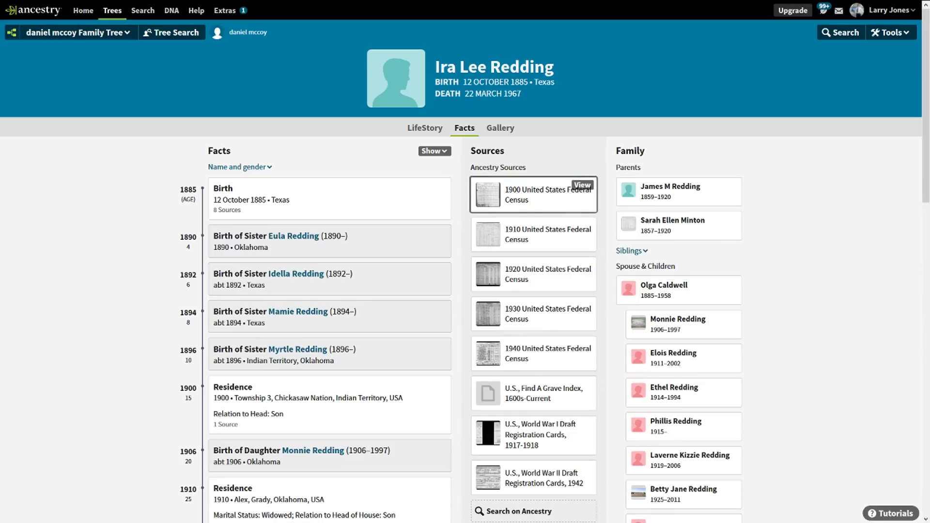
{"action": "left_click_drag", "start_coordinate": [509, 82], "coordinate": [530, 83]}
{"action": "mouse_move", "coordinate": [353, 4]}
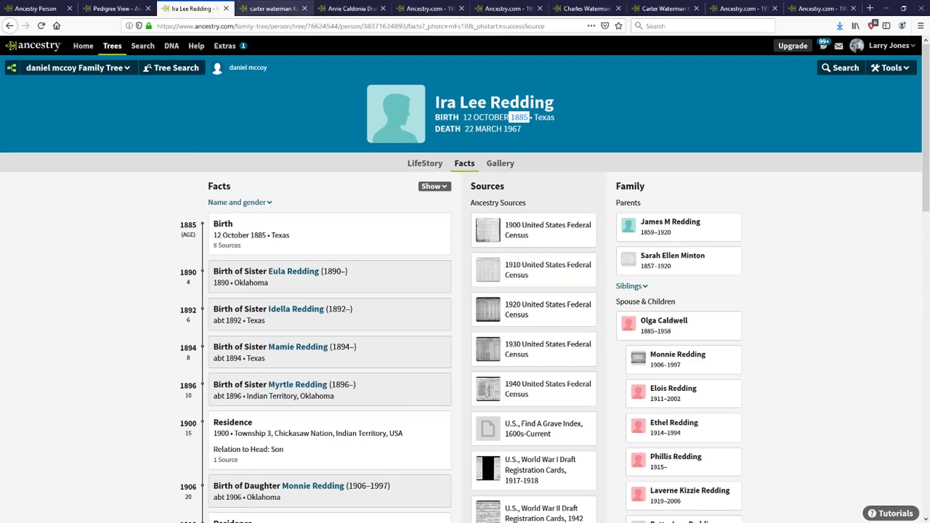
{"action": "left_click", "coordinate": [112, 8]}
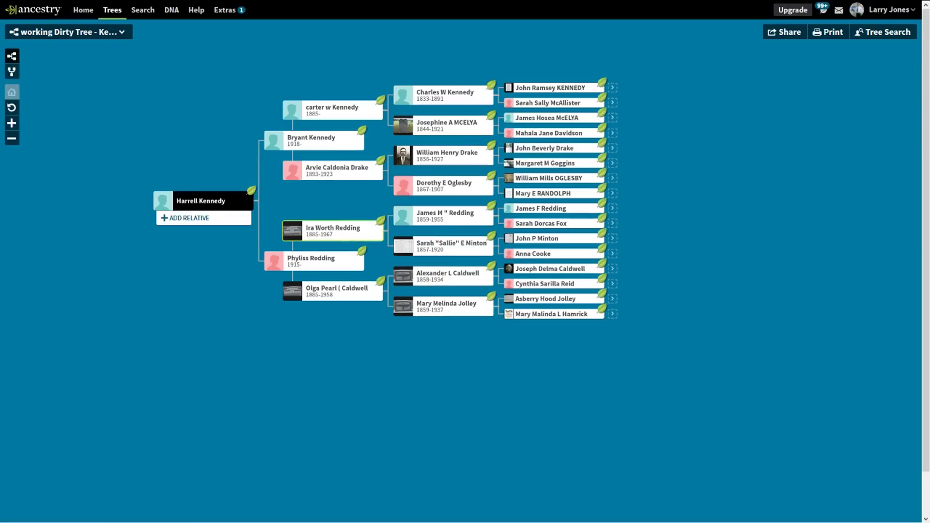
{"action": "left_click", "coordinate": [334, 230]}
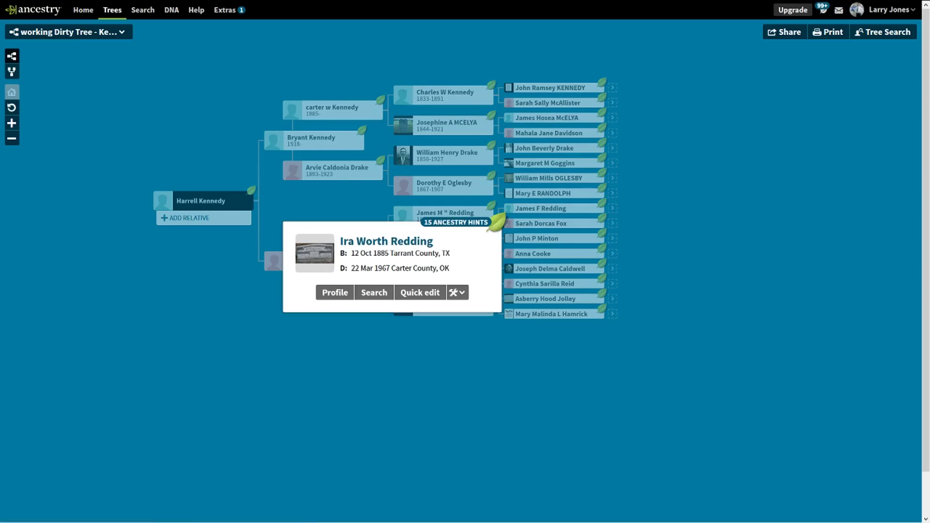
{"action": "left_click", "coordinate": [334, 127]}
{"action": "mouse_move", "coordinate": [274, 2]}
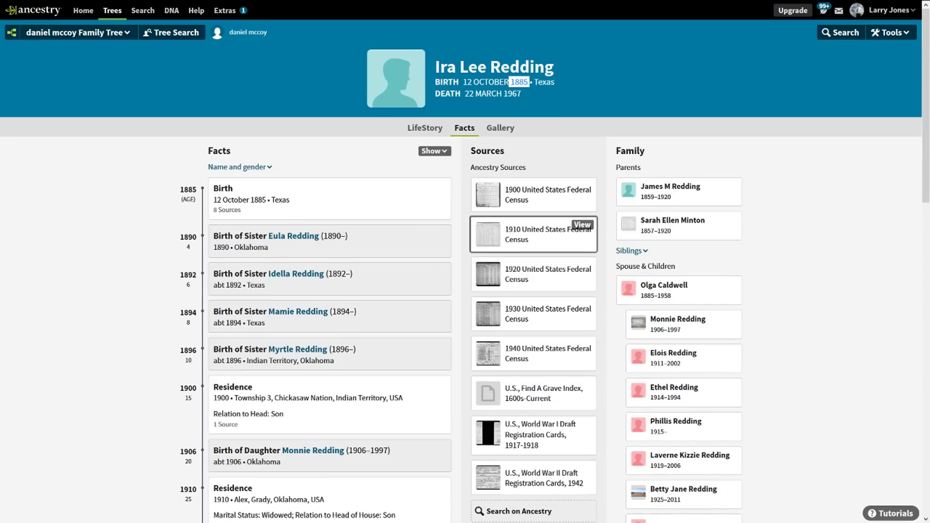
{"action": "left_click", "coordinate": [557, 227]}
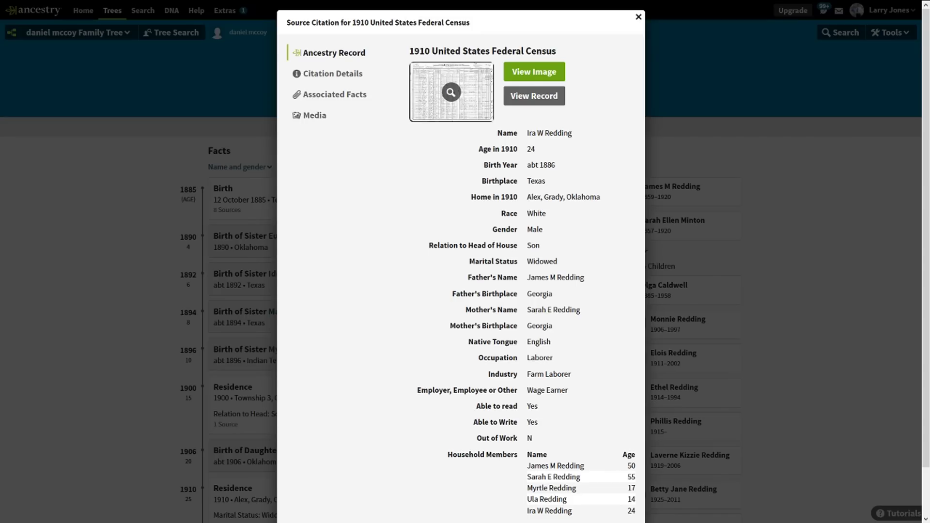
{"action": "key", "text": "Escape"}
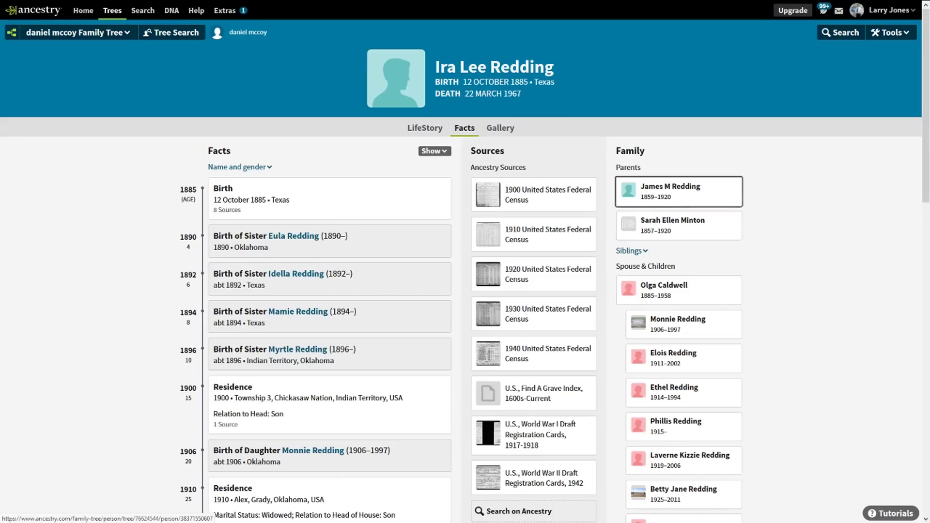
{"action": "left_click", "coordinate": [670, 191]}
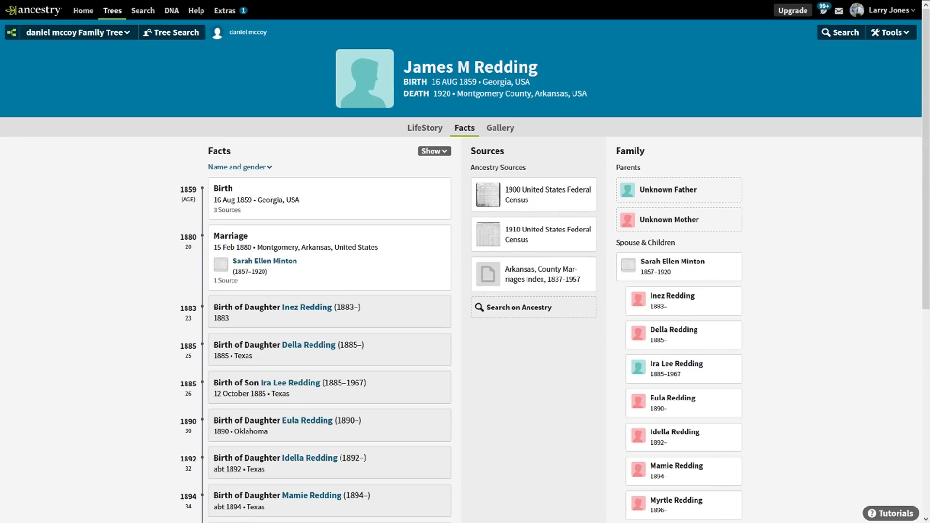
{"action": "mouse_move", "coordinate": [208, 1]}
{"action": "left_click", "coordinate": [123, 7]}
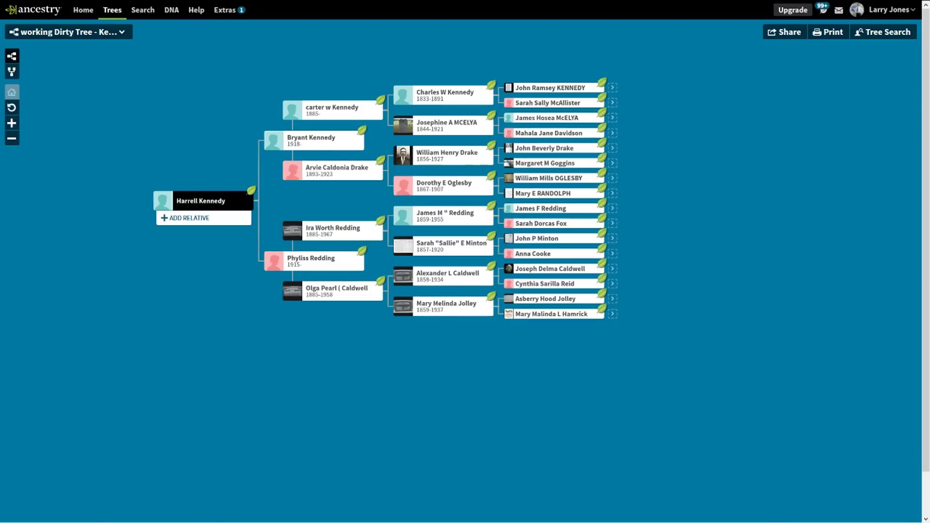
{"action": "left_click", "coordinate": [445, 215]}
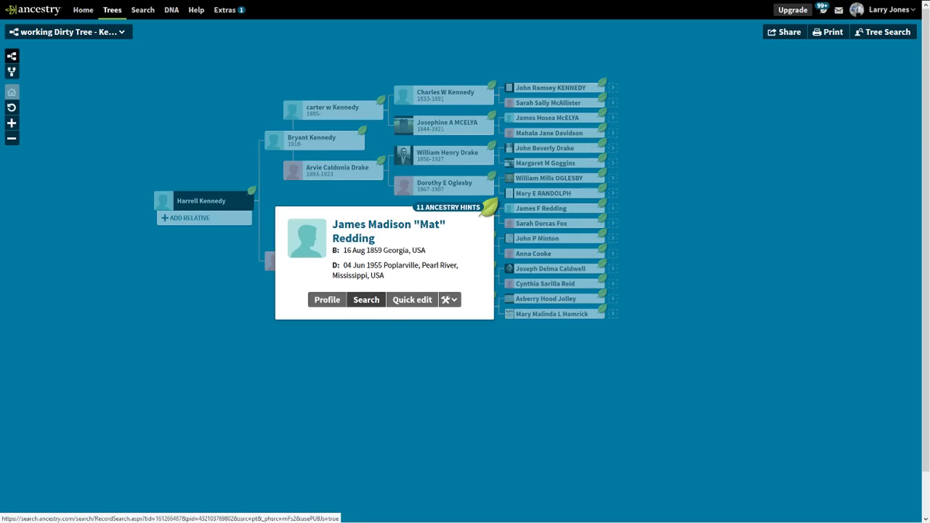
{"action": "left_click", "coordinate": [366, 299]}
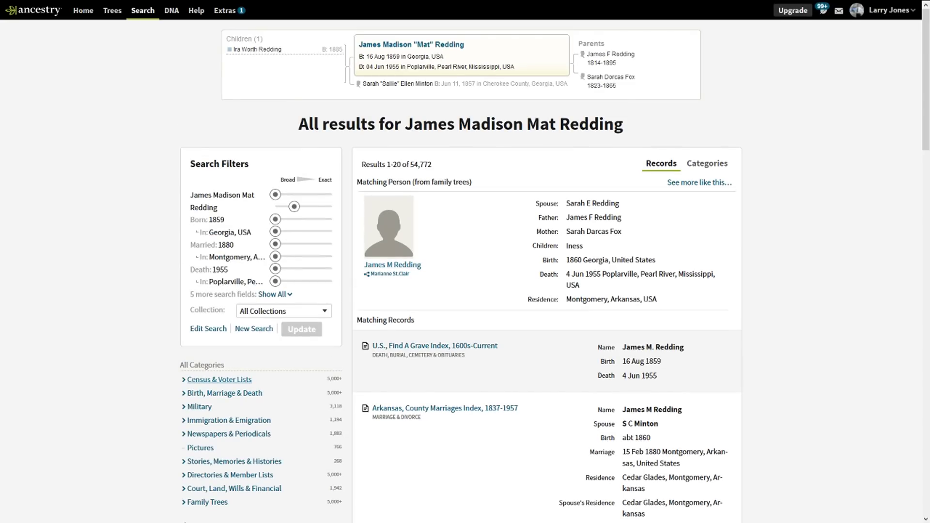
{"action": "left_click", "coordinate": [219, 380]}
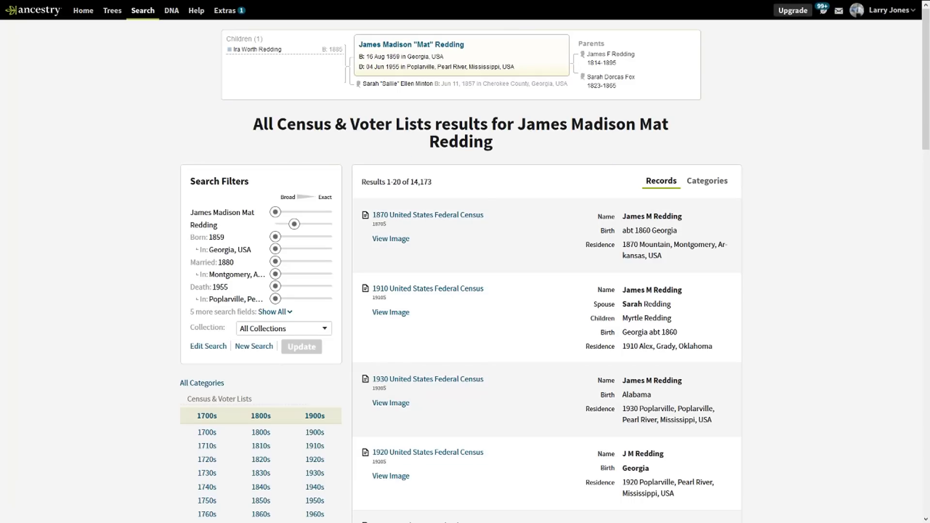
{"action": "mouse_move", "coordinate": [426, 216]}
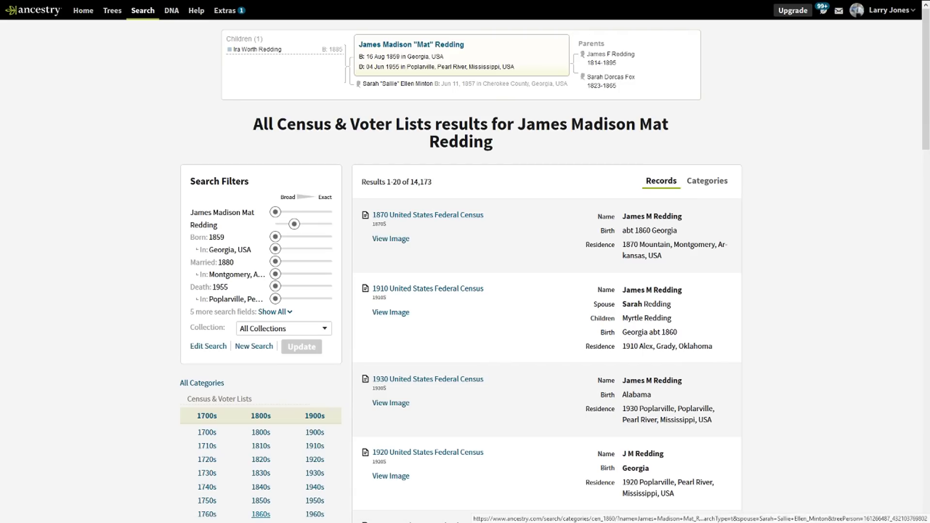
{"action": "left_click", "coordinate": [261, 513]}
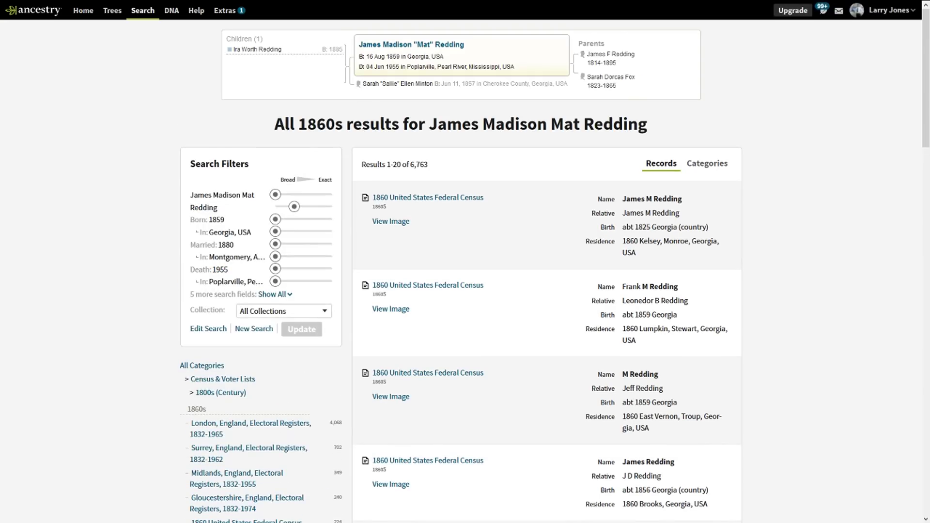
{"action": "mouse_move", "coordinate": [426, 198]}
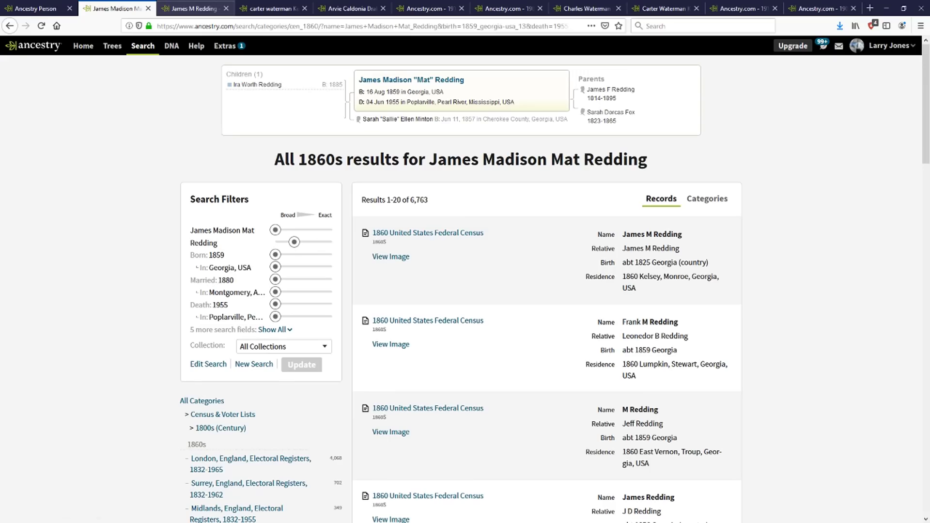
{"action": "left_click", "coordinate": [190, 9]}
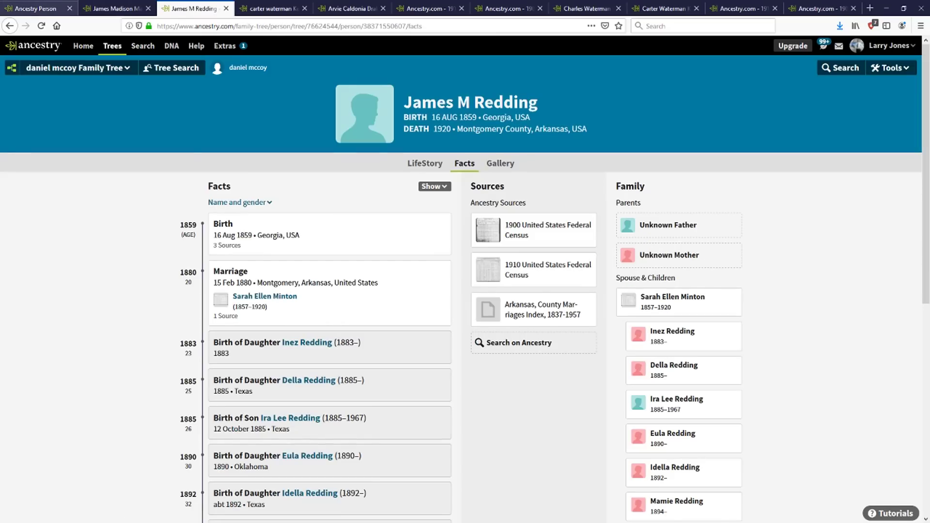
{"action": "left_click", "coordinate": [10, 26]}
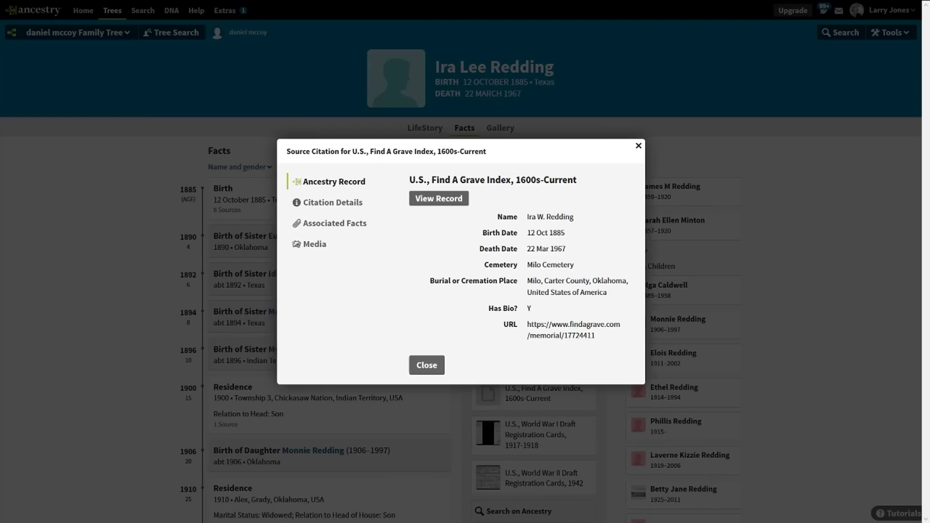
{"action": "left_click", "coordinate": [438, 198]}
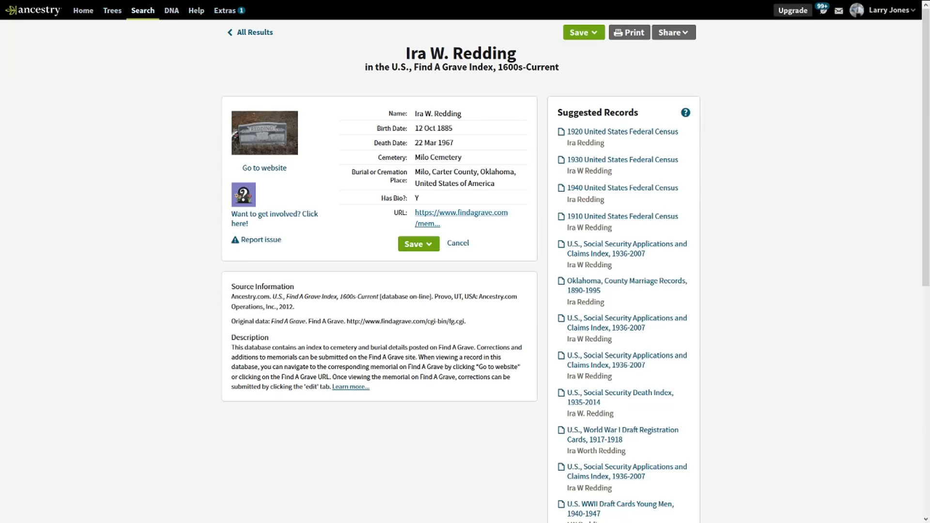
{"action": "left_click", "coordinate": [461, 213]}
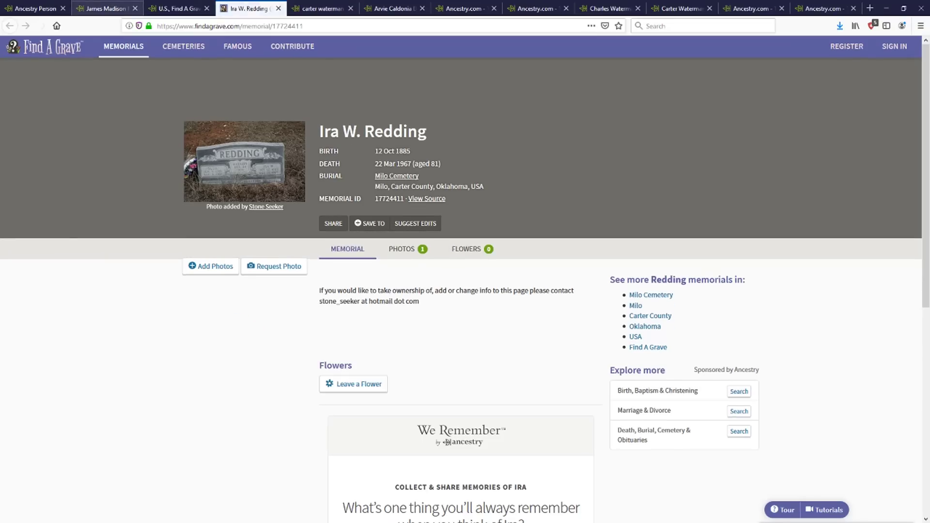
Step: Return to the Kennedy family tree pedigree via the Trees list, in full screen
{"action": "left_click", "coordinate": [107, 8]}
{"action": "left_click", "coordinate": [176, 8]}
{"action": "key", "text": "ctrl+shift+Tab"}
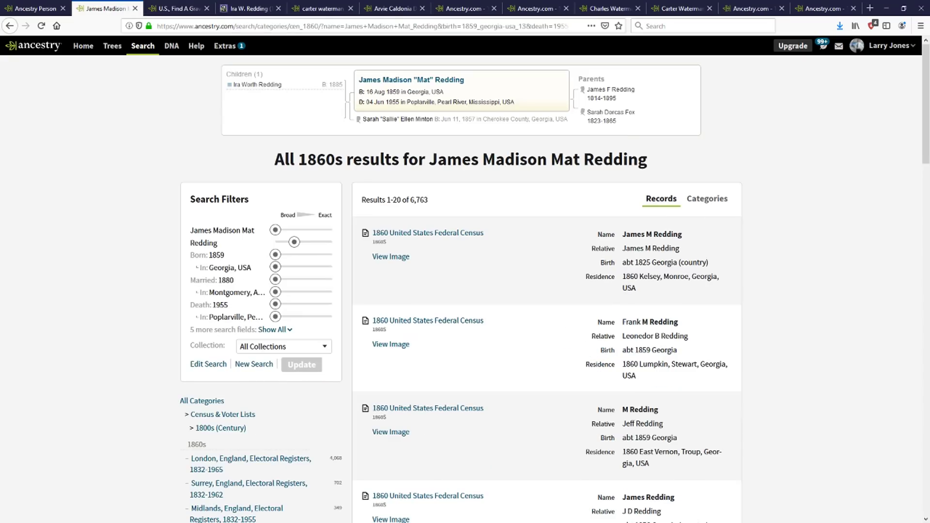
{"action": "left_click", "coordinate": [112, 46]}
{"action": "key", "text": "F11"}
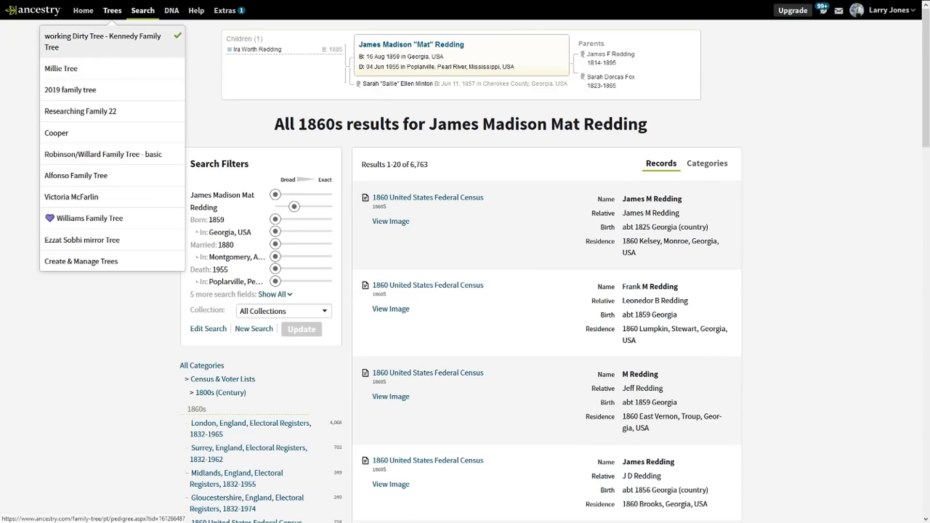
{"action": "left_click", "coordinate": [103, 41]}
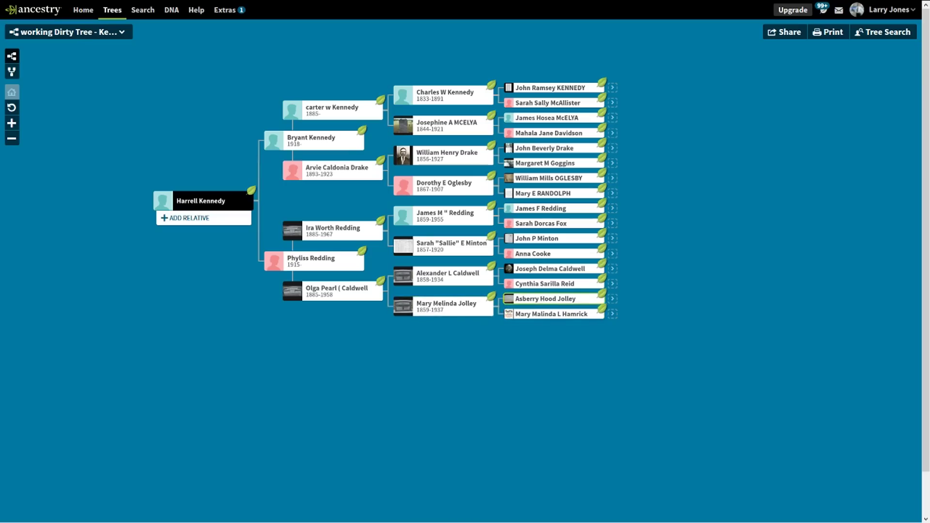
{"action": "left_click", "coordinate": [544, 299]}
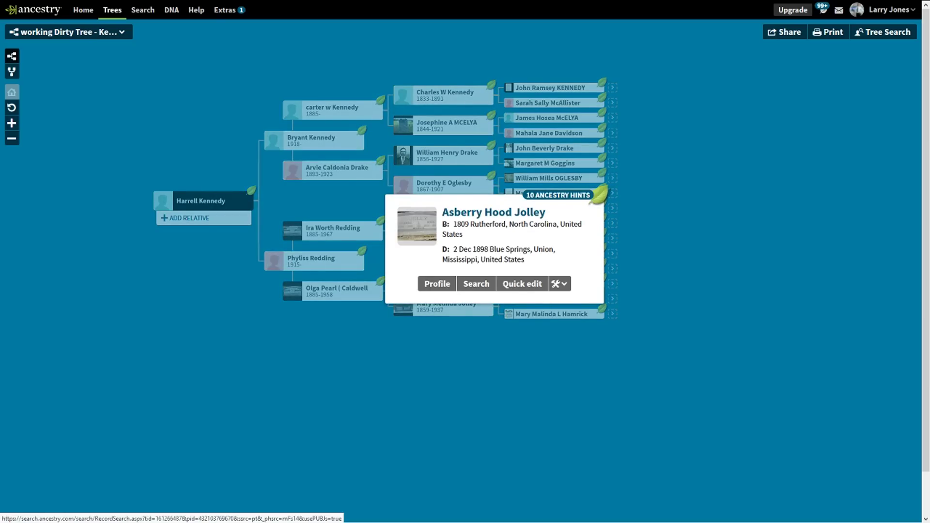
{"action": "right_click", "coordinate": [437, 284]}
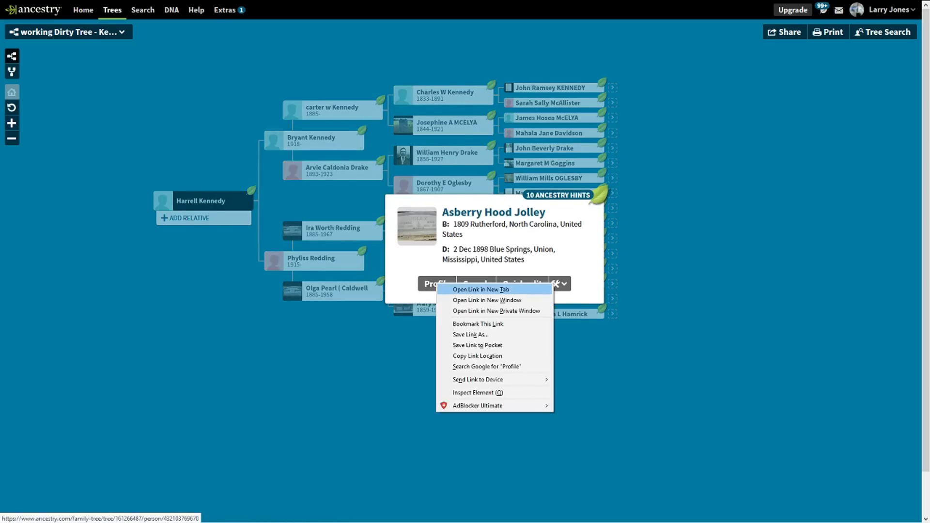
{"action": "key", "text": "Escape"}
{"action": "mouse_move", "coordinate": [169, 6]}
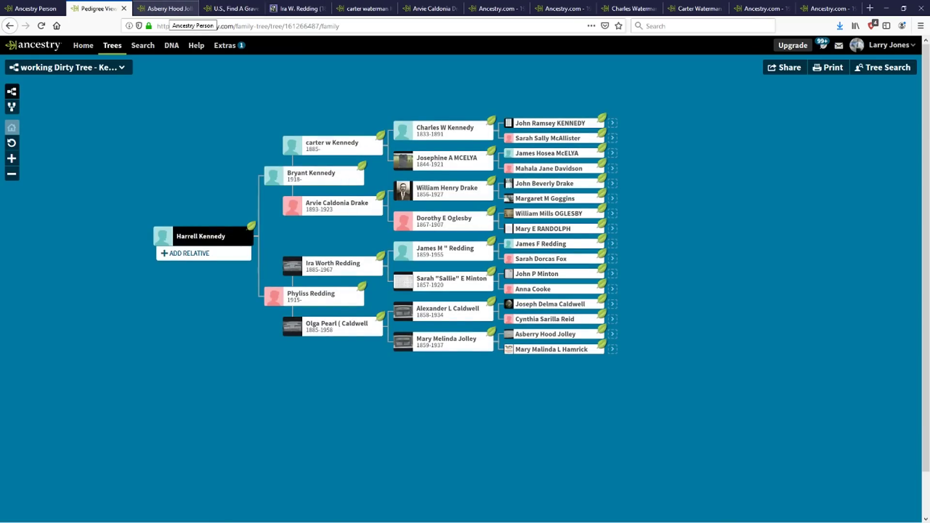
{"action": "left_click", "coordinate": [164, 8]}
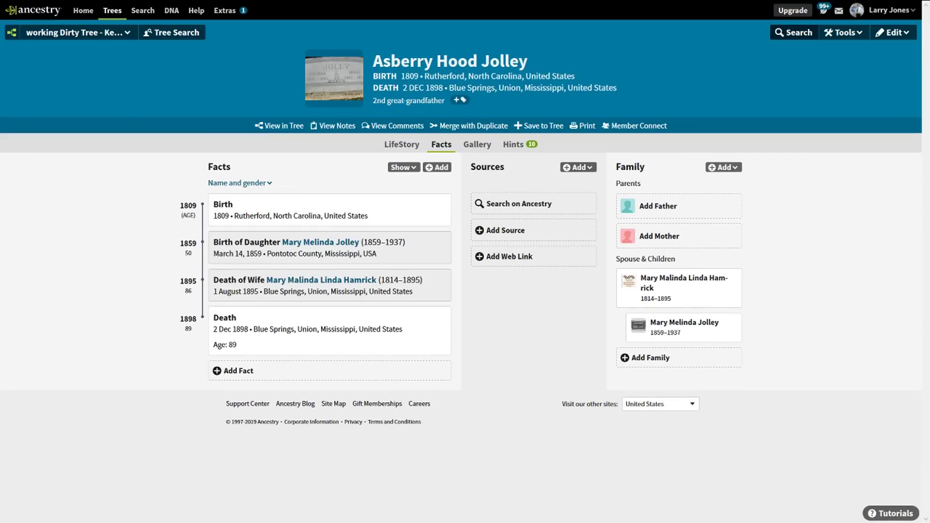
Step: Open Asberry H Jolly's 1860 census record from his census and voter list results
{"action": "left_click", "coordinate": [793, 32]}
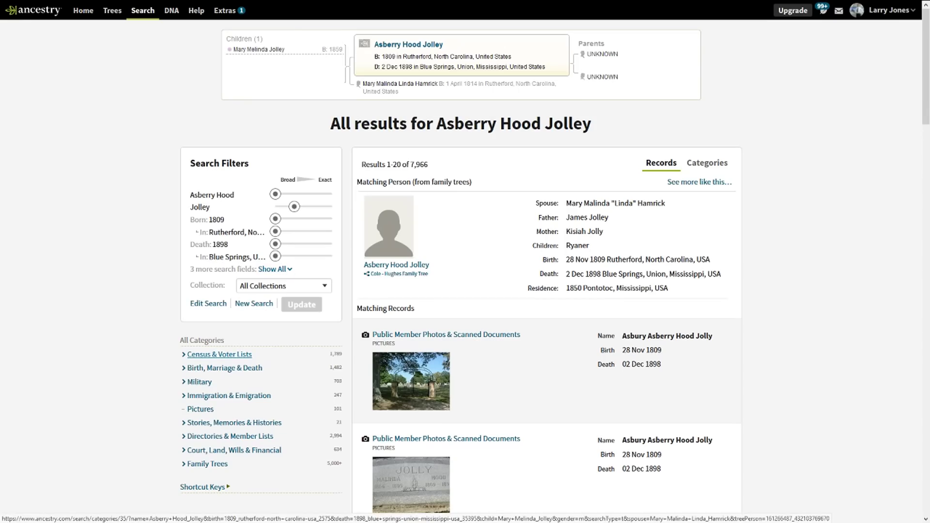
{"action": "left_click", "coordinate": [219, 354]}
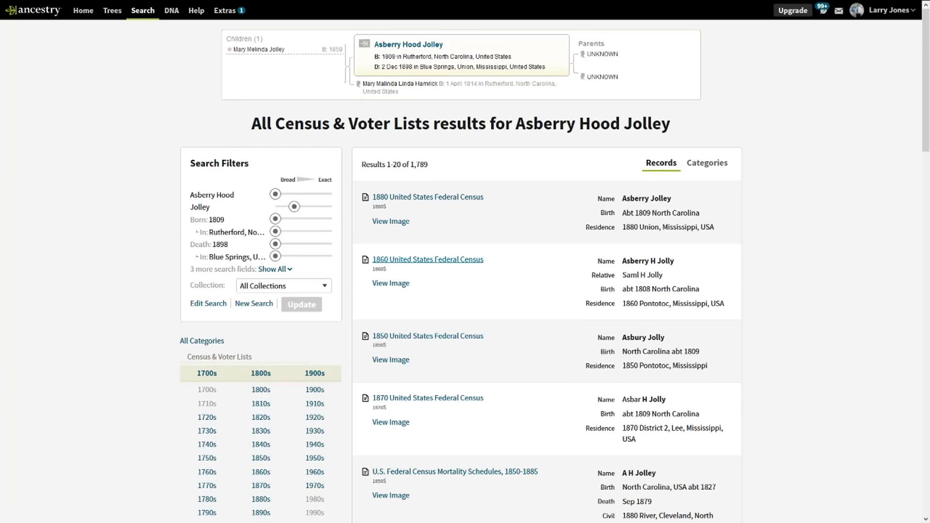
{"action": "mouse_move", "coordinate": [465, 260]}
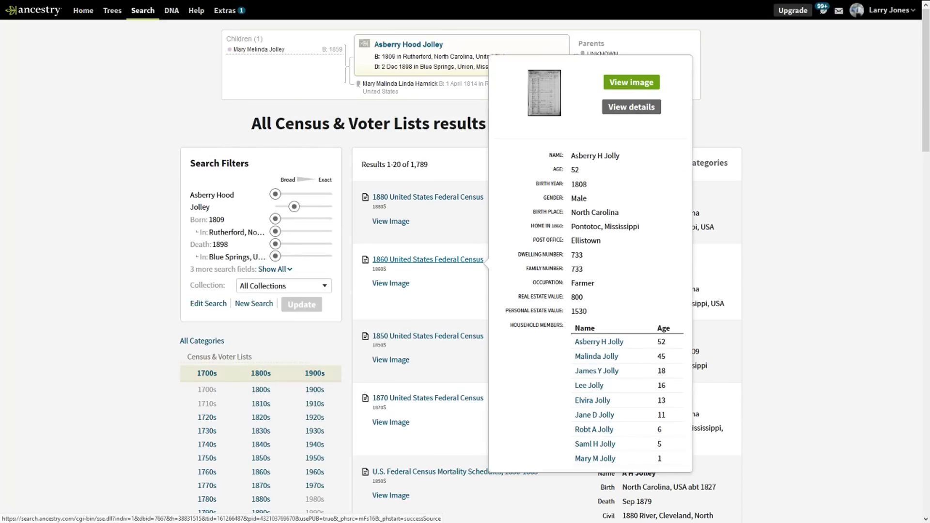
{"action": "left_click", "coordinate": [465, 260]}
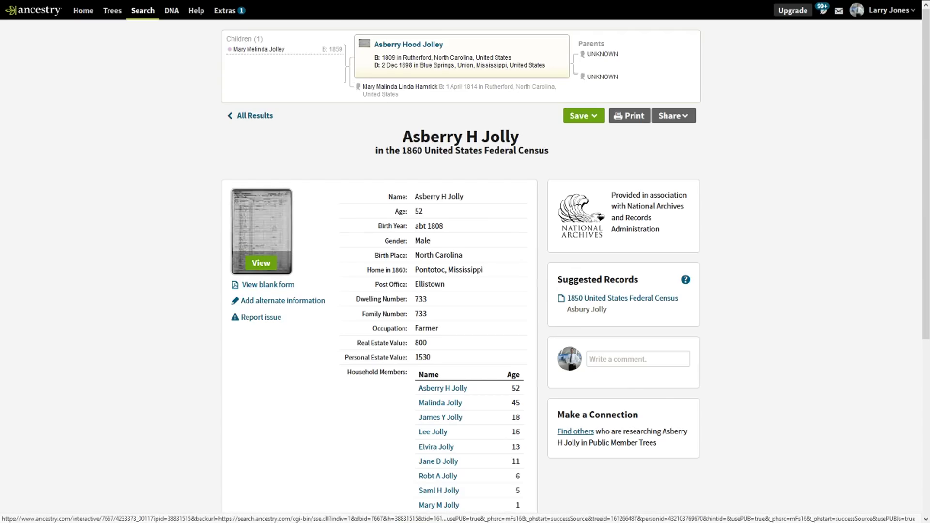
{"action": "mouse_move", "coordinate": [233, 2]}
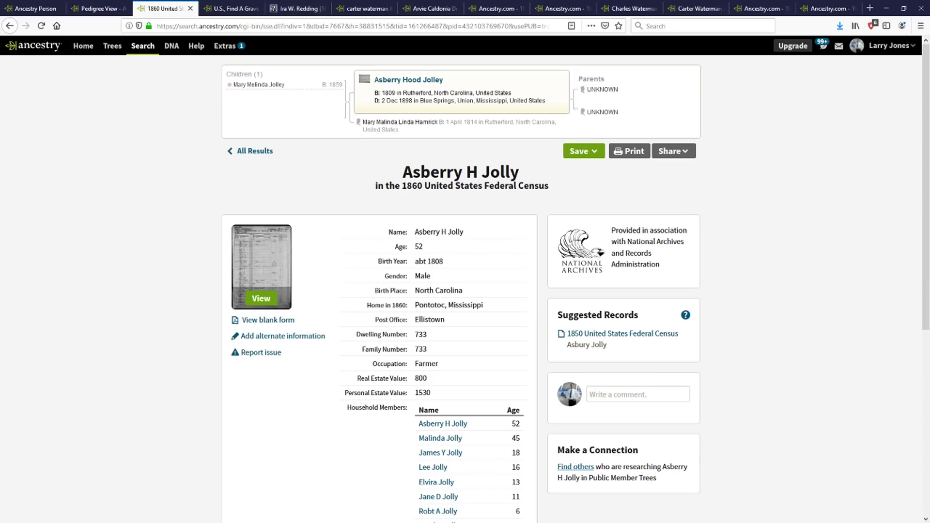
{"action": "left_click", "coordinate": [99, 8]}
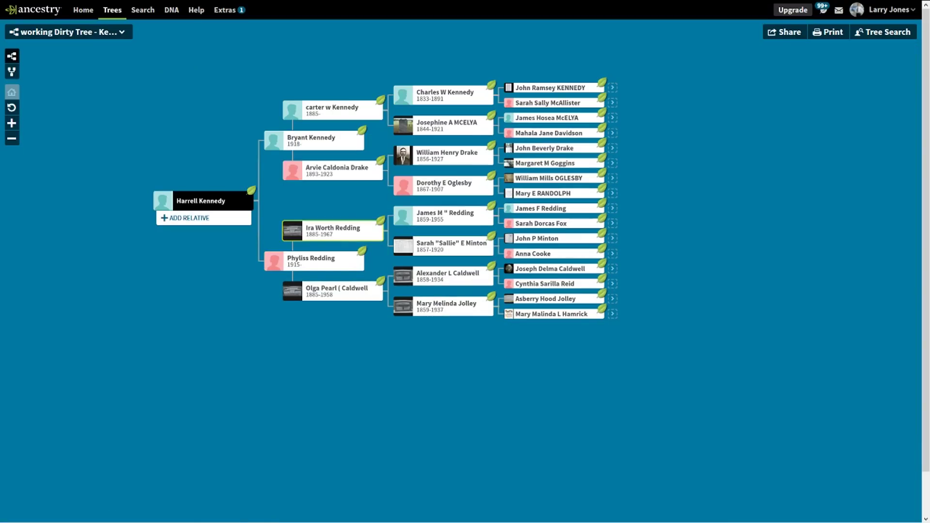
{"action": "left_click", "coordinate": [332, 231]}
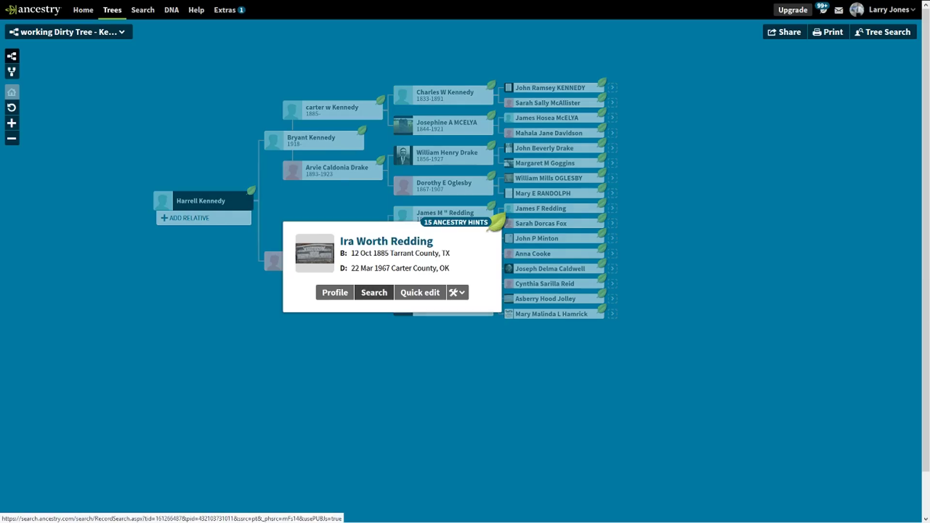
{"action": "right_click", "coordinate": [337, 290]}
{"action": "left_click", "coordinate": [357, 296]}
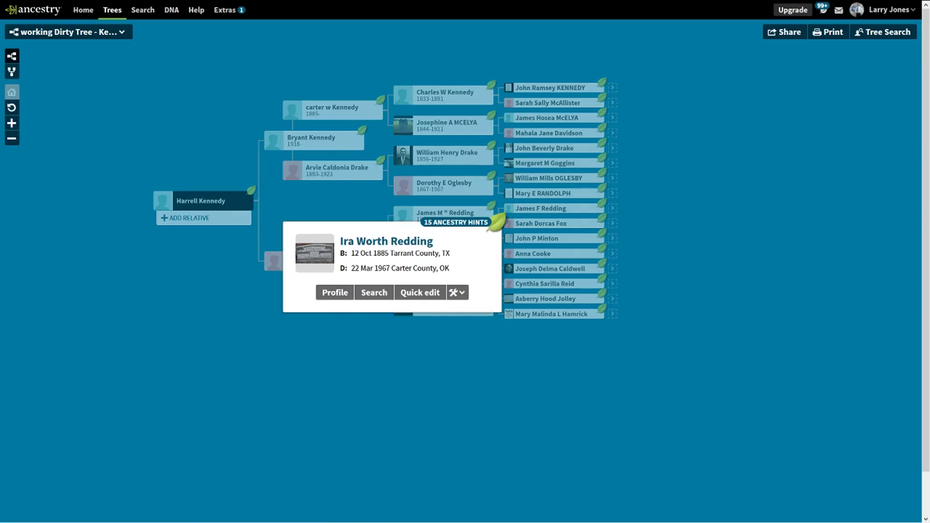
{"action": "left_click", "coordinate": [359, 335]}
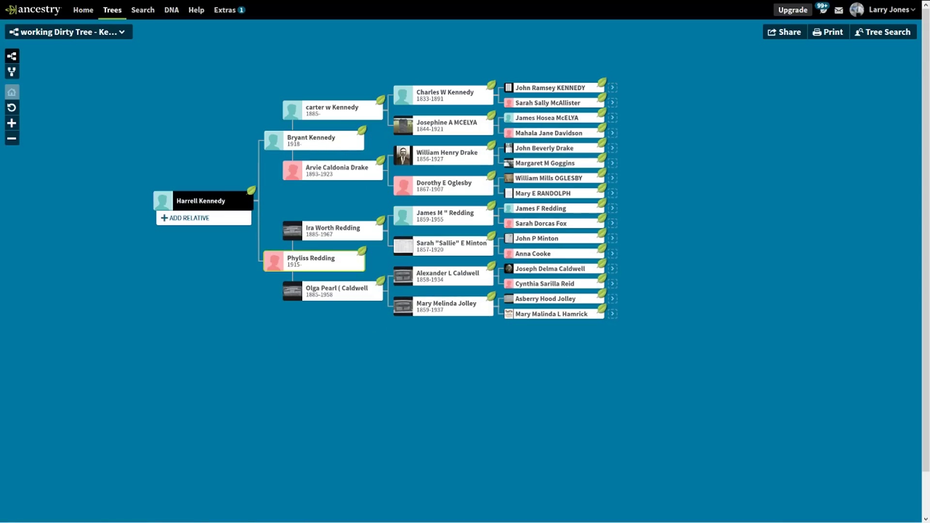
{"action": "right_click", "coordinate": [327, 237]}
{"action": "key", "text": "Escape"}
{"action": "left_click", "coordinate": [333, 231]}
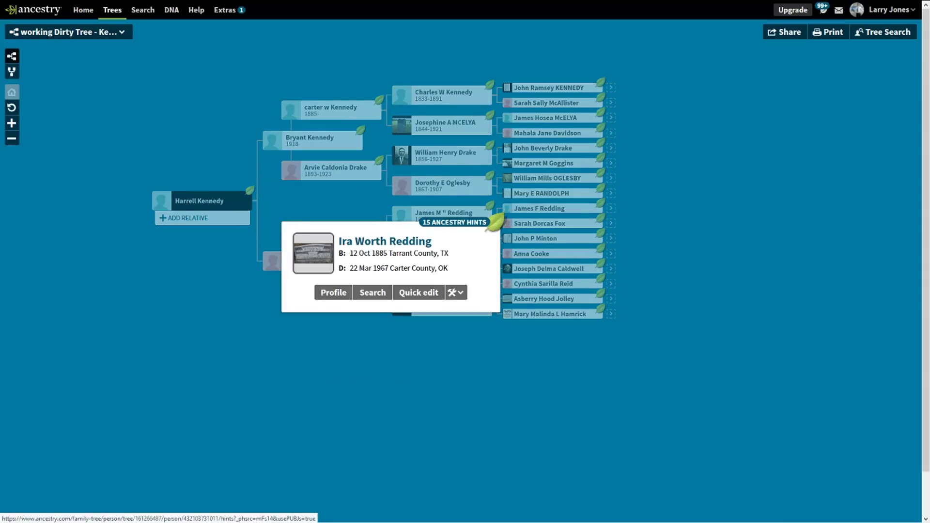
{"action": "right_click", "coordinate": [358, 295]}
{"action": "left_click", "coordinate": [382, 302]}
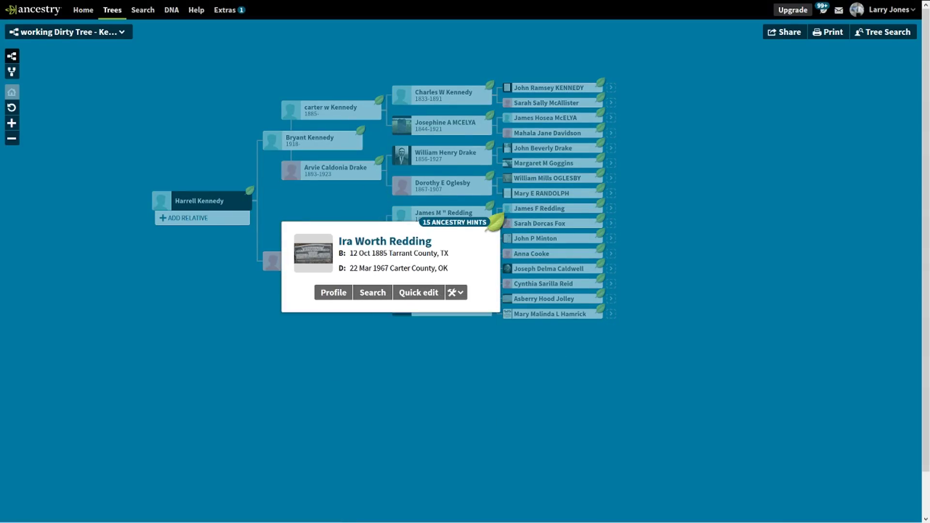
{"action": "key", "text": "Escape"}
{"action": "left_click", "coordinate": [203, 9]}
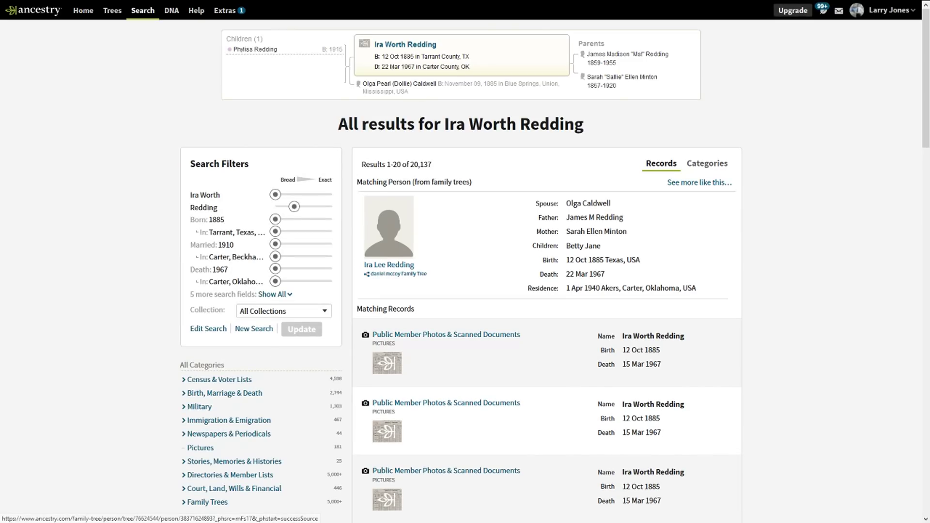
{"action": "left_click", "coordinate": [389, 264]}
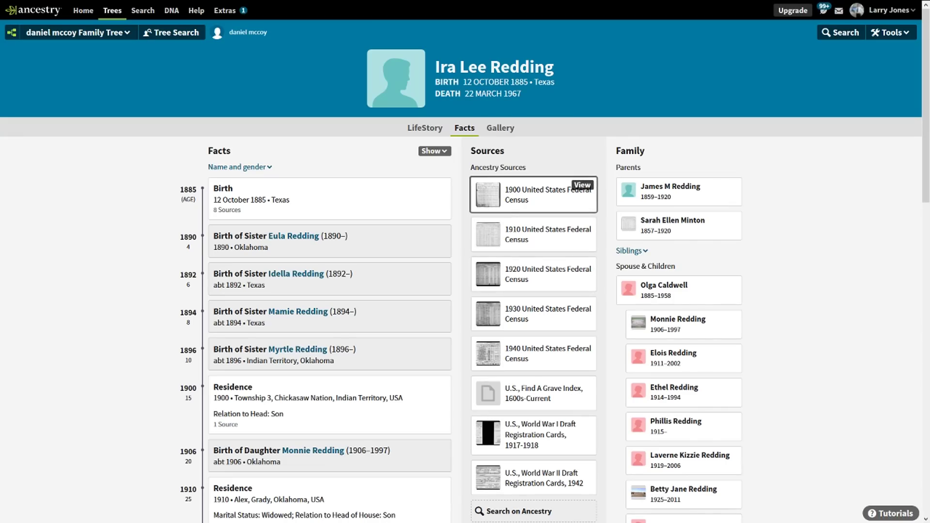
{"action": "left_click", "coordinate": [582, 185]}
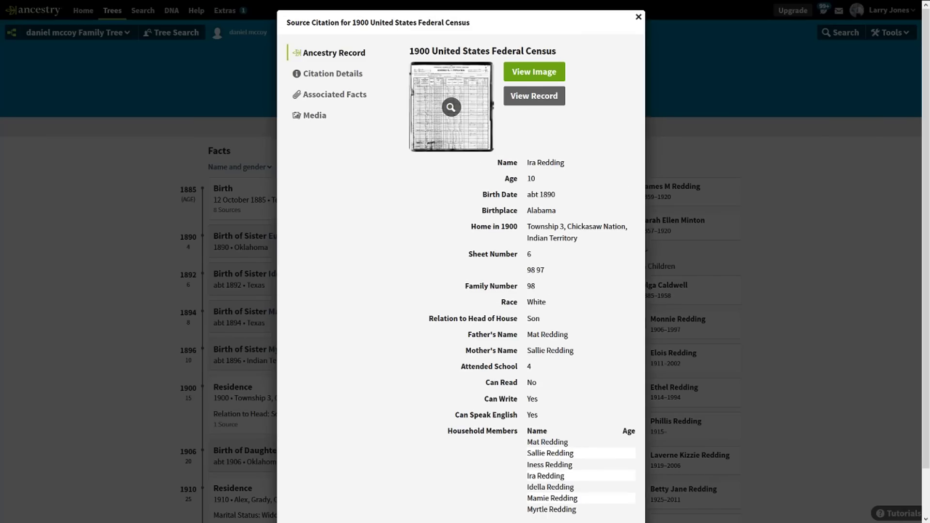
{"action": "left_click", "coordinate": [639, 17]}
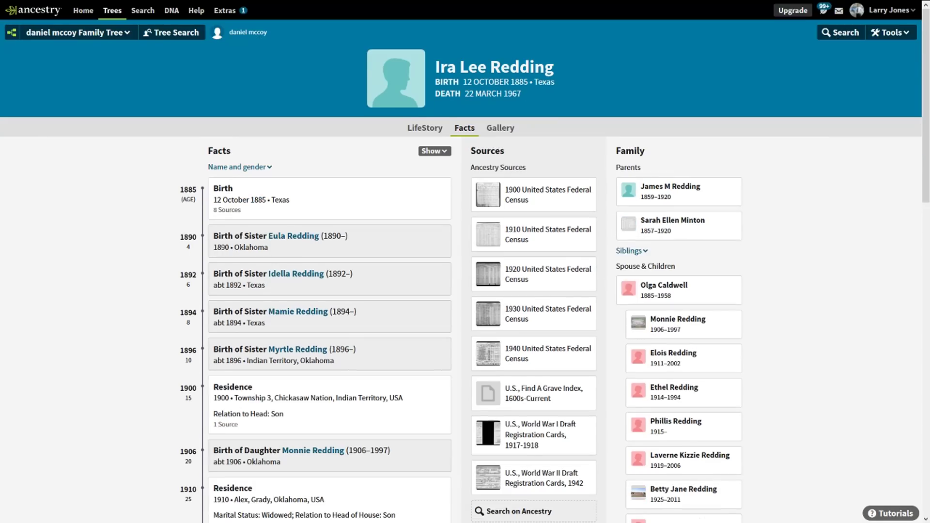
{"action": "mouse_move", "coordinate": [373, 1]}
{"action": "left_click", "coordinate": [141, 8]}
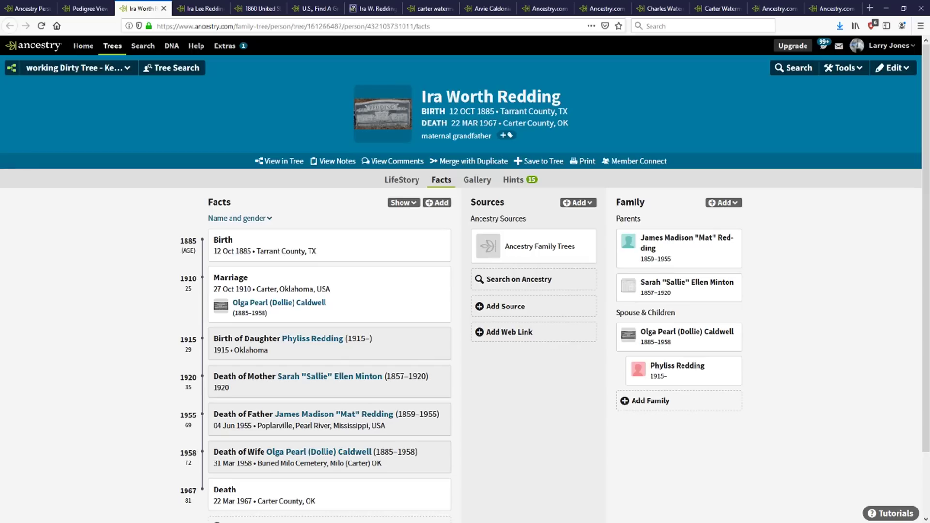
{"action": "key", "text": "ctrl+shift+Tab"}
{"action": "key", "text": "F11"}
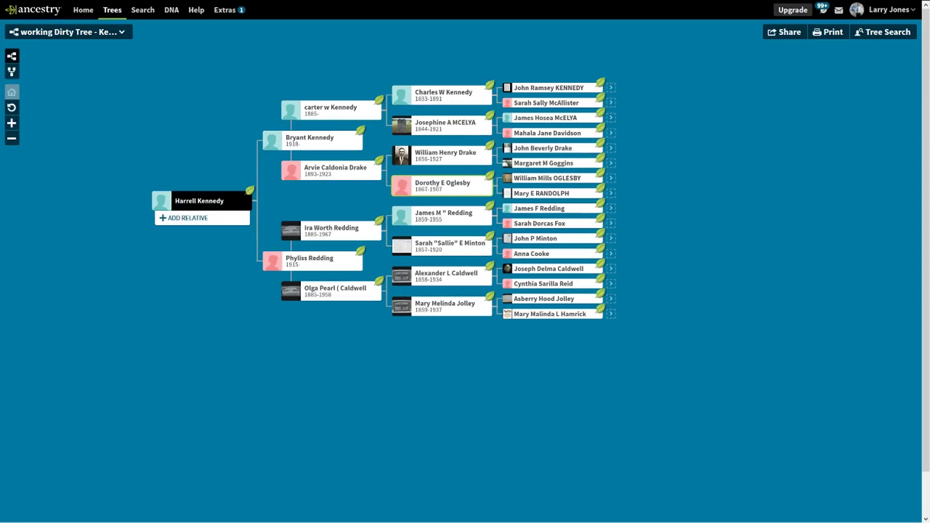
{"action": "left_click", "coordinate": [443, 215]}
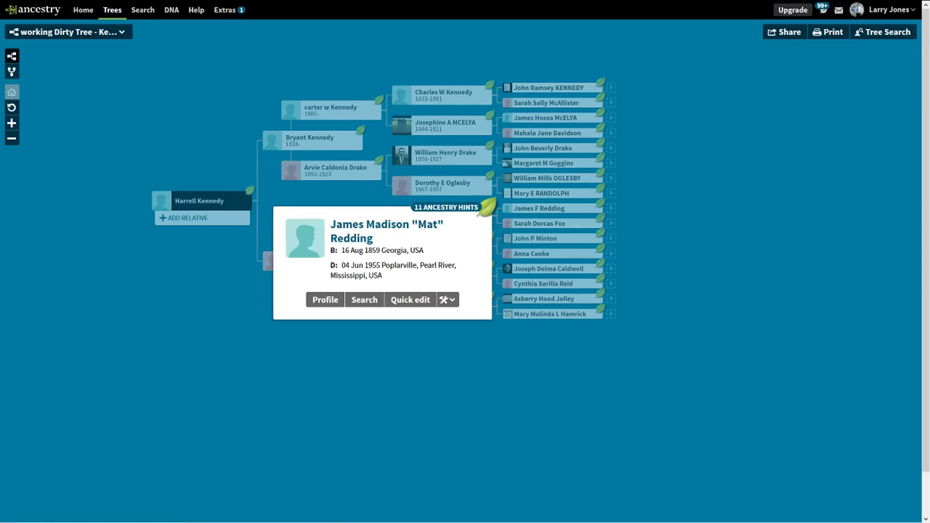
{"action": "key", "text": "Escape"}
{"action": "key", "text": "F11"}
{"action": "key", "text": "ctrl+Tab"}
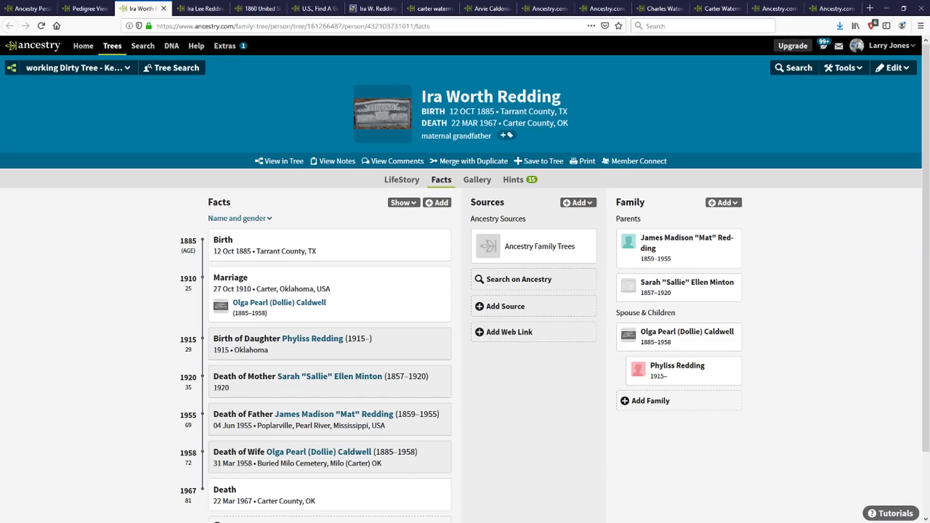
{"action": "key", "text": "ctrl+Tab"}
{"action": "key", "text": "F11"}
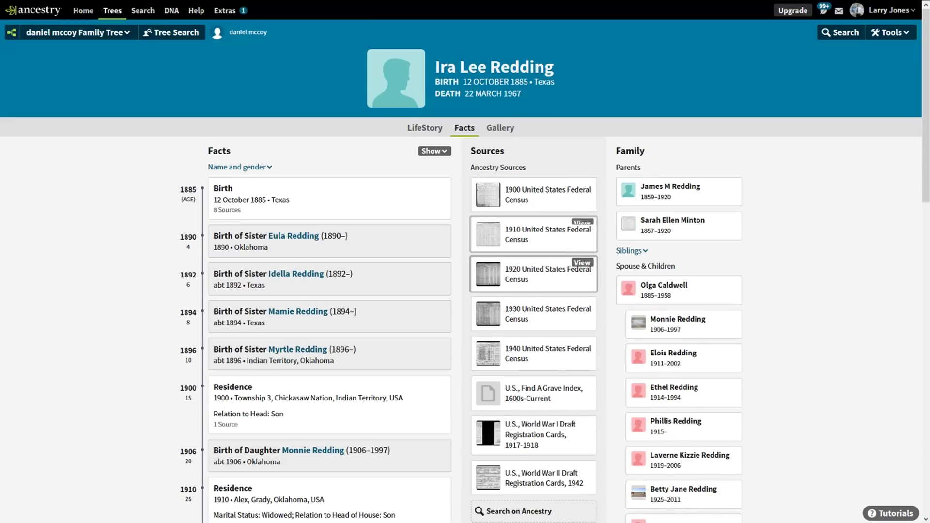
{"action": "left_click", "coordinate": [582, 264]}
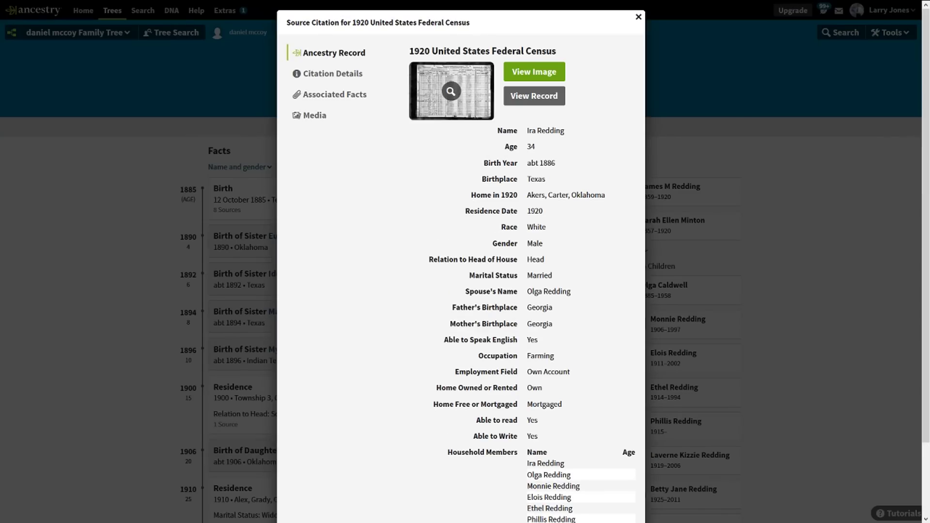
{"action": "key", "text": "Escape"}
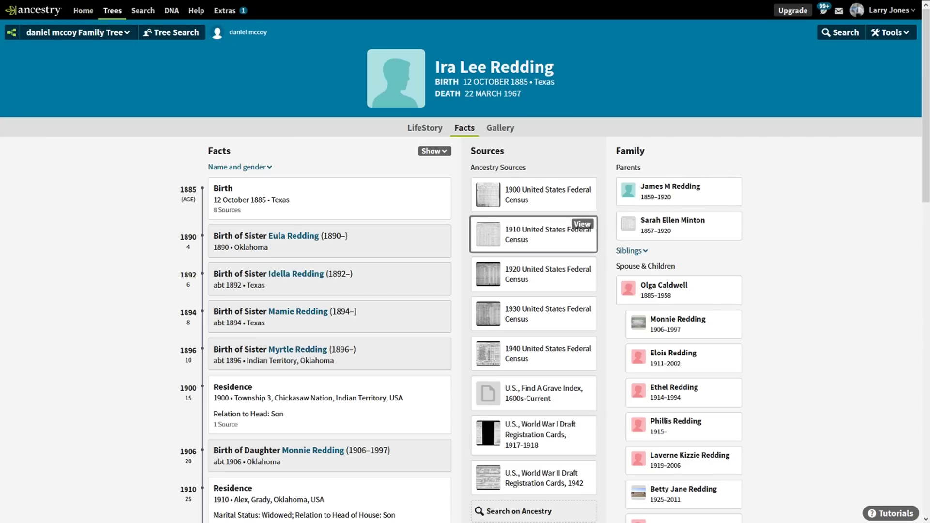
{"action": "left_click", "coordinate": [582, 224]}
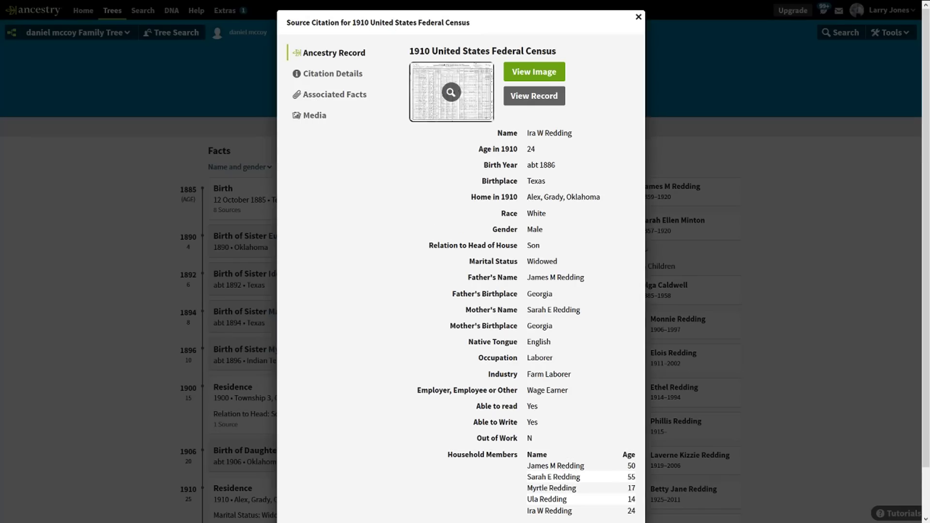
{"action": "key", "text": "Escape"}
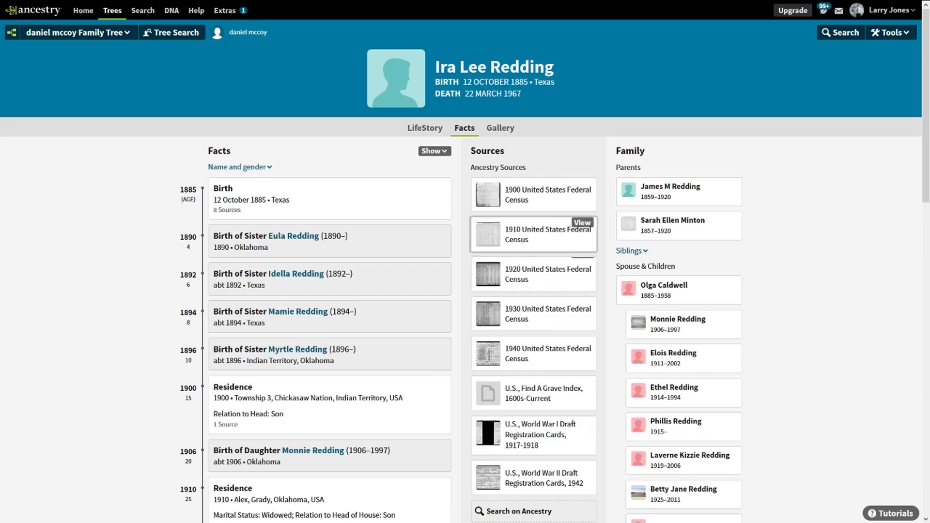
{"action": "left_click", "coordinate": [583, 185]}
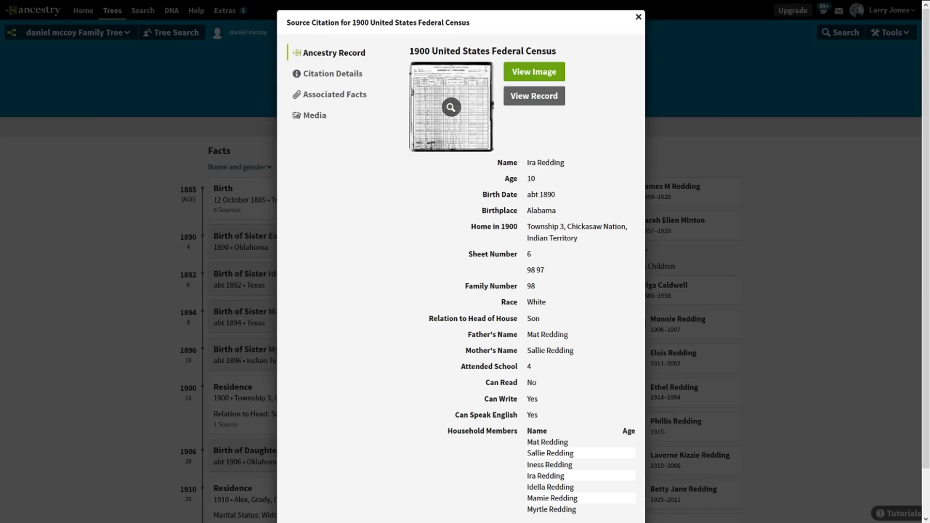
{"action": "left_click", "coordinate": [639, 17]}
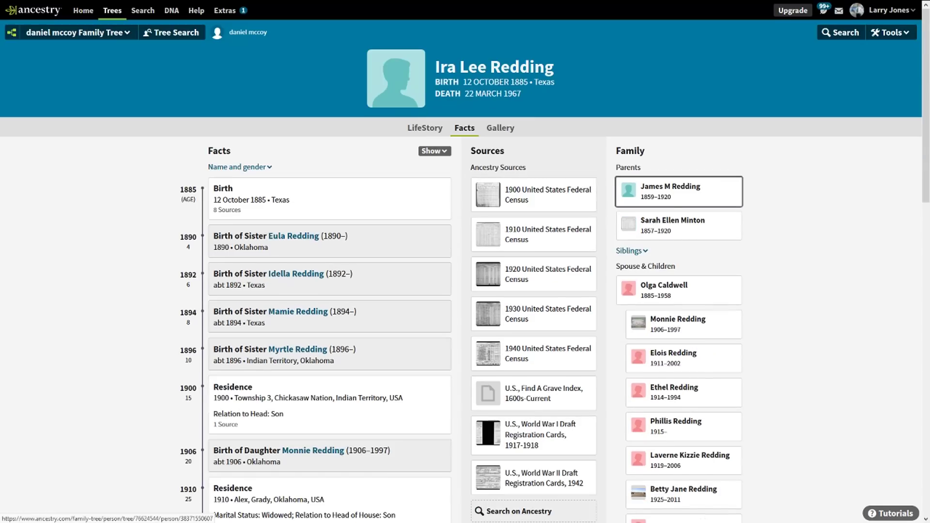
{"action": "left_click", "coordinate": [678, 191]}
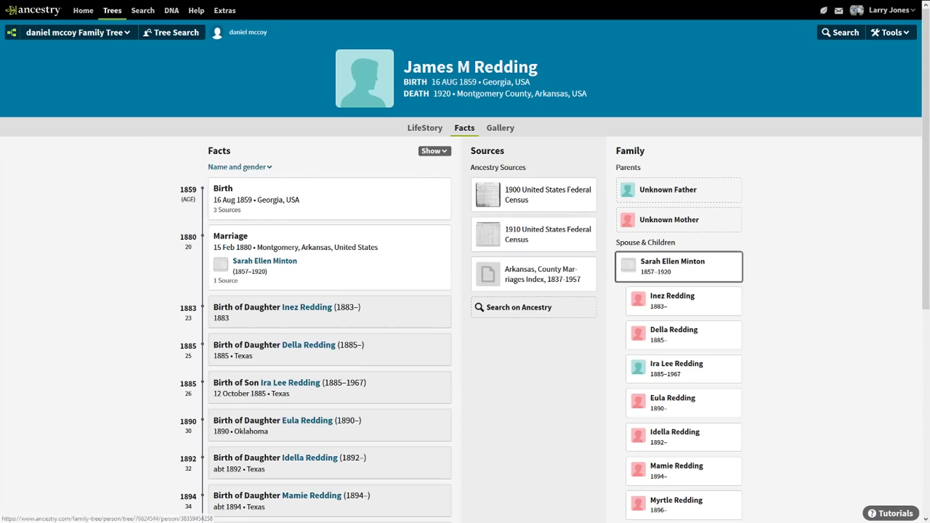
{"action": "left_click", "coordinate": [678, 266]}
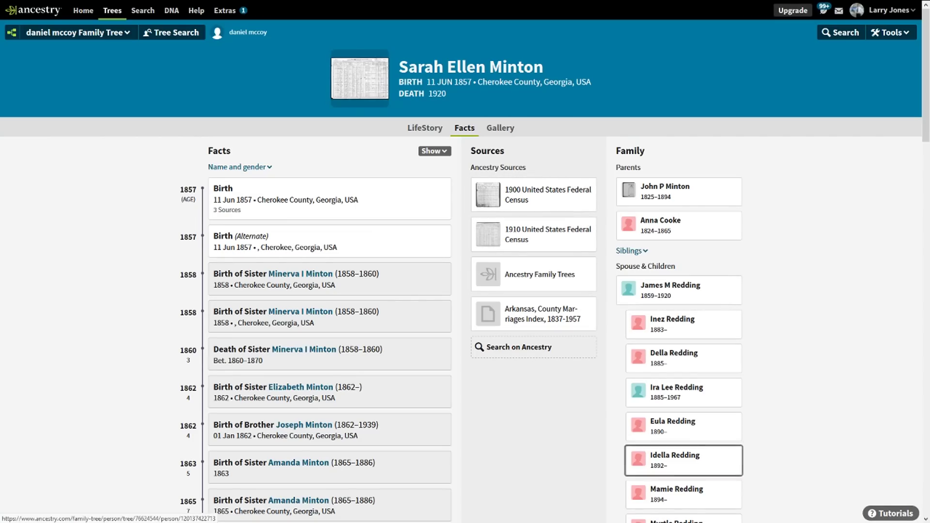
{"action": "mouse_move", "coordinate": [257, 1]}
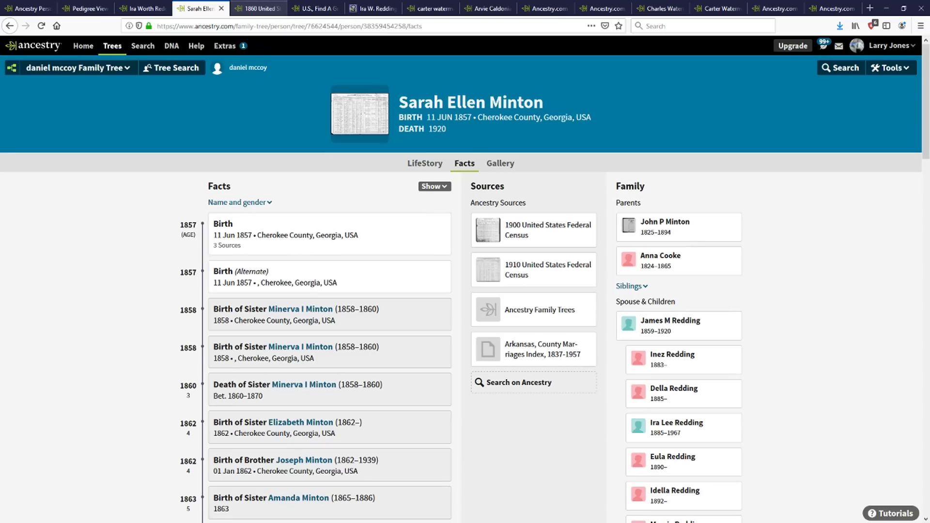
{"action": "left_click", "coordinate": [145, 9]}
{"action": "left_click", "coordinate": [86, 8]}
Step: Compare the name and birth/death dates on Ira W. Redding's Find A Grave index record
{"action": "key", "text": "ctrl+Tab"}
{"action": "key", "text": "ctrl+Tab"}
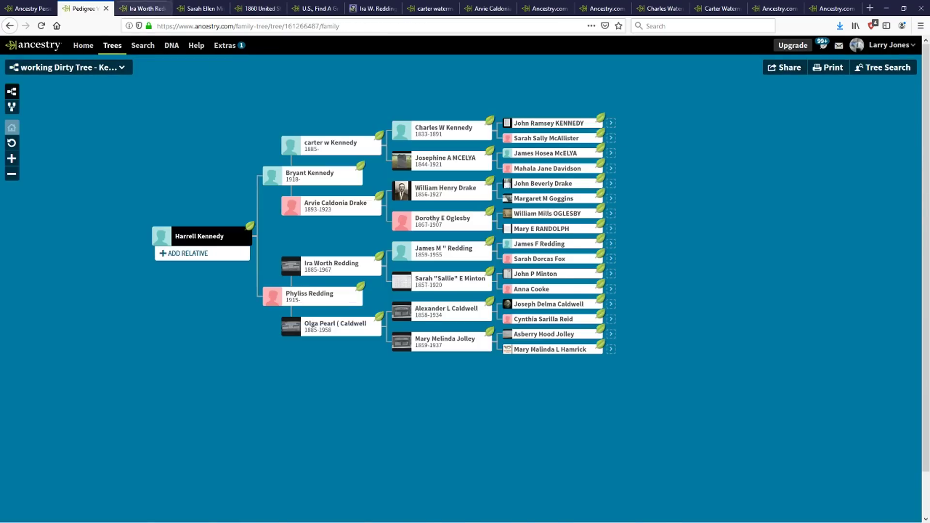
{"action": "key", "text": "ctrl+Tab"}
{"action": "key", "text": "ctrl+Tab"}
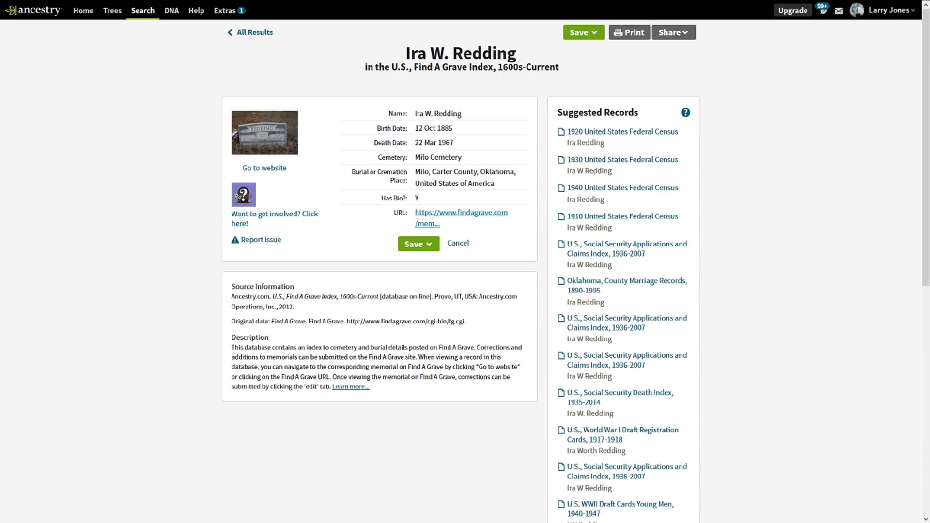
{"action": "left_click_drag", "start_coordinate": [451, 113], "coordinate": [416, 114]}
{"action": "left_click_drag", "start_coordinate": [453, 143], "coordinate": [415, 129]}
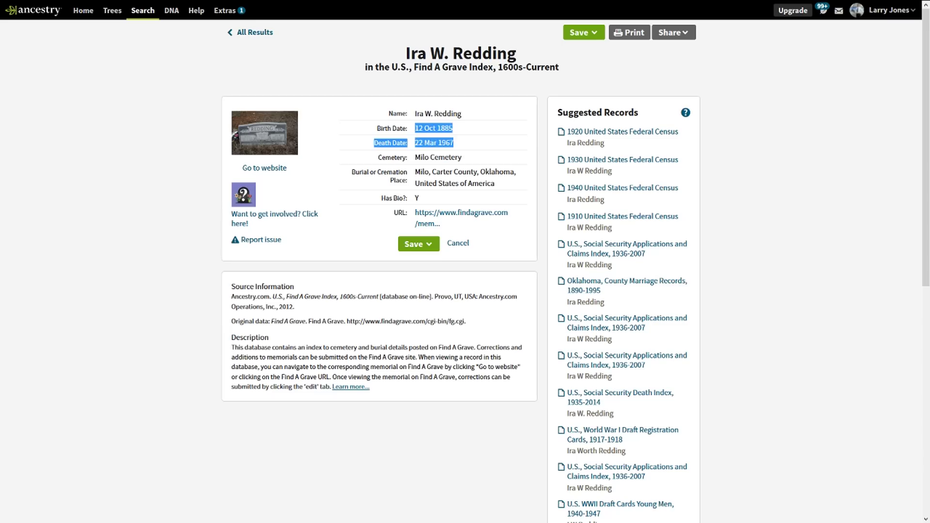
{"action": "left_click", "coordinate": [415, 128]}
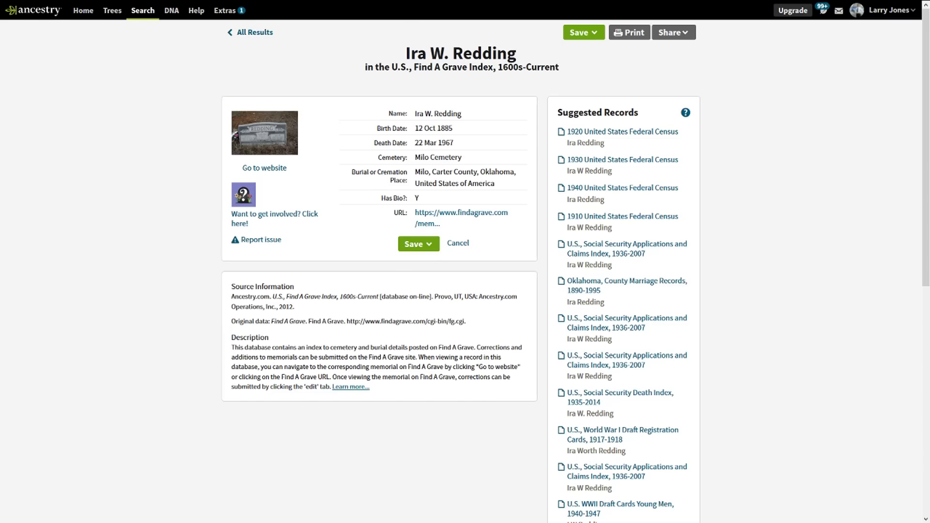
Step: Check Ira's pedigree card and profile, close extra tabs, and open his Find A Grave memorial
{"action": "mouse_move", "coordinate": [204, 2]}
{"action": "left_click", "coordinate": [86, 6]}
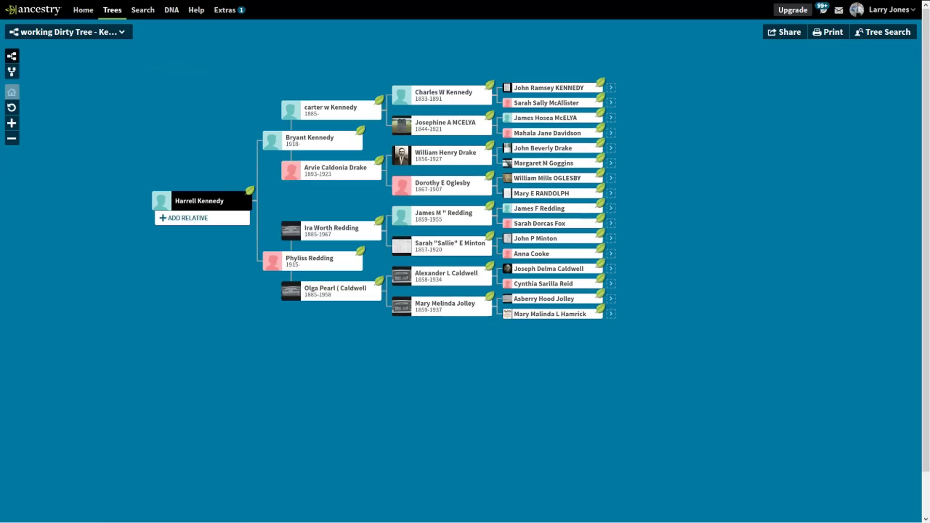
{"action": "left_click", "coordinate": [331, 230]}
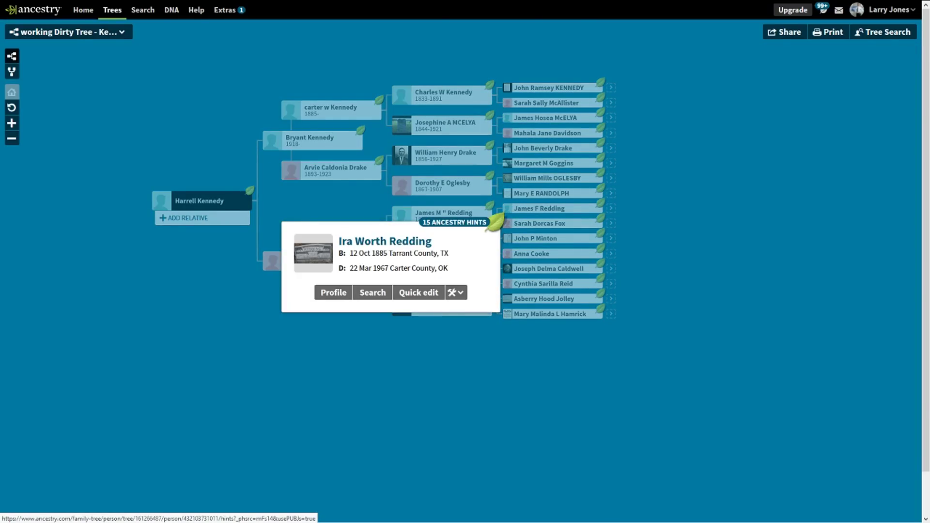
{"action": "left_click", "coordinate": [140, 8]}
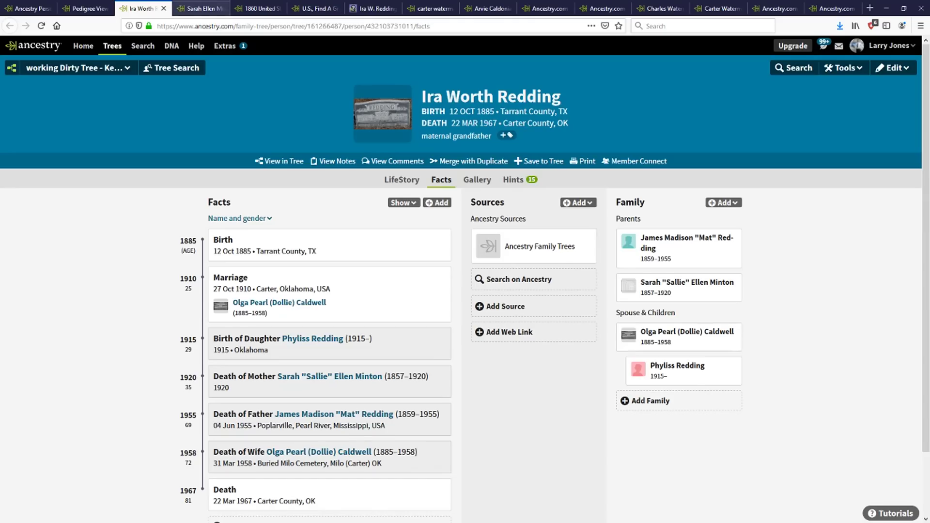
{"action": "left_click", "coordinate": [208, 8]}
{"action": "left_click", "coordinate": [145, 9]}
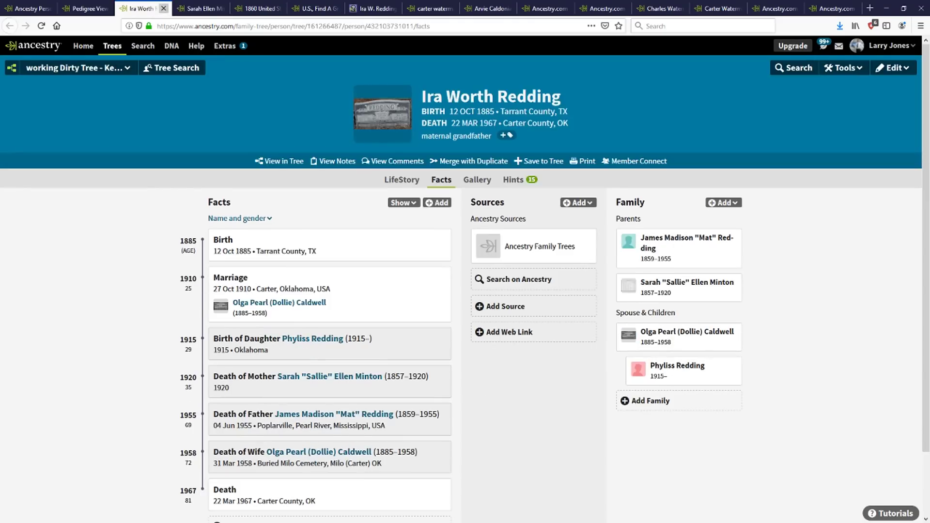
{"action": "key", "text": "ctrl+w"}
{"action": "key", "text": "ctrl+w"}
{"action": "key", "text": "ctrl+w"}
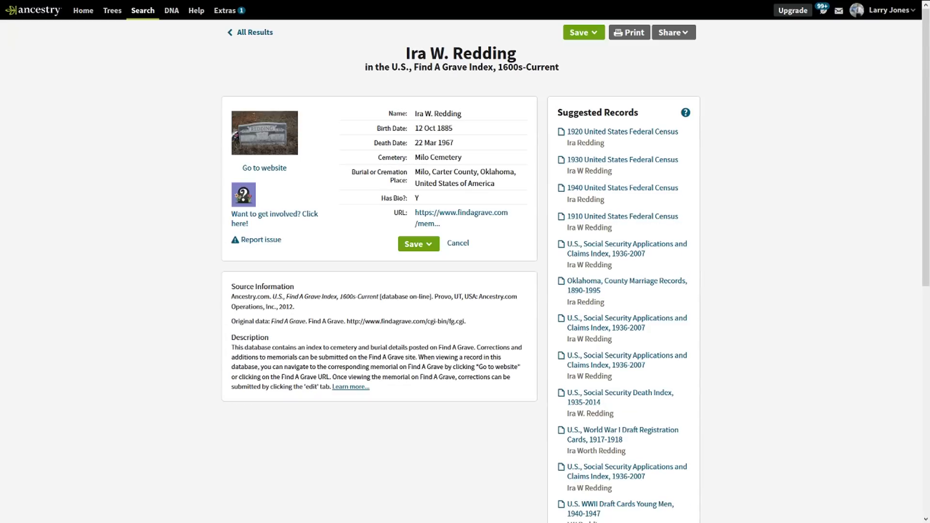
{"action": "left_click", "coordinate": [461, 213]}
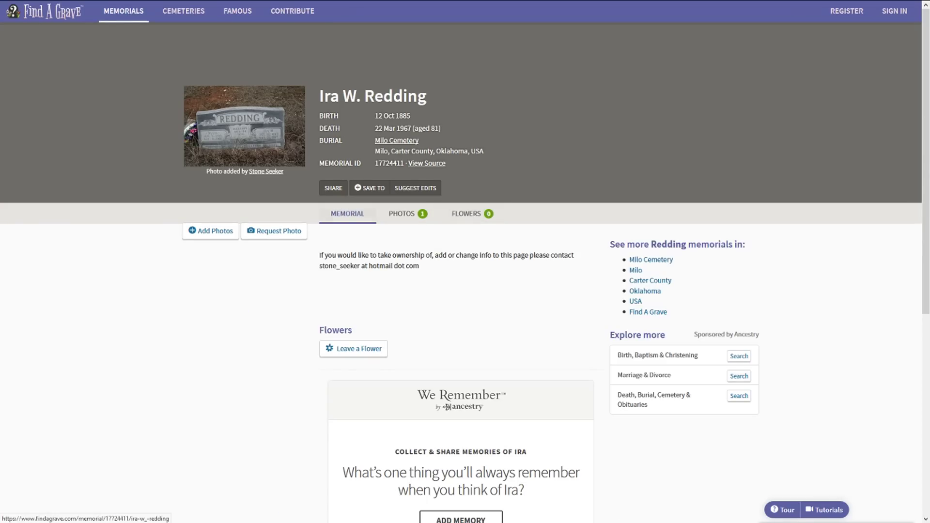
{"action": "left_click", "coordinate": [244, 127]}
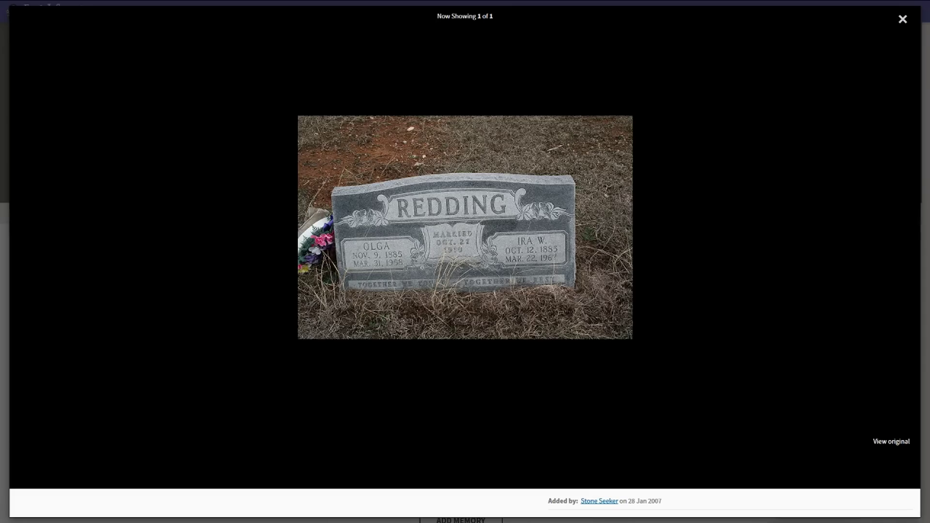
{"action": "left_click", "coordinate": [902, 19]}
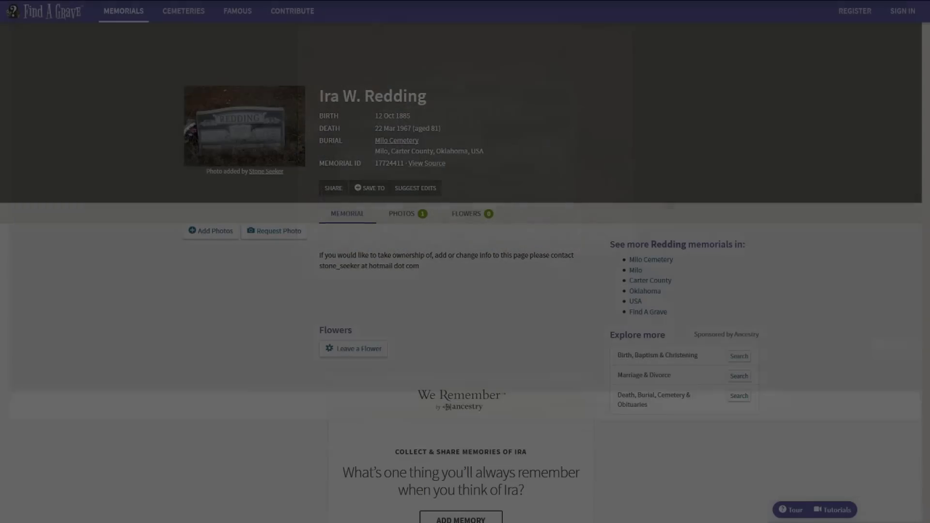
{"action": "key", "text": "F11"}
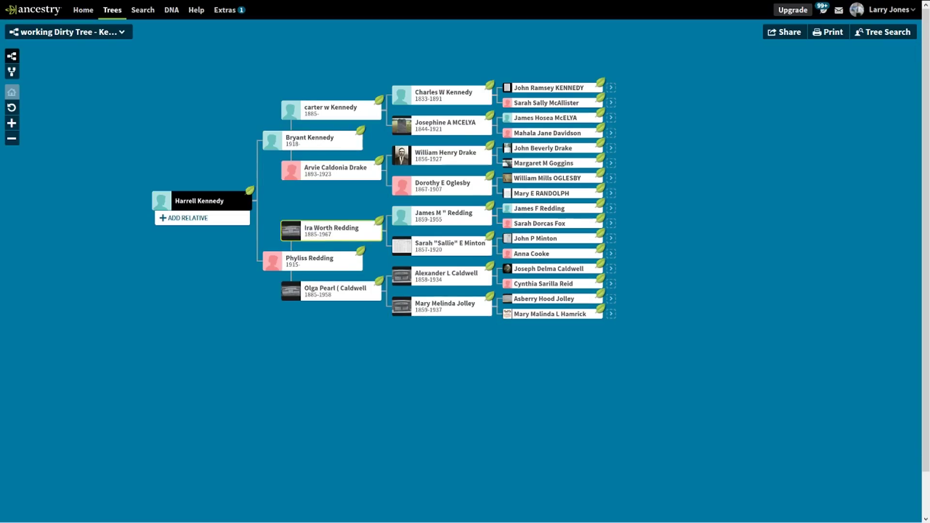
{"action": "left_click", "coordinate": [331, 231]}
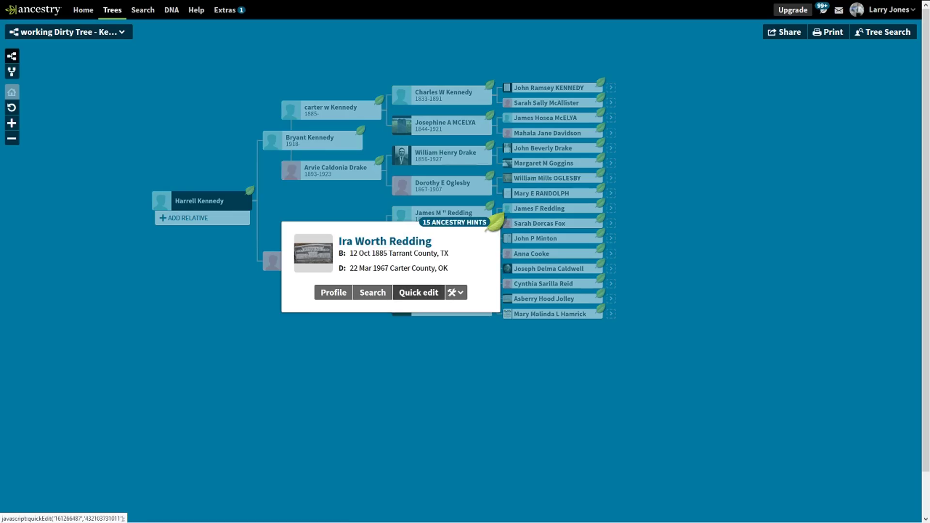
{"action": "left_click", "coordinate": [456, 292]}
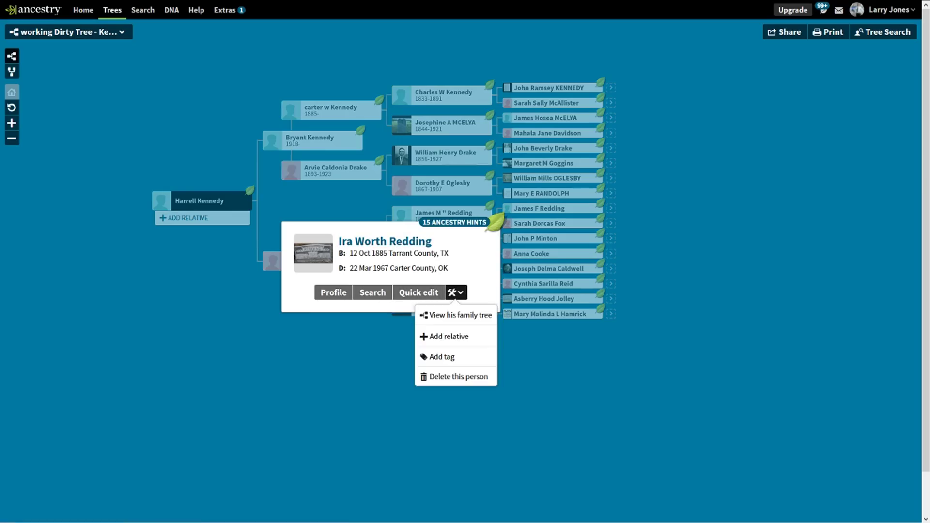
{"action": "left_click", "coordinate": [418, 291]}
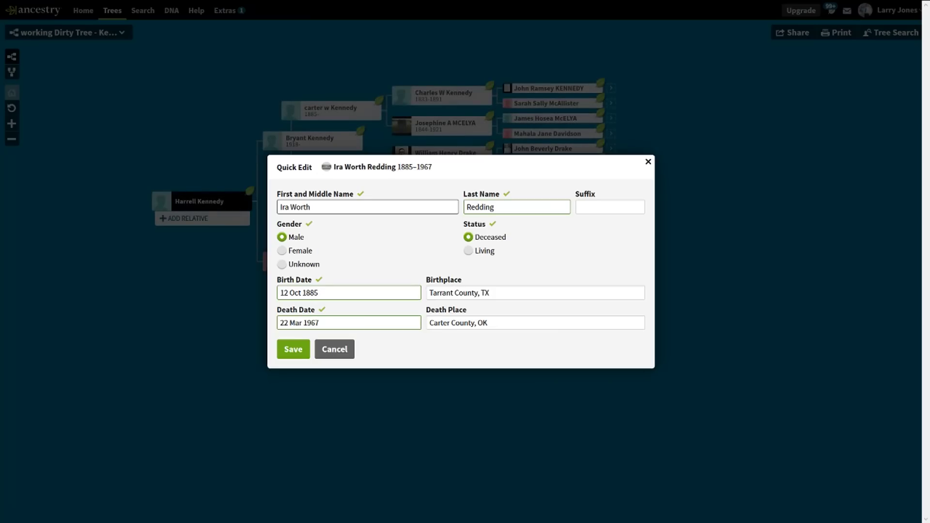
{"action": "left_click", "coordinate": [334, 348]}
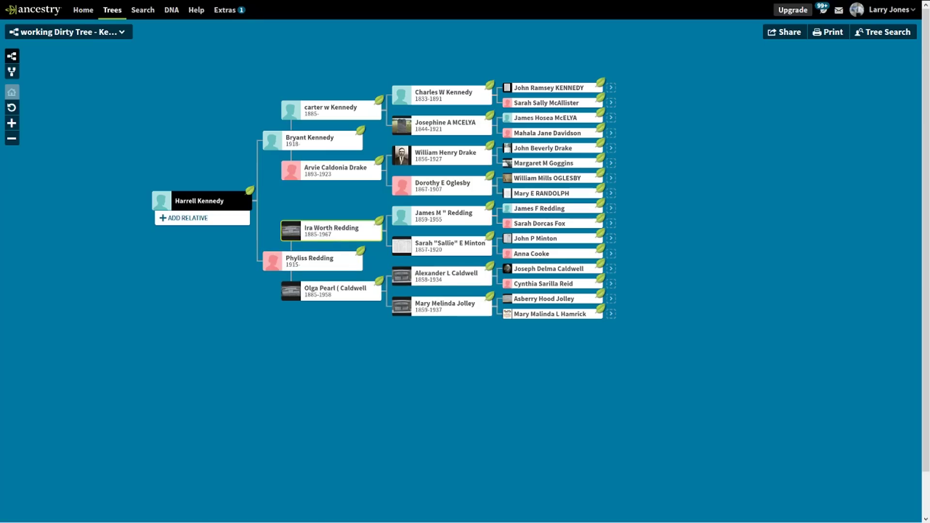
{"action": "left_click", "coordinate": [331, 231]}
{"action": "left_click", "coordinate": [333, 292]}
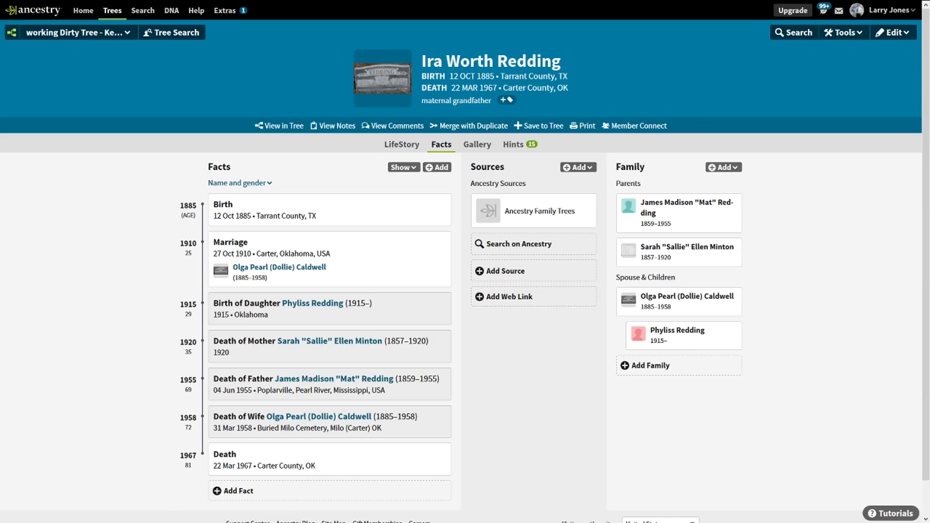
{"action": "left_click", "coordinate": [723, 167]}
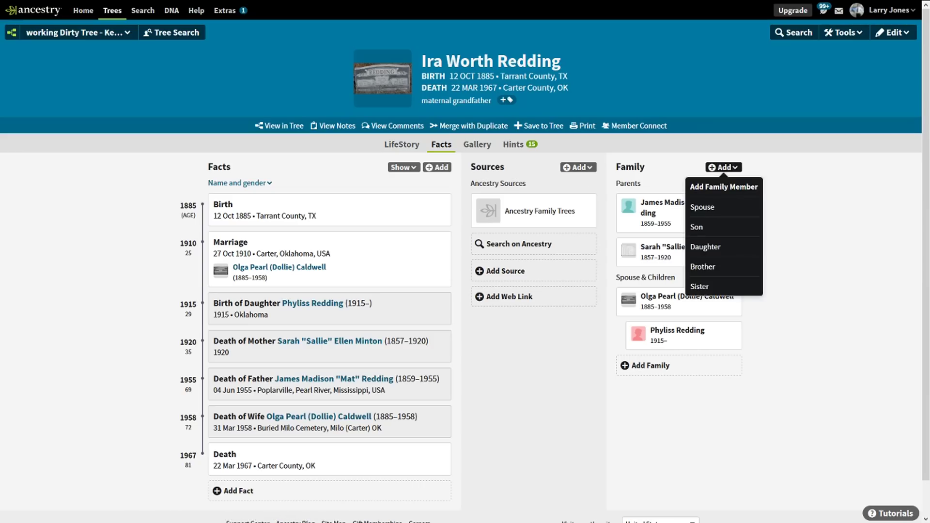
{"action": "key", "text": "Escape"}
{"action": "left_click", "coordinate": [843, 33]}
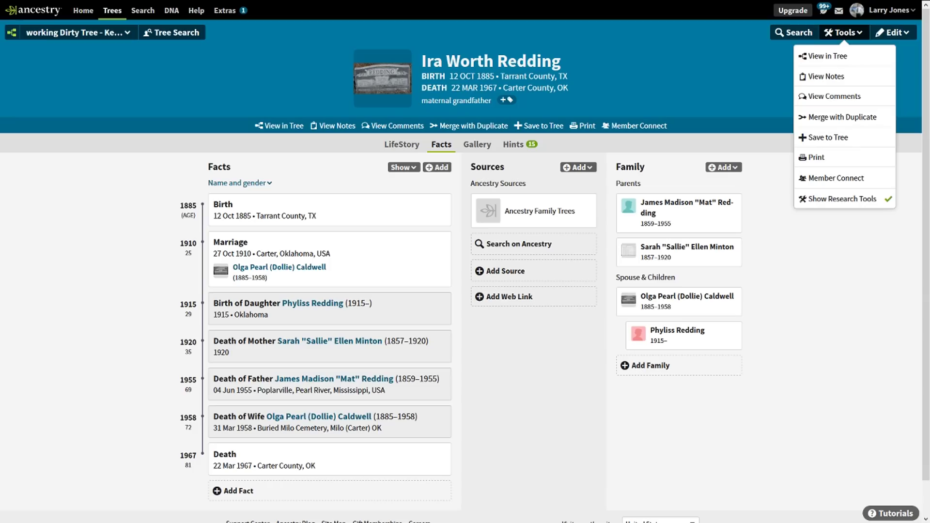
{"action": "left_click", "coordinate": [892, 32]}
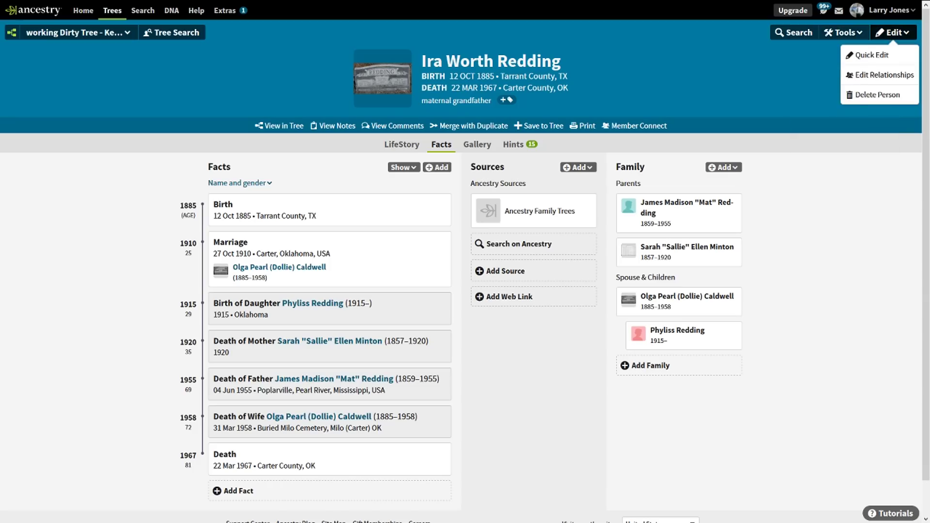
{"action": "left_click", "coordinate": [884, 75]}
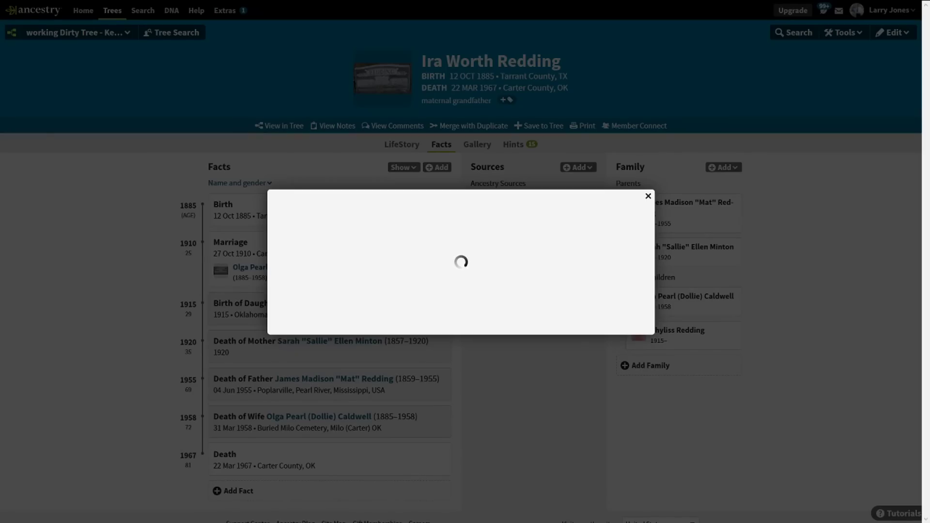
{"action": "left_click", "coordinate": [647, 197]}
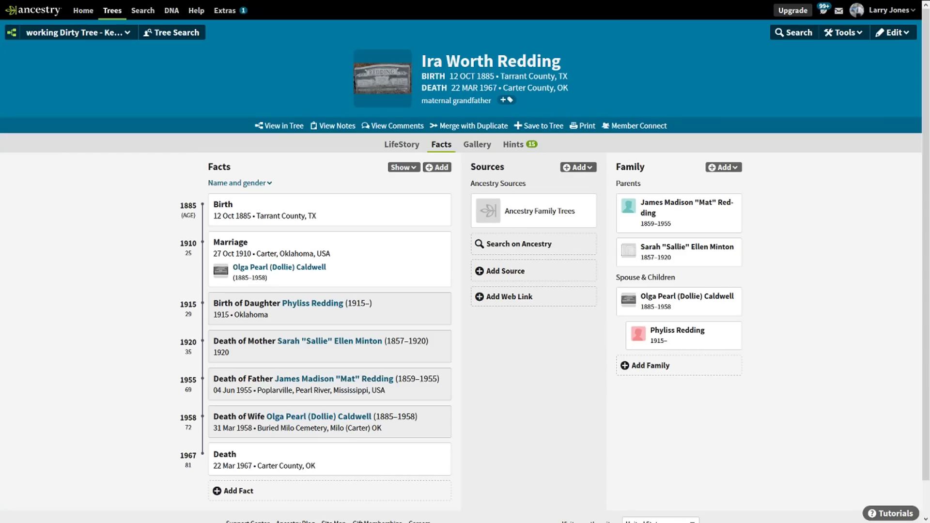
{"action": "left_click", "coordinate": [892, 32]}
{"action": "left_click", "coordinate": [871, 54]}
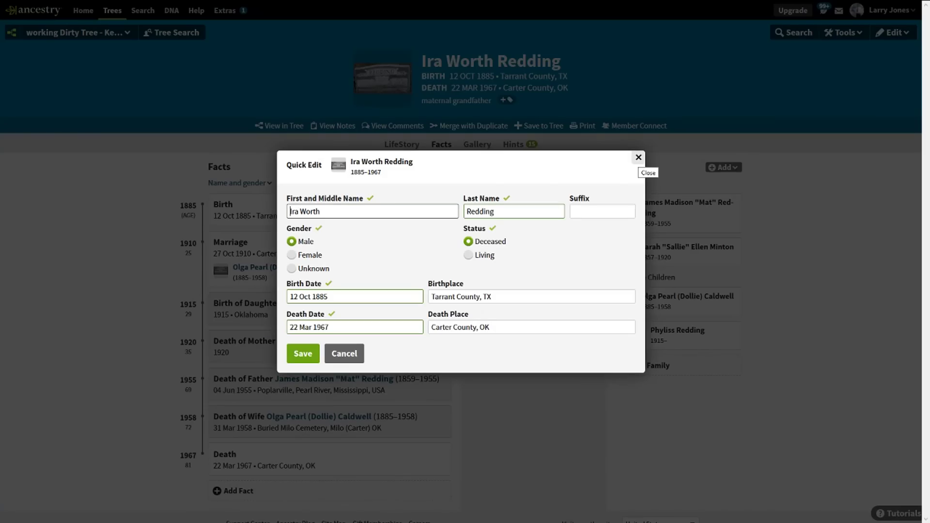
{"action": "left_click", "coordinate": [638, 157]}
{"action": "left_click", "coordinate": [893, 32]}
{"action": "left_click", "coordinate": [872, 54]}
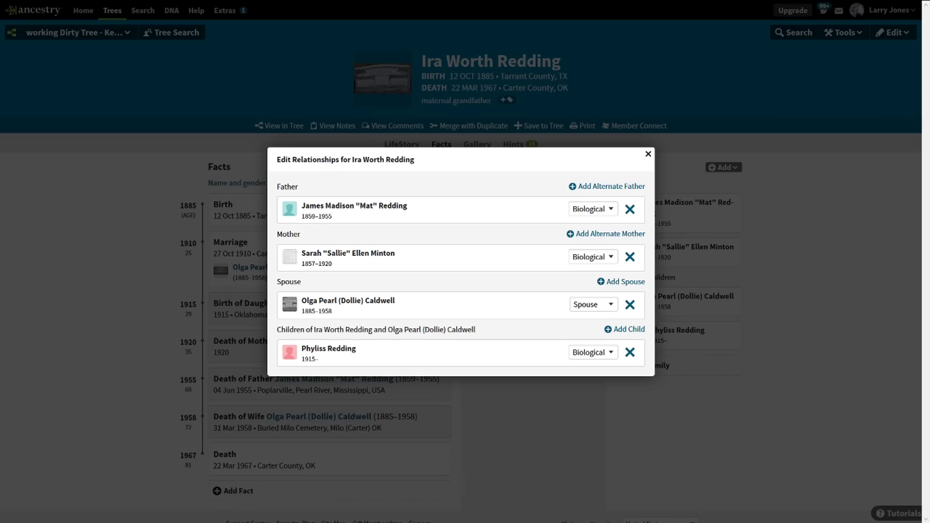
{"action": "left_click", "coordinate": [593, 304]}
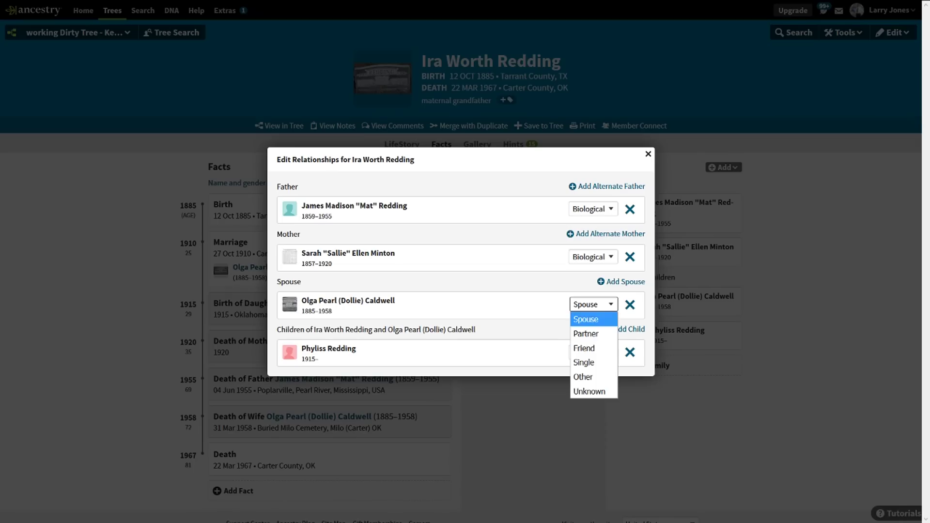
{"action": "left_click", "coordinate": [648, 153]}
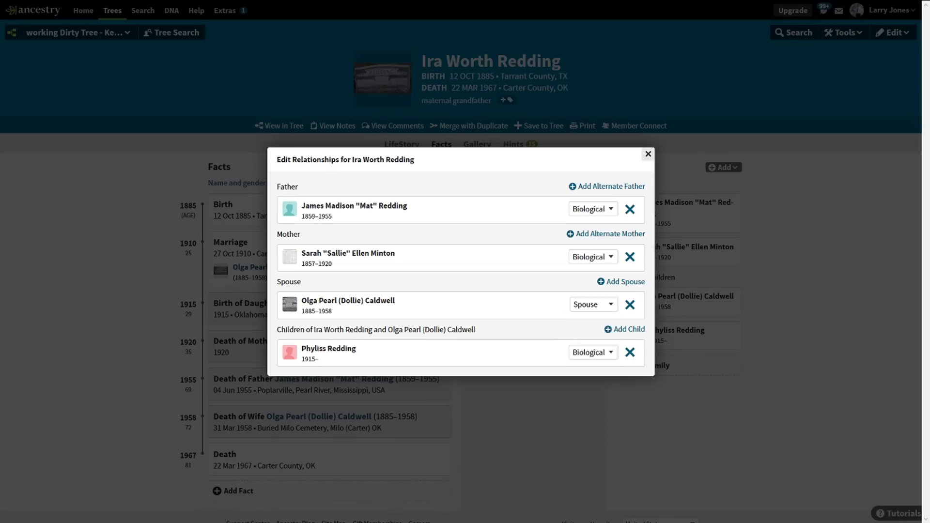
{"action": "left_click", "coordinate": [648, 153]}
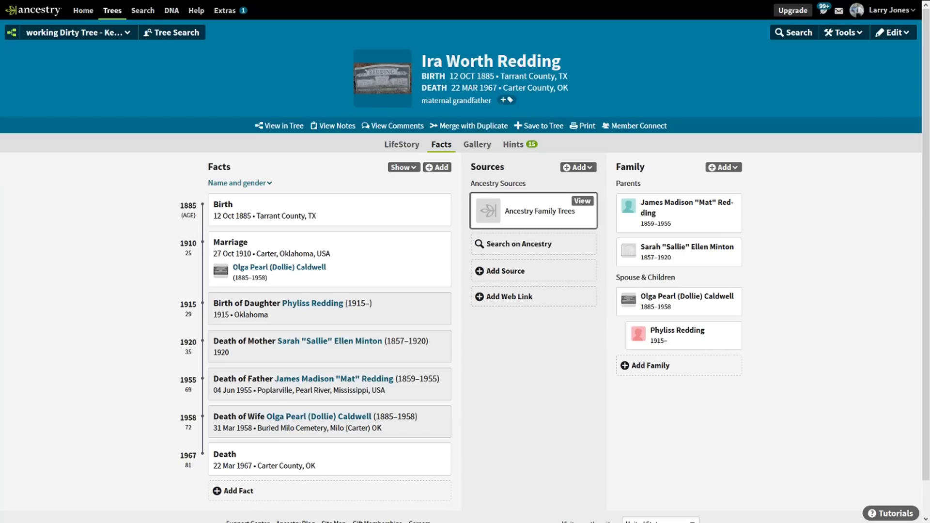
Step: Start a new fact for Ira with Marriage as the event type
{"action": "left_click", "coordinate": [578, 167]}
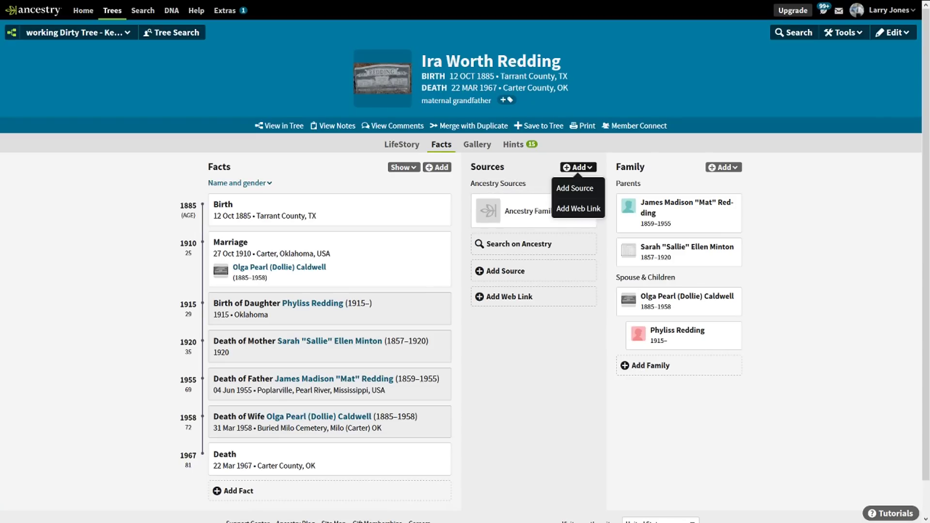
{"action": "left_click", "coordinate": [438, 167]}
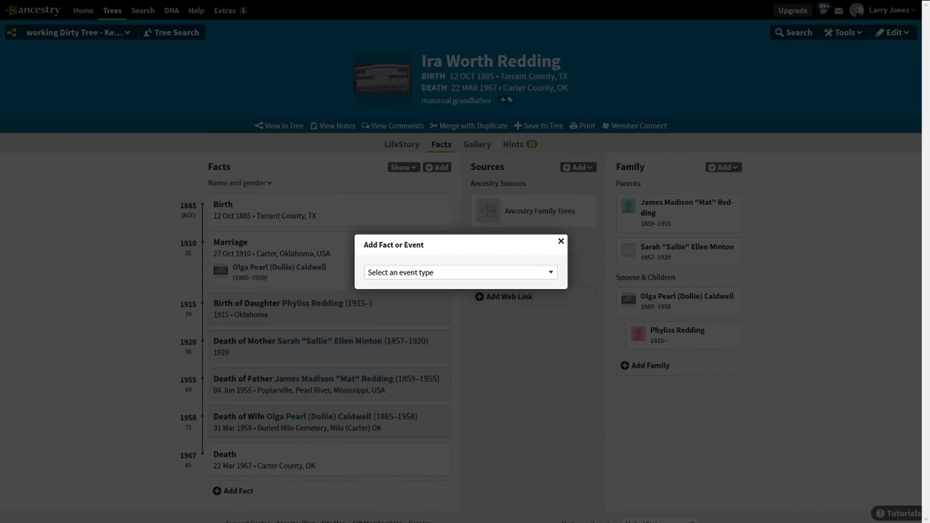
{"action": "left_click", "coordinate": [461, 272]}
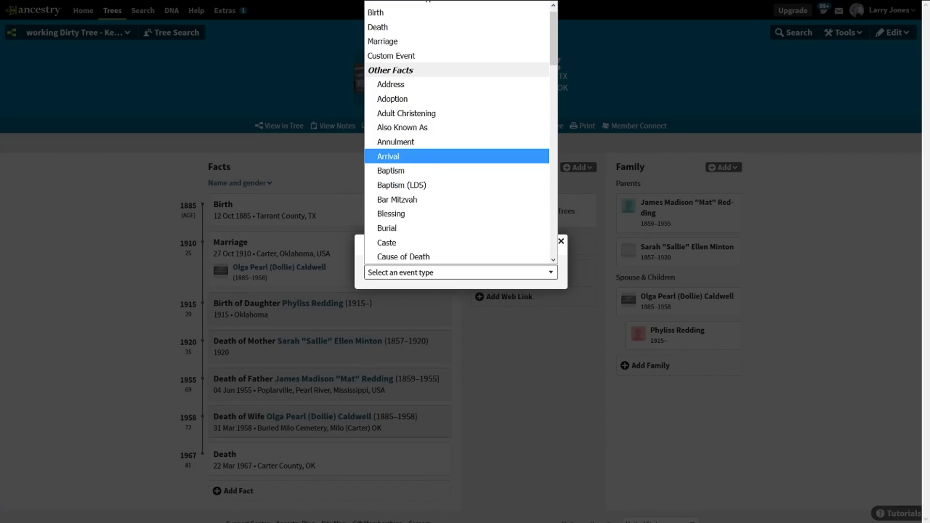
{"action": "left_click", "coordinate": [383, 41]}
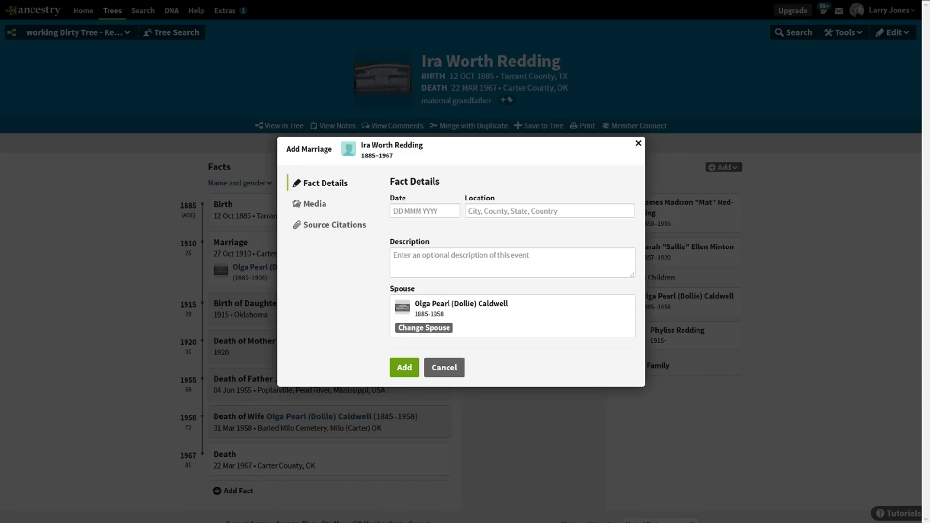
{"action": "left_click", "coordinate": [424, 210]}
{"action": "left_click", "coordinate": [638, 143]}
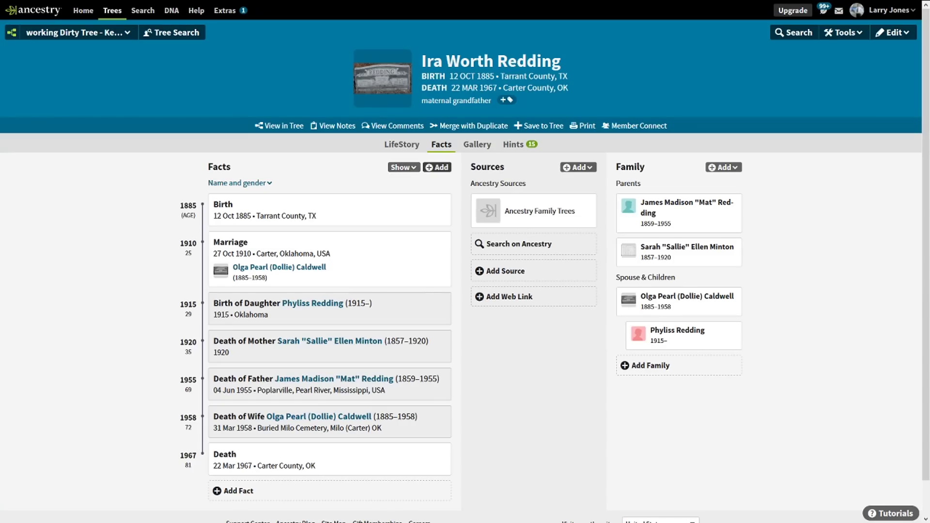
{"action": "left_click", "coordinate": [437, 167]}
{"action": "left_click", "coordinate": [460, 272]}
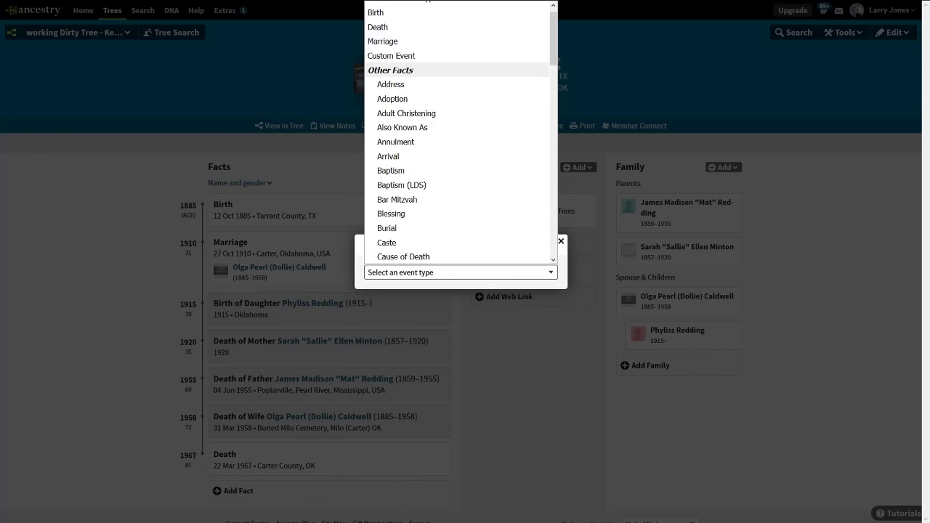
{"action": "left_click", "coordinate": [388, 41]}
{"action": "left_click", "coordinate": [425, 211]}
{"action": "mouse_move", "coordinate": [233, 6]}
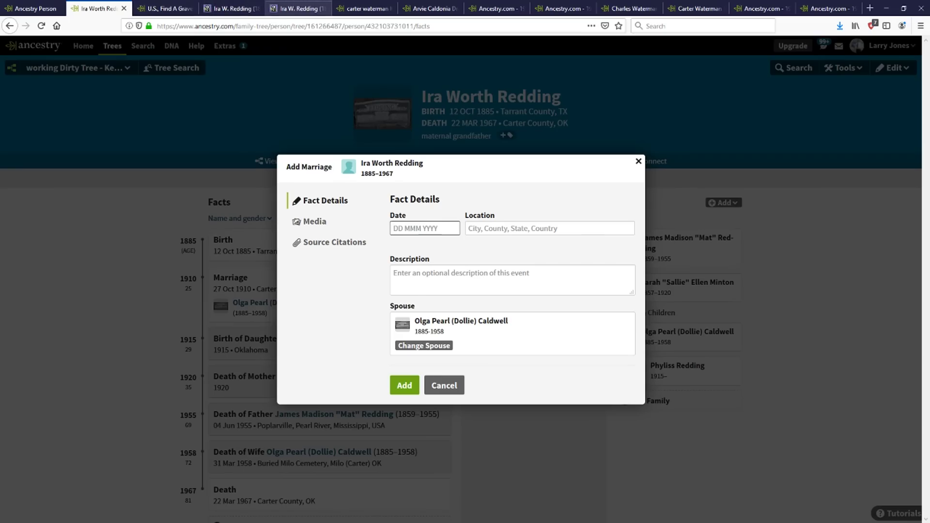
{"action": "left_click", "coordinate": [290, 8]}
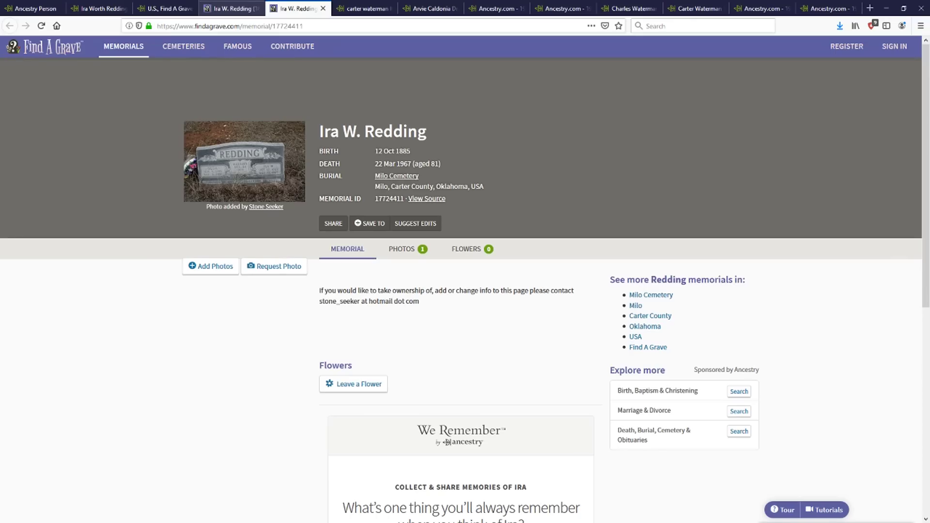
{"action": "left_click", "coordinate": [245, 127]}
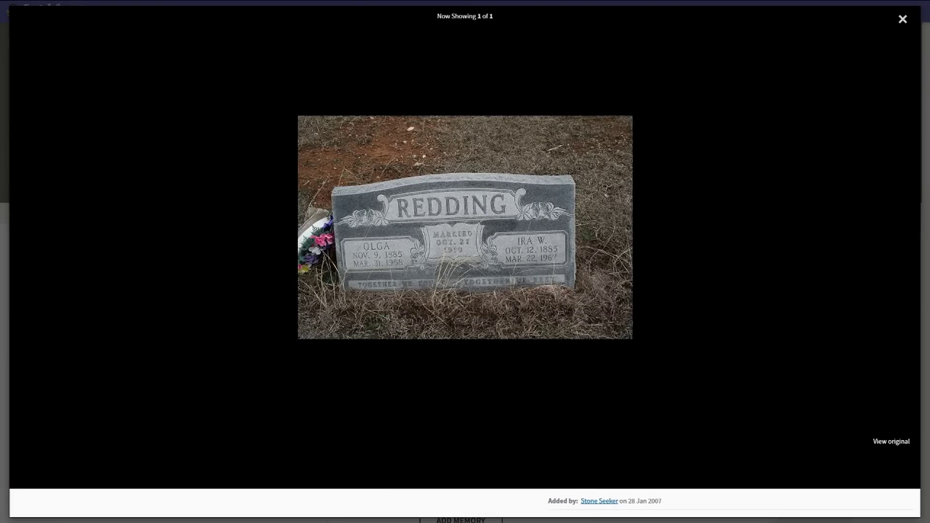
{"action": "mouse_move", "coordinate": [165, 6]}
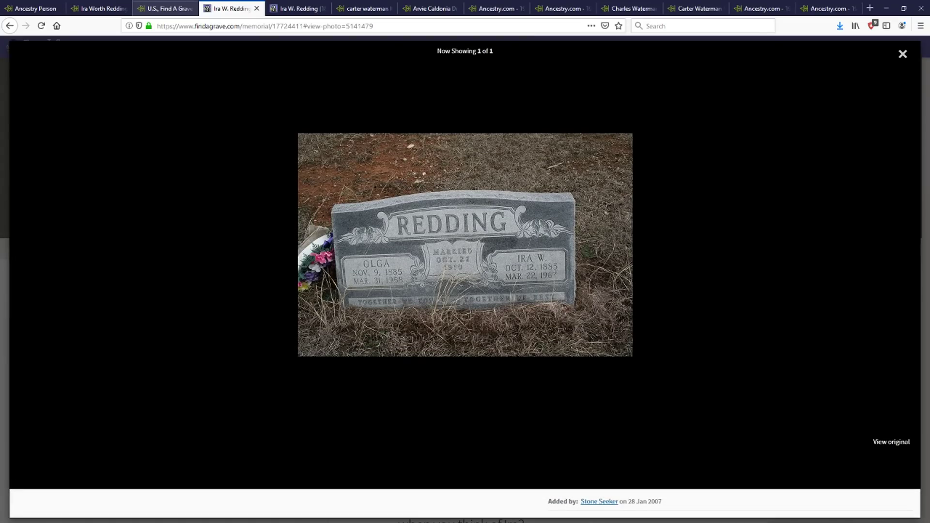
{"action": "left_click", "coordinate": [99, 8]}
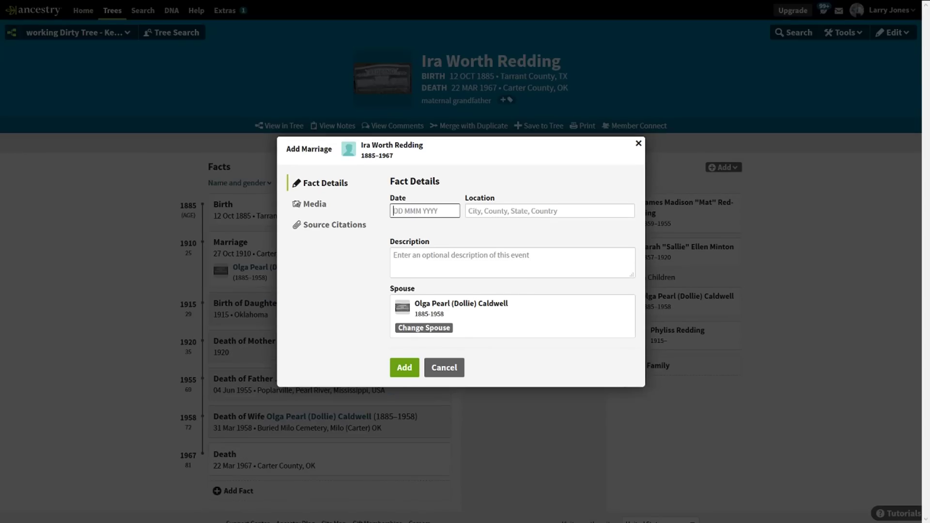
Step: Enter the marriage date 27 Oct 1910 and save the new Marriage fact
{"action": "type", "text": "10 27 1910"}
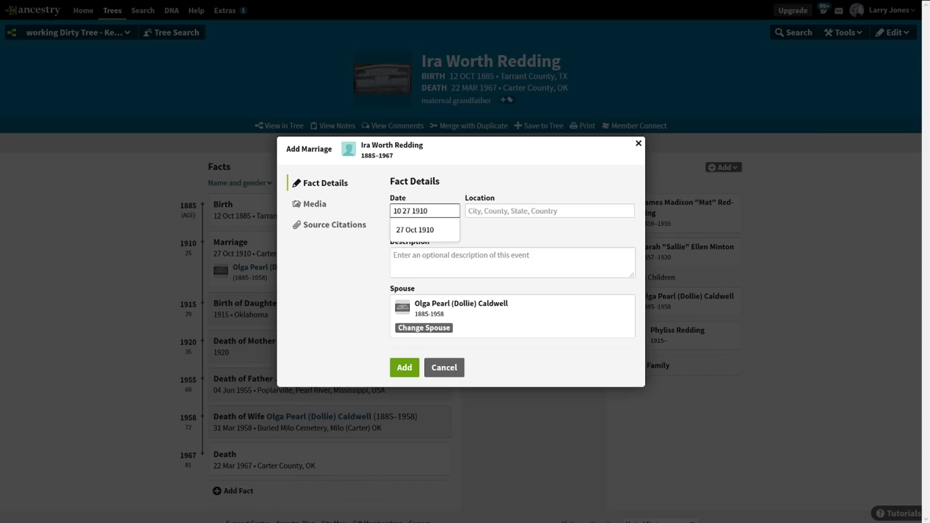
{"action": "key", "text": "Down"}
{"action": "key", "text": "Return"}
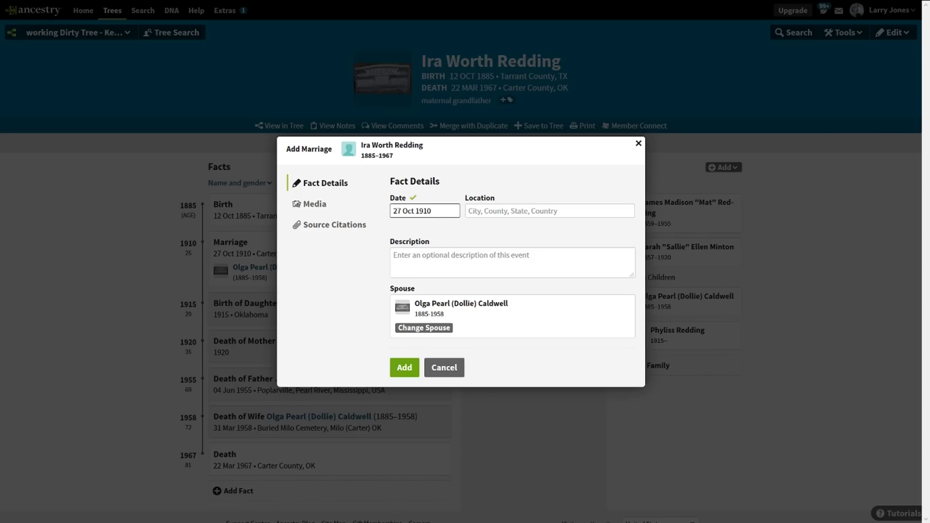
{"action": "left_click", "coordinate": [404, 367]}
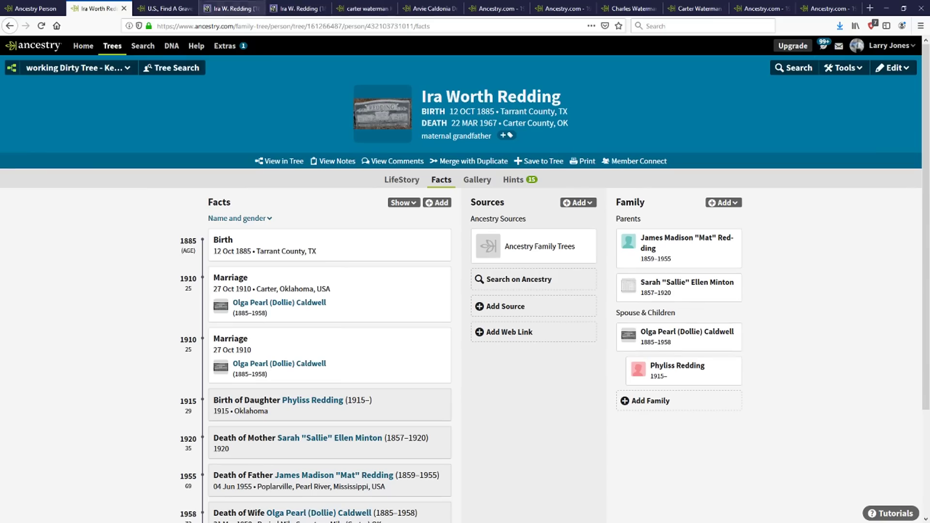
Step: Glance at Ira's Find A Grave memorial and index tabs, then open the Pedigree View from his facts page
{"action": "left_click", "coordinate": [293, 8]}
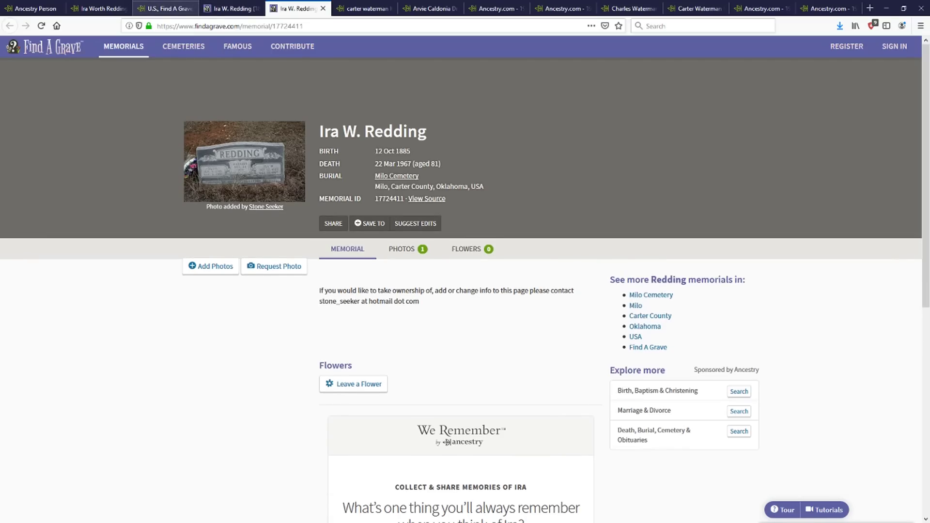
{"action": "left_click", "coordinate": [165, 8]}
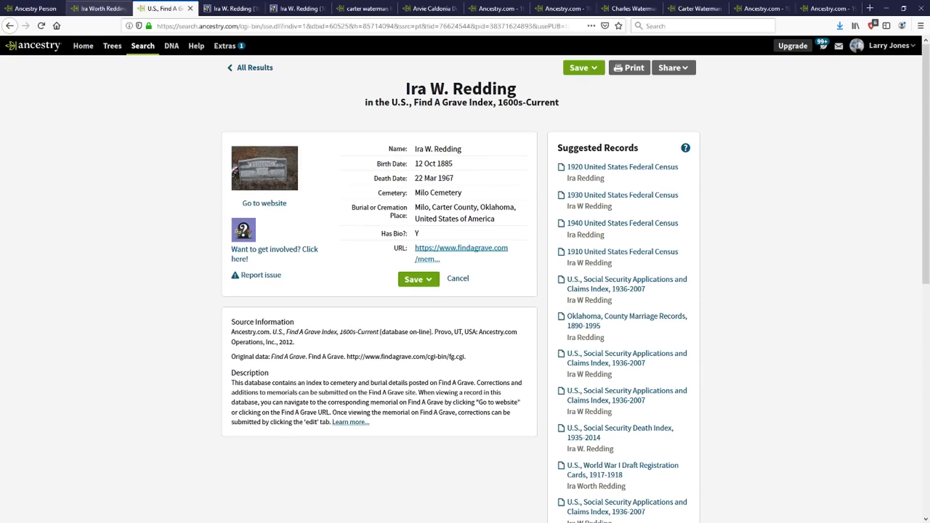
{"action": "left_click", "coordinate": [102, 8]}
{"action": "key", "text": "F11"}
{"action": "key", "text": "F11"}
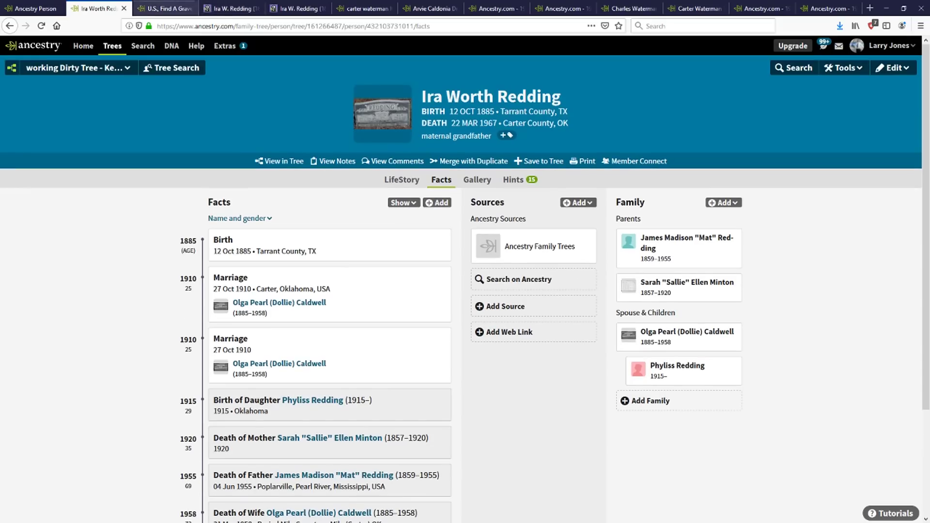
{"action": "key", "text": "F11"}
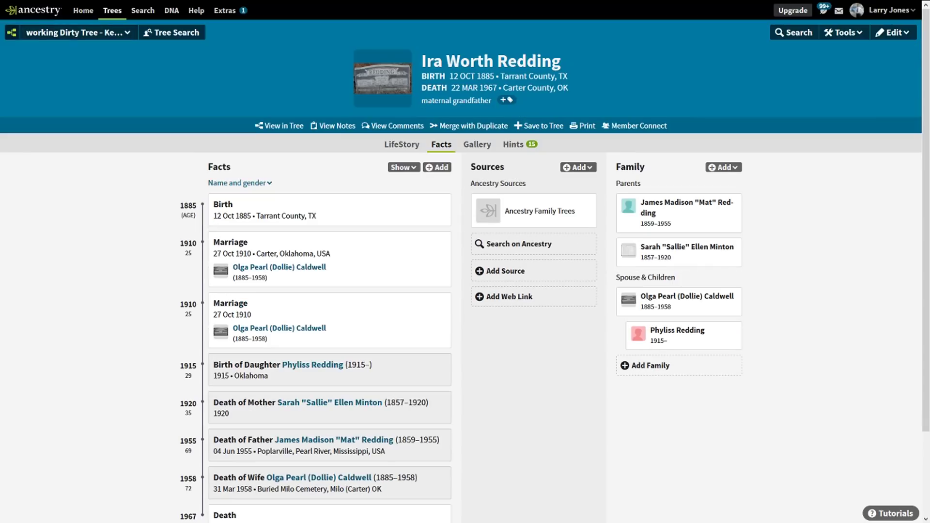
{"action": "left_click", "coordinate": [12, 32]}
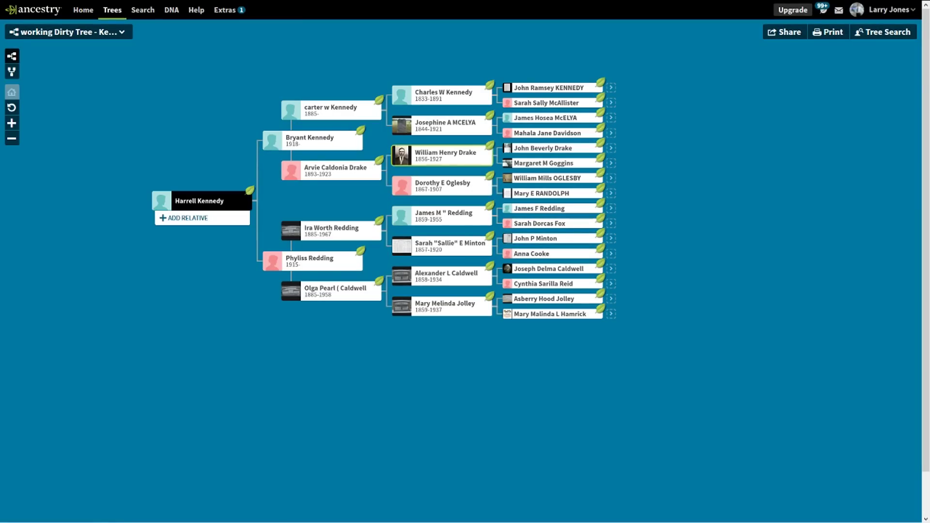
{"action": "left_click", "coordinate": [479, 149]}
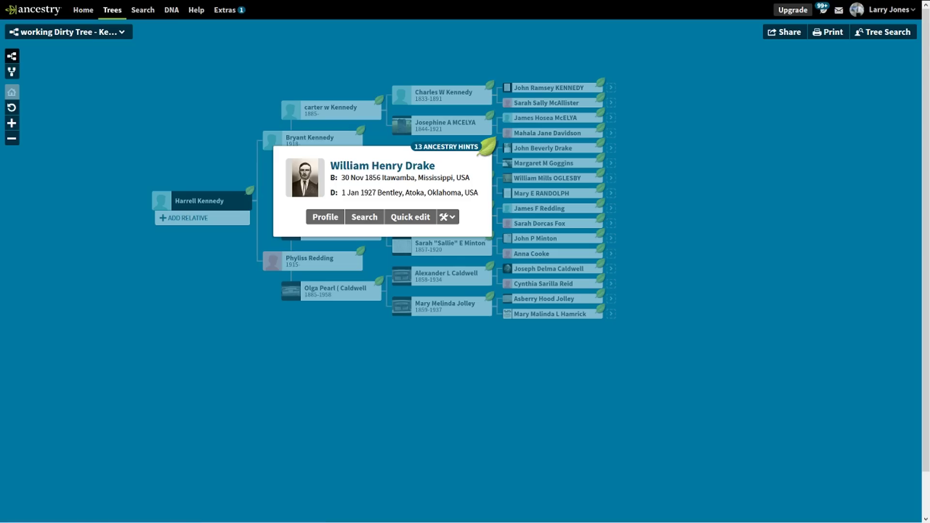
{"action": "left_click", "coordinate": [340, 84]}
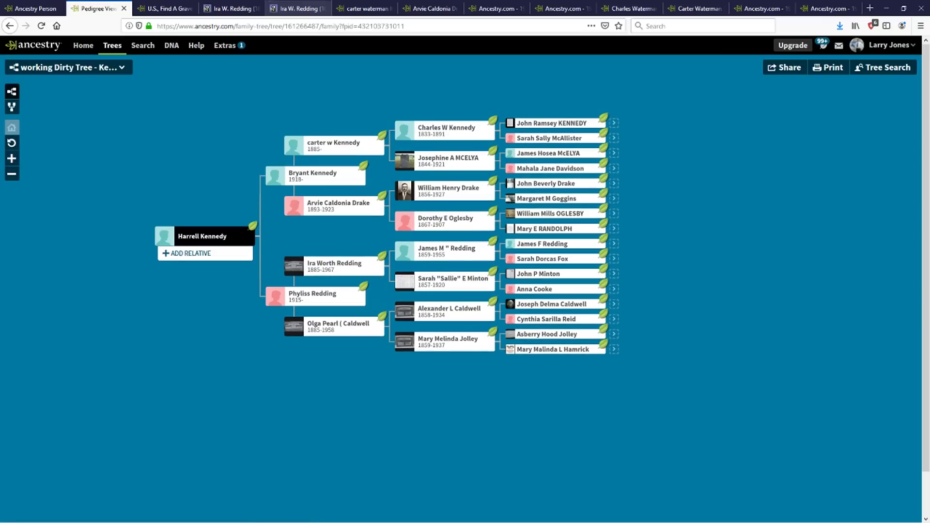
{"action": "left_click", "coordinate": [298, 8]}
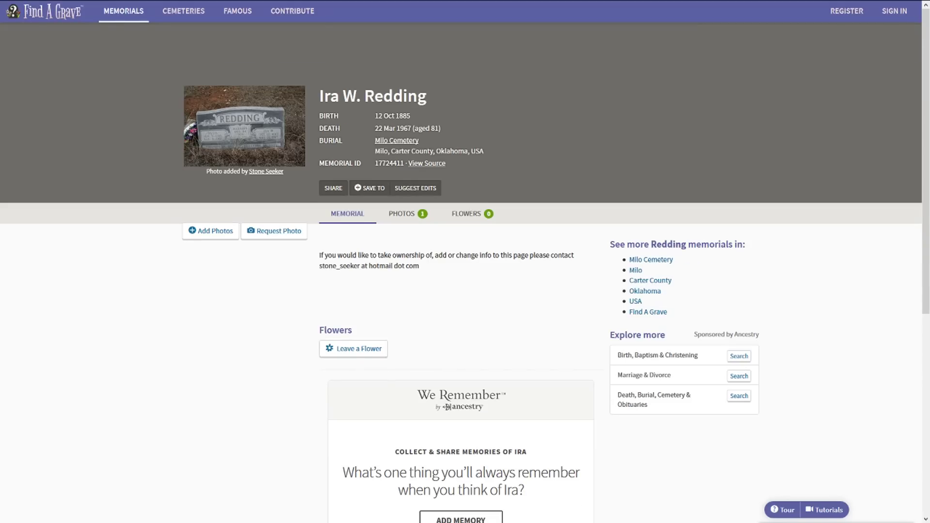
{"action": "left_click", "coordinate": [52, 12]}
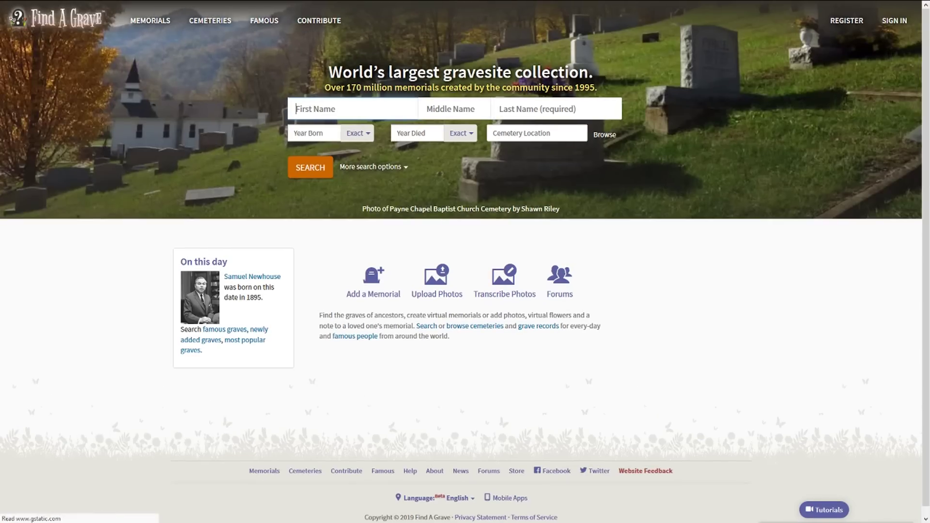
{"action": "key", "text": "Down"}
{"action": "type", "text": "william"}
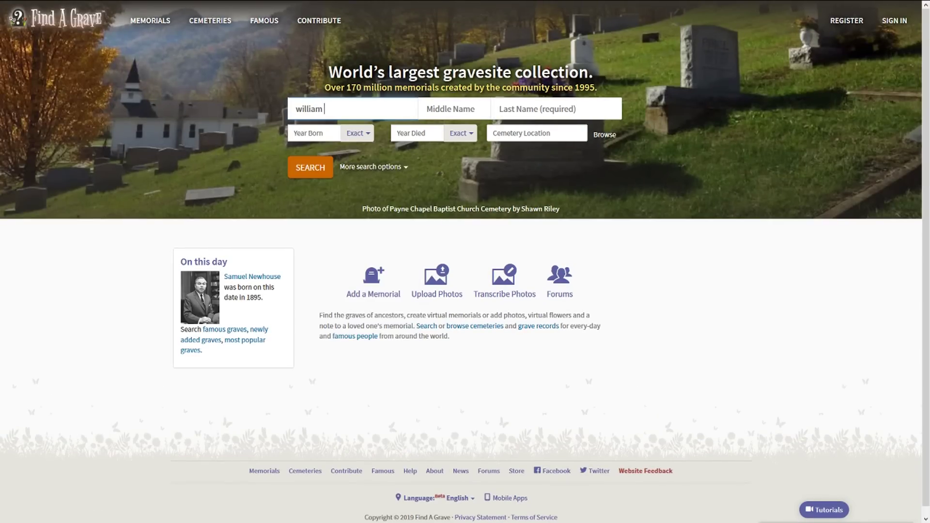
{"action": "key", "text": "Tab"}
{"action": "type", "text": "he"}
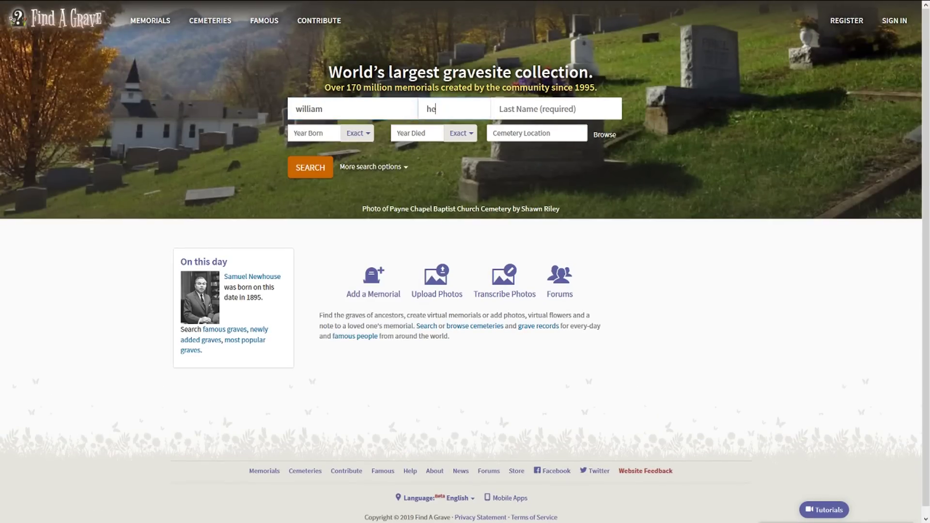
{"action": "type", "text": "nry"}
{"action": "key", "text": "Tab"}
{"action": "type", "text": "drake"}
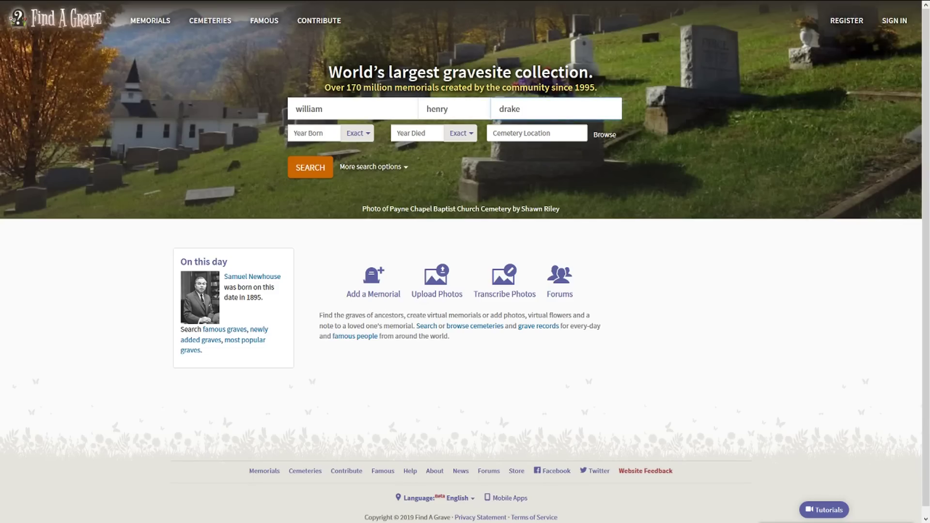
{"action": "key", "text": "Tab"}
Step: Confirm Drake's dates in the tree, then search with Year Born 1856 and Year Died 1927
{"action": "key", "text": "F11"}
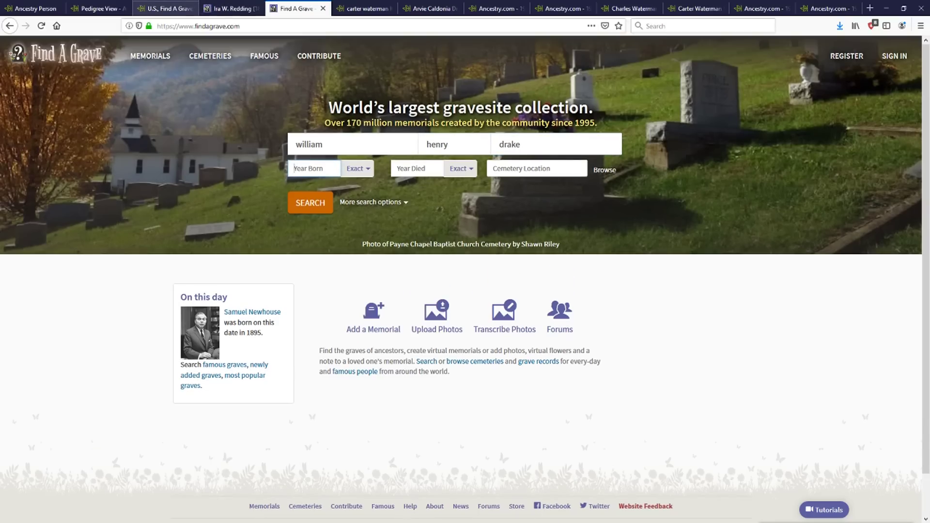
{"action": "left_click", "coordinate": [99, 9]}
{"action": "key", "text": "F11"}
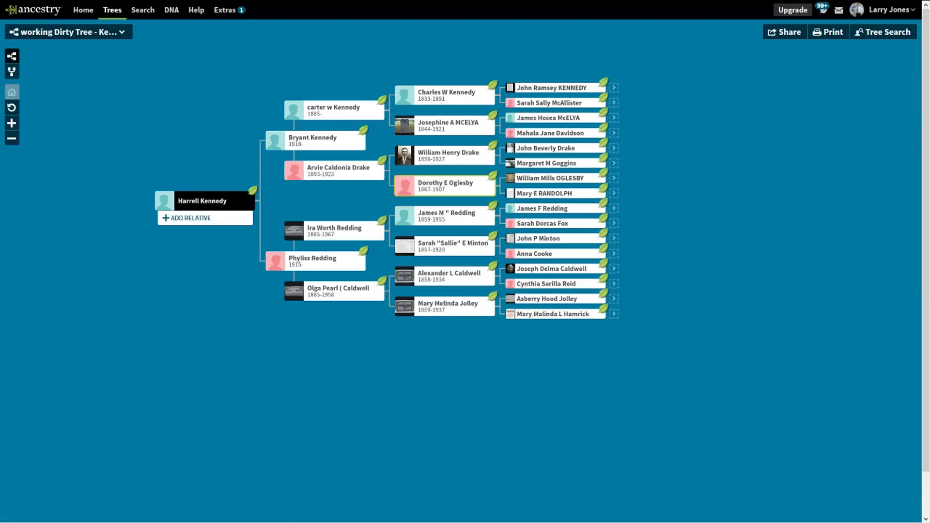
{"action": "left_click", "coordinate": [448, 155]}
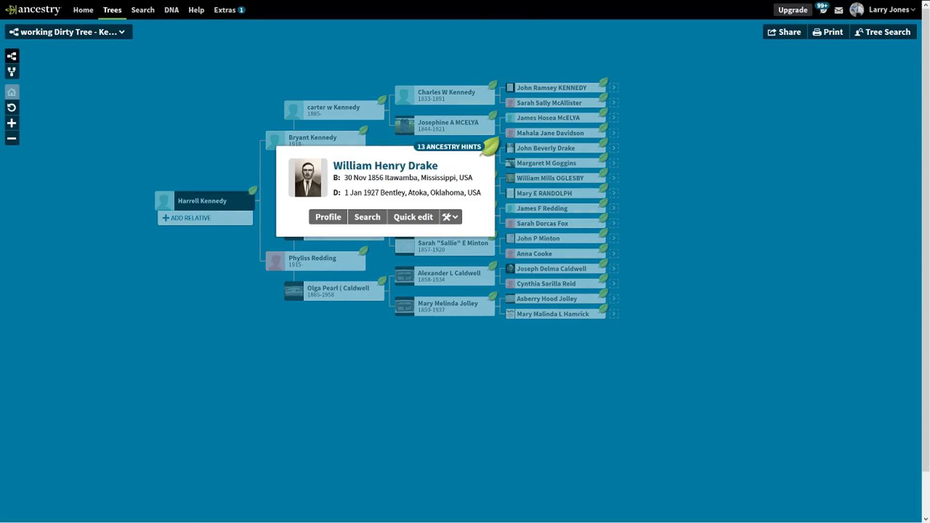
{"action": "mouse_move", "coordinate": [433, 5]}
{"action": "left_click", "coordinate": [298, 8]}
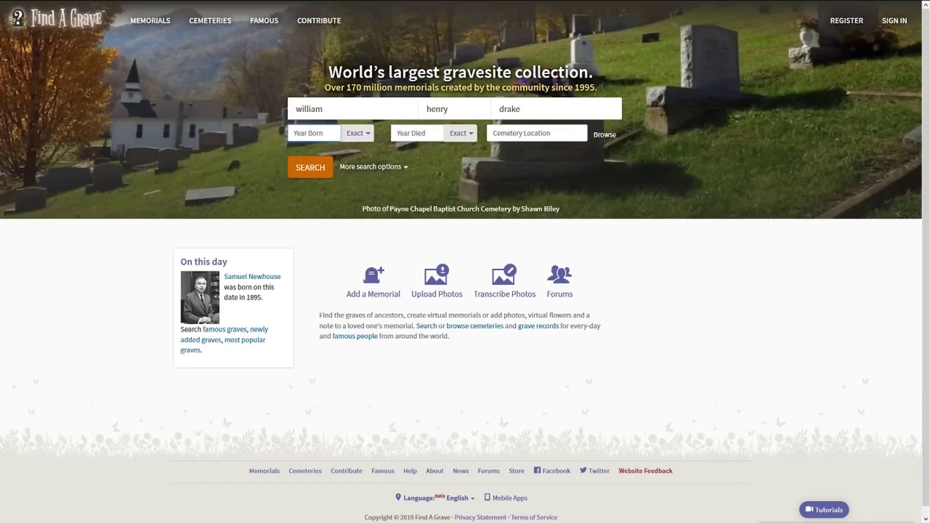
{"action": "type", "text": "1856"}
{"action": "key", "text": "Tab"}
{"action": "key", "text": "Tab"}
{"action": "type", "text": "1927"}
{"action": "left_click", "coordinate": [310, 167]}
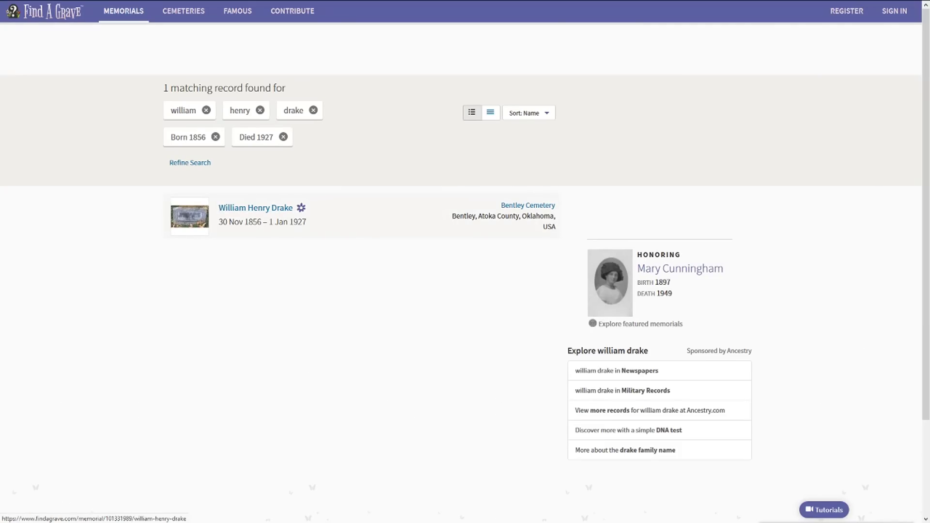
{"action": "left_click", "coordinate": [255, 208]}
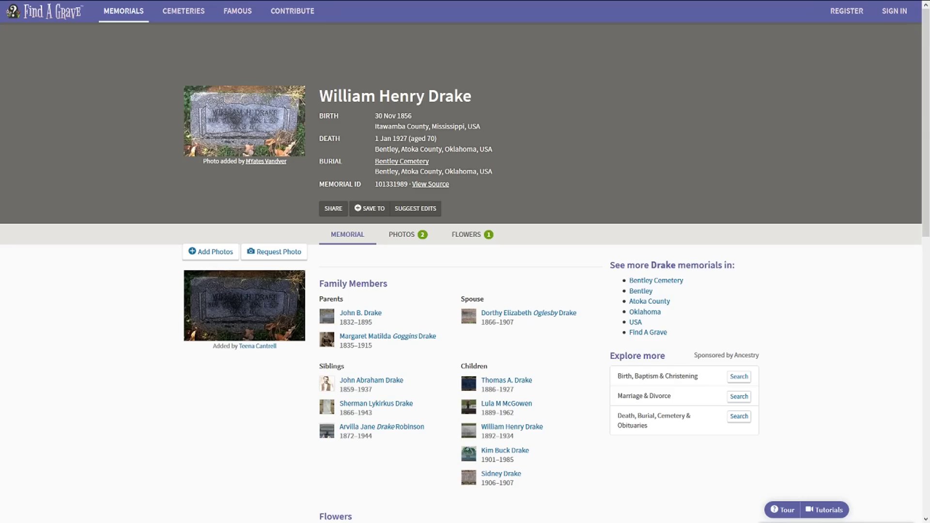
{"action": "scroll", "coordinate": [465, 275], "scroll_direction": "down", "scroll_amount": 1}
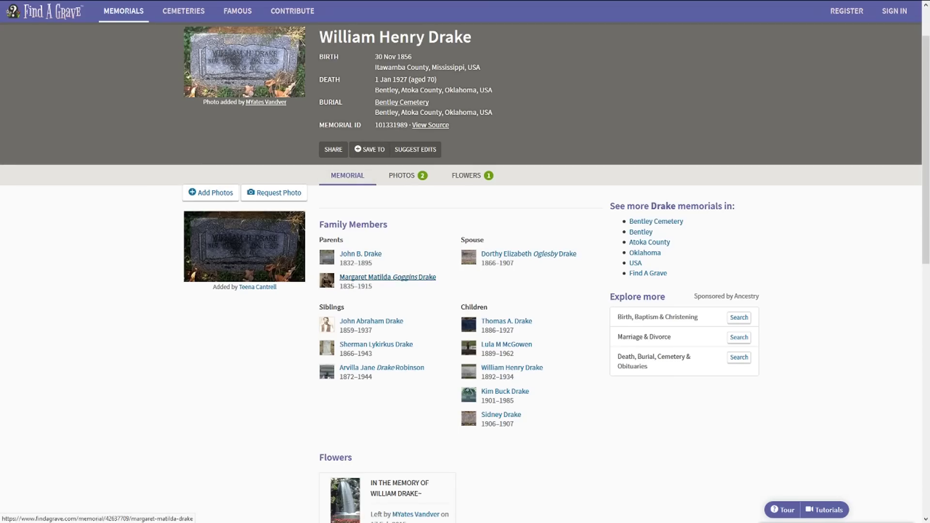
{"action": "mouse_move", "coordinate": [167, 1]}
{"action": "left_click", "coordinate": [99, 8]}
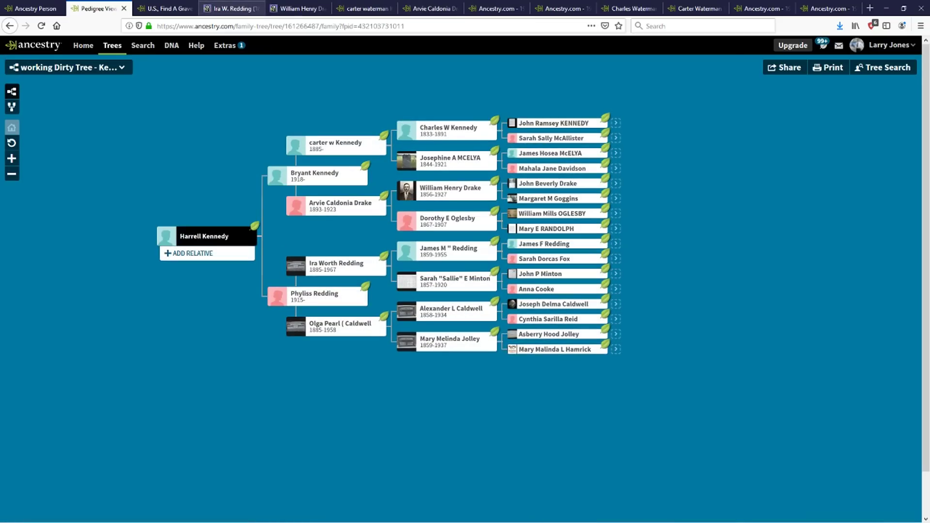
{"action": "left_click", "coordinate": [235, 9]}
{"action": "left_click", "coordinate": [301, 8]}
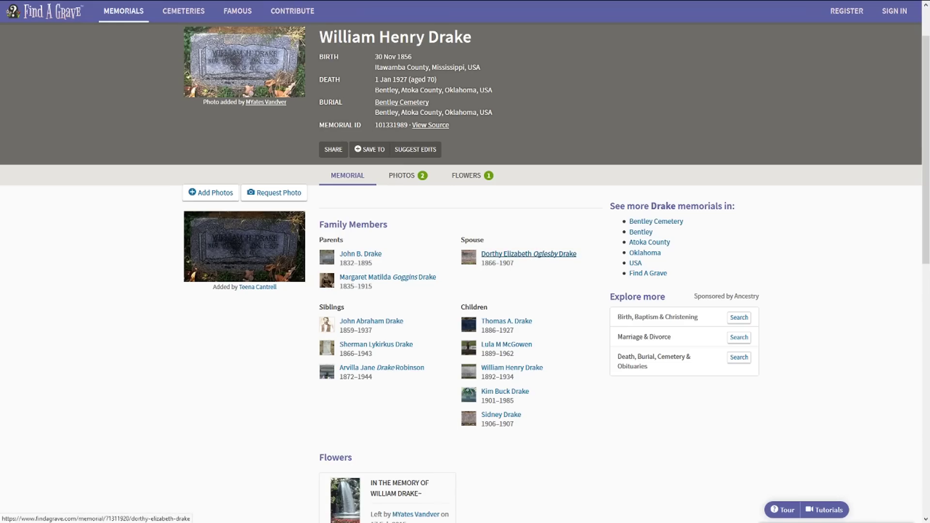
{"action": "mouse_move", "coordinate": [286, 0]}
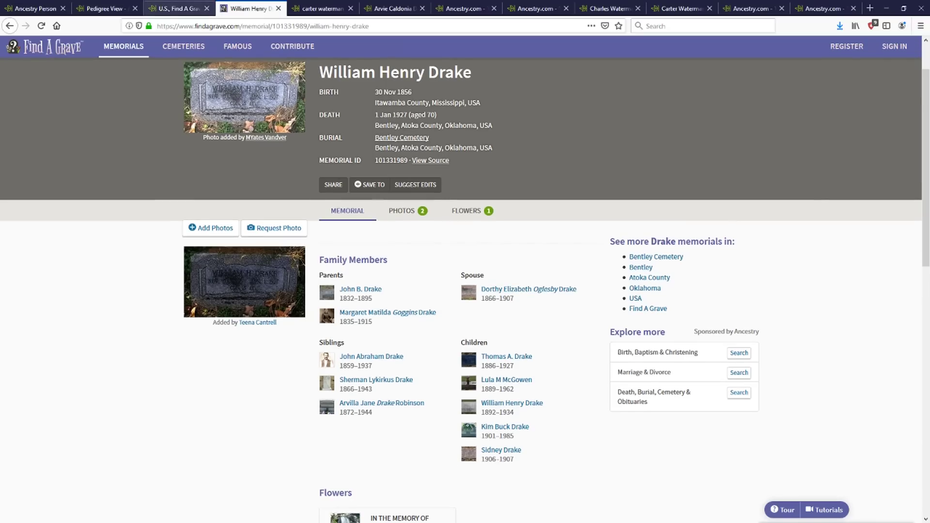
{"action": "left_click", "coordinate": [109, 7]}
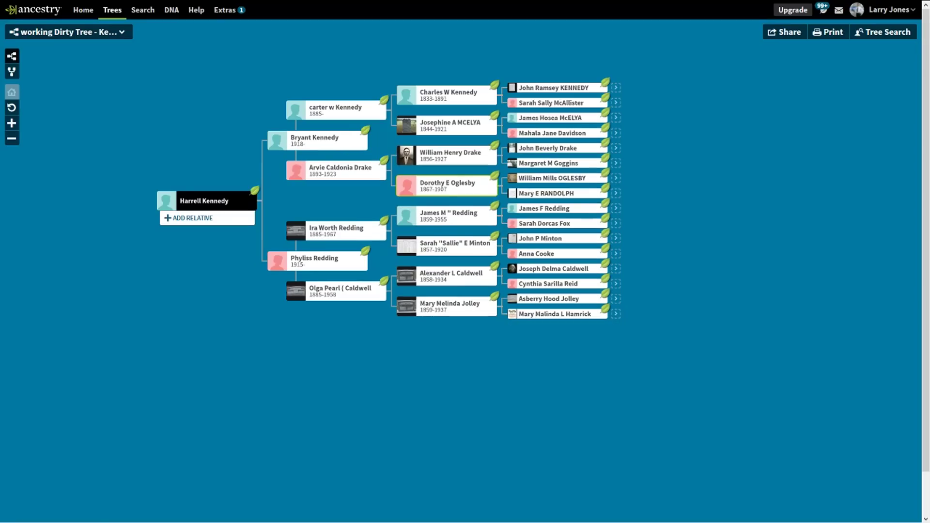
{"action": "left_click", "coordinate": [451, 183]}
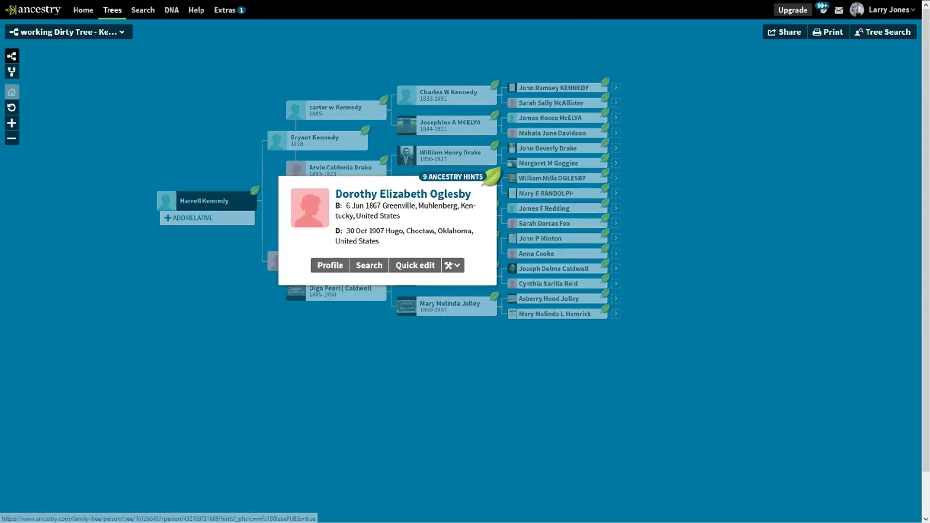
{"action": "left_click", "coordinate": [678, 184]}
{"action": "mouse_move", "coordinate": [323, 3]}
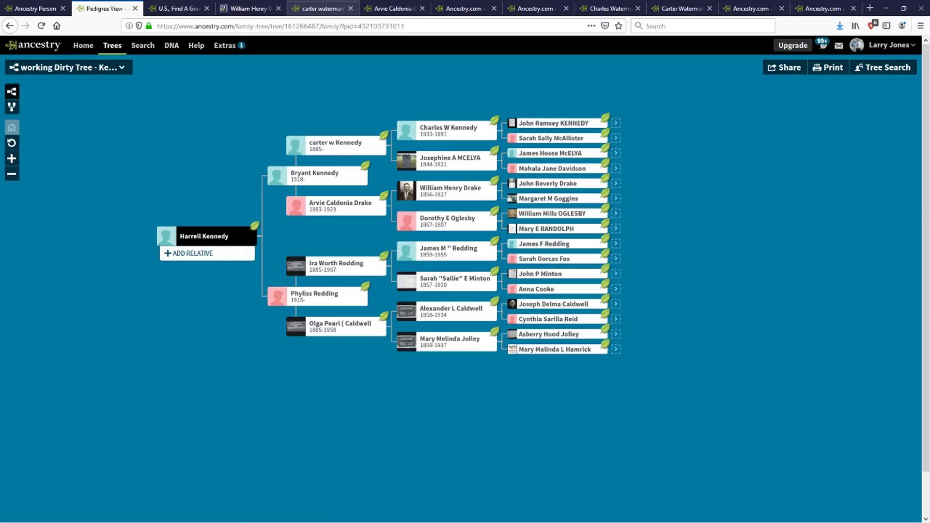
{"action": "left_click", "coordinate": [252, 7]}
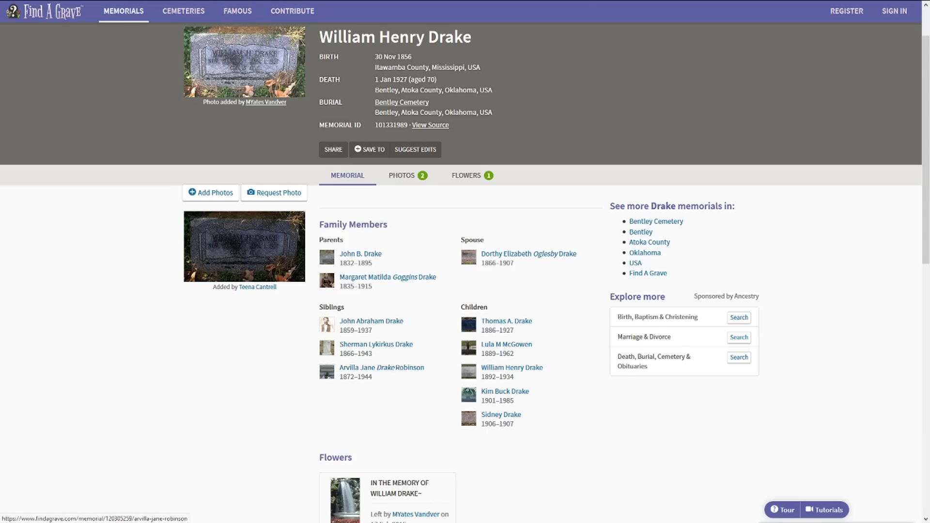
{"action": "mouse_move", "coordinate": [339, 1]}
{"action": "left_click", "coordinate": [178, 8]}
{"action": "left_click", "coordinate": [106, 8]}
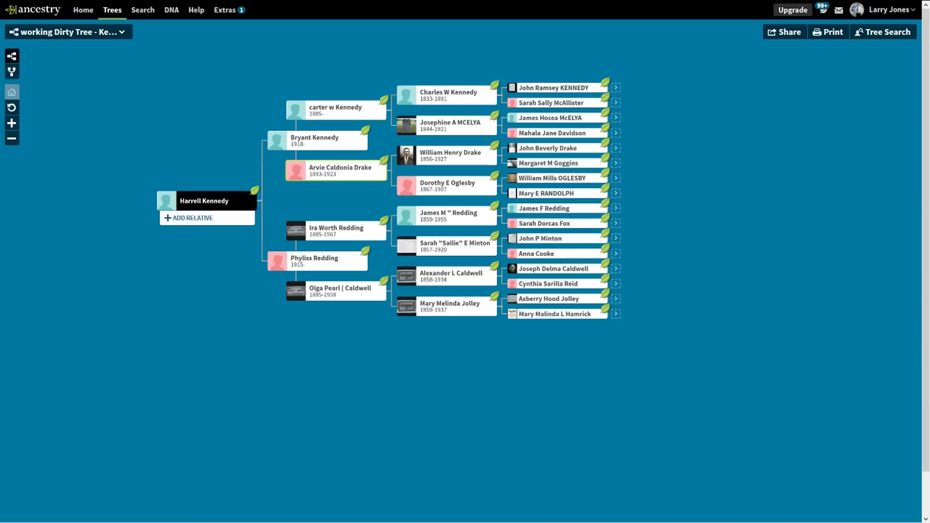
{"action": "left_click", "coordinate": [339, 169]}
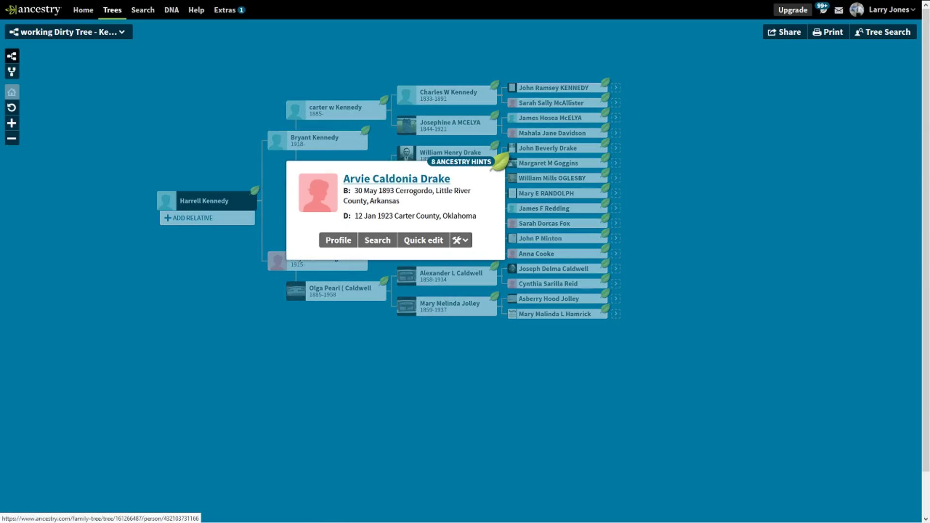
{"action": "left_click", "coordinate": [371, 155]}
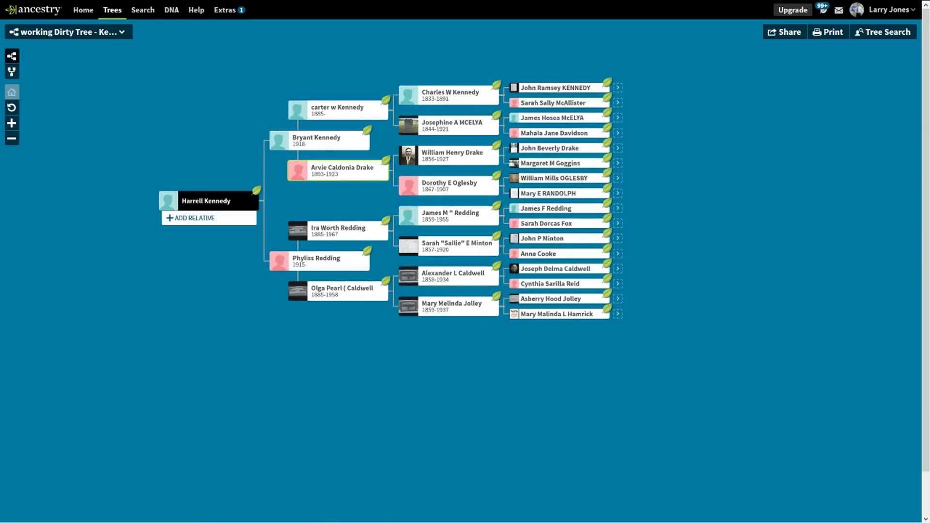
{"action": "mouse_move", "coordinate": [322, 2]}
{"action": "left_click", "coordinate": [251, 6]}
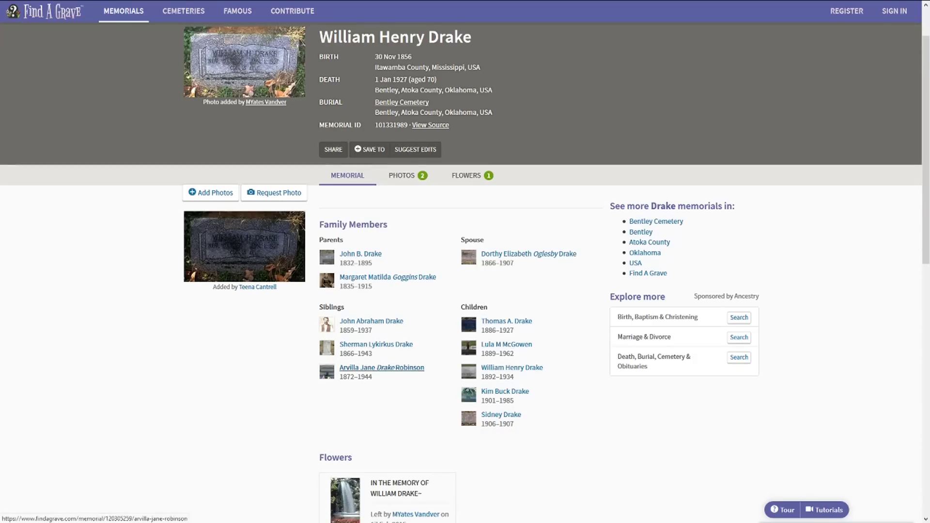
{"action": "left_click_drag", "start_coordinate": [320, 37], "coordinate": [474, 37]}
{"action": "left_click_drag", "start_coordinate": [412, 344], "coordinate": [340, 346]}
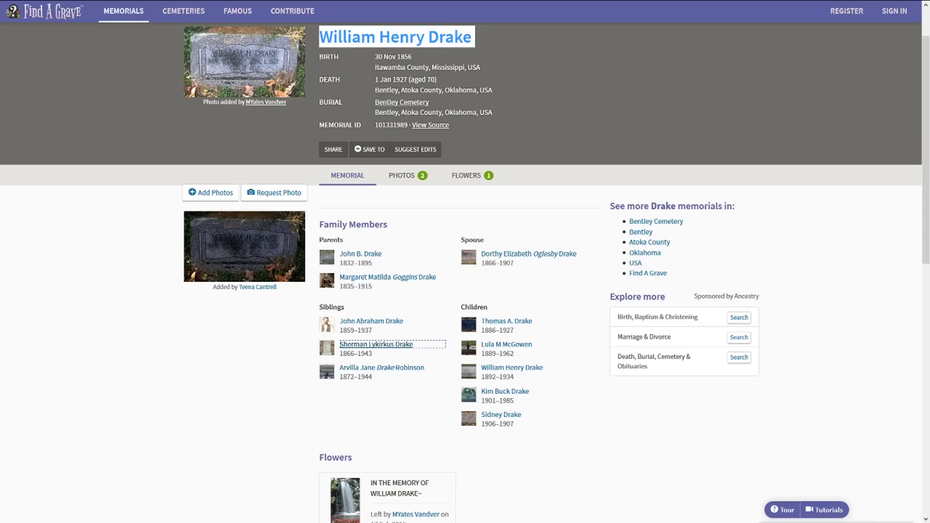
{"action": "left_click", "coordinate": [383, 405]}
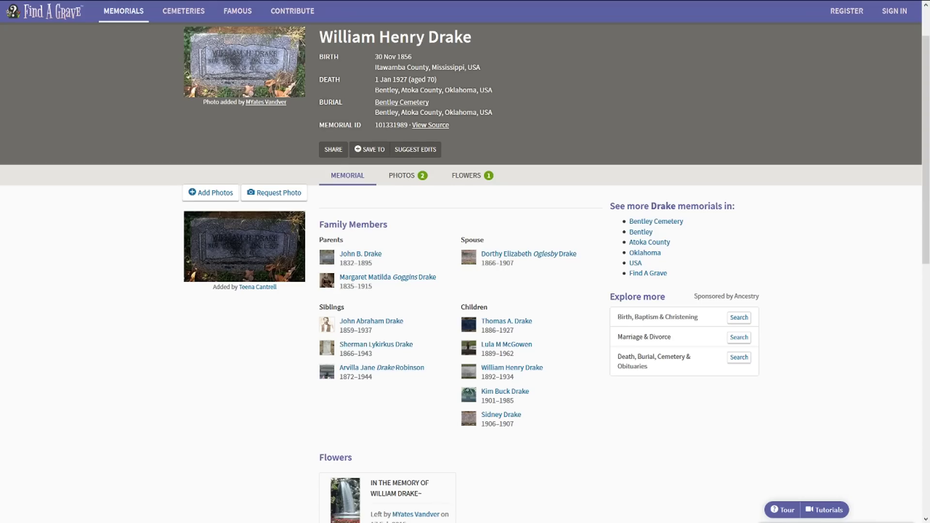
{"action": "left_click_drag", "start_coordinate": [372, 377], "coordinate": [339, 367]}
{"action": "left_click", "coordinate": [360, 388]}
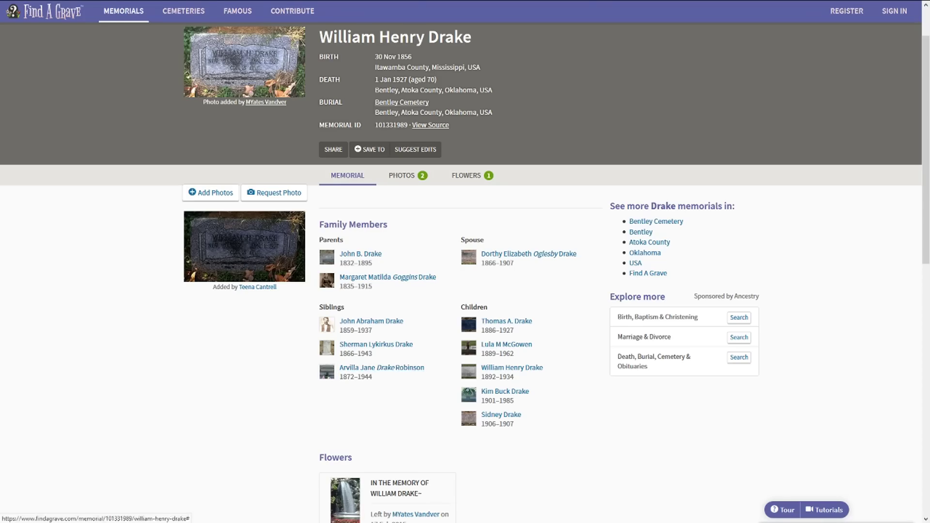
Step: Check William Henry Drake's details in the tree, then switch to his Find A Grave memorial
{"action": "left_click", "coordinate": [178, 8]}
{"action": "left_click", "coordinate": [107, 8]}
{"action": "key", "text": "F11"}
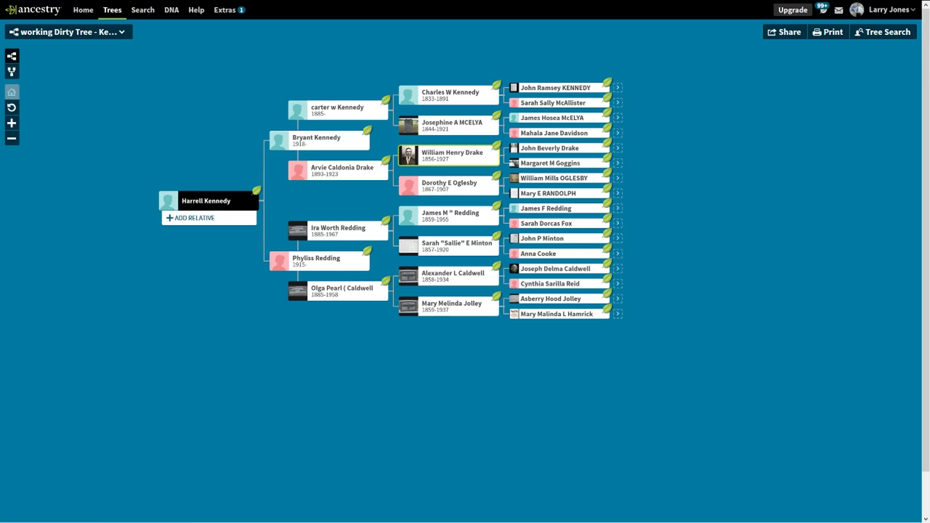
{"action": "left_click", "coordinate": [440, 156]}
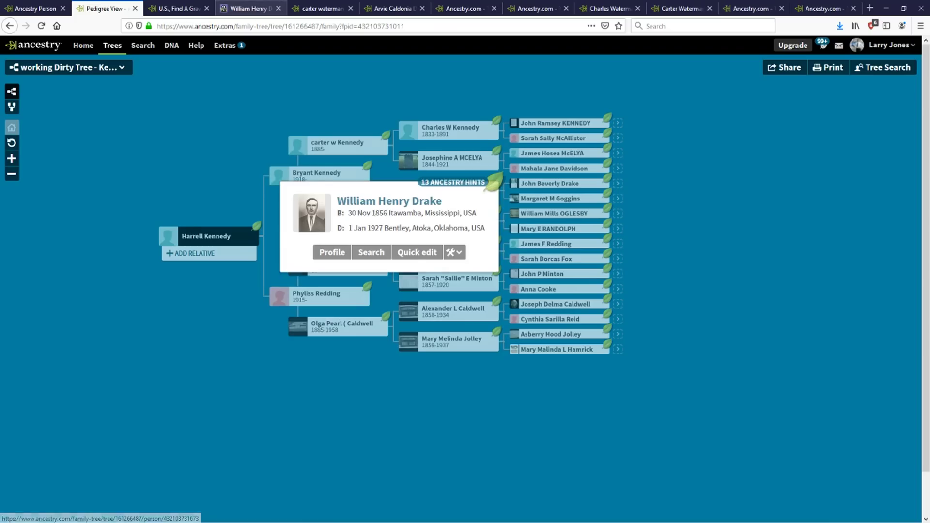
{"action": "left_click", "coordinate": [251, 8]}
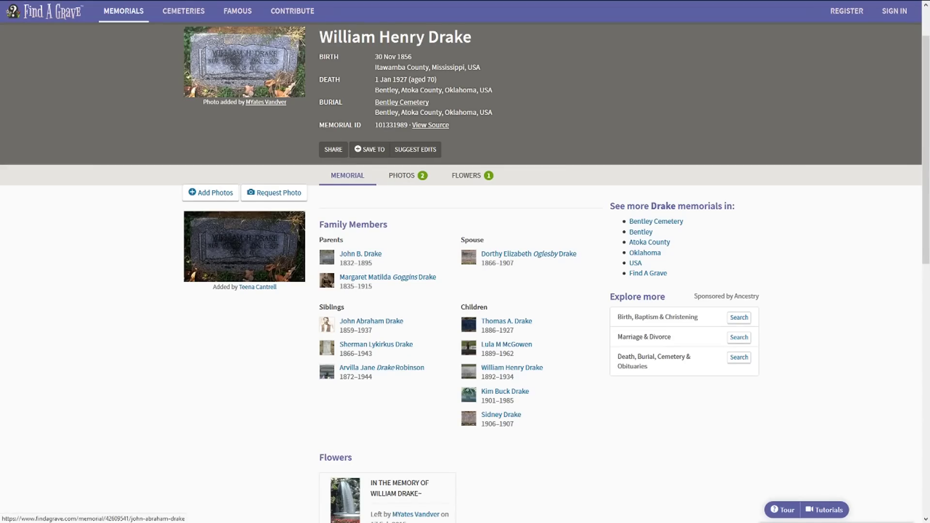
{"action": "right_click", "coordinate": [359, 322]}
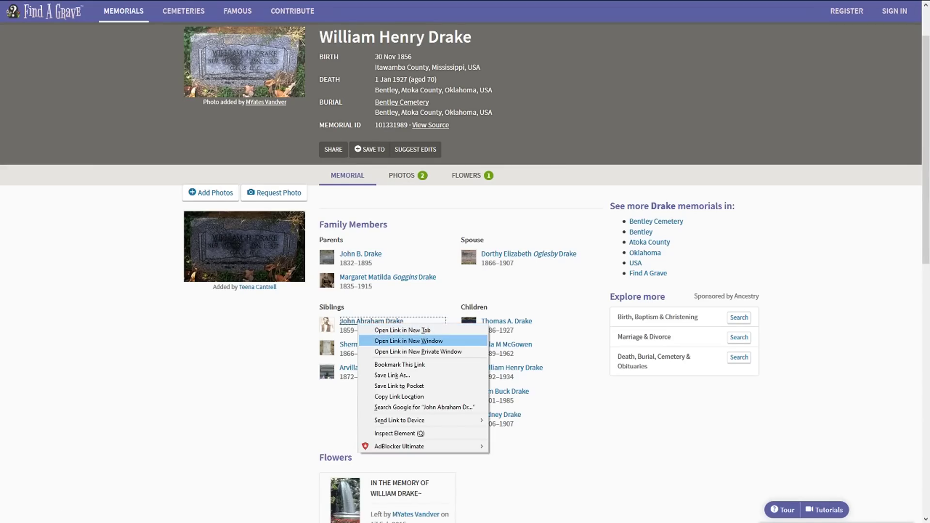
{"action": "left_click", "coordinate": [408, 341]}
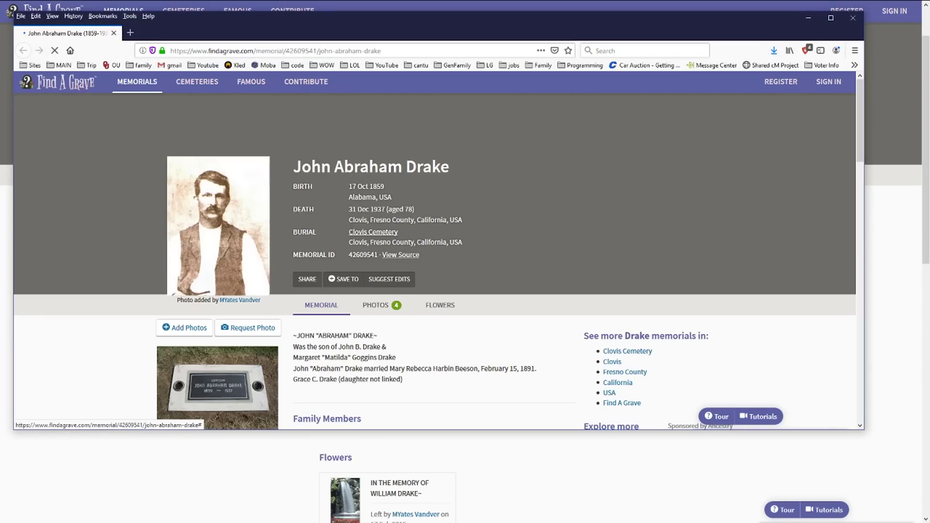
{"action": "left_click", "coordinate": [218, 226]}
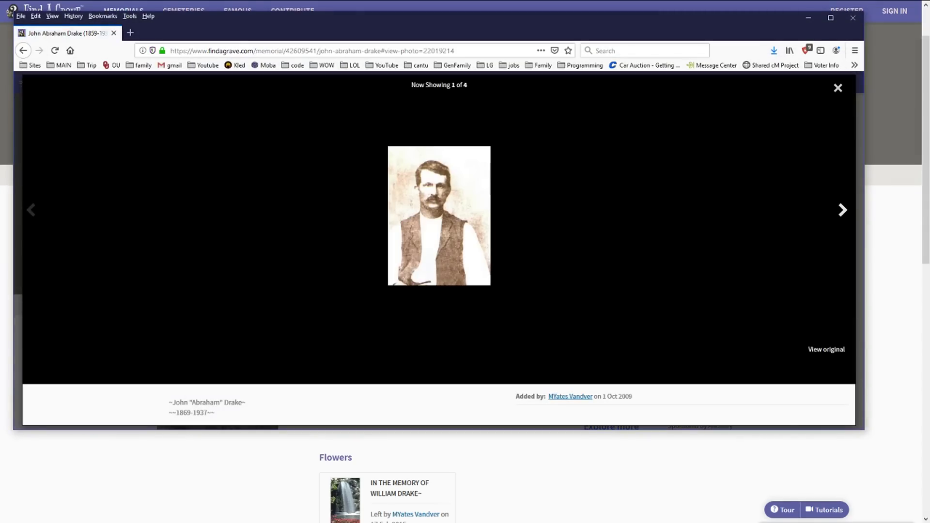
{"action": "left_click", "coordinate": [837, 88]}
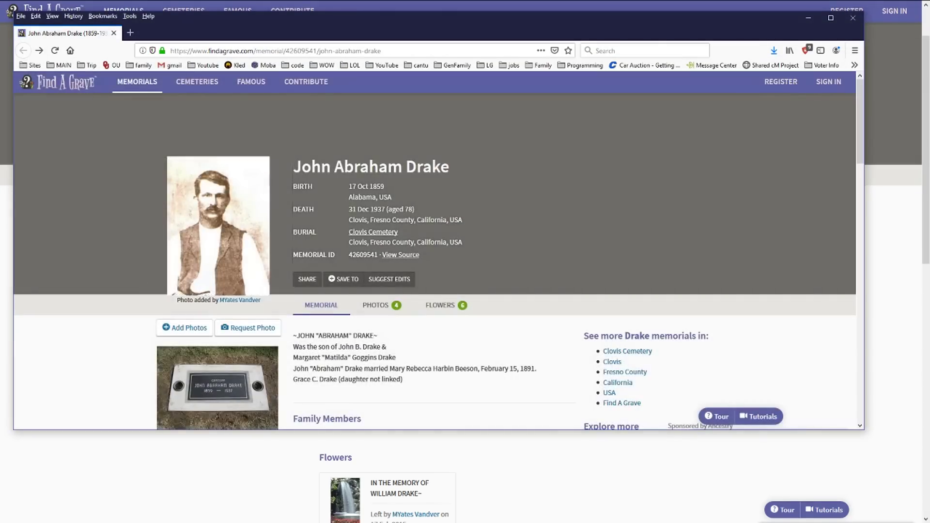
{"action": "left_click", "coordinate": [218, 387]}
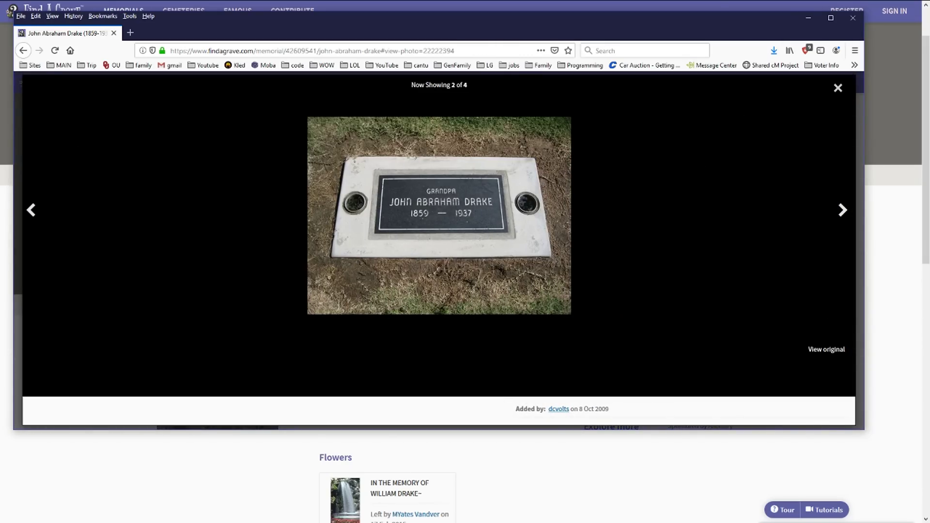
{"action": "left_click", "coordinate": [837, 87]}
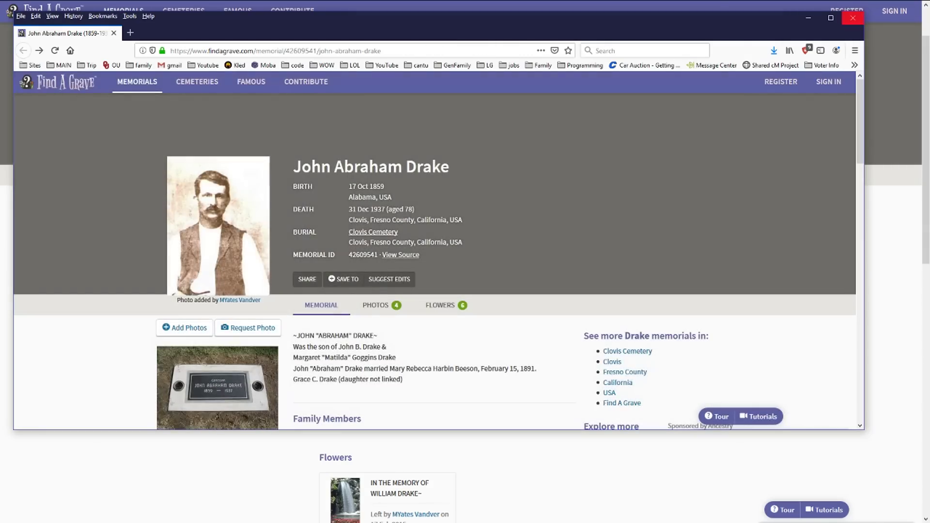
{"action": "left_click", "coordinate": [852, 18]}
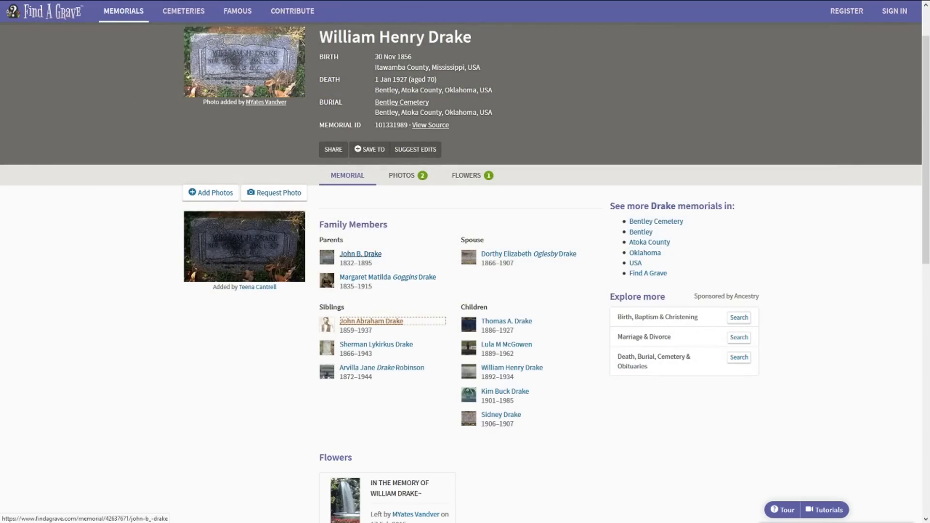
Step: Read father John B. Drake's memorial (born 6 Jun 1832 Georgia, died 1895), then return to the tree
{"action": "left_click", "coordinate": [360, 254]}
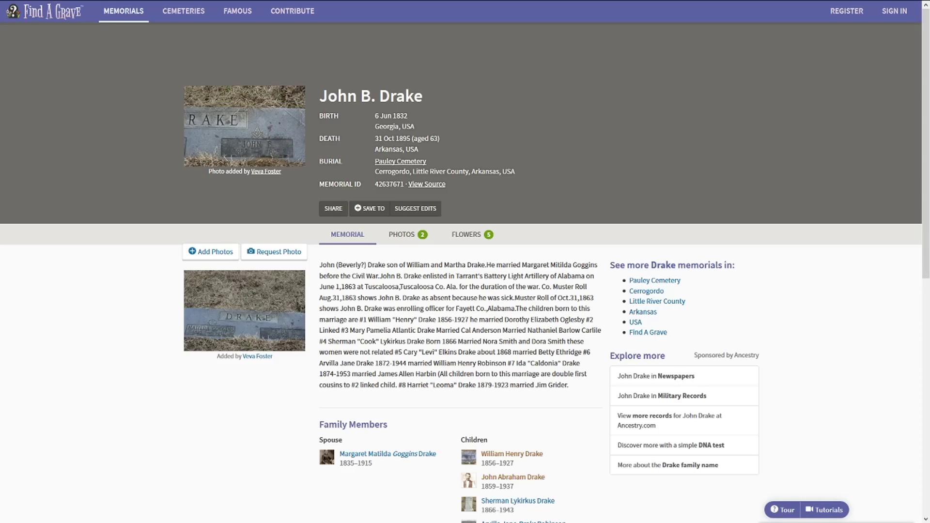
{"action": "mouse_move", "coordinate": [53, 2]}
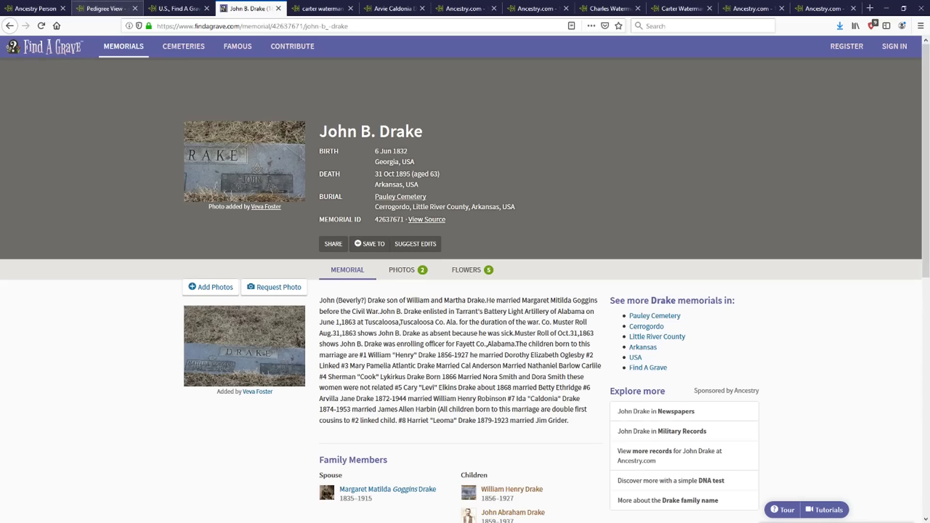
{"action": "left_click", "coordinate": [105, 5]}
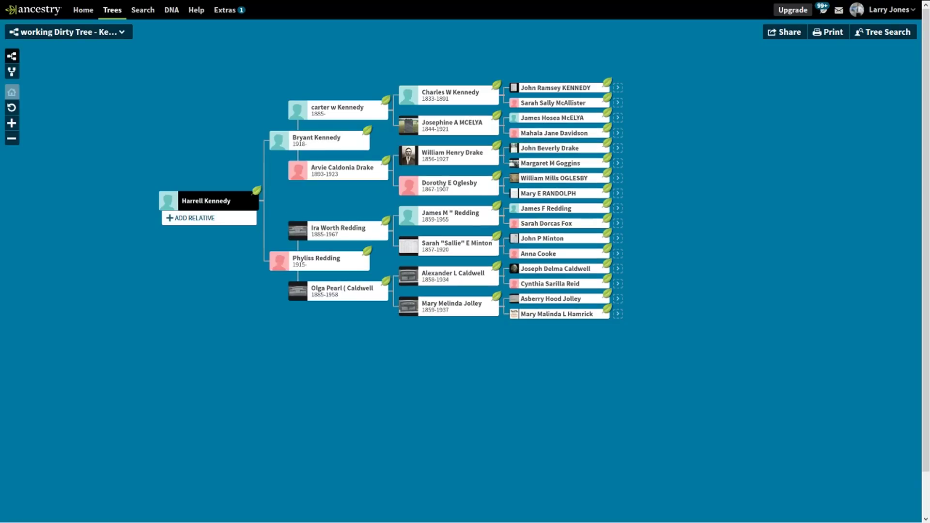
{"action": "left_click", "coordinate": [617, 148]}
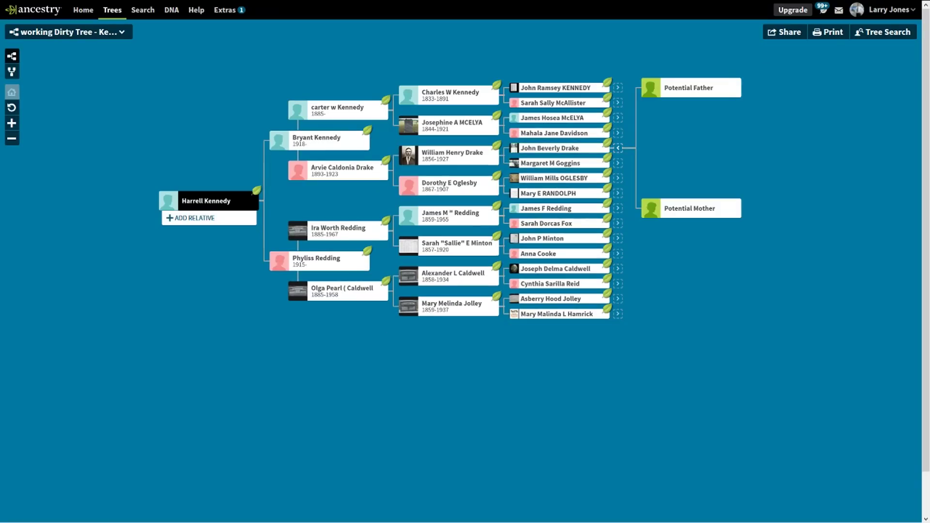
{"action": "left_click", "coordinate": [690, 88]}
{"action": "left_click", "coordinate": [596, 146]}
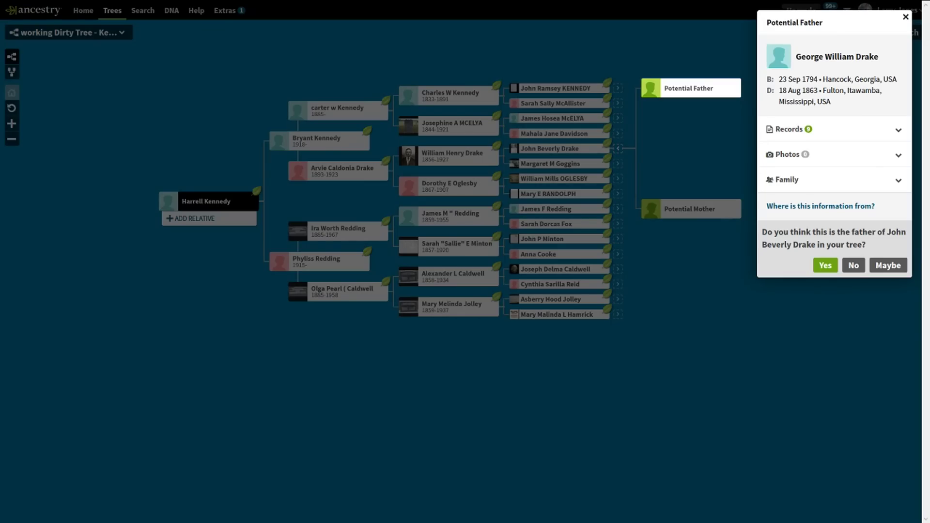
{"action": "left_click", "coordinate": [897, 180]}
{"action": "left_click", "coordinate": [727, 252]}
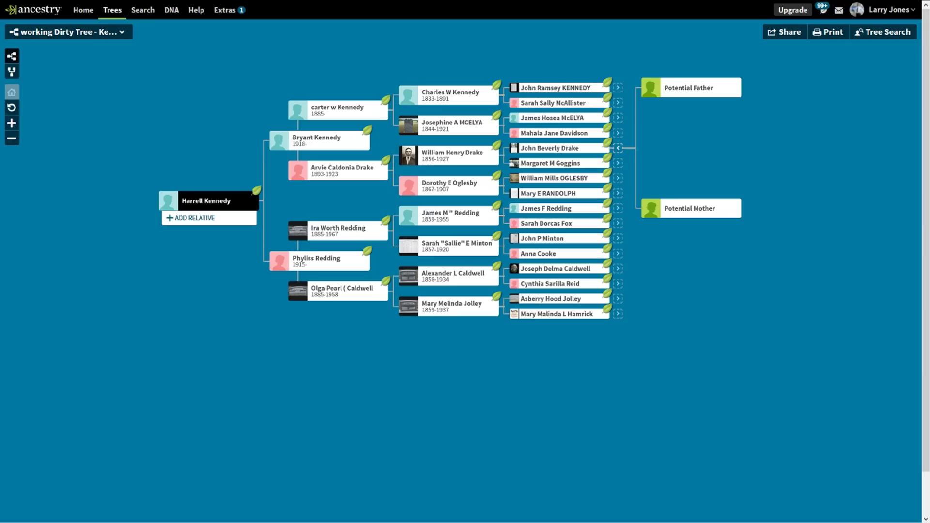
{"action": "left_click", "coordinate": [247, 8]}
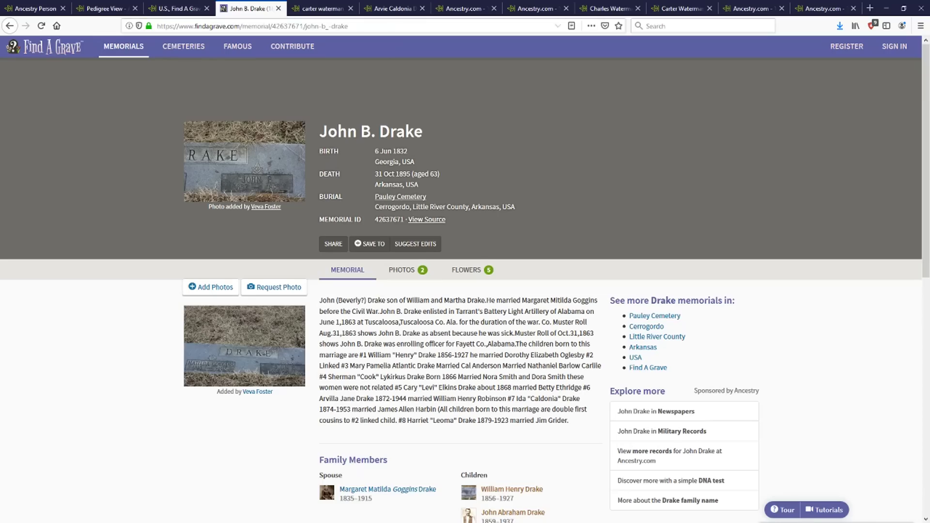
{"action": "key", "text": "F11"}
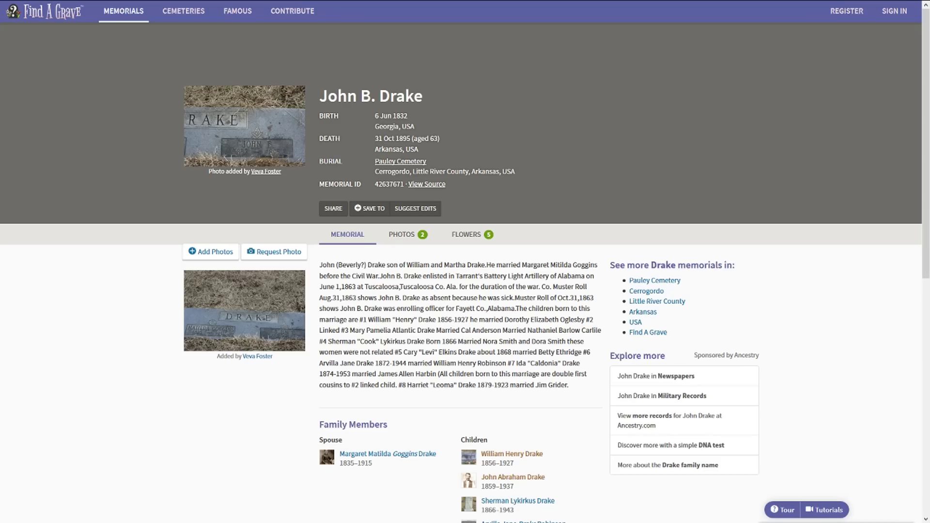
{"action": "left_click_drag", "start_coordinate": [376, 297], "coordinate": [593, 319]}
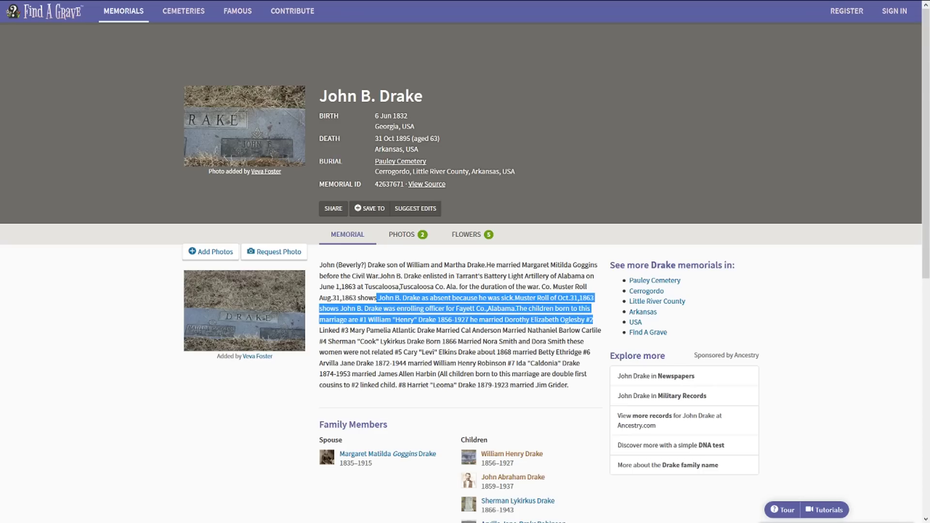
{"action": "left_click_drag", "start_coordinate": [355, 330], "coordinate": [435, 330]}
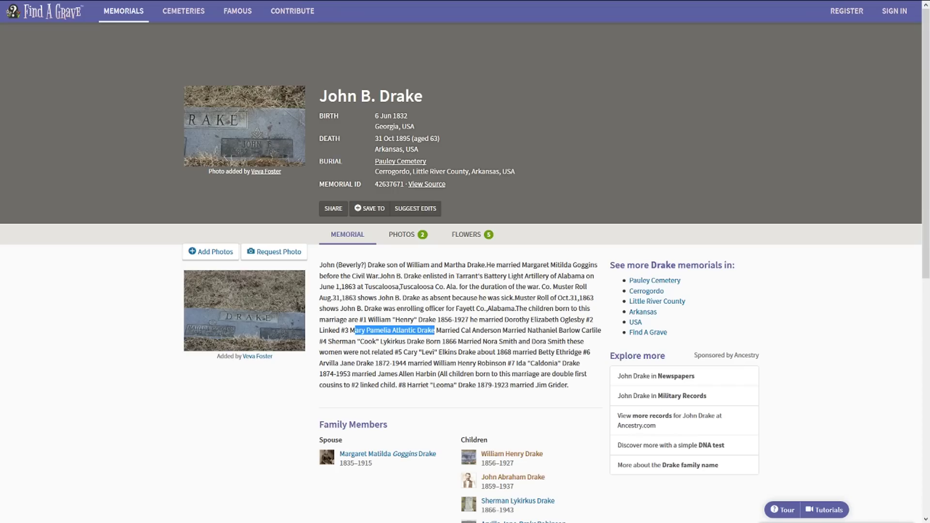
{"action": "left_click", "coordinate": [411, 477]}
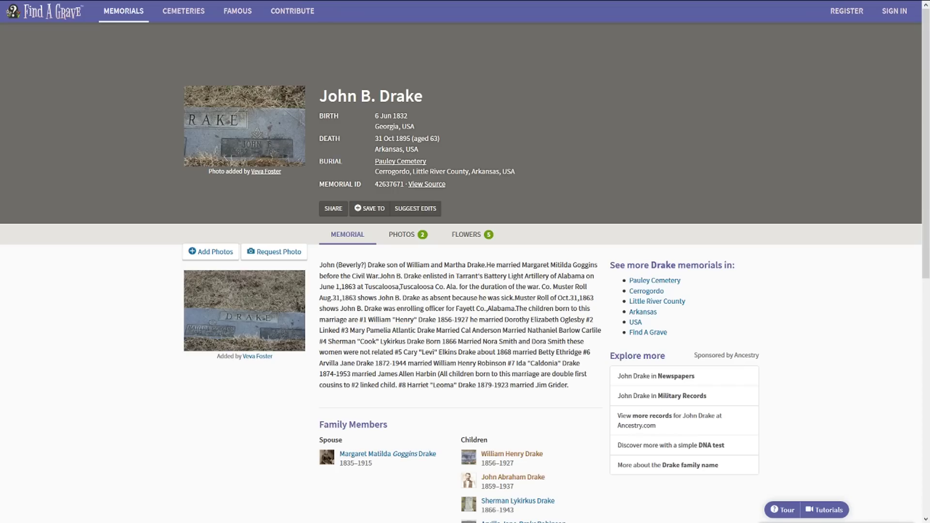
Step: Open Margaret Matilda 'Tilda' Goggins Drake's memorial and read how her marriage alienated her
{"action": "left_click", "coordinate": [402, 454]}
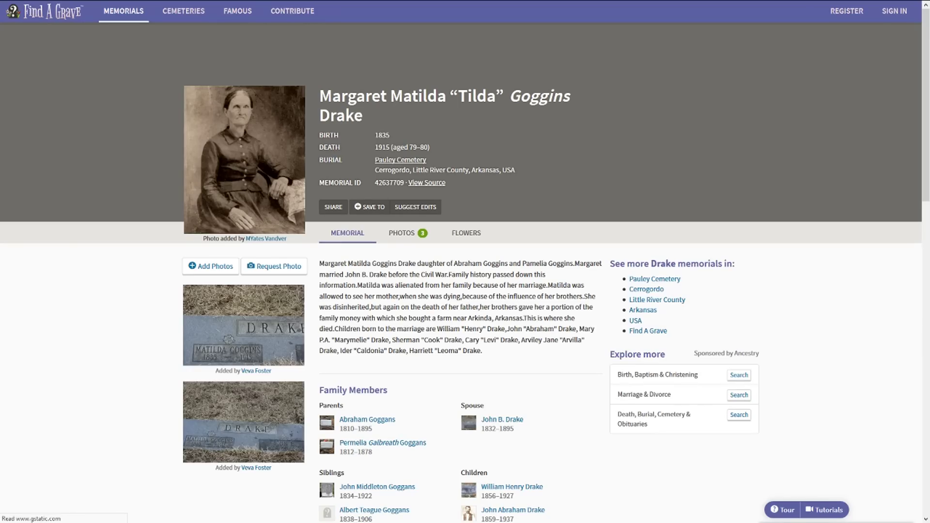
{"action": "left_click_drag", "start_coordinate": [345, 285], "coordinate": [372, 296]}
{"action": "left_click", "coordinate": [372, 296]}
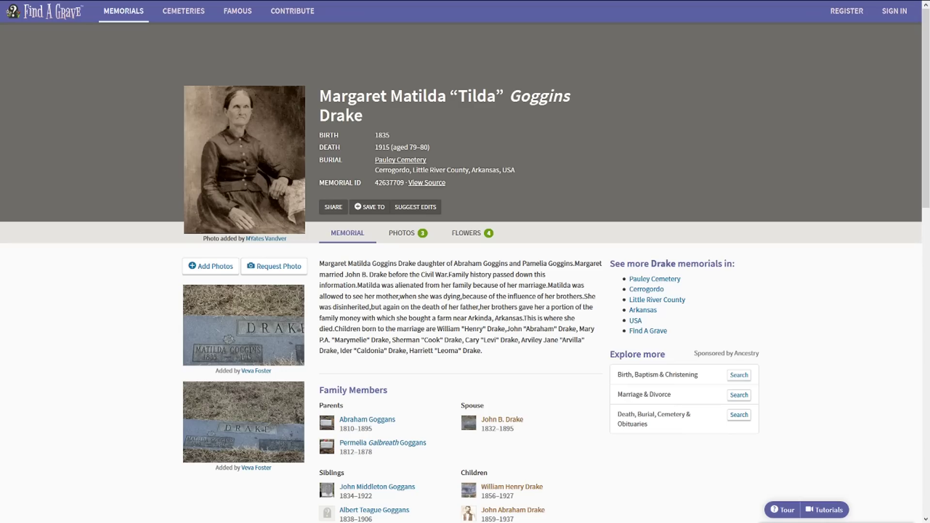
{"action": "left_click_drag", "start_coordinate": [448, 274], "coordinate": [546, 285]}
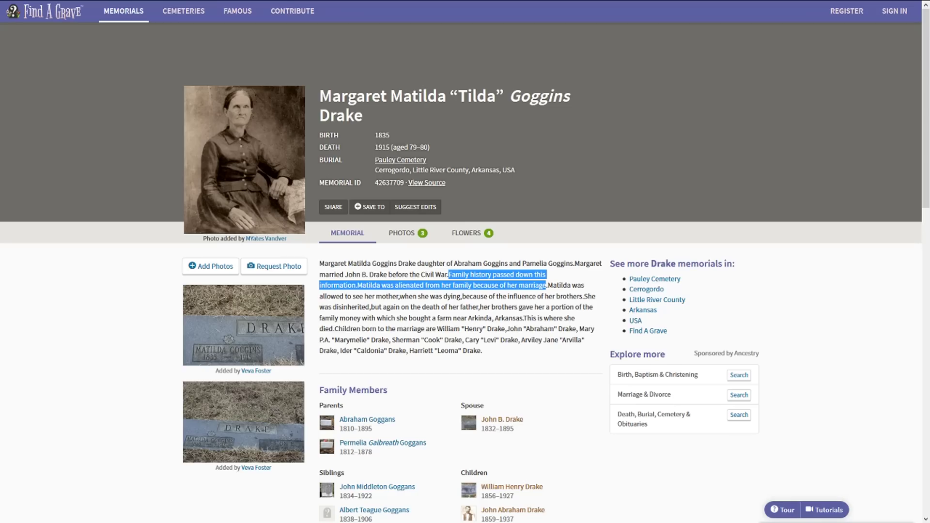
Step: Read her biography: her brothers at her mother's deathbed, her death, her children, and the inheritance and farm near Arkinda
{"action": "left_click_drag", "start_coordinate": [405, 296], "coordinate": [445, 317]}
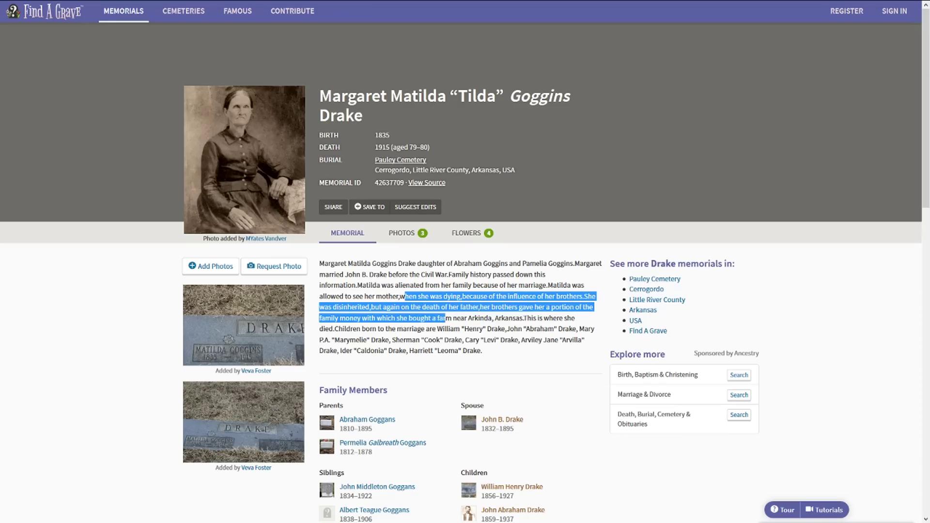
{"action": "left_click_drag", "start_coordinate": [523, 318], "coordinate": [421, 329]}
{"action": "left_click", "coordinate": [421, 329]}
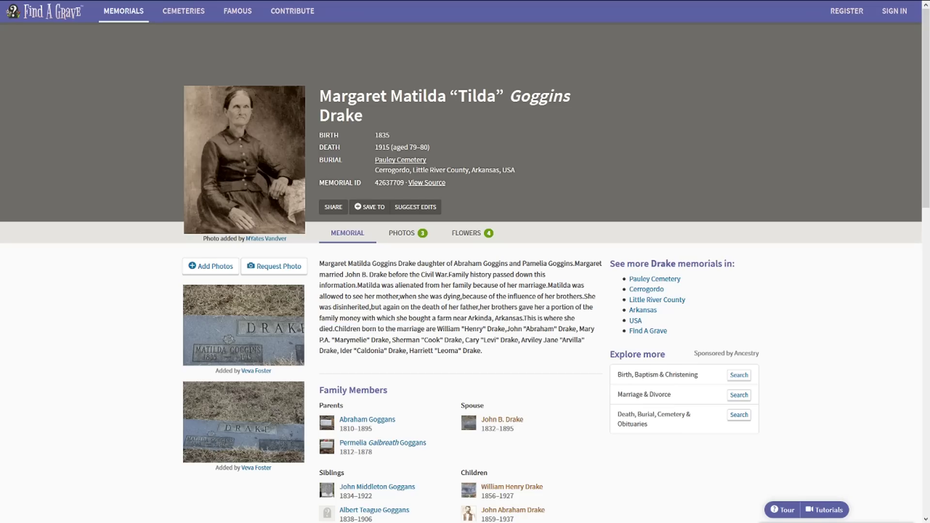
{"action": "left_click_drag", "start_coordinate": [533, 307], "coordinate": [576, 317]}
{"action": "left_click", "coordinate": [577, 319]}
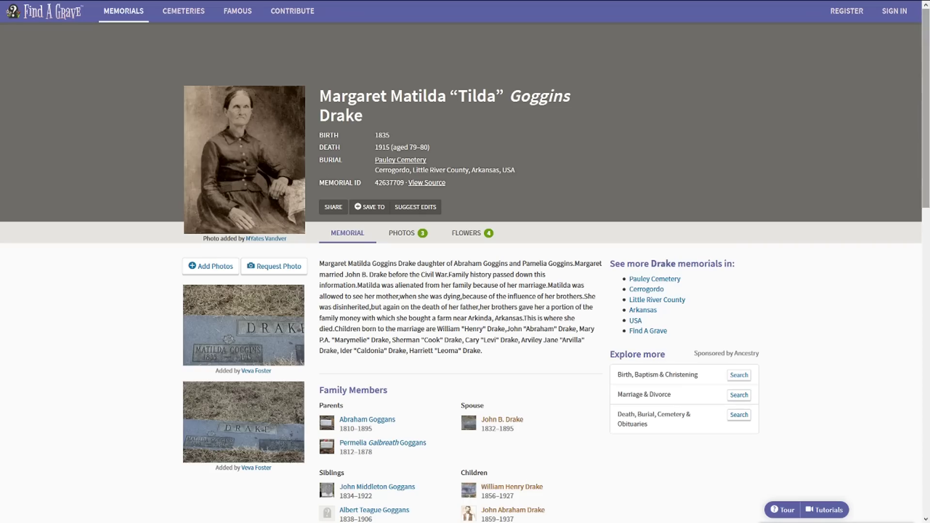
{"action": "scroll", "coordinate": [465, 271], "scroll_direction": "down", "scroll_amount": 3}
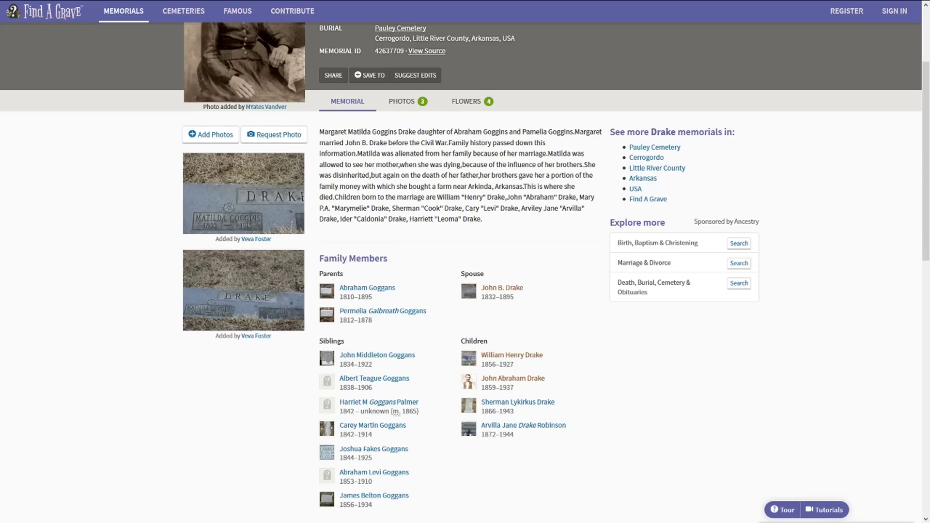
{"action": "left_click_drag", "start_coordinate": [483, 219], "coordinate": [355, 131]}
{"action": "left_click", "coordinate": [355, 132]}
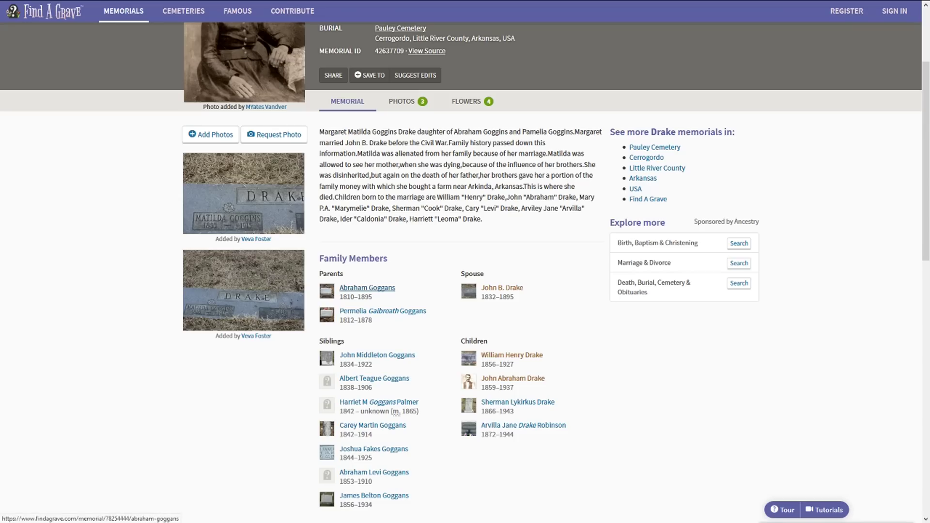
{"action": "left_click", "coordinate": [502, 288]}
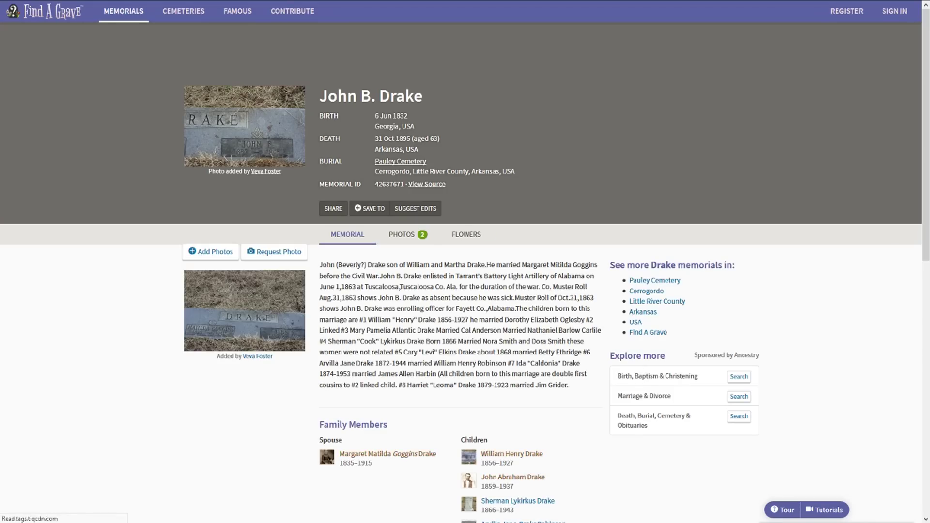
{"action": "left_click", "coordinate": [387, 453]}
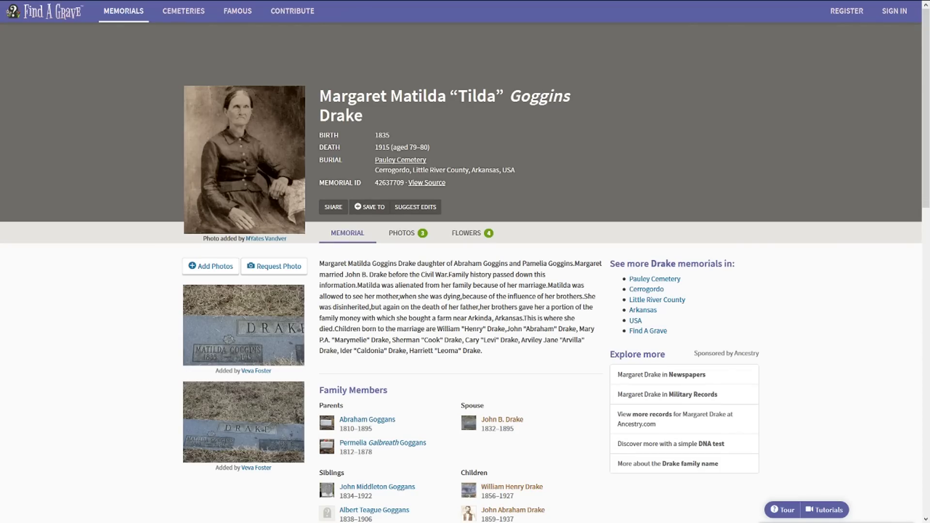
{"action": "left_click", "coordinate": [367, 420]}
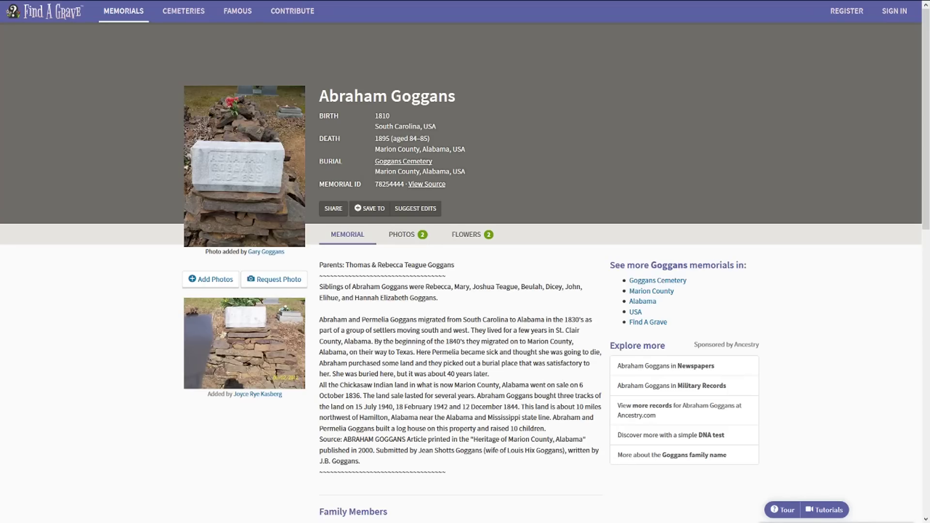
{"action": "scroll", "coordinate": [464, 291], "scroll_direction": "down", "scroll_amount": 2}
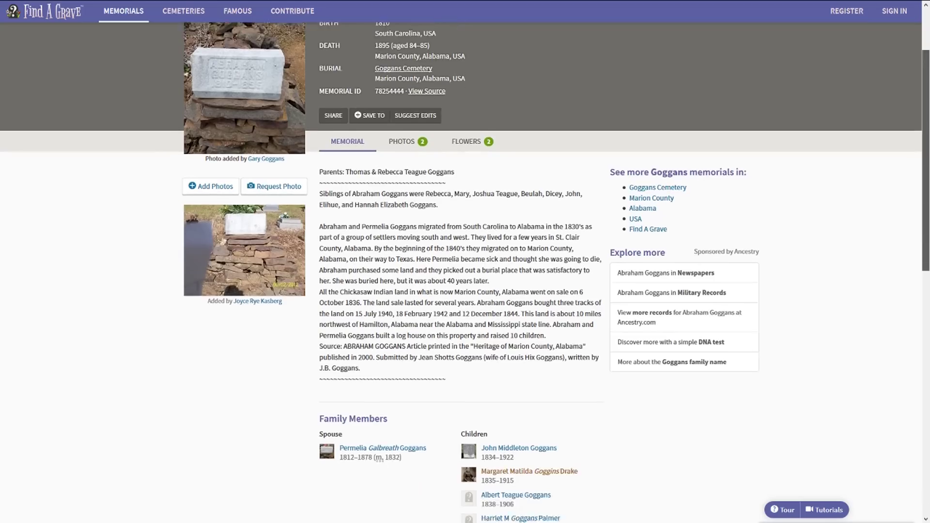
{"action": "left_click_drag", "start_coordinate": [324, 179], "coordinate": [454, 179]}
{"action": "left_click_drag", "start_coordinate": [329, 212], "coordinate": [563, 223]}
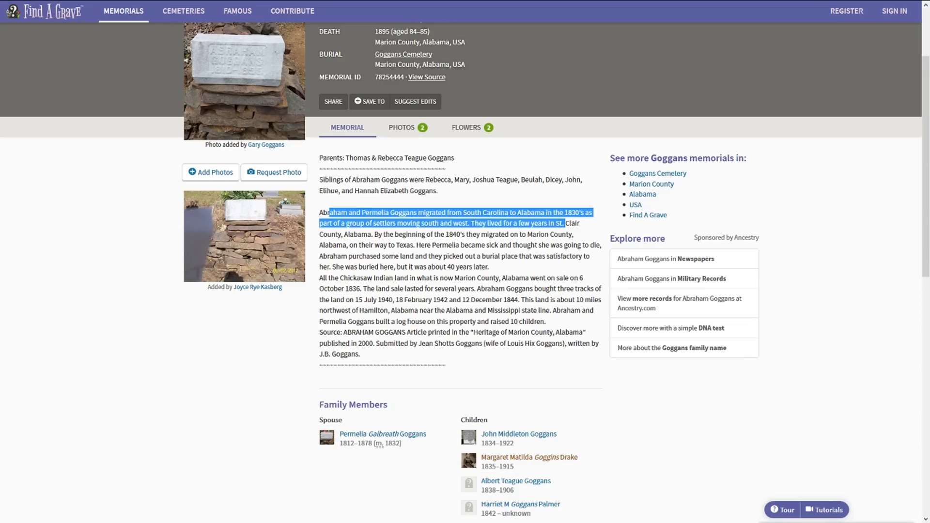
Step: Read the passage on the Chickasaw Indian land sale of October 1836, which lasted several years
{"action": "left_click_drag", "start_coordinate": [316, 278], "coordinate": [411, 277]}
{"action": "left_click", "coordinate": [412, 278]}
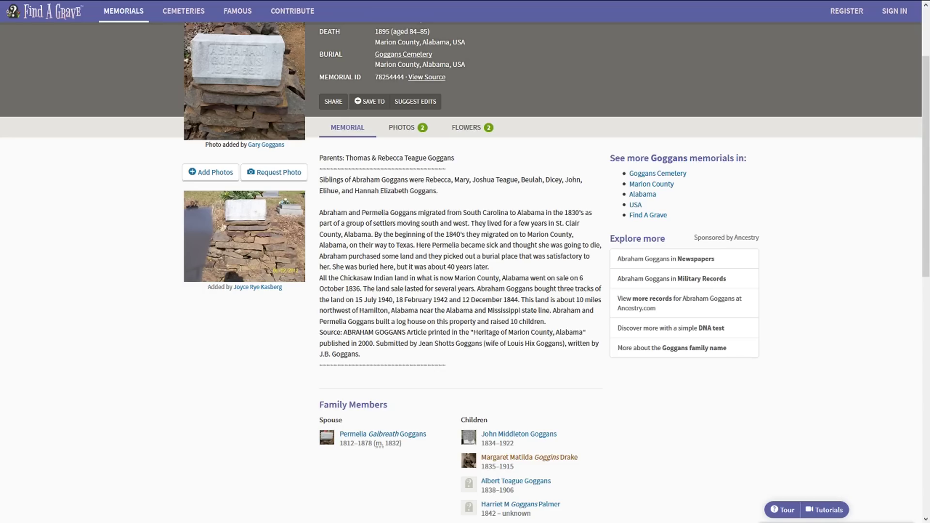
{"action": "left_click_drag", "start_coordinate": [360, 289], "coordinate": [317, 278]}
{"action": "left_click", "coordinate": [318, 279]}
{"action": "left_click_drag", "start_coordinate": [360, 289], "coordinate": [319, 278]}
{"action": "left_click", "coordinate": [385, 300]}
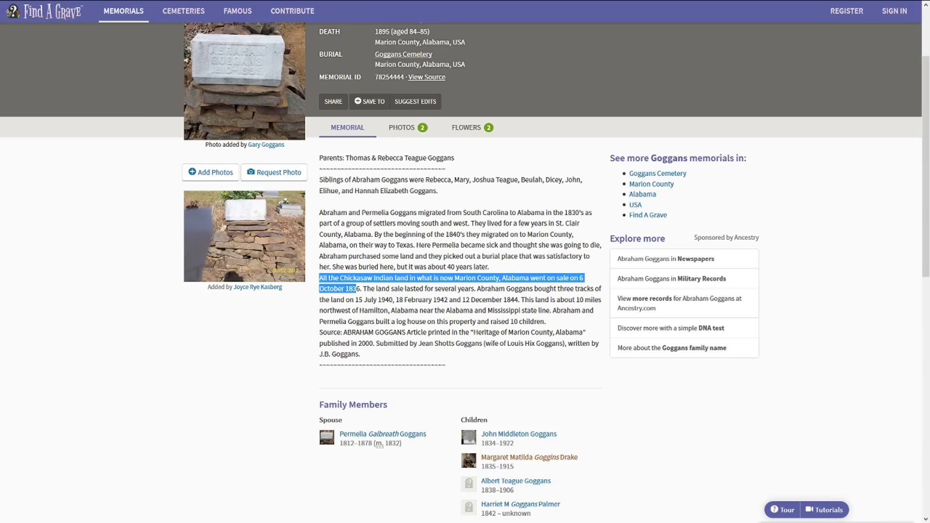
{"action": "left_click", "coordinate": [357, 289]}
{"action": "left_click_drag", "start_coordinate": [361, 289], "coordinate": [325, 278]}
{"action": "left_click_drag", "start_coordinate": [551, 278], "coordinate": [481, 288]}
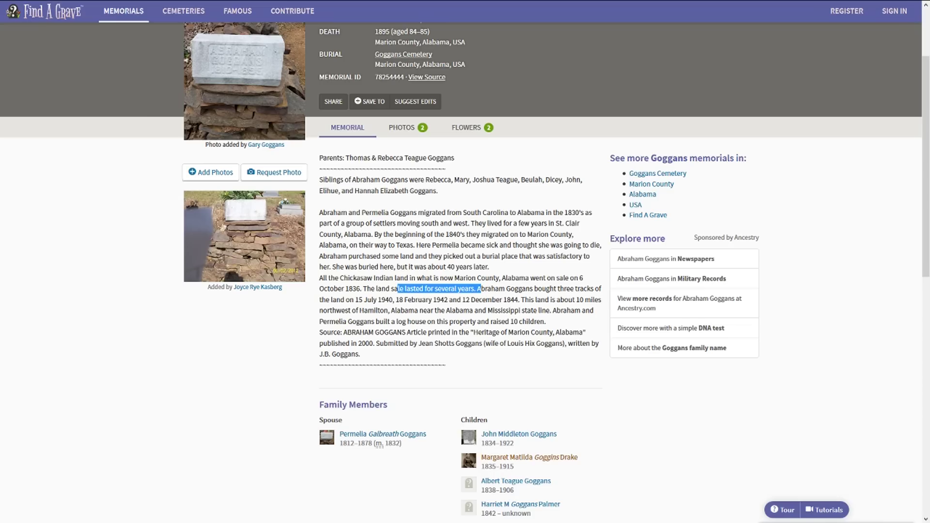
Step: Highlight the land purchase dates in the Chickasaw land-sale passage
{"action": "left_click", "coordinate": [481, 289]}
{"action": "left_click_drag", "start_coordinate": [520, 299], "coordinate": [381, 289]}
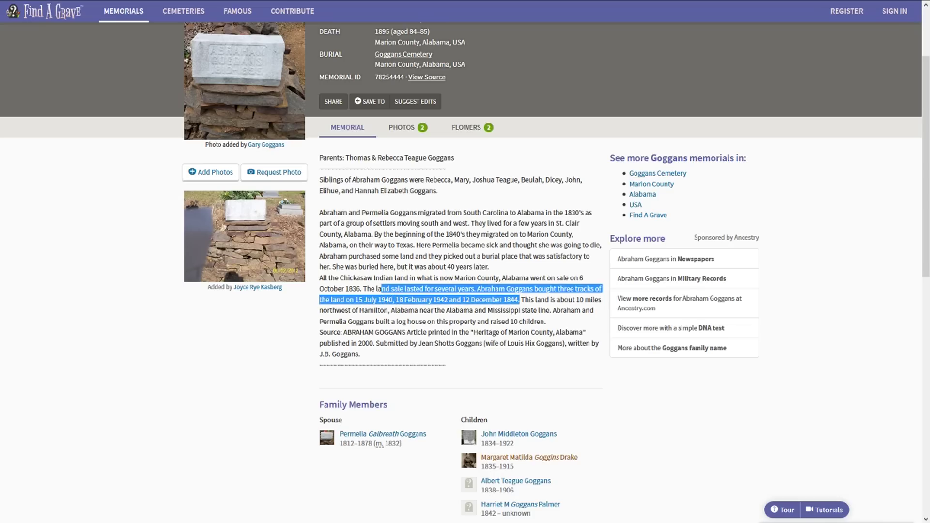
{"action": "left_click", "coordinate": [381, 289]}
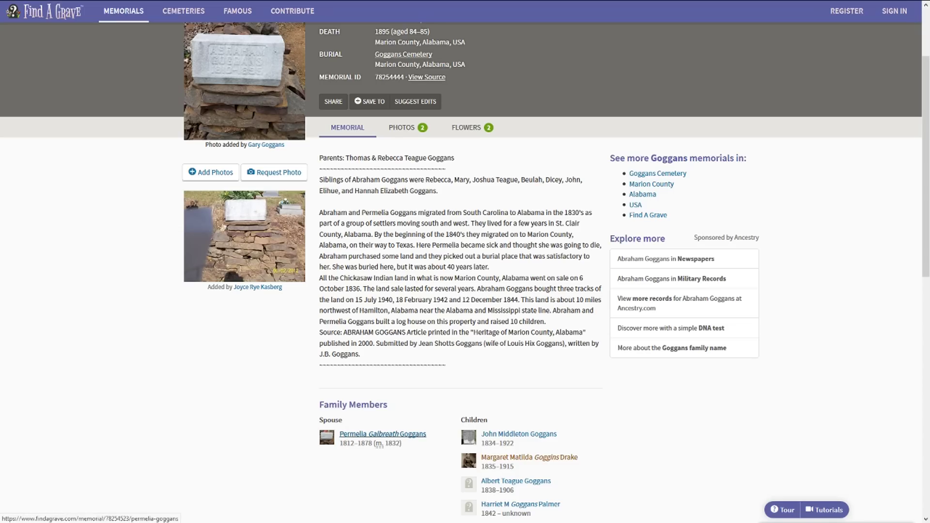
Step: Go from Permelia Galbreath Goggans's memorial to her mother Harriett Fakes Galbreath's page
{"action": "left_click", "coordinate": [382, 433]}
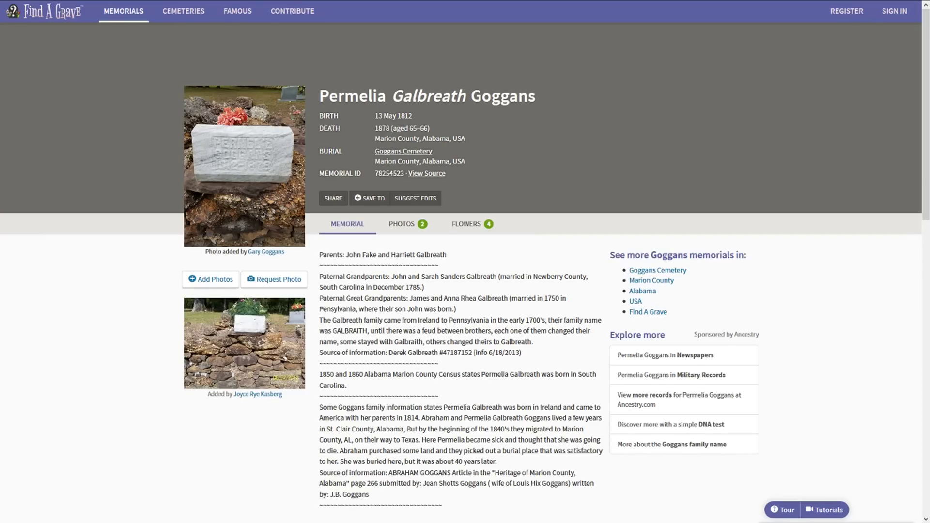
{"action": "scroll", "coordinate": [465, 271], "scroll_direction": "down", "scroll_amount": 4}
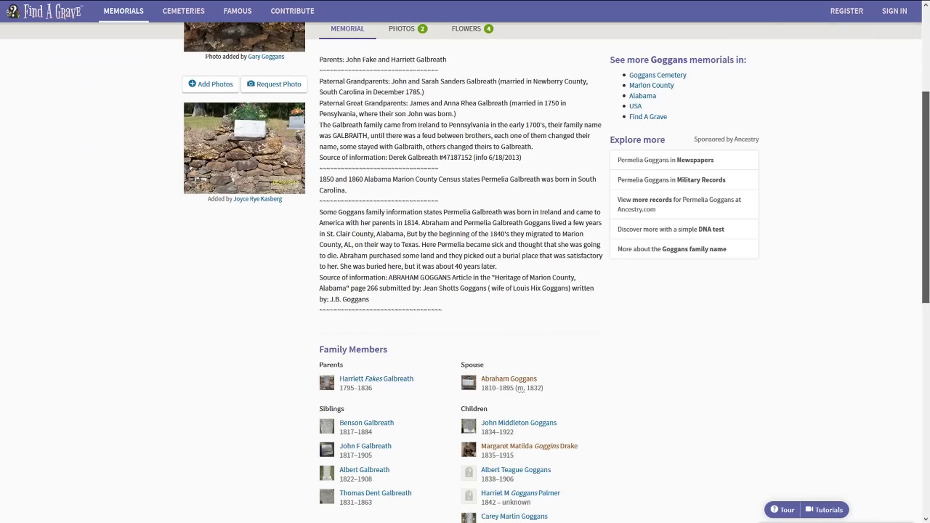
{"action": "scroll", "coordinate": [464, 271], "scroll_direction": "up", "scroll_amount": 2}
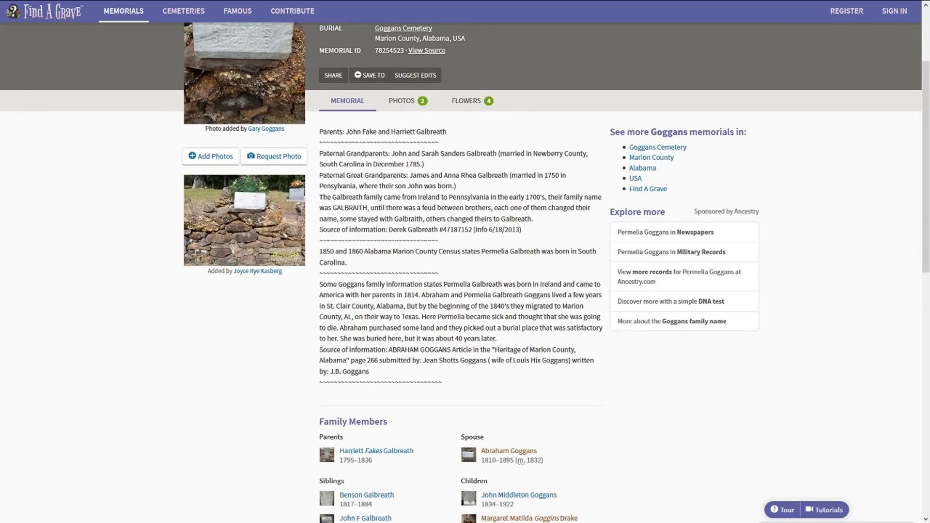
{"action": "left_click", "coordinate": [377, 451]}
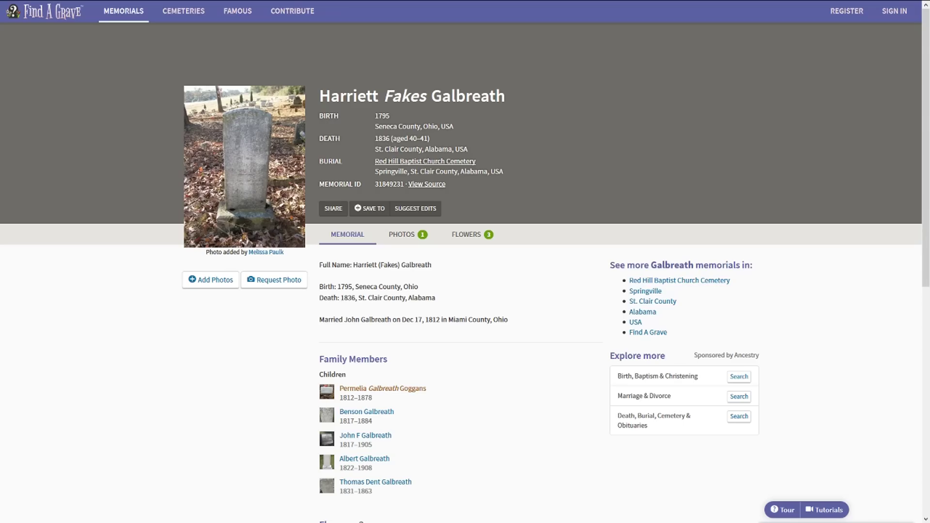
{"action": "left_click", "coordinate": [244, 166]}
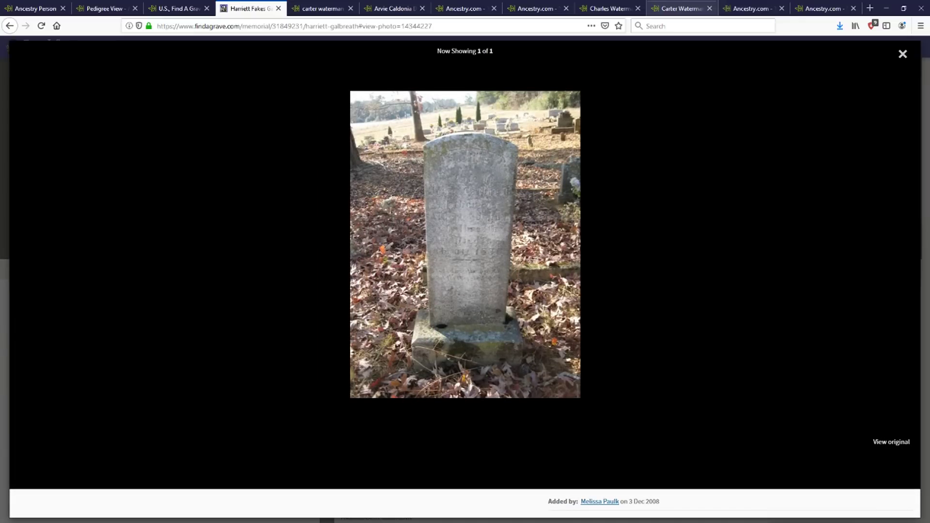
{"action": "key", "text": "Escape"}
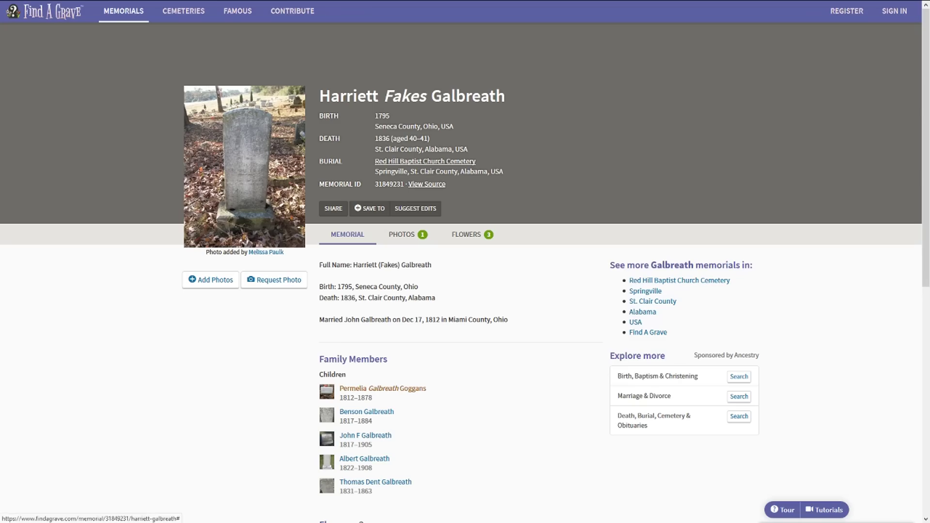
{"action": "key", "text": "F11"}
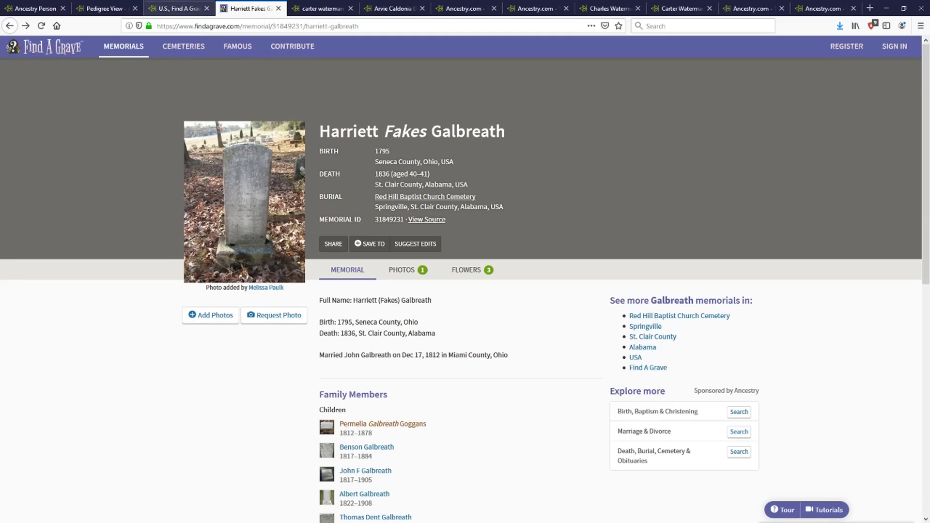
Step: Check the Ancestry pedigree tree, then return to Find A Grave's memorial search
{"action": "left_click", "coordinate": [102, 9]}
{"action": "key", "text": "F11"}
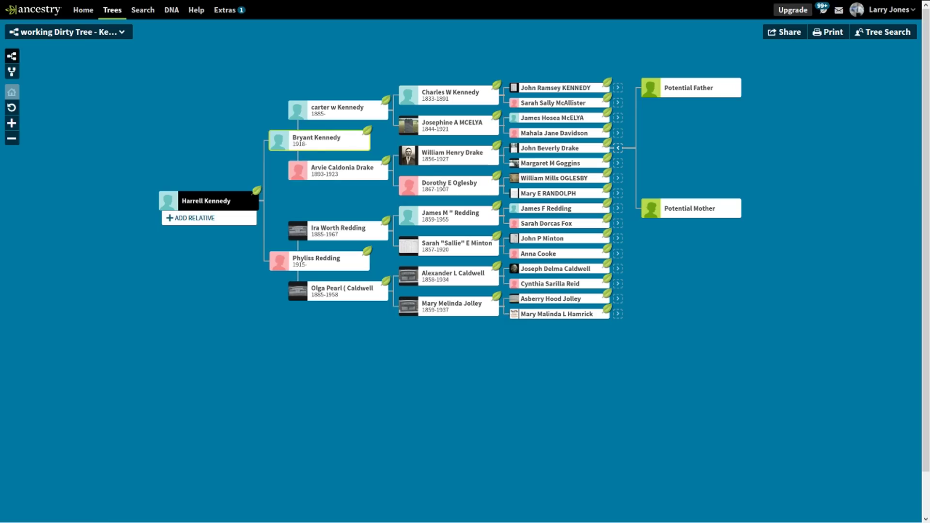
{"action": "key", "text": "F11"}
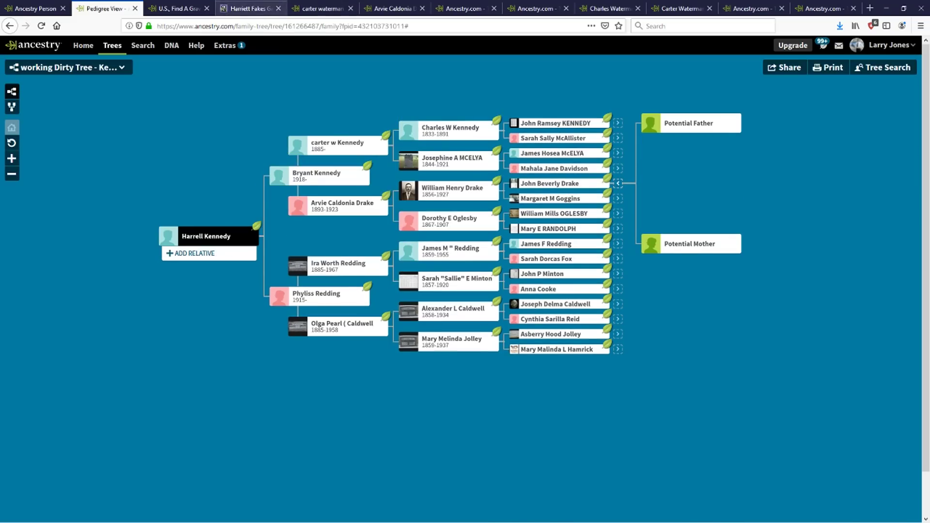
{"action": "left_click", "coordinate": [250, 9]}
{"action": "left_click", "coordinate": [43, 46]}
{"action": "key", "text": "F11"}
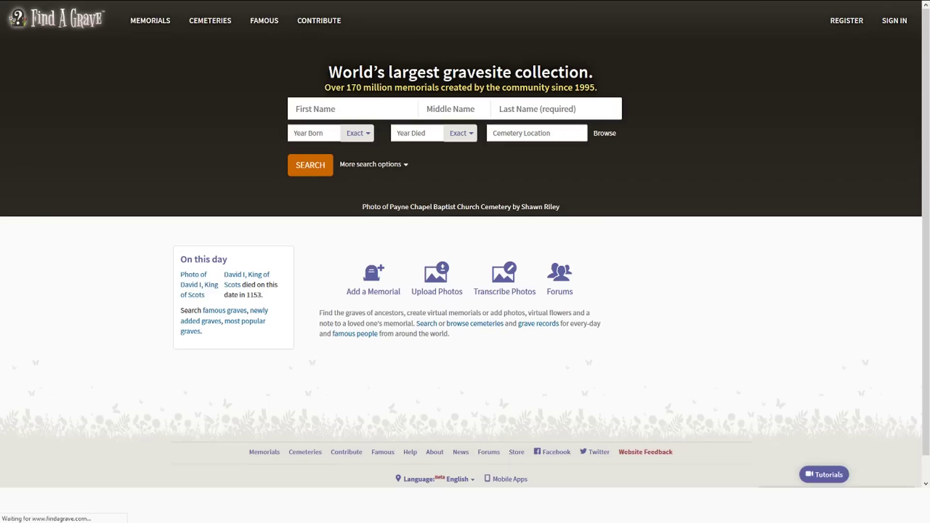
{"action": "left_click", "coordinate": [353, 109]}
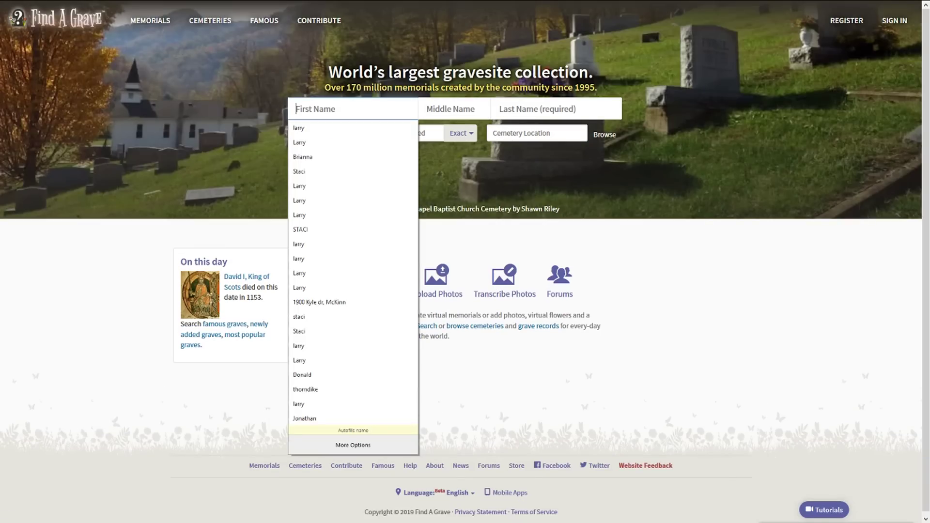
{"action": "type", "text": "bry"}
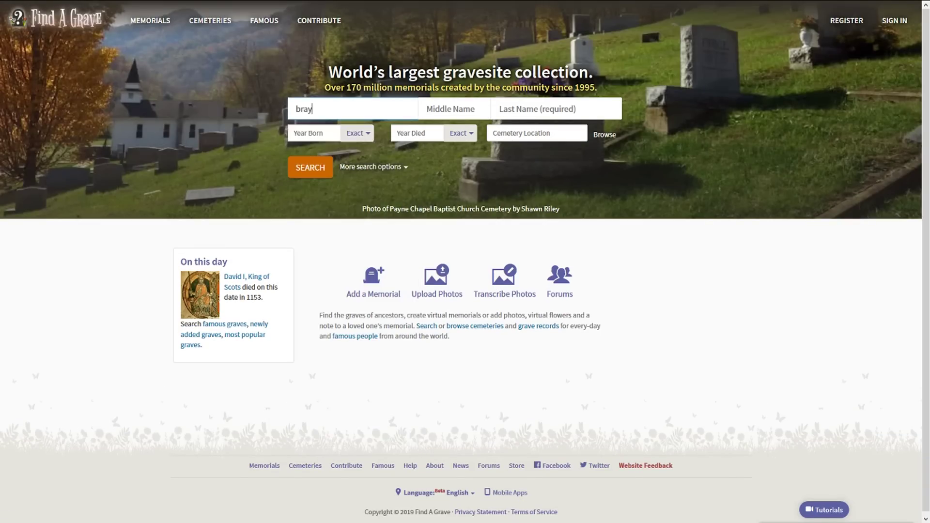
{"action": "type", "text": "ant"}
{"action": "key", "text": "Tab"}
{"action": "key", "text": "Tab"}
{"action": "type", "text": "kennedy"}
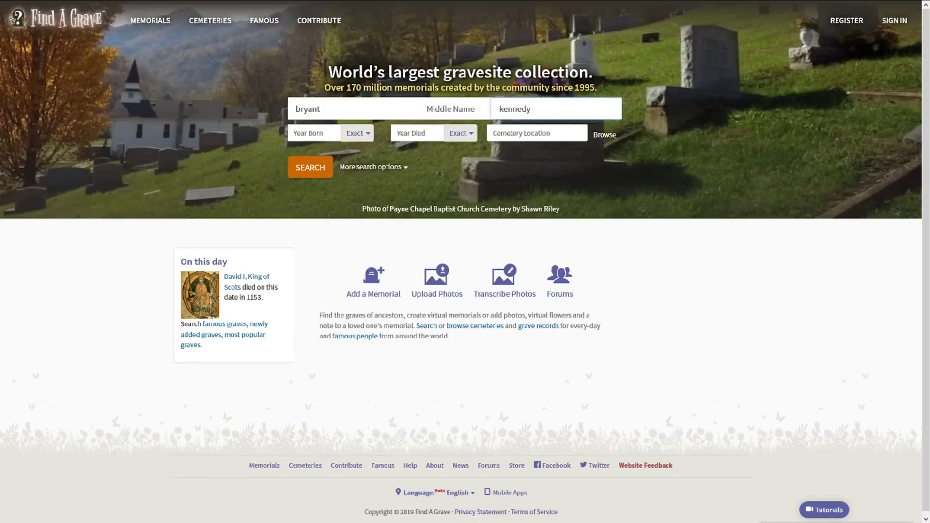
{"action": "type", "text": "1918"}
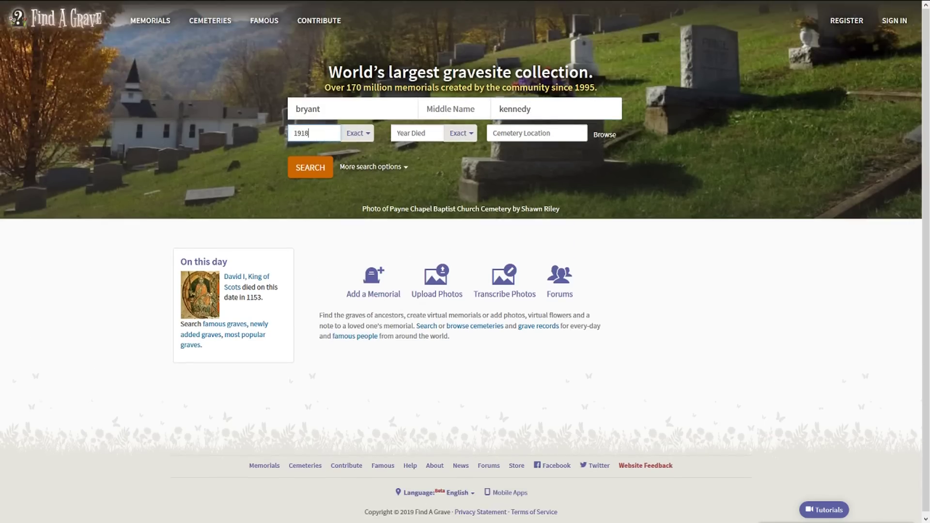
{"action": "key", "text": "Return"}
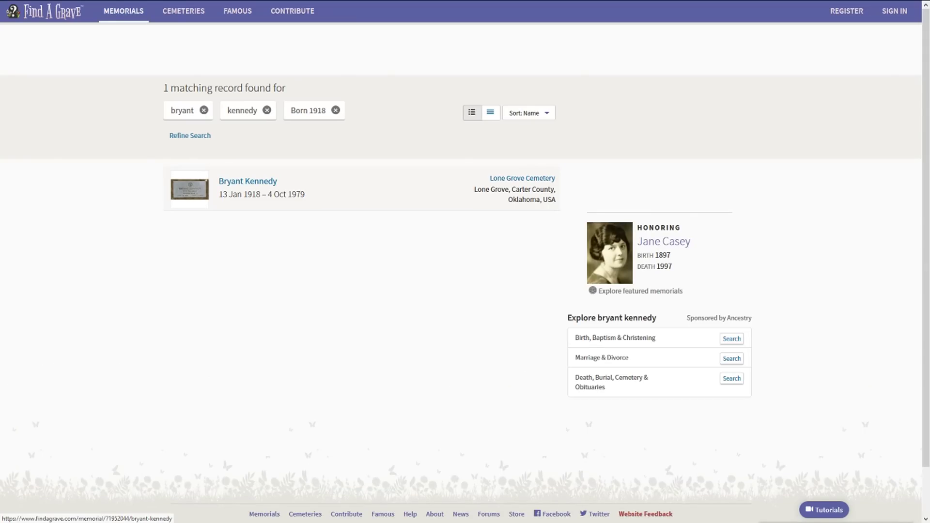
{"action": "left_click", "coordinate": [247, 181]}
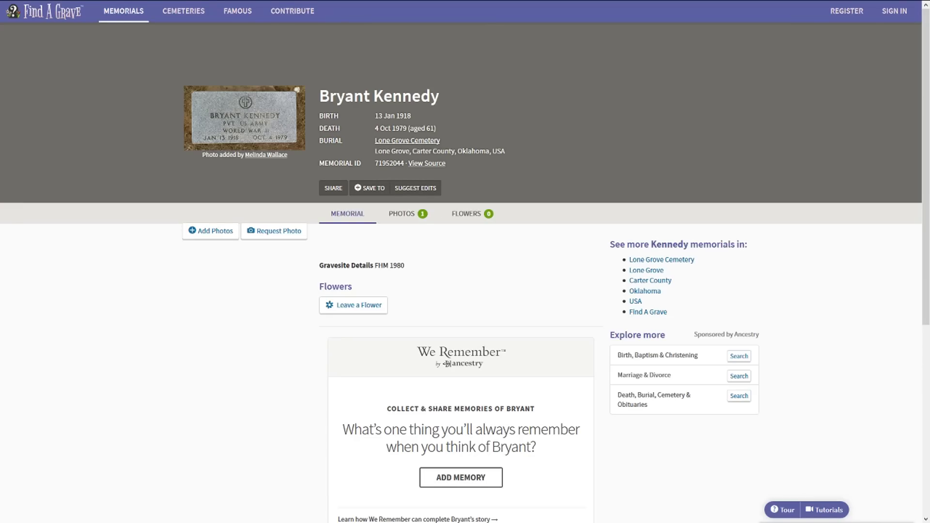
{"action": "mouse_move", "coordinate": [193, 3]}
{"action": "left_click", "coordinate": [109, 8]}
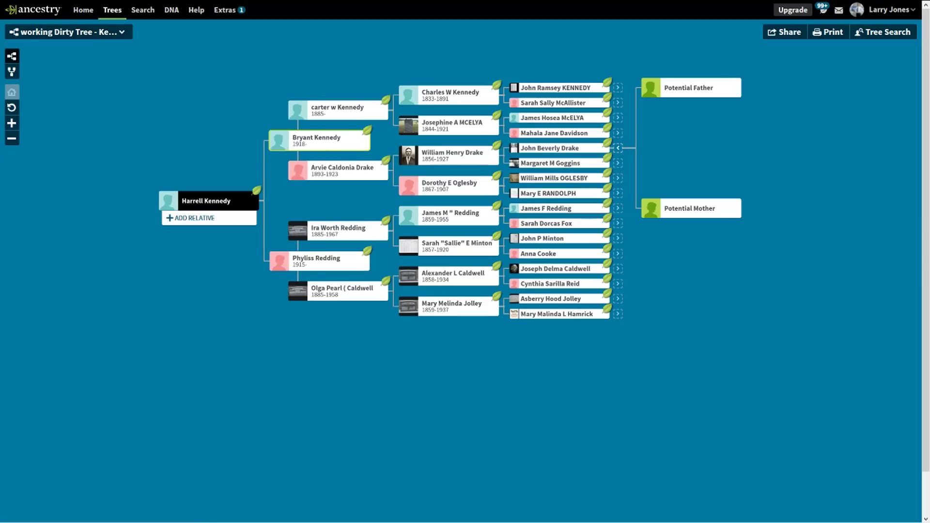
{"action": "left_click", "coordinate": [317, 140]}
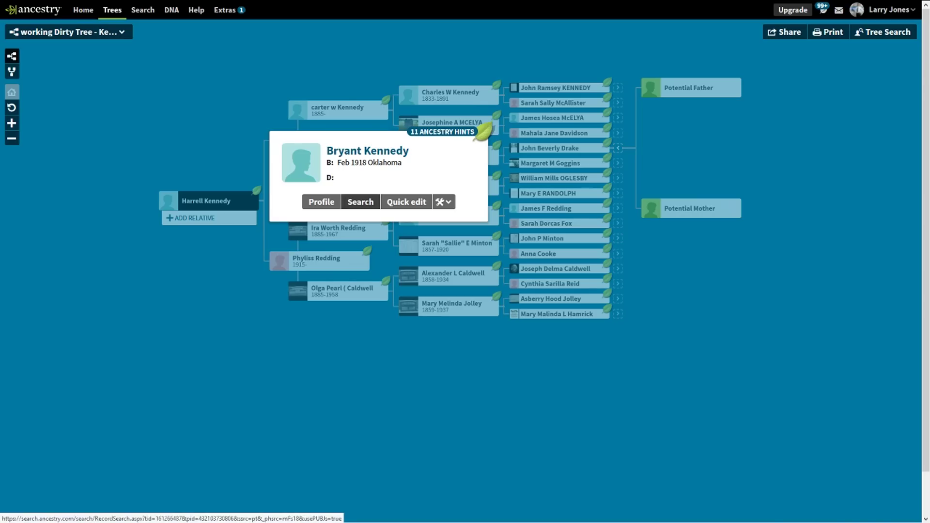
Step: Change Bryant Kennedy's birth date from Feb 1918 to 13 Jan 1918, checking the memorial
{"action": "left_click", "coordinate": [406, 202]}
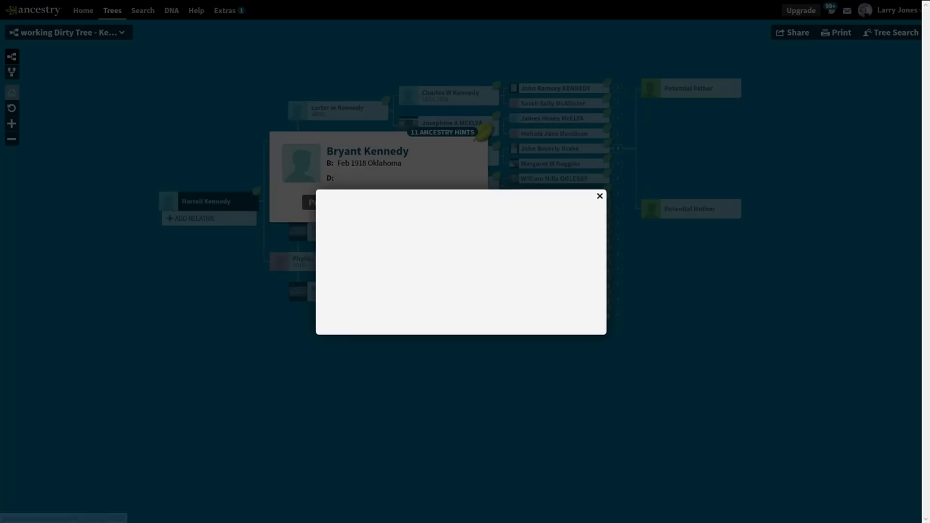
{"action": "left_click_drag", "start_coordinate": [312, 293], "coordinate": [279, 293]}
{"action": "type", "text": "jan "}
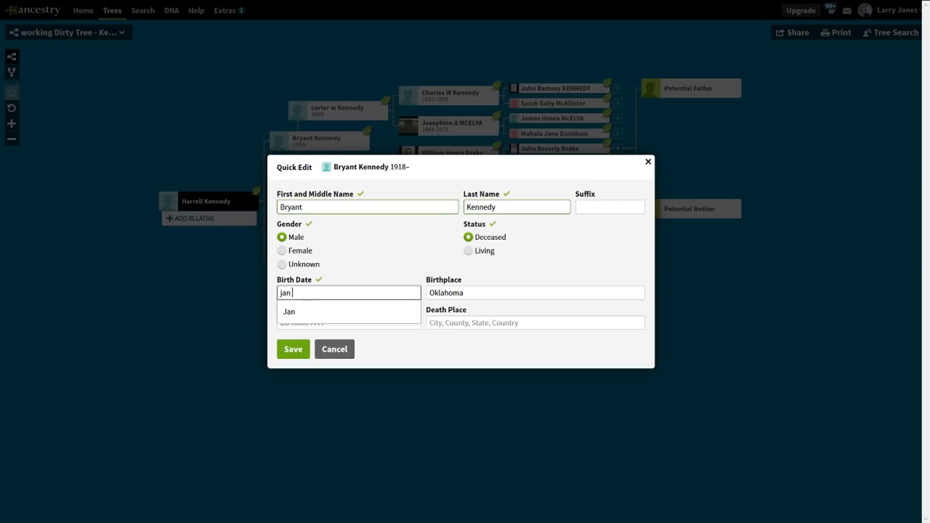
{"action": "type", "text": "13 1918"}
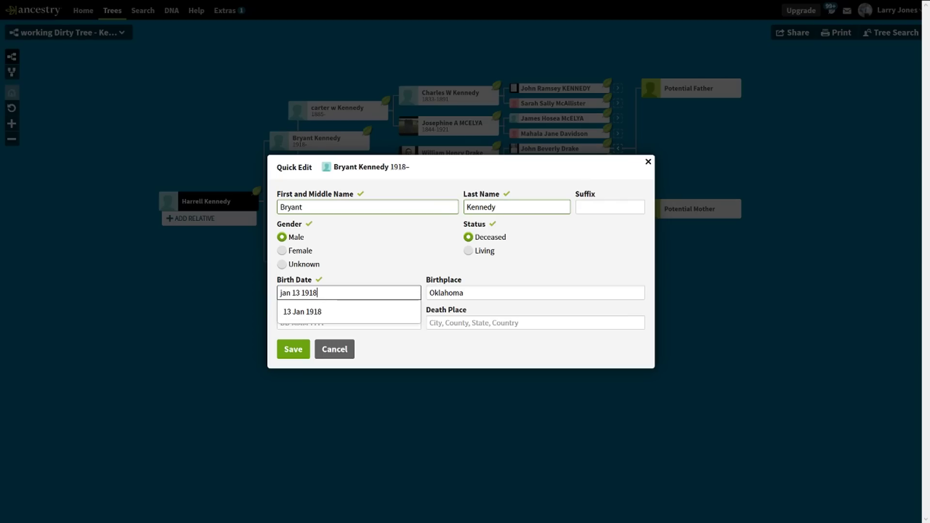
{"action": "key", "text": "Down"}
{"action": "key", "text": "Return"}
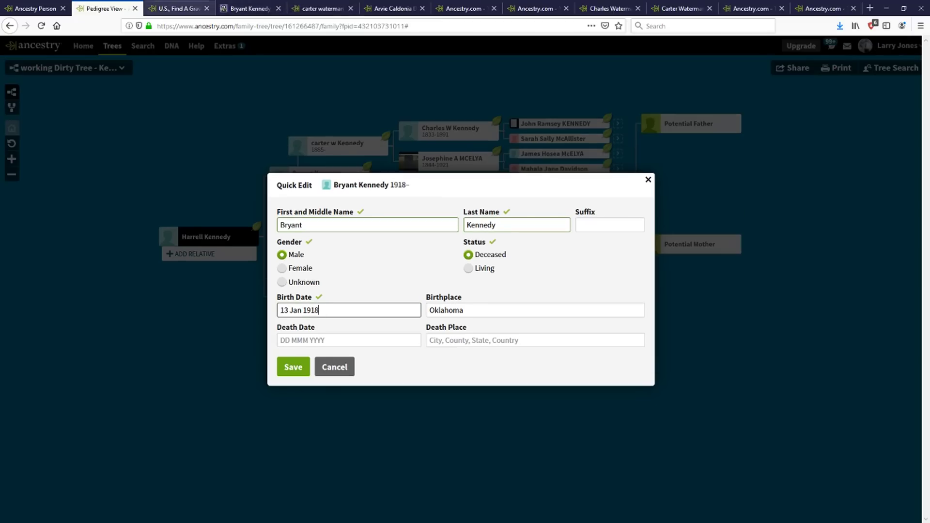
{"action": "left_click", "coordinate": [179, 8]}
{"action": "left_click", "coordinate": [250, 8]}
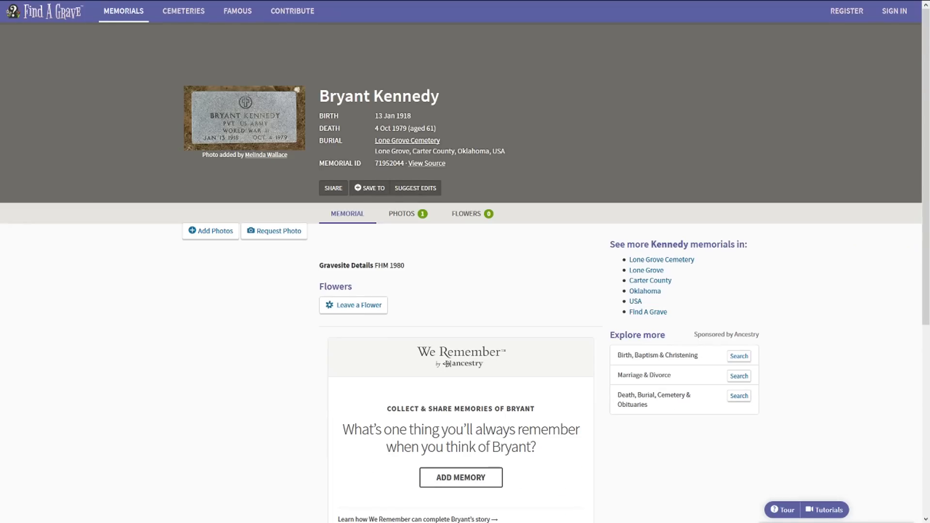
{"action": "mouse_move", "coordinate": [179, 3]}
{"action": "left_click", "coordinate": [107, 9]}
{"action": "key", "text": "Down"}
{"action": "key", "text": "Return"}
Step: Enter a death date of 4 Oct 1979 and save the edit
{"action": "left_click", "coordinate": [310, 322]}
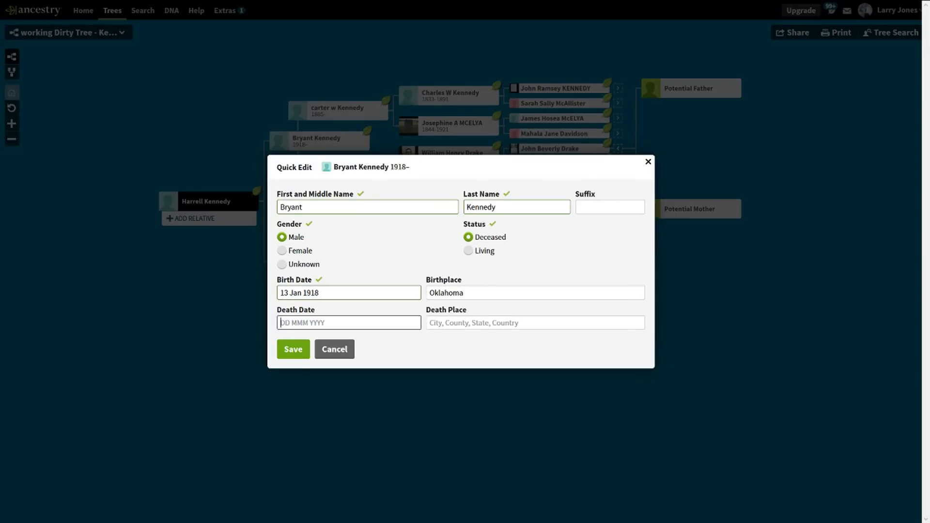
{"action": "type", "text": "10 4"}
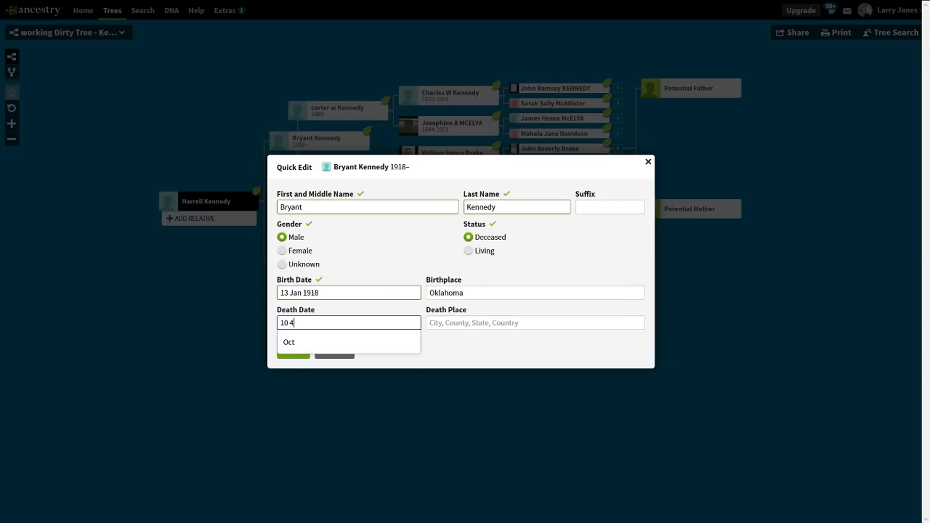
{"action": "type", "text": " 1979"}
{"action": "key", "text": "Down"}
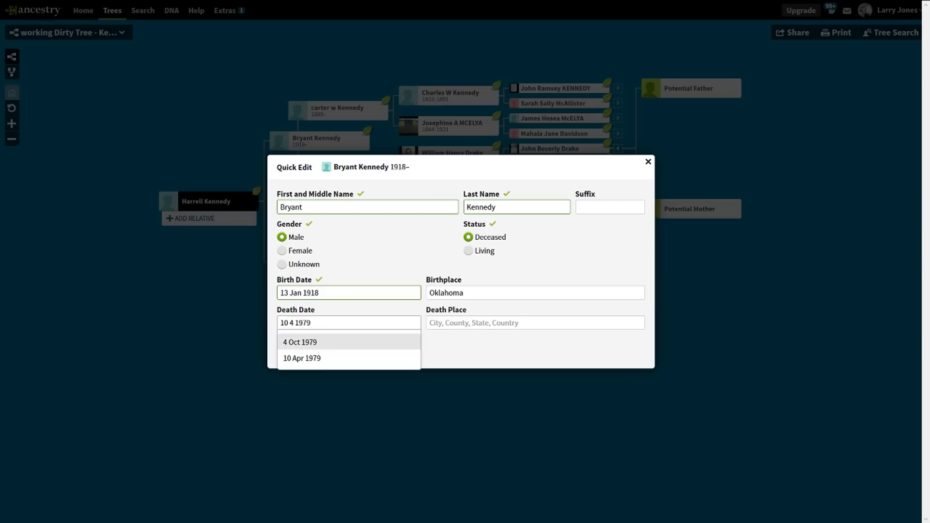
{"action": "key", "text": "Return"}
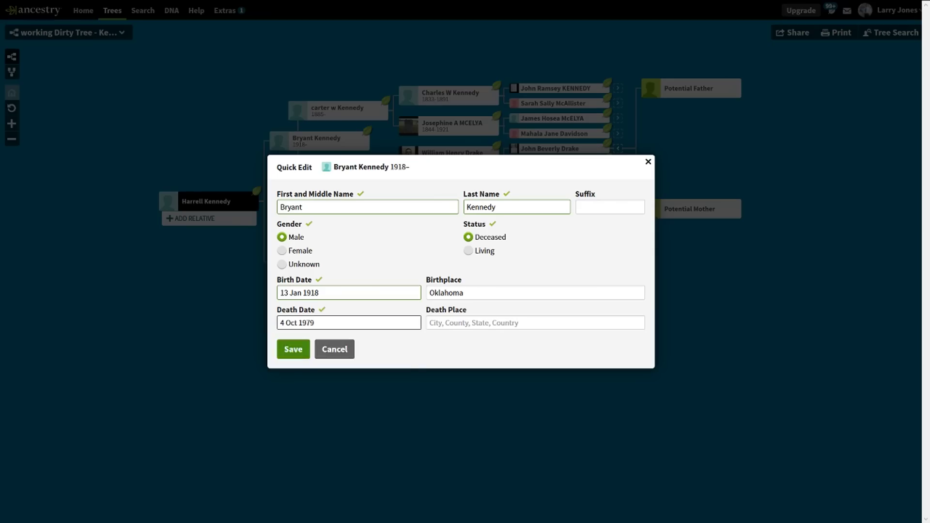
{"action": "left_click", "coordinate": [293, 349]}
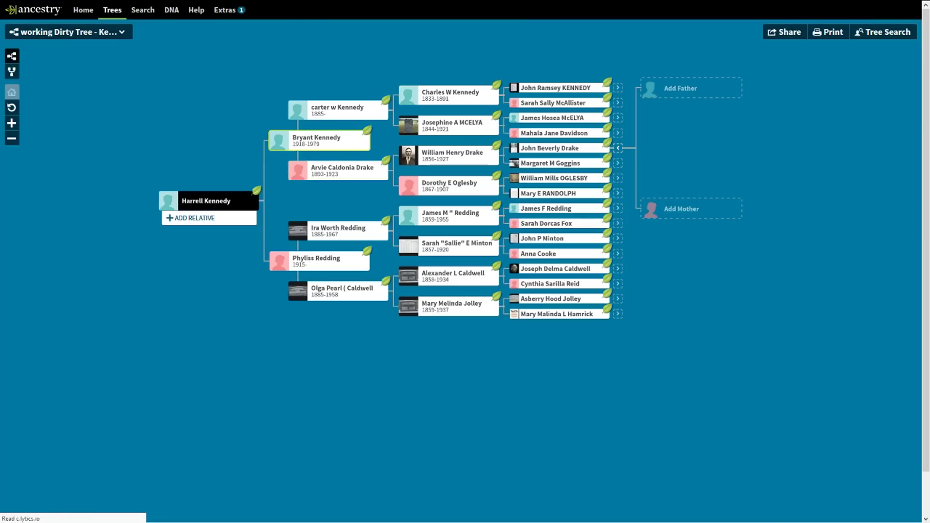
{"action": "mouse_move", "coordinate": [323, 1]}
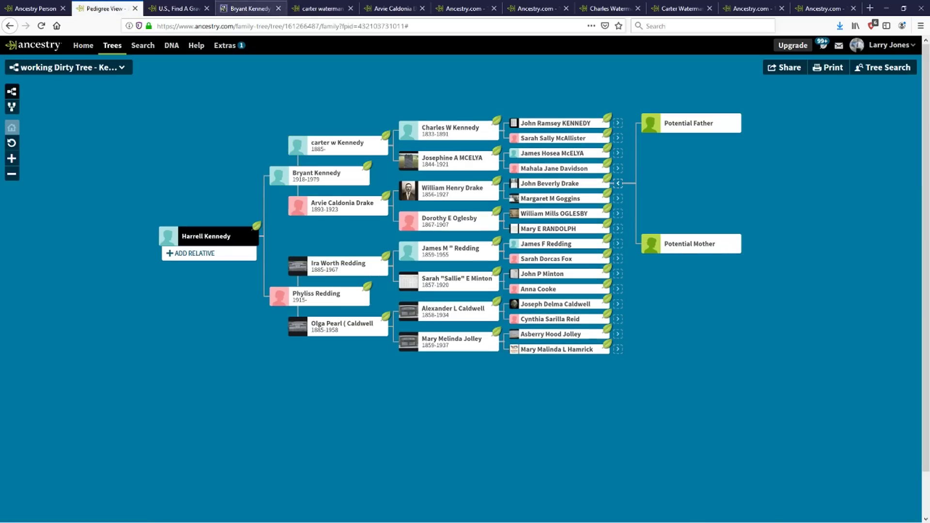
{"action": "left_click", "coordinate": [249, 9]}
{"action": "key", "text": "F11"}
{"action": "left_click", "coordinate": [244, 118]}
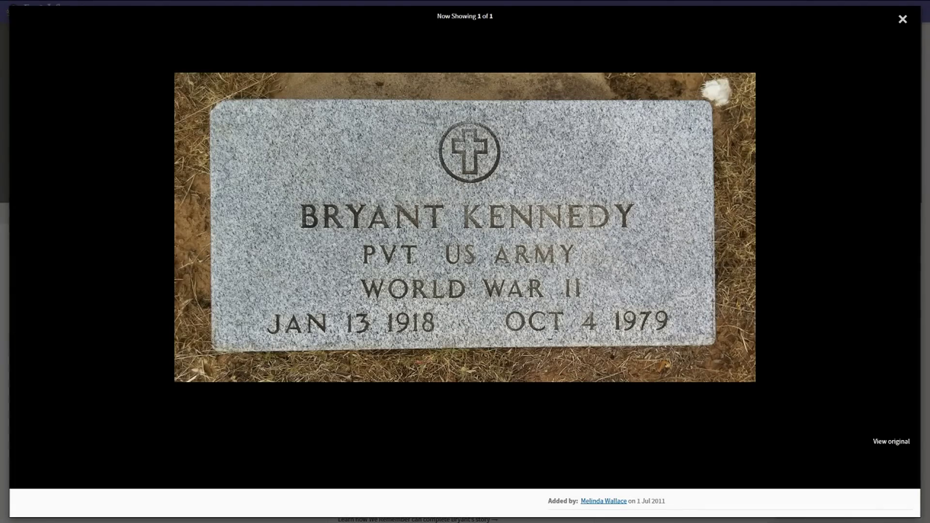
{"action": "right_click", "coordinate": [502, 270]}
{"action": "key", "text": "v"}
{"action": "right_click", "coordinate": [477, 203]}
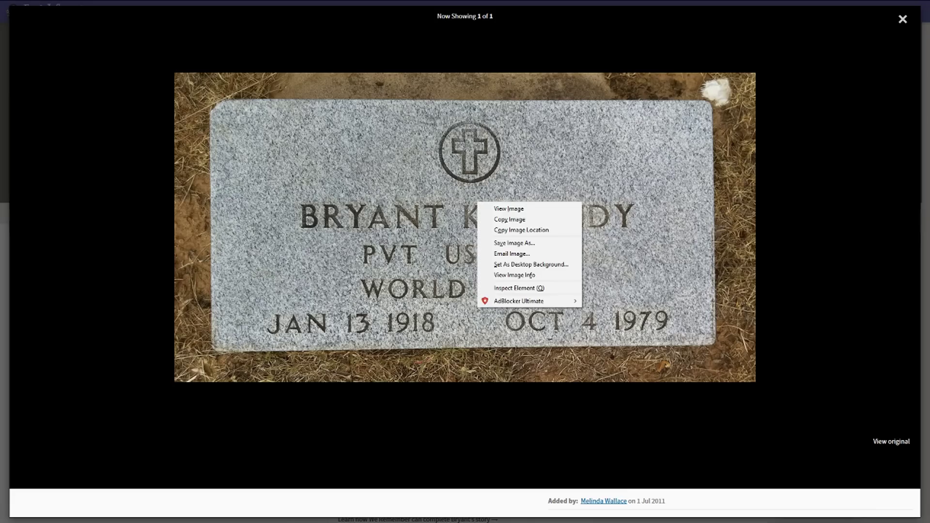
{"action": "left_click", "coordinate": [511, 243]}
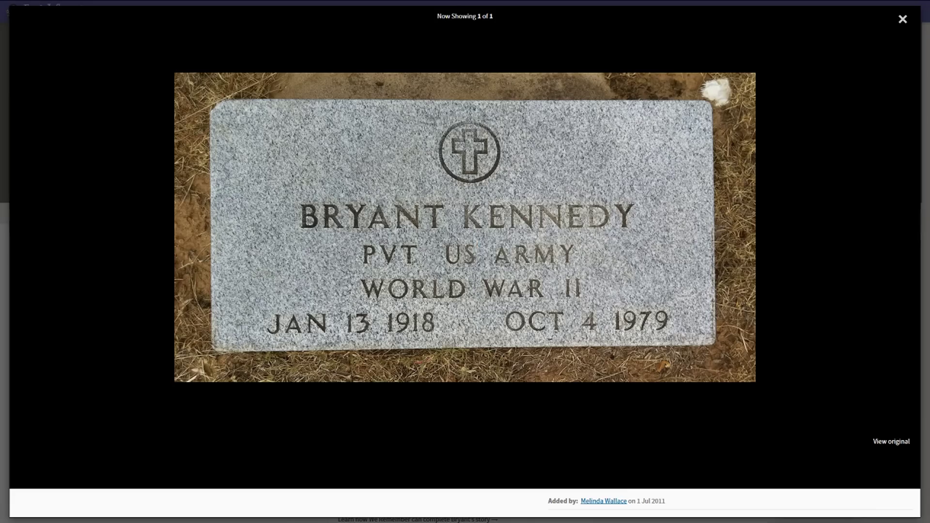
{"action": "left_click", "coordinate": [431, 245]}
Step: View the headstone image on its own and save it to Downloads under its default name
{"action": "right_click", "coordinate": [462, 231]}
{"action": "left_click", "coordinate": [484, 238]}
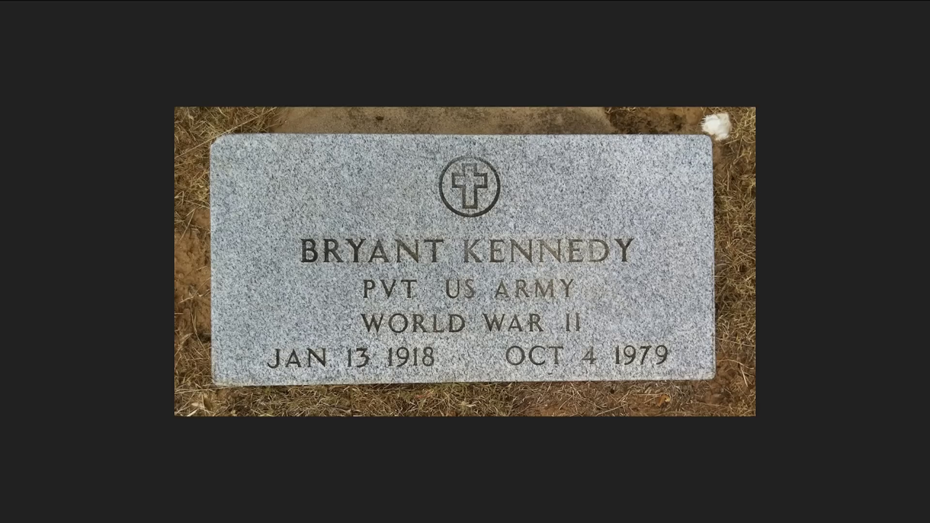
{"action": "left_click_drag", "start_coordinate": [500, 232], "coordinate": [873, 213]}
{"action": "left_click", "coordinate": [624, 259]}
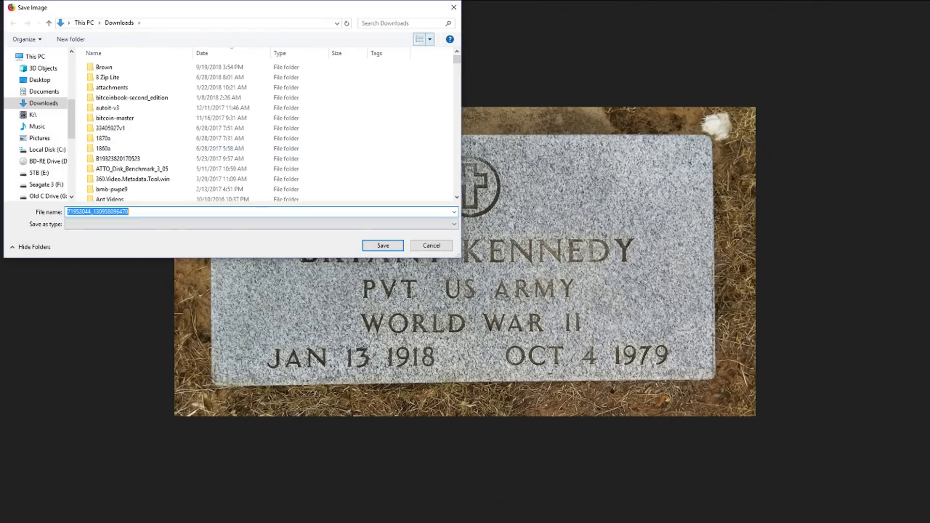
{"action": "key", "text": "Return"}
Step: Return to the memorial page and close the enlarged headstone photo
{"action": "left_click", "coordinate": [10, 26]}
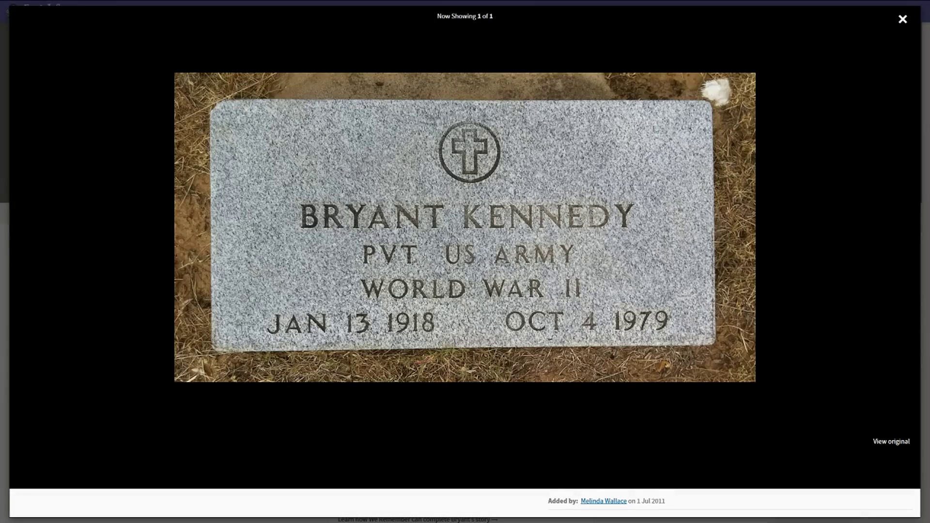
{"action": "left_click", "coordinate": [902, 19]}
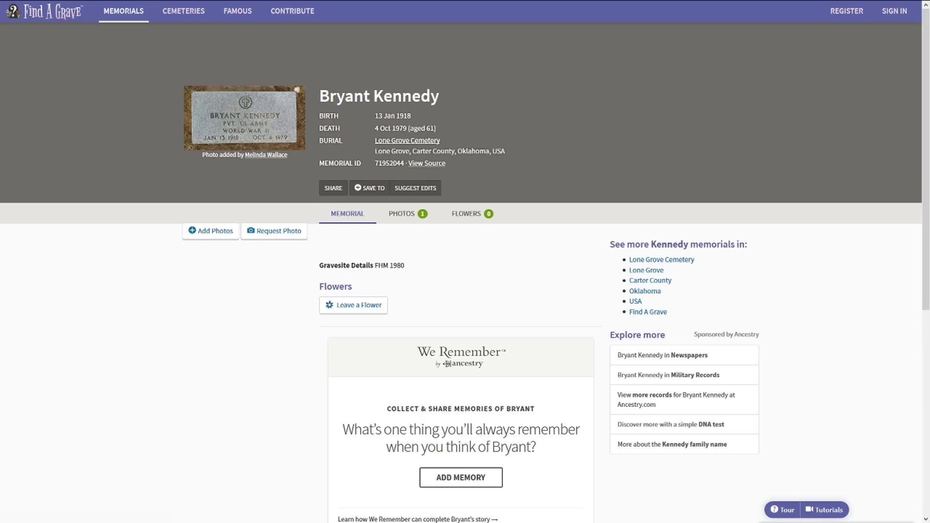
{"action": "left_click", "coordinate": [244, 118]}
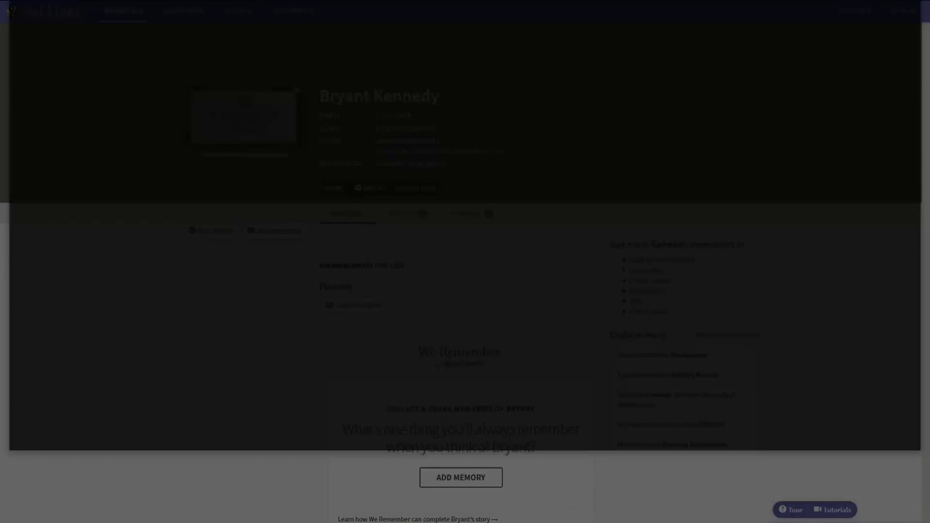
{"action": "key", "text": "F11"}
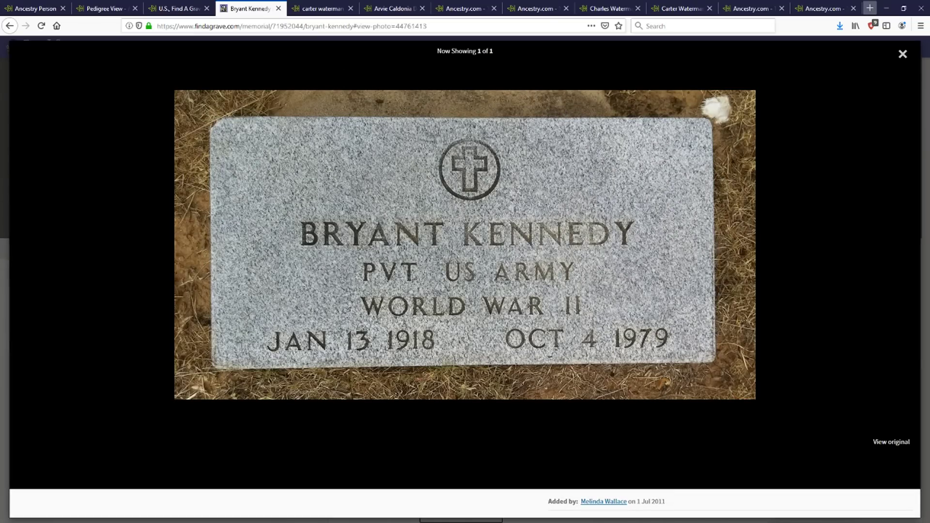
{"action": "left_click", "coordinate": [902, 53]}
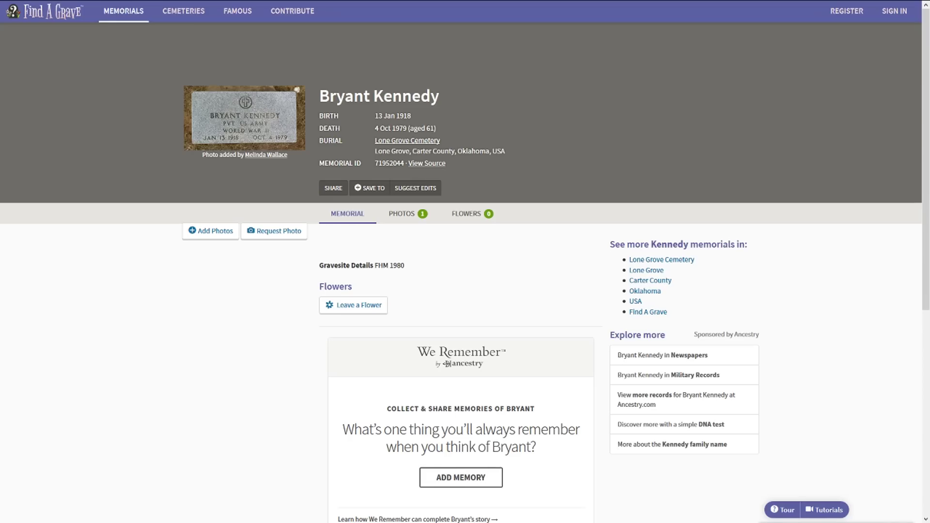
{"action": "mouse_move", "coordinate": [179, 4]}
{"action": "left_click", "coordinate": [113, 8]}
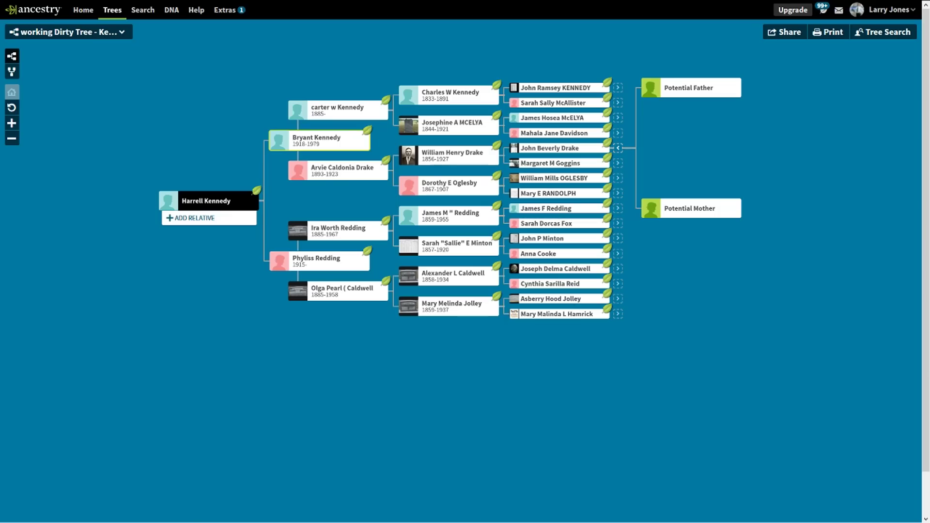
{"action": "left_click", "coordinate": [251, 8]}
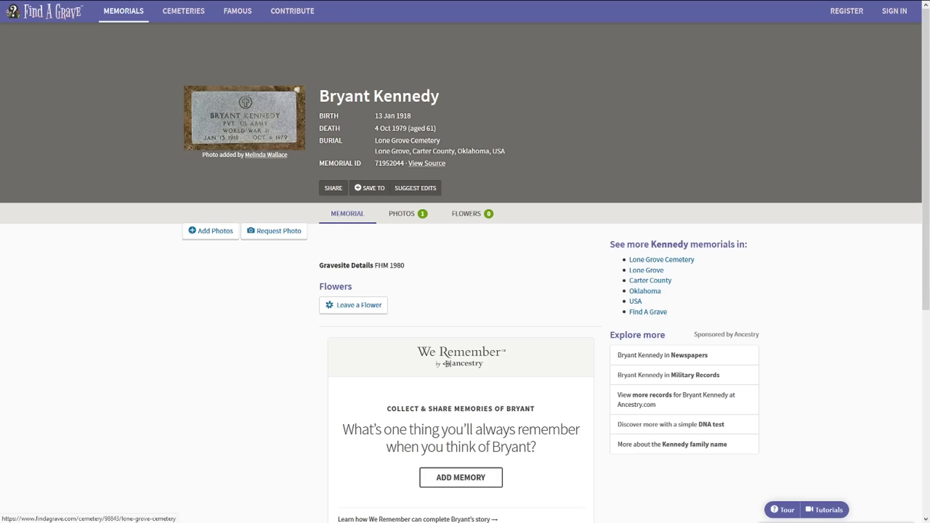
Step: Search Lone Grove Cemetery's memorials for the last name kennedy
{"action": "left_click", "coordinate": [407, 141]}
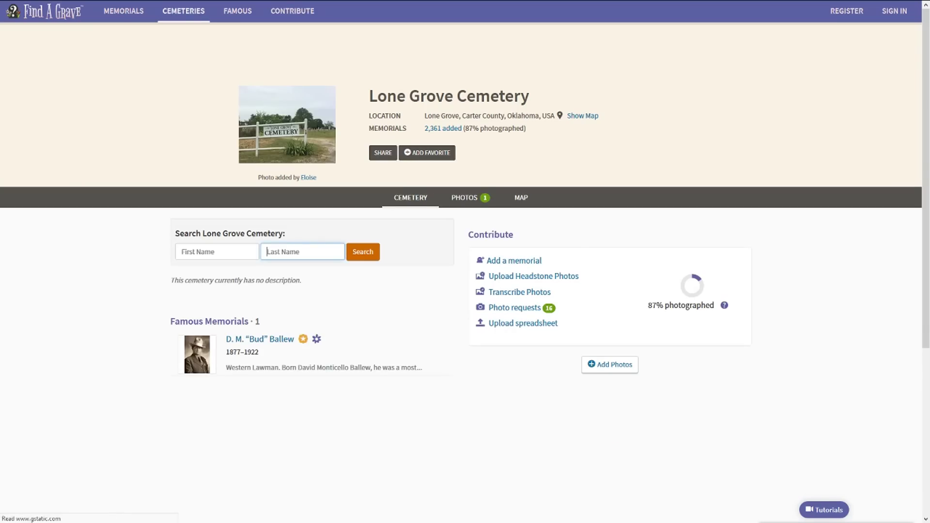
{"action": "key", "text": "F11"}
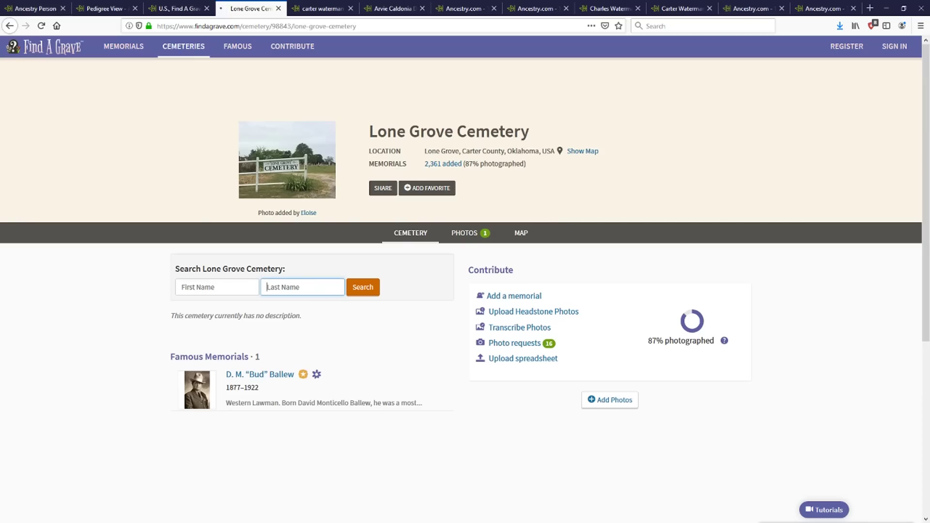
{"action": "left_click", "coordinate": [10, 26]}
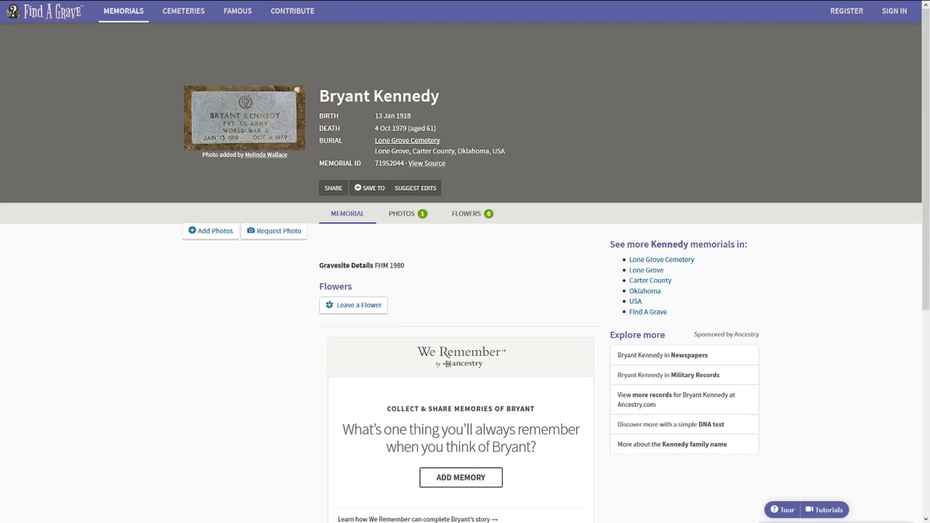
{"action": "left_click", "coordinate": [406, 140]}
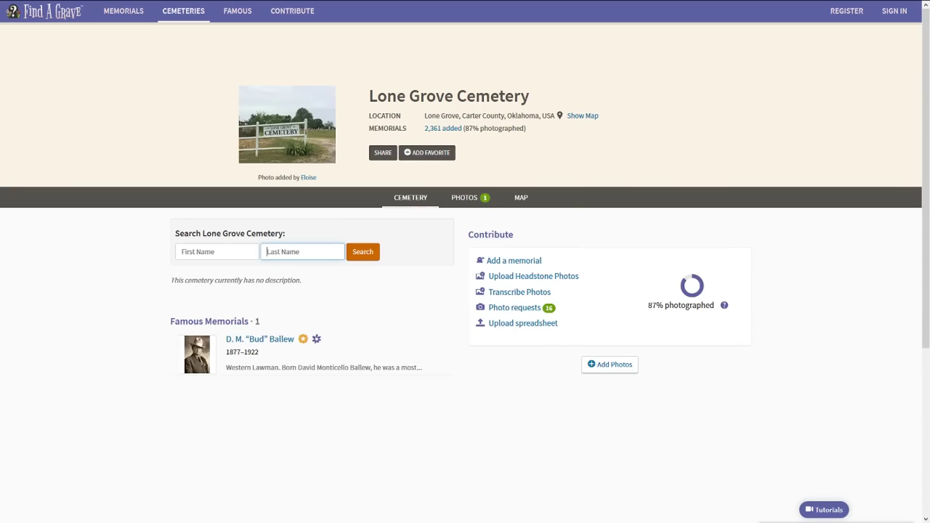
{"action": "type", "text": "kennedy"}
{"action": "key", "text": "Return"}
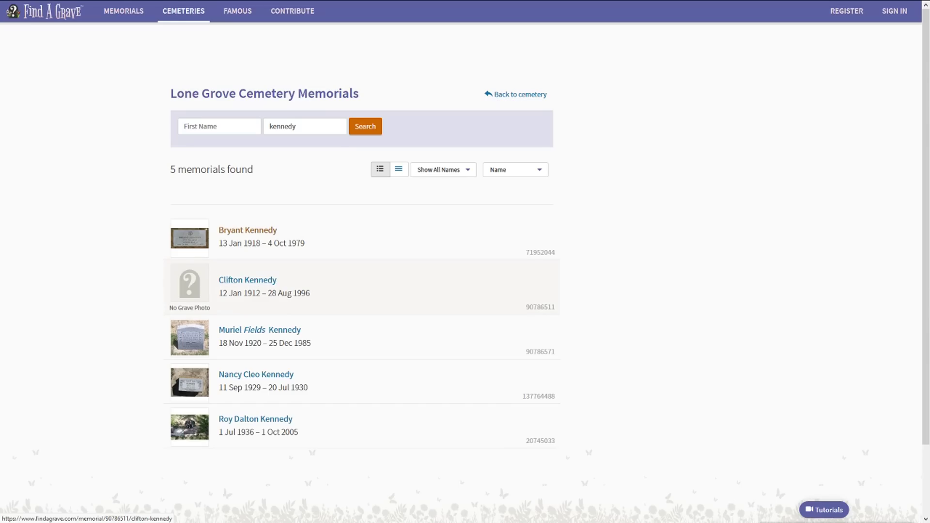
{"action": "right_click", "coordinate": [245, 284]}
{"action": "left_click", "coordinate": [272, 293]}
{"action": "left_click", "coordinate": [299, 9]}
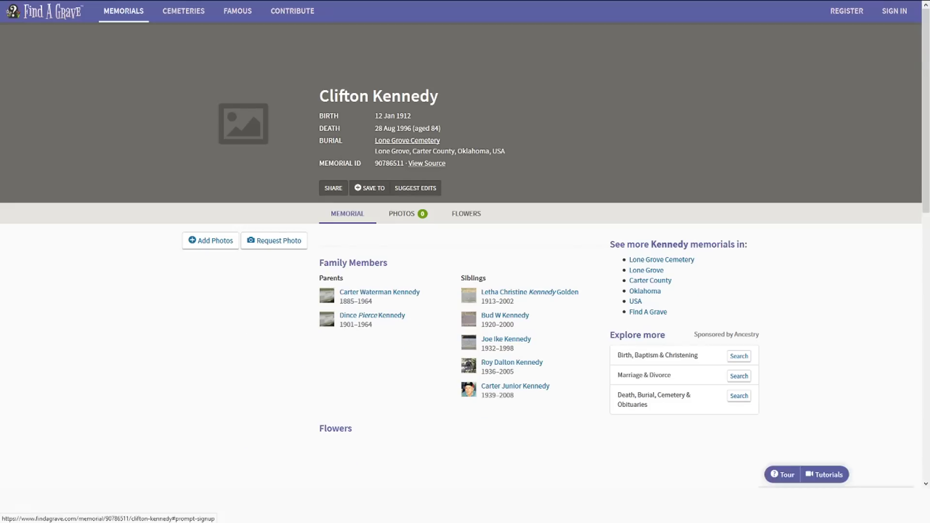
{"action": "left_click", "coordinate": [274, 240]}
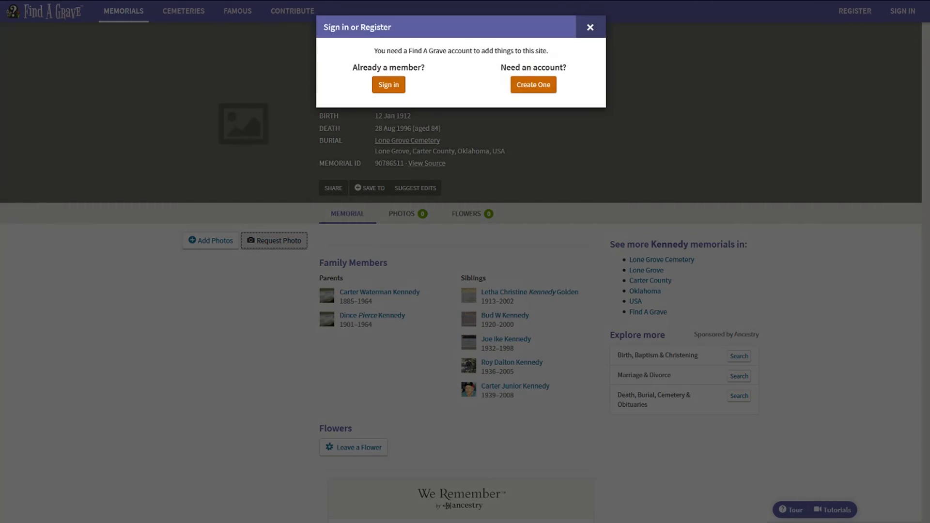
{"action": "left_click", "coordinate": [590, 27]}
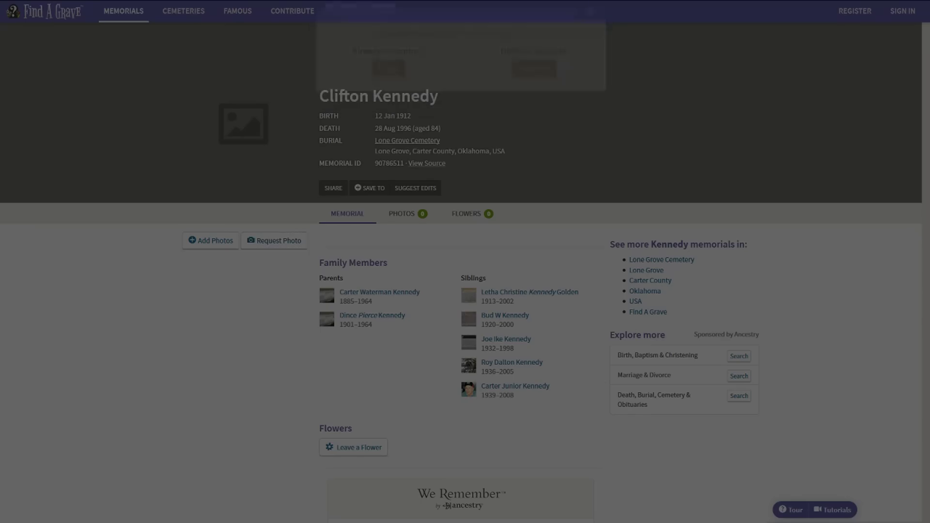
Step: Go back through the Lone Grove Kennedy list to the Ancestry pedigree tree
{"action": "mouse_move", "coordinate": [262, 1]}
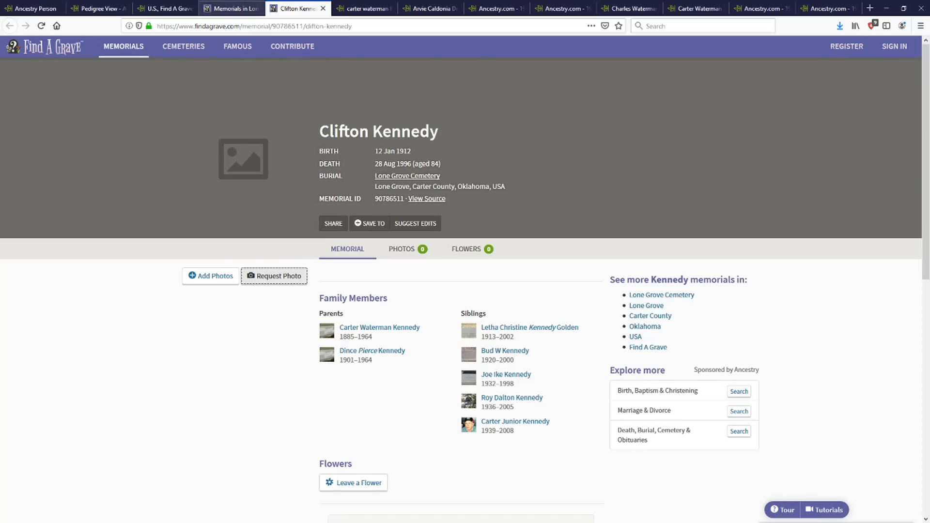
{"action": "left_click", "coordinate": [231, 8]}
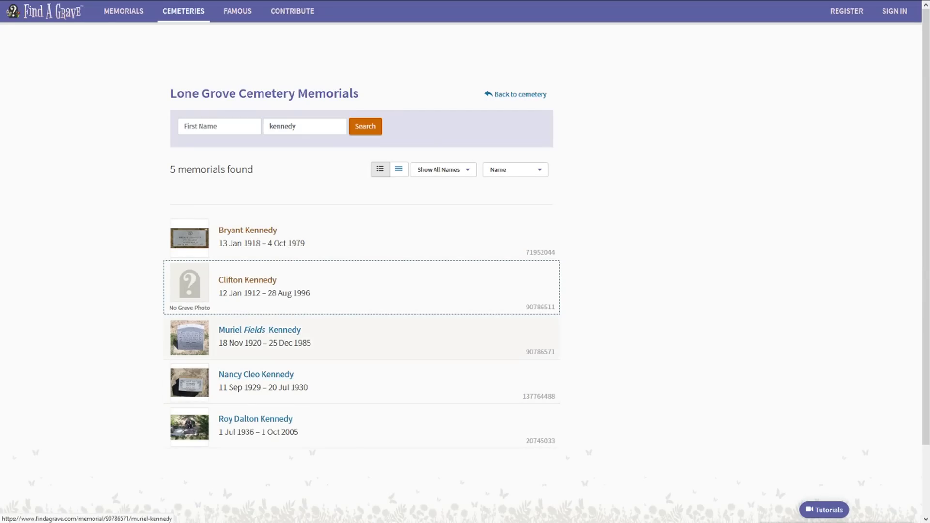
{"action": "mouse_move", "coordinate": [296, 1]}
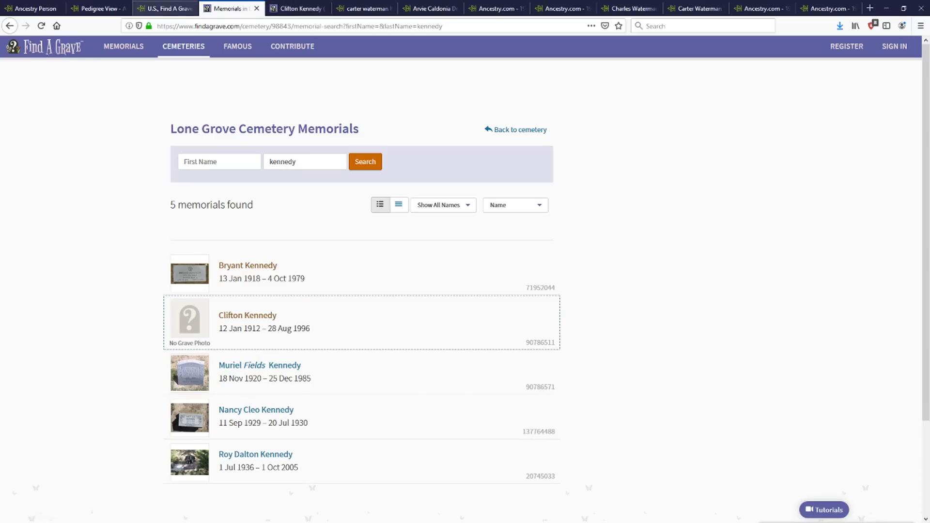
{"action": "left_click", "coordinate": [167, 8]}
{"action": "left_click", "coordinate": [99, 9]}
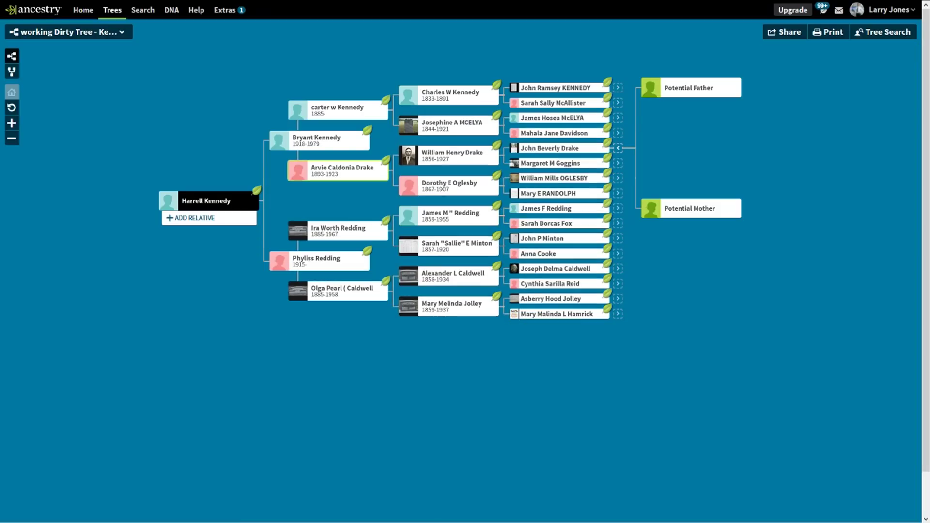
{"action": "left_click", "coordinate": [338, 169]}
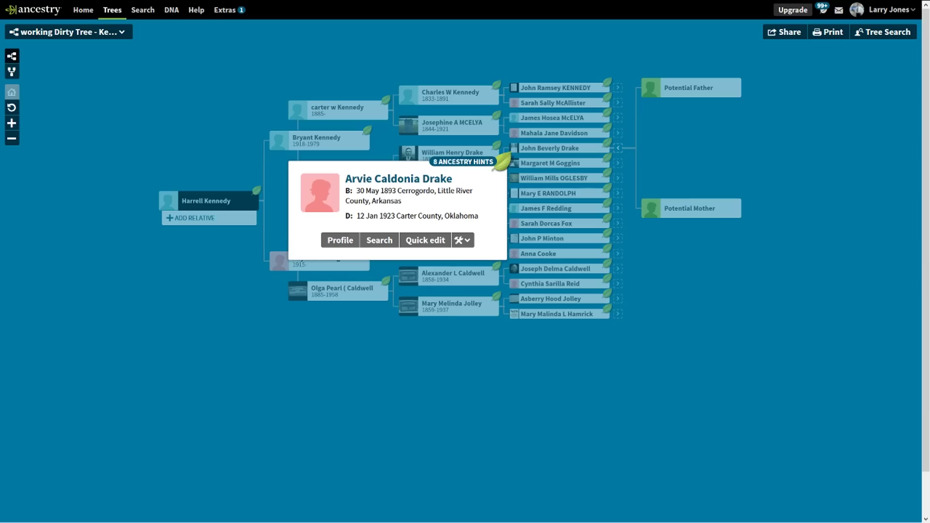
{"action": "left_click", "coordinate": [320, 141]}
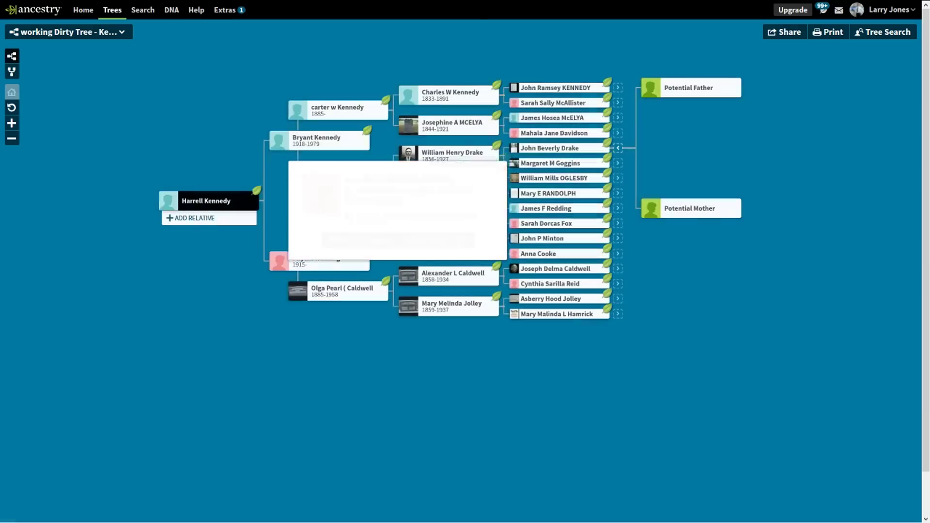
{"action": "left_click", "coordinate": [319, 140]}
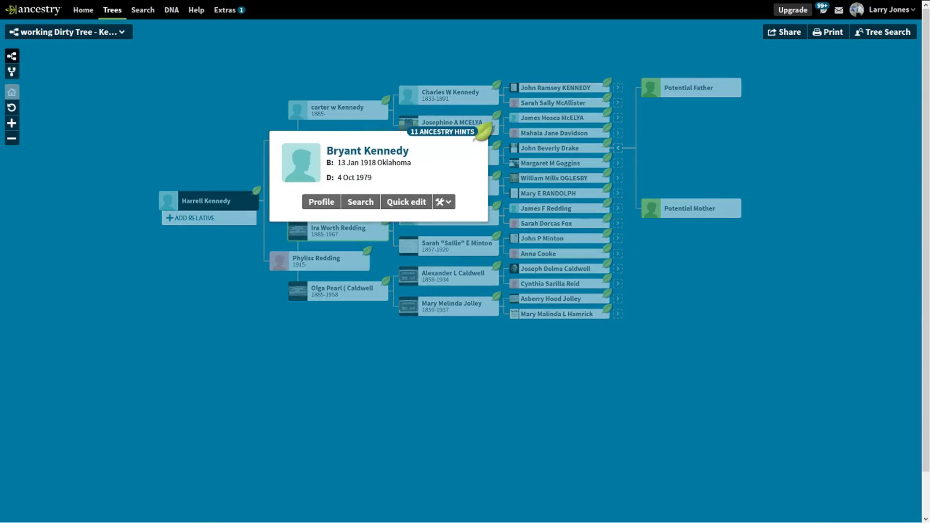
{"action": "left_click", "coordinate": [360, 201]}
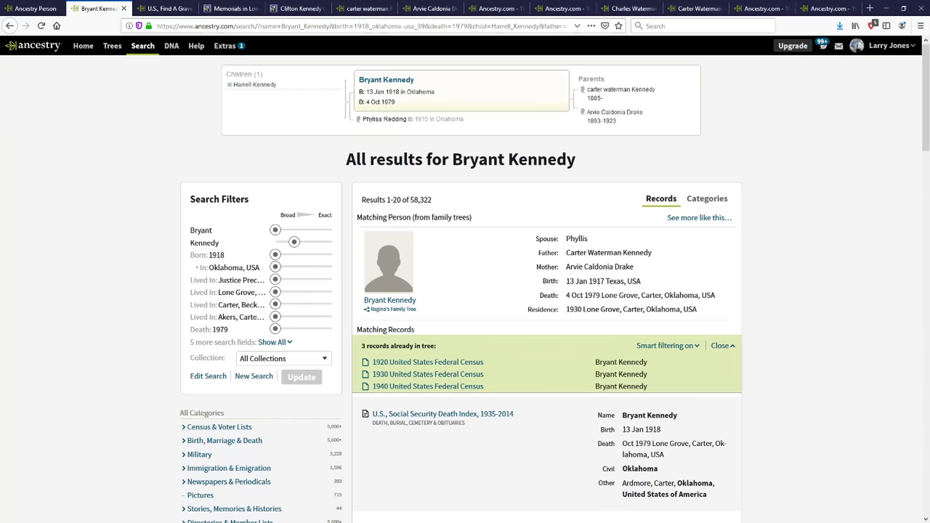
{"action": "mouse_move", "coordinate": [112, 46]}
{"action": "left_click", "coordinate": [9, 27]}
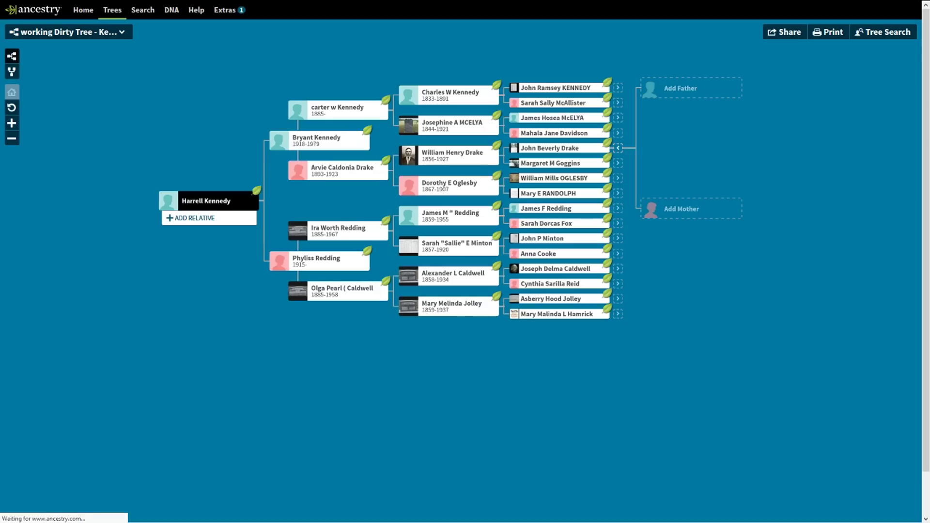
{"action": "left_click", "coordinate": [332, 145]}
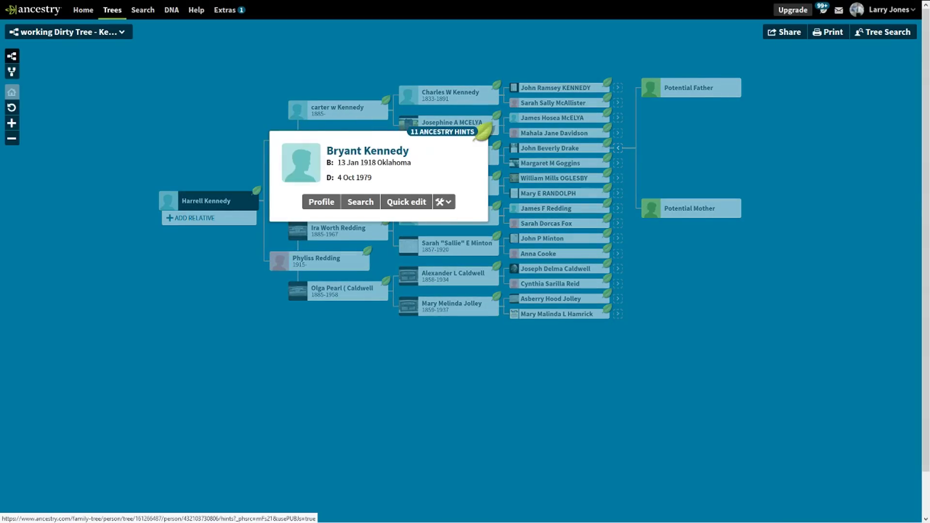
{"action": "left_click", "coordinate": [321, 202]}
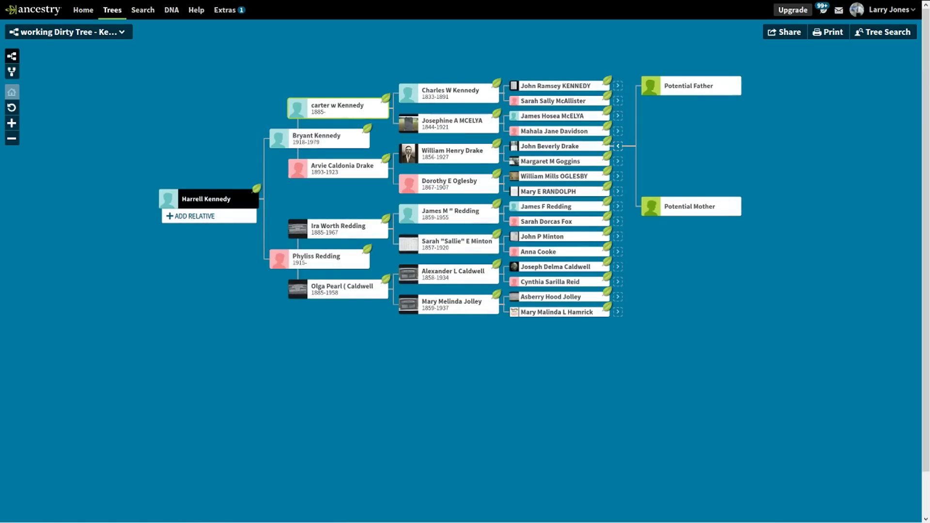
{"action": "left_click", "coordinate": [325, 138]}
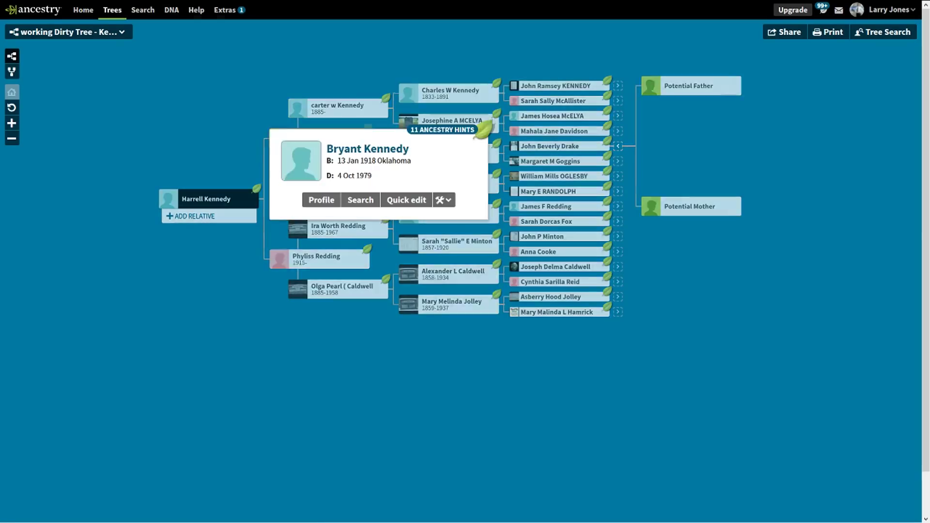
{"action": "left_click", "coordinate": [337, 108]}
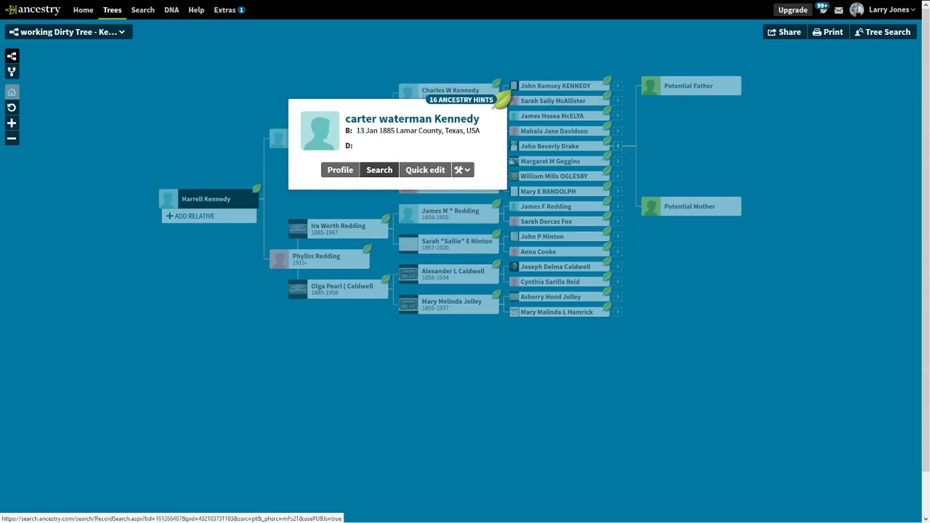
{"action": "left_click", "coordinate": [379, 170]}
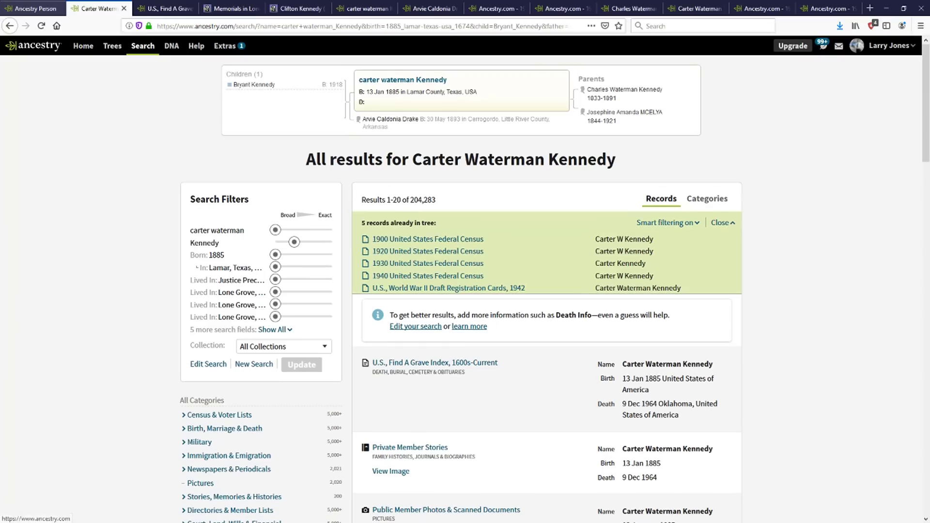
{"action": "left_click", "coordinate": [10, 25]}
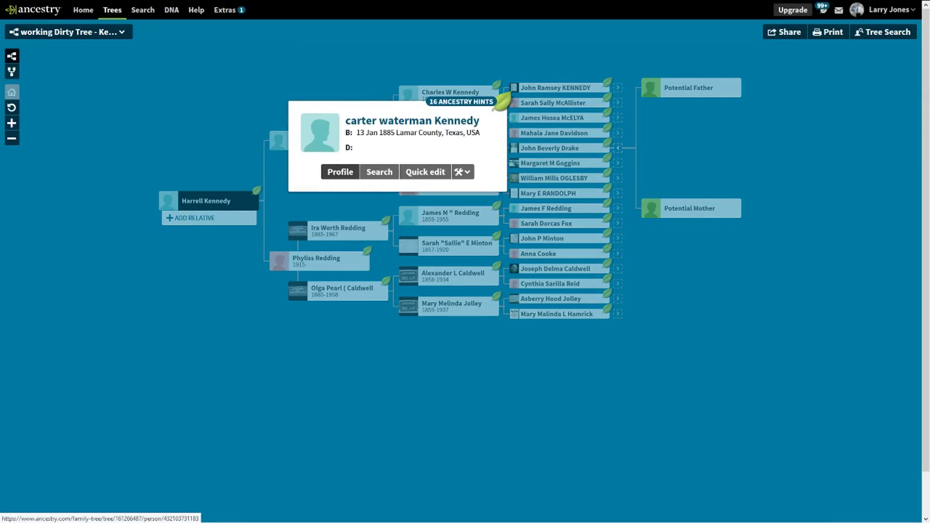
Step: Open his profile and view the 1920, then the 1930 census citations
{"action": "left_click", "coordinate": [340, 171]}
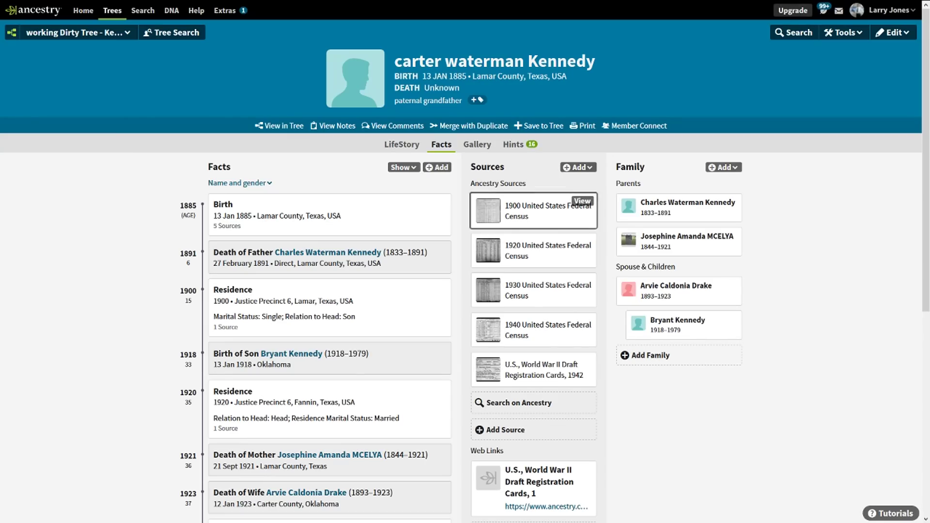
{"action": "left_click", "coordinate": [582, 240]}
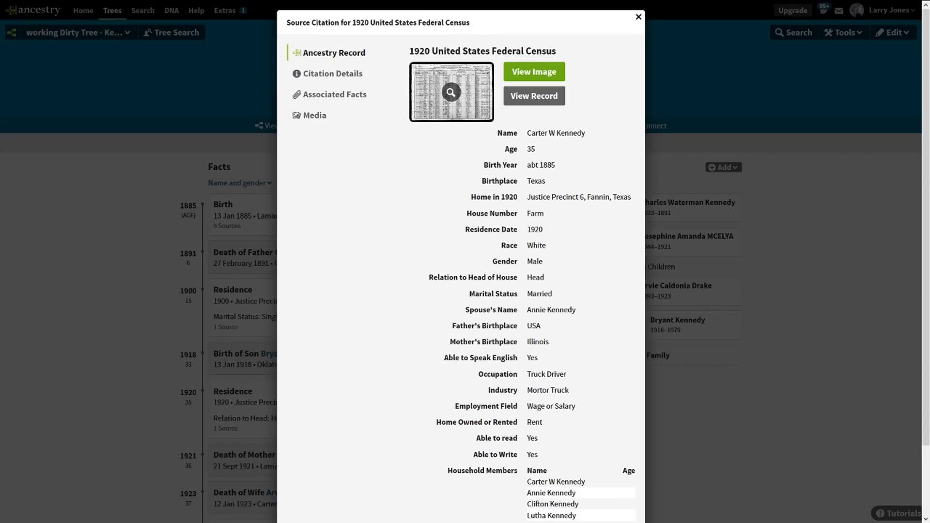
{"action": "left_click", "coordinate": [638, 17]}
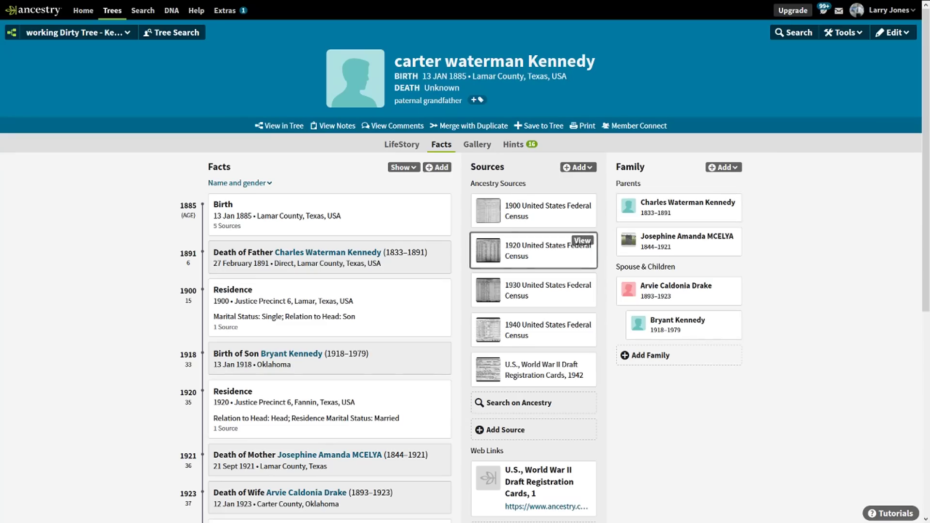
{"action": "left_click", "coordinate": [583, 280]}
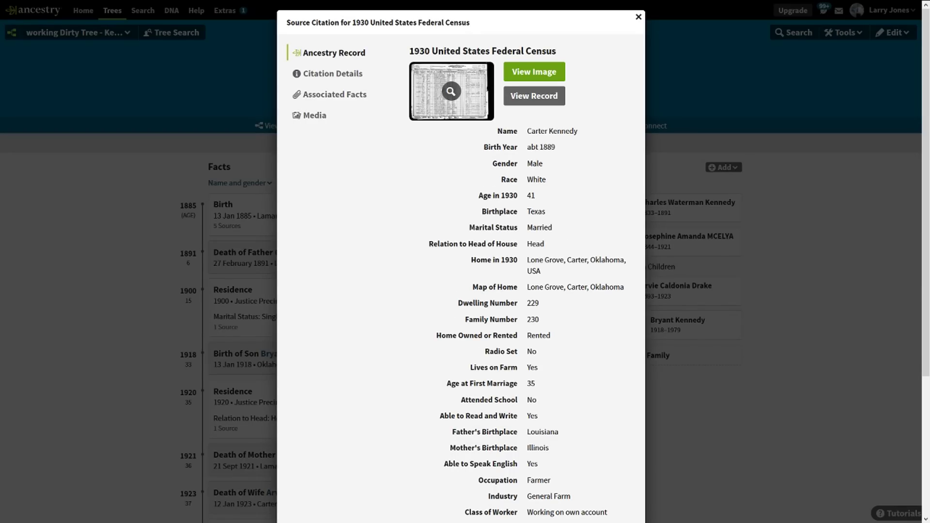
Step: Close the 1930 citation, check the 1886 profile, and return to Clifton Kennedy's memorial
{"action": "scroll", "coordinate": [460, 262], "scroll_direction": "down", "scroll_amount": 2}
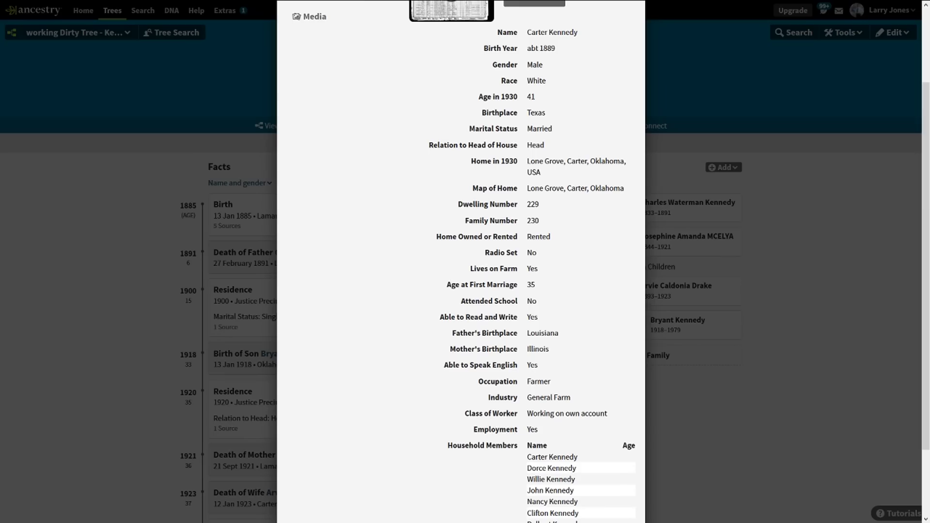
{"action": "key", "text": "Escape"}
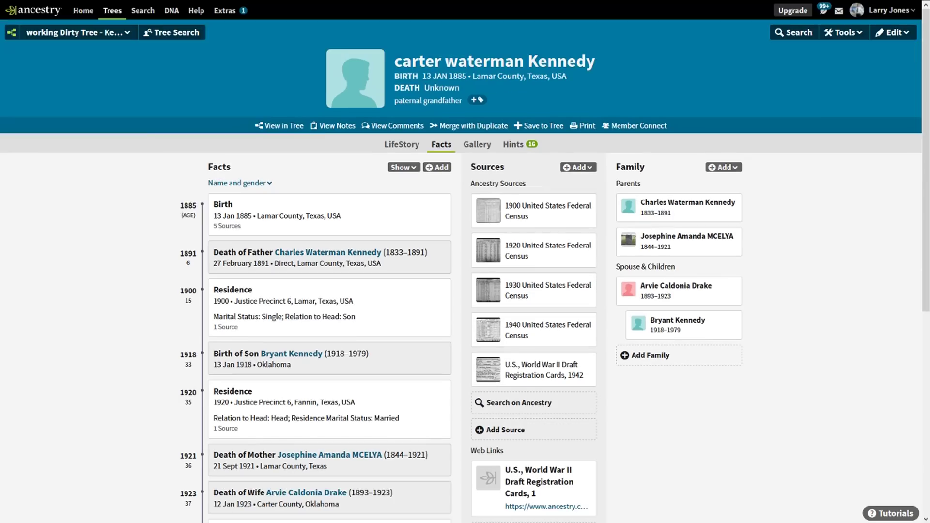
{"action": "mouse_move", "coordinate": [365, 2]}
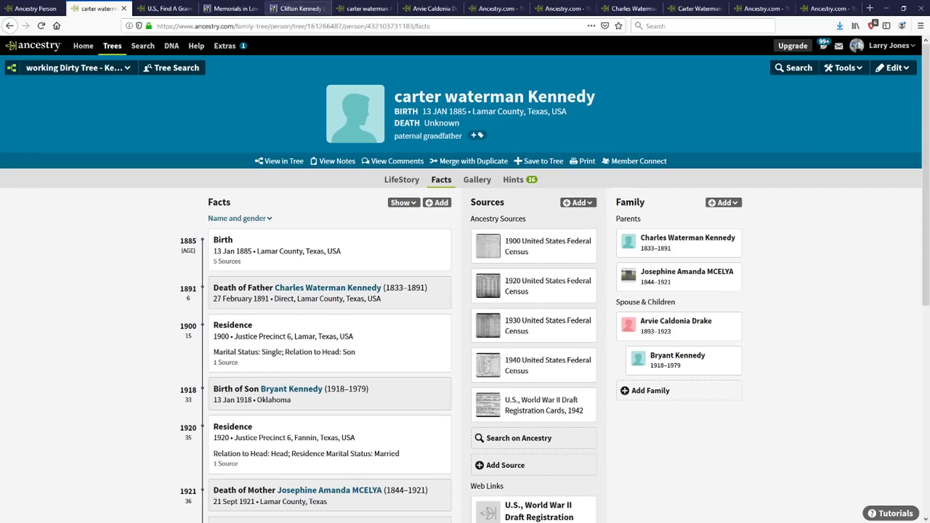
{"action": "left_click", "coordinate": [37, 6]}
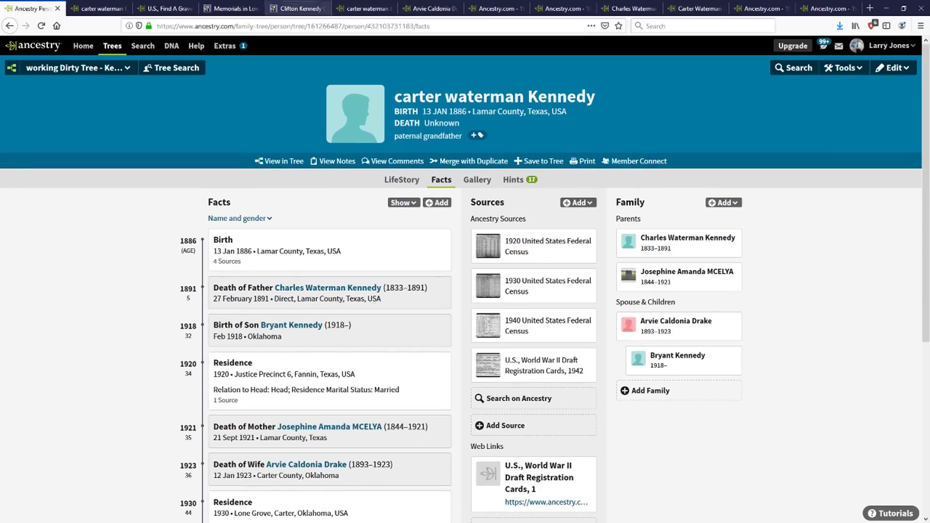
{"action": "left_click", "coordinate": [232, 8]}
{"action": "left_click", "coordinate": [297, 8]}
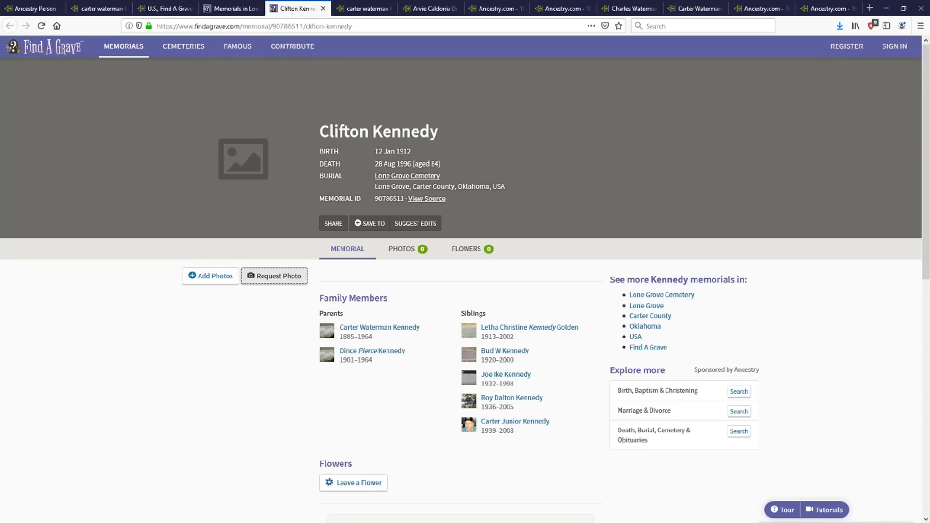
Step: From the Find A Grave home page, enter first name 'carter' and last name 'kennedy' in the search form
{"action": "left_click", "coordinate": [51, 47]}
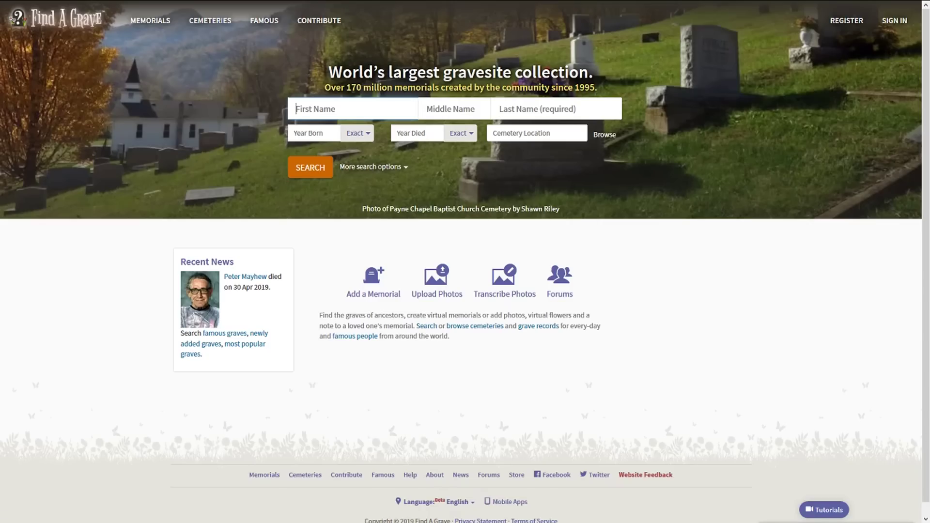
{"action": "left_click", "coordinate": [339, 109]}
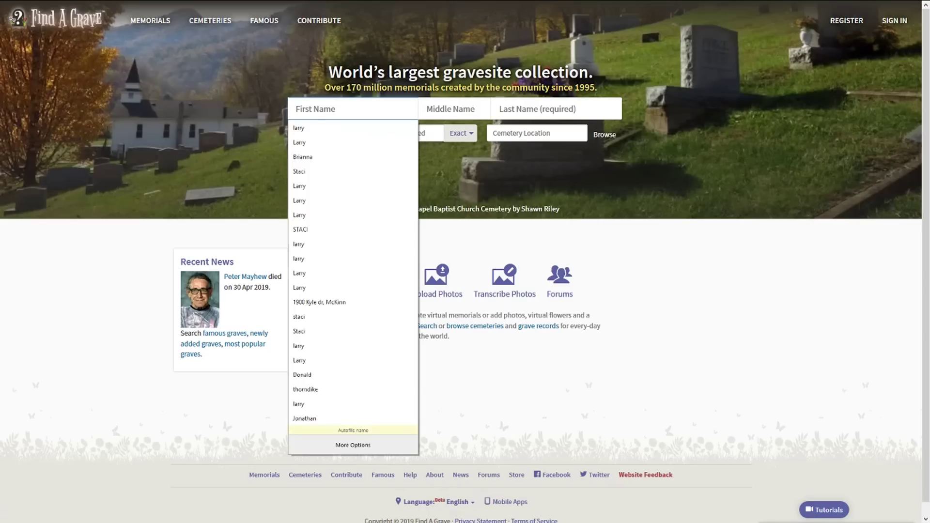
{"action": "type", "text": "care"}
{"action": "type", "text": "t"}
{"action": "key", "text": "BackSpace"}
{"action": "key", "text": "BackSpace"}
{"action": "type", "text": "ter"}
{"action": "key", "text": "Tab"}
{"action": "key", "text": "Tab"}
{"action": "type", "text": "kennedy"}
{"action": "key", "text": "Tab"}
{"action": "key", "text": "F11"}
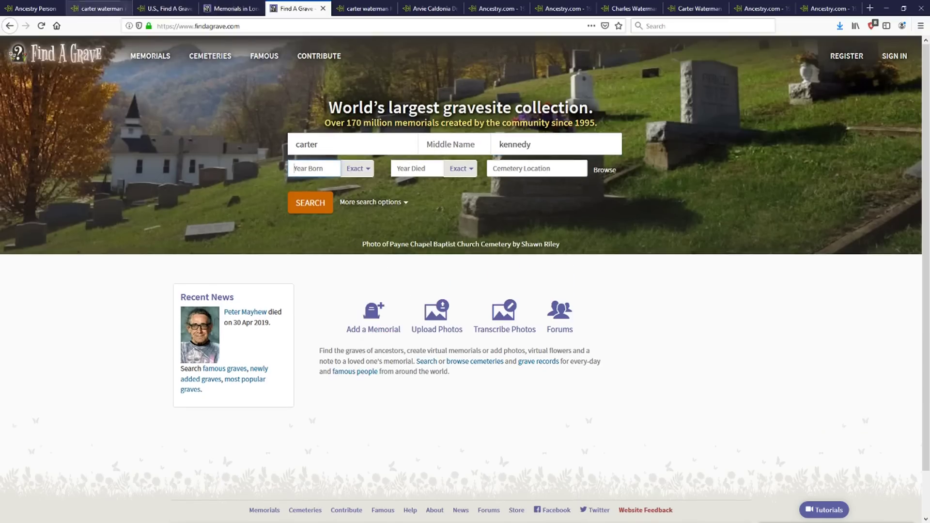
Step: After checking Carter's Ancestry profile, add birth year 1885 and run the memorial search
{"action": "left_click", "coordinate": [104, 8]}
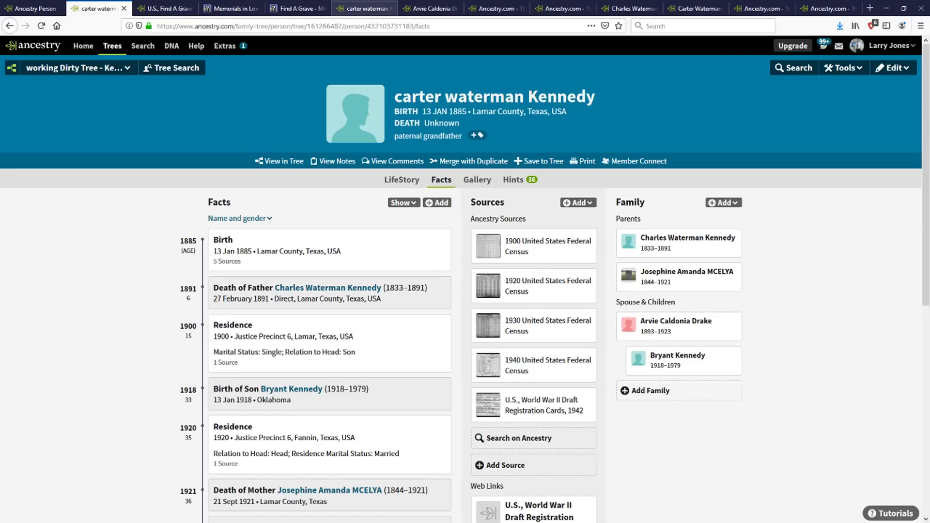
{"action": "left_click", "coordinate": [298, 8]}
{"action": "key", "text": "F11"}
{"action": "left_click", "coordinate": [310, 168]}
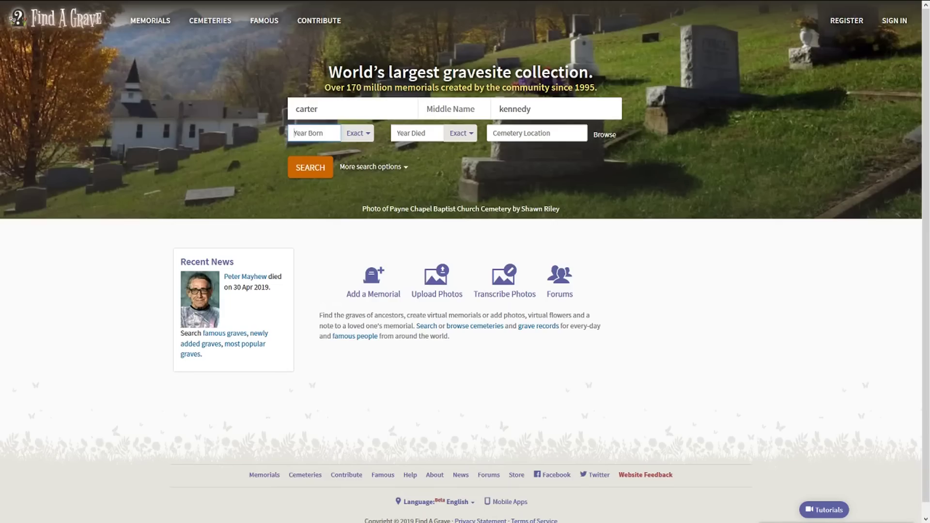
{"action": "type", "text": "1885"}
{"action": "left_click", "coordinate": [310, 168]}
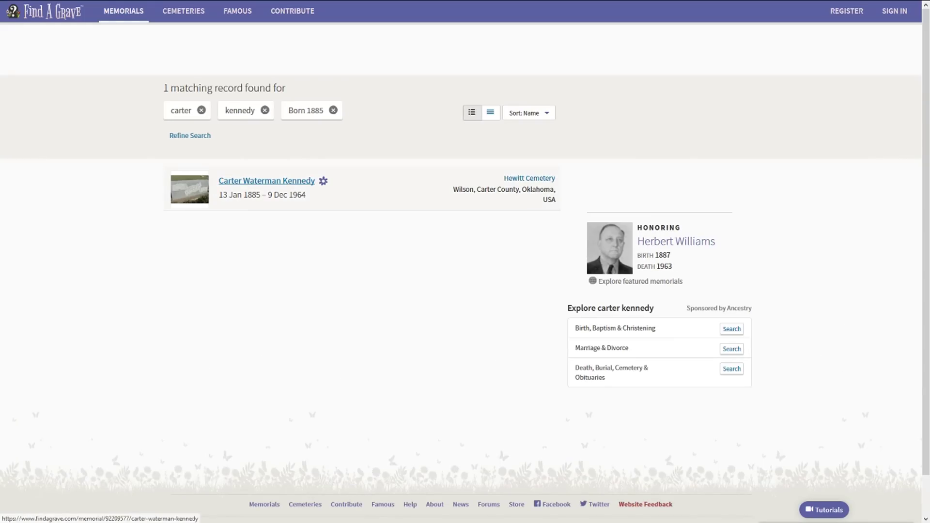
Step: Open Carter Waterman Kennedy's memorial and highlight his 9 Dec 1964 death date
{"action": "left_click", "coordinate": [266, 180]}
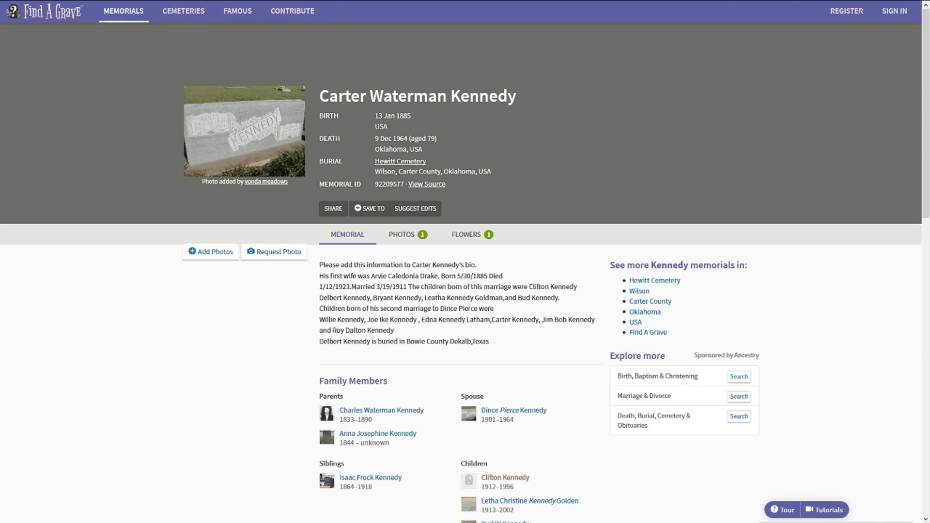
{"action": "scroll", "coordinate": [464, 261], "scroll_direction": "down", "scroll_amount": 2}
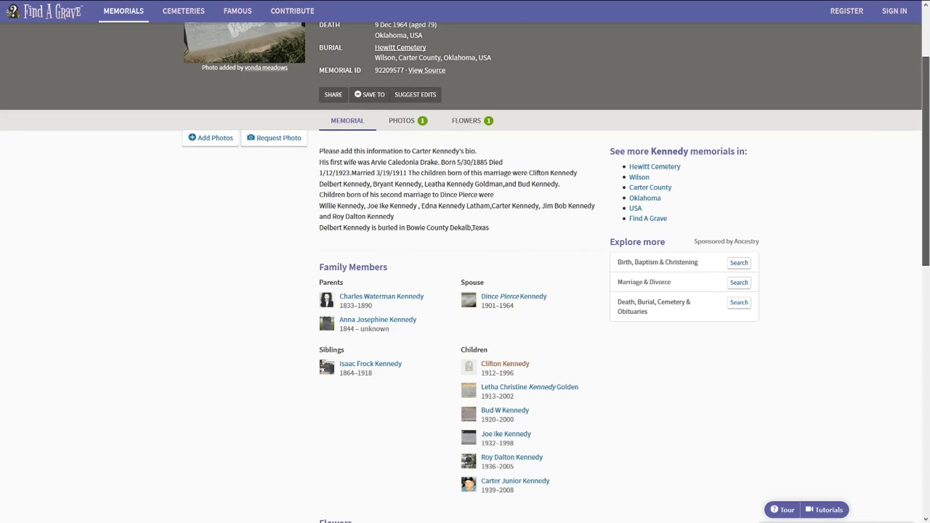
{"action": "scroll", "coordinate": [465, 269], "scroll_direction": "up", "scroll_amount": 1}
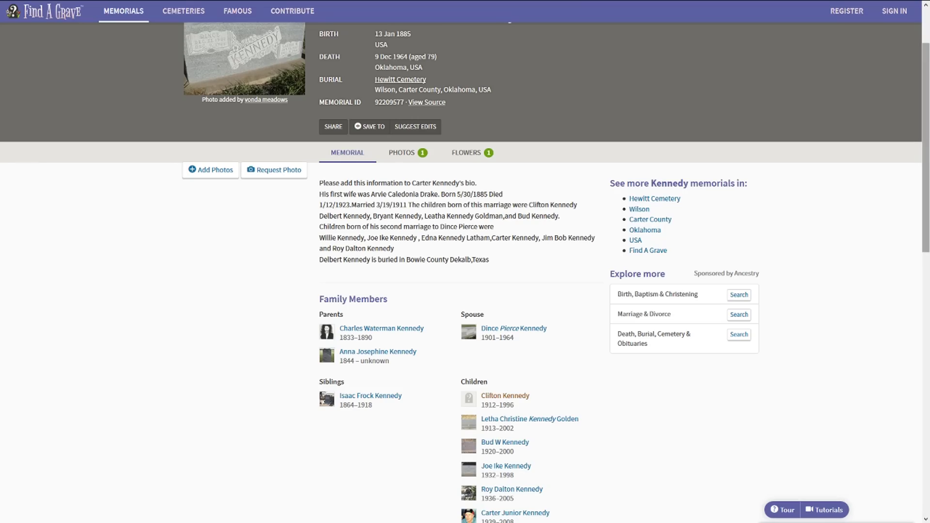
{"action": "scroll", "coordinate": [465, 271], "scroll_direction": "up", "scroll_amount": 2}
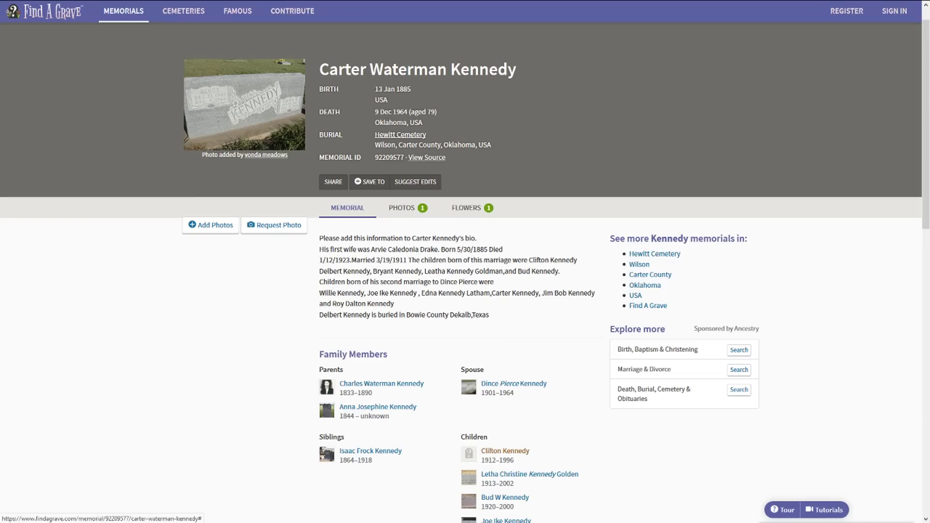
{"action": "left_click_drag", "start_coordinate": [375, 112], "coordinate": [410, 112]}
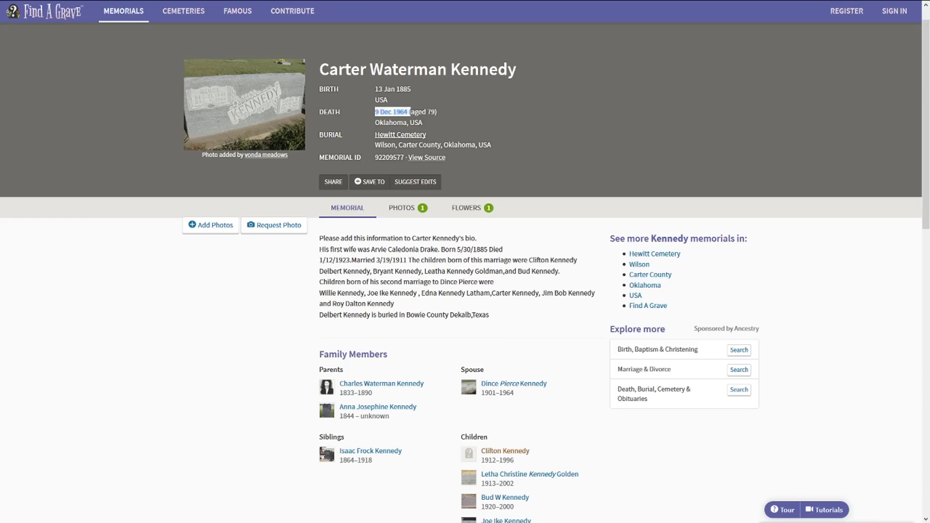
{"action": "left_click", "coordinate": [411, 112]}
Step: In the bio, highlight the first wife's 1/12/1923 death date and the first marriage's children
{"action": "left_click_drag", "start_coordinate": [350, 260], "coordinate": [319, 260]}
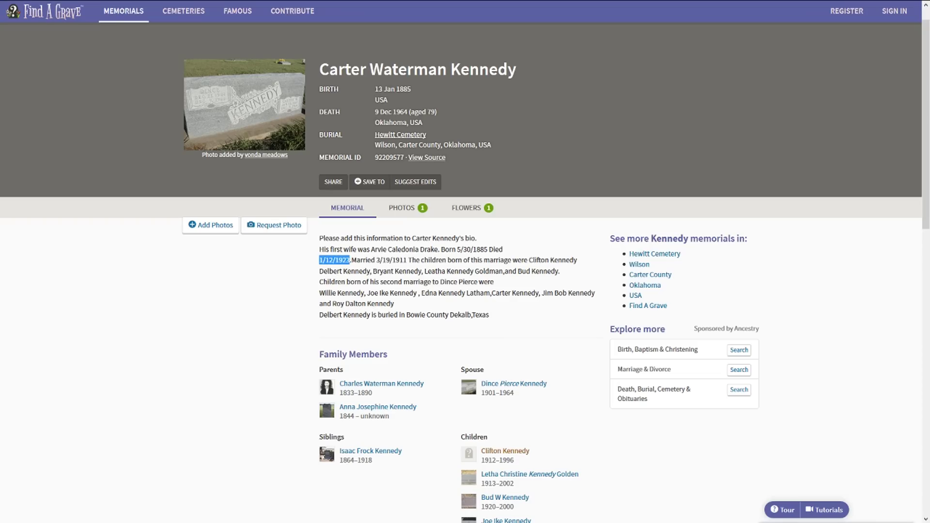
{"action": "left_click", "coordinate": [320, 262]}
{"action": "left_click_drag", "start_coordinate": [407, 260], "coordinate": [569, 260]}
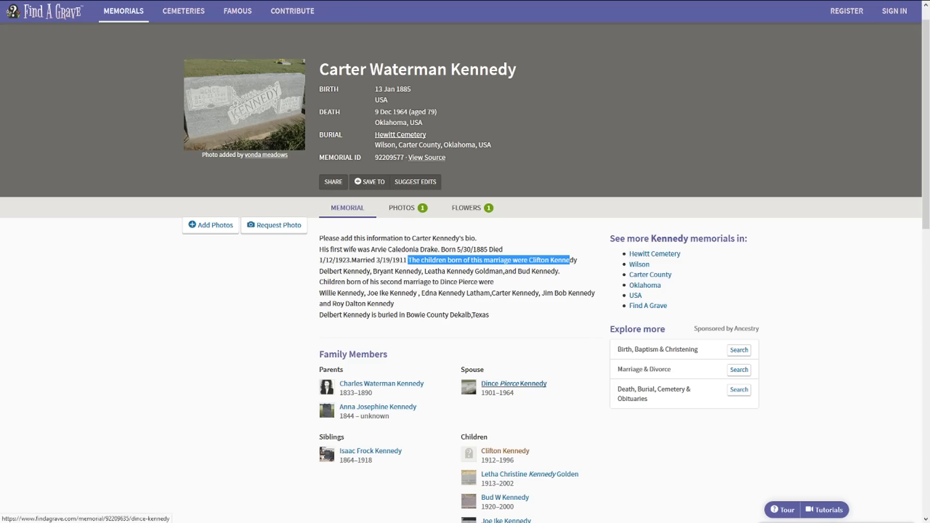
{"action": "left_click", "coordinate": [244, 105]}
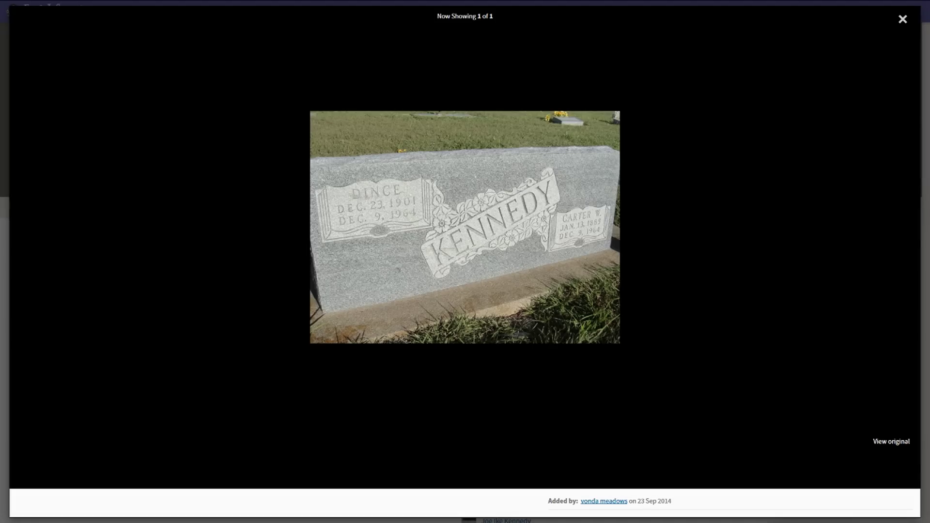
{"action": "left_click", "coordinate": [902, 19]}
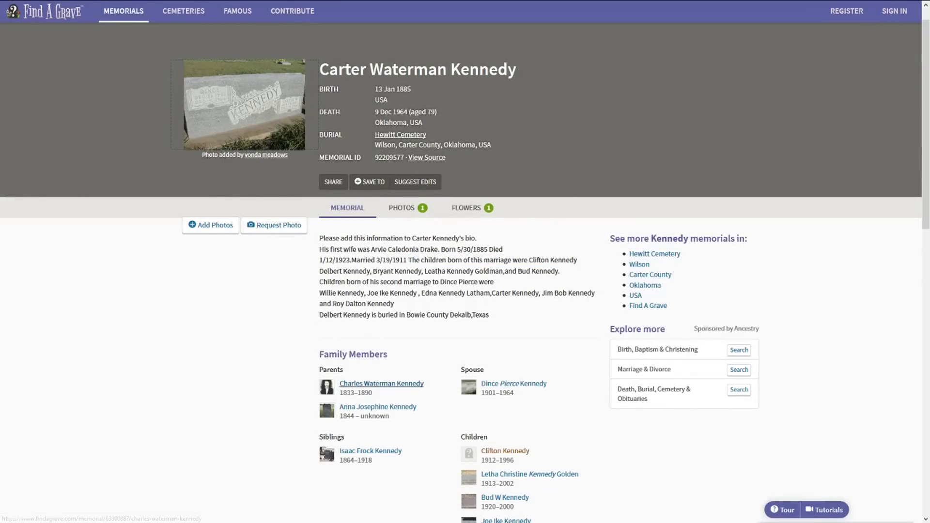
Step: Review father Charles Waterman Kennedy's memorial header, then follow the spouse link to Anna Josephine Kennedy
{"action": "left_click", "coordinate": [381, 384]}
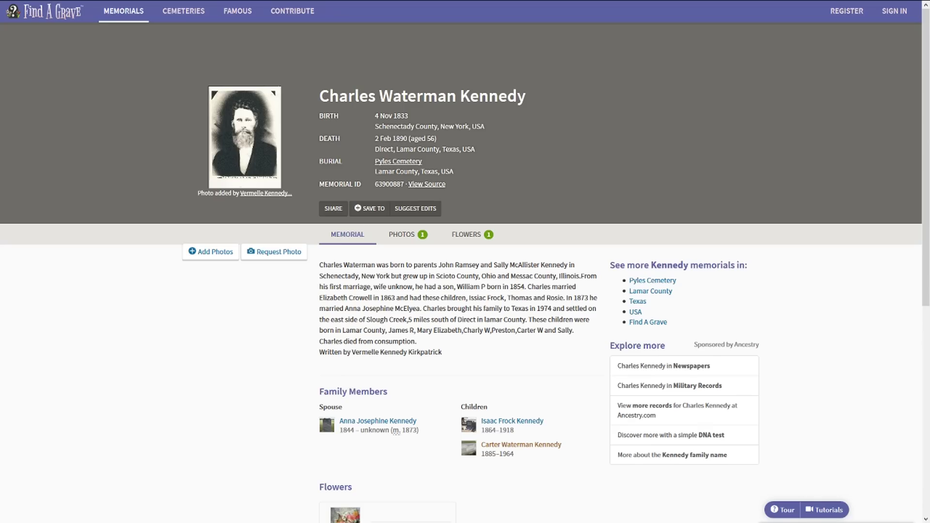
{"action": "left_click_drag", "start_coordinate": [918, 82], "coordinate": [917, 208]}
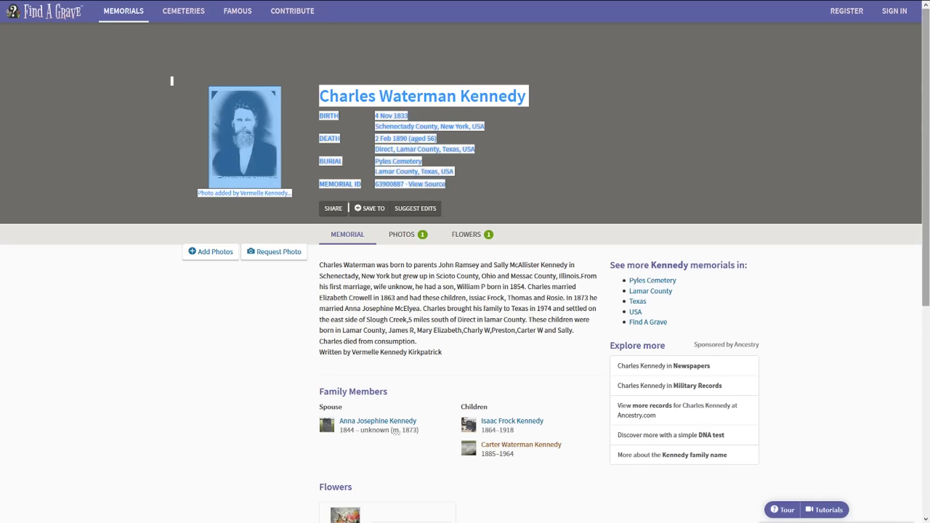
{"action": "left_click", "coordinate": [172, 81]}
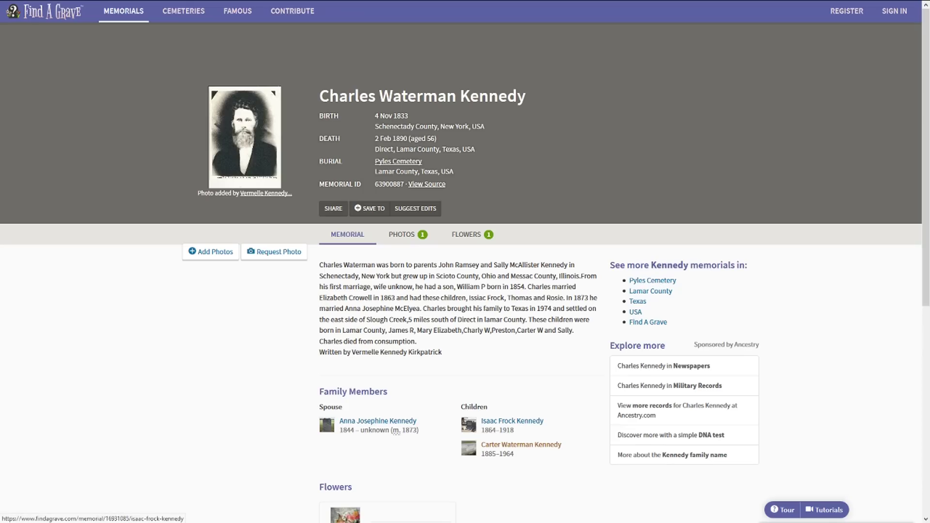
{"action": "left_click", "coordinate": [378, 421]}
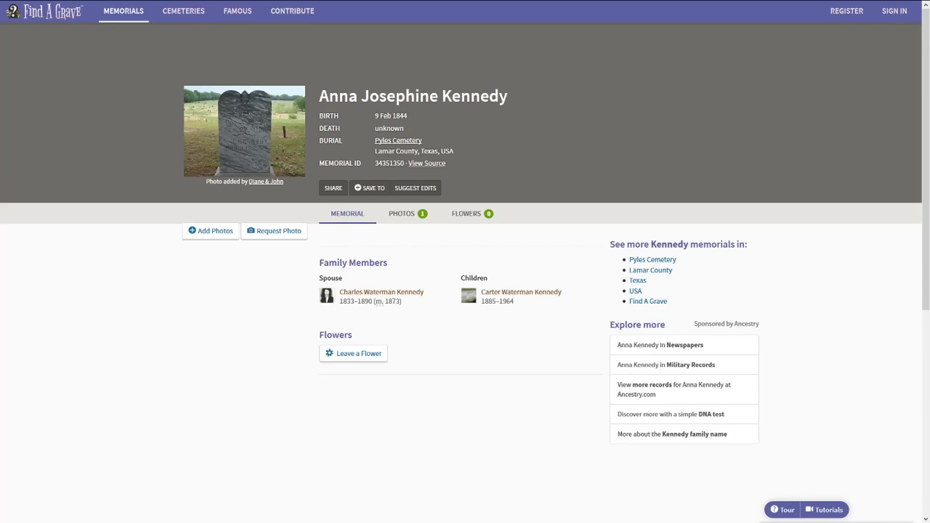
{"action": "left_click", "coordinate": [244, 130]}
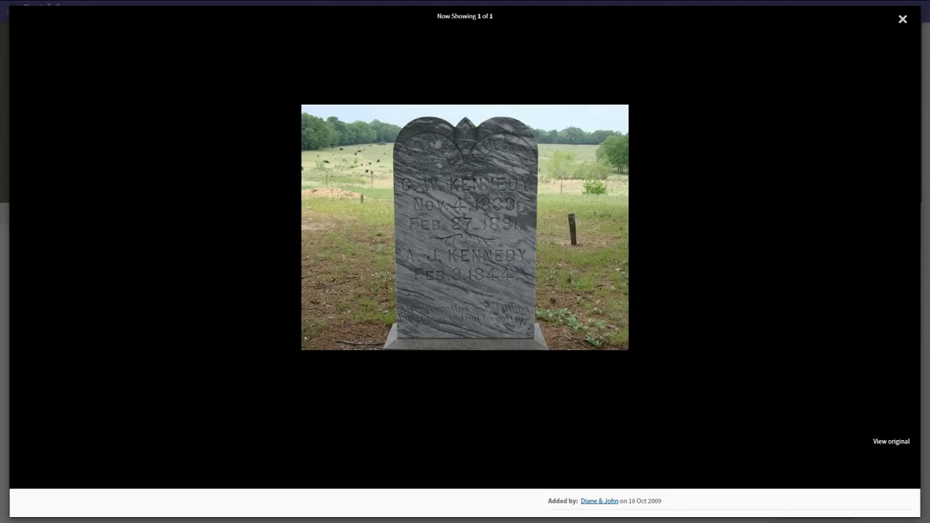
{"action": "left_click", "coordinate": [902, 18]}
{"action": "left_click", "coordinate": [902, 19]}
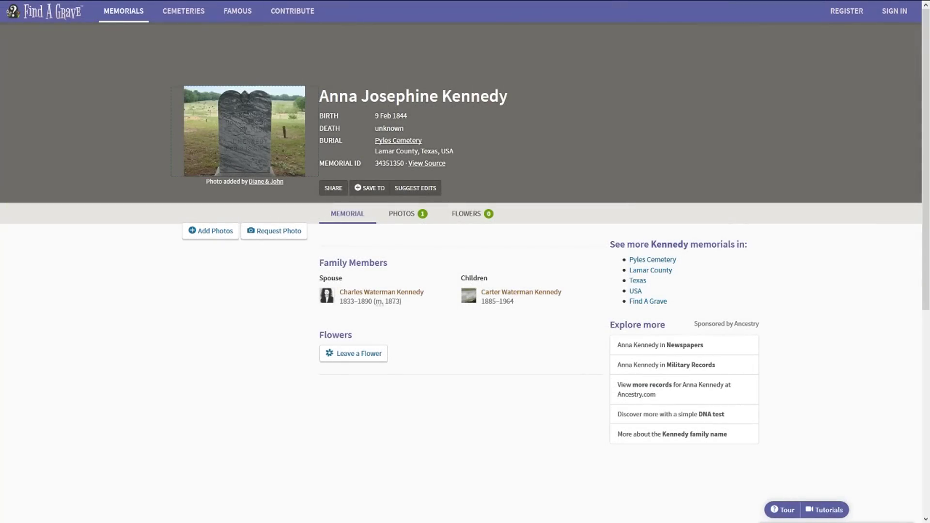
Step: Highlight Anna's 9 Feb 1844 birth date, name and burial details, and memorial ID
{"action": "left_click_drag", "start_coordinate": [407, 116], "coordinate": [374, 128]}
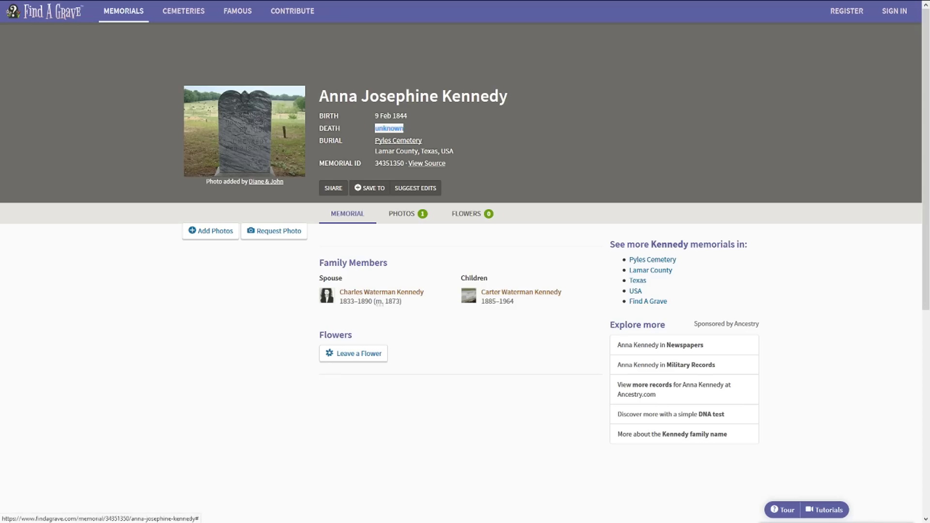
{"action": "left_click", "coordinate": [410, 129]}
{"action": "left_click_drag", "start_coordinate": [454, 151], "coordinate": [316, 95]}
{"action": "left_click", "coordinate": [312, 104]}
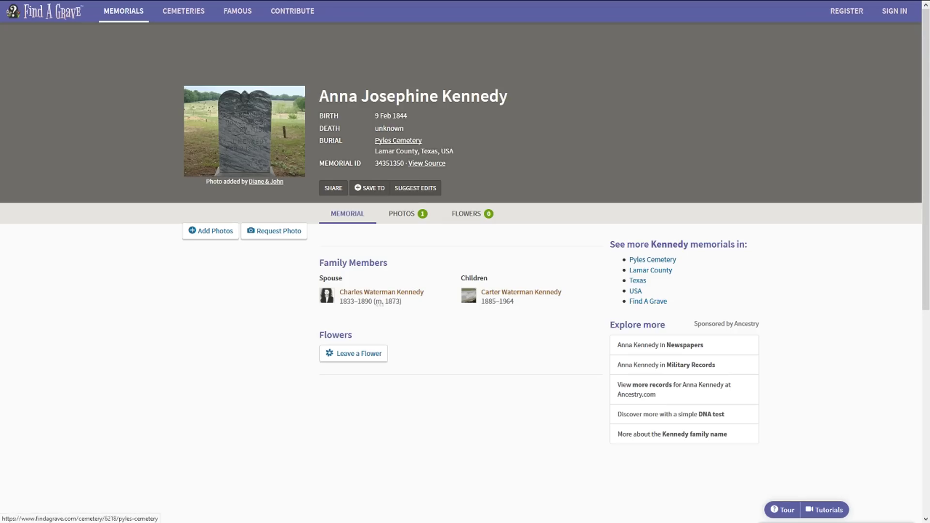
{"action": "left_click_drag", "start_coordinate": [446, 163], "coordinate": [454, 151]}
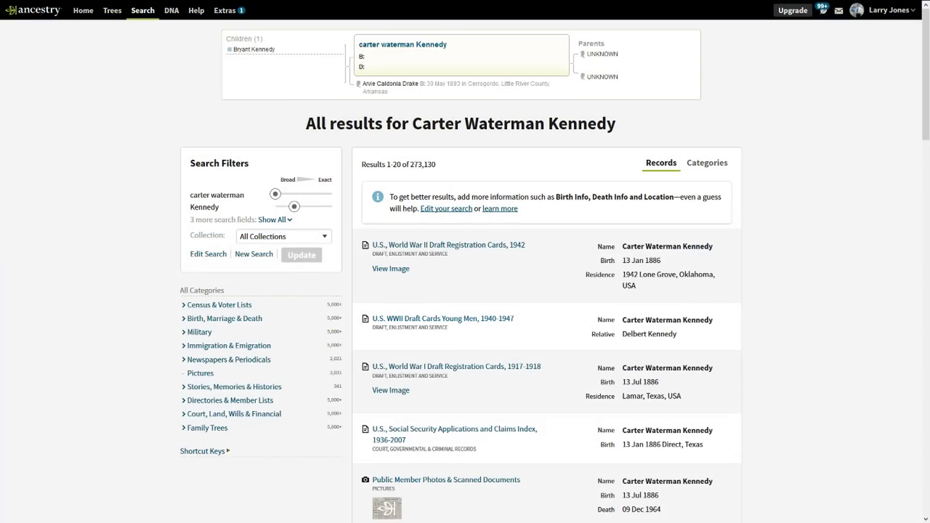
{"action": "mouse_move", "coordinate": [489, 319]}
{"action": "mouse_move", "coordinate": [484, 367]}
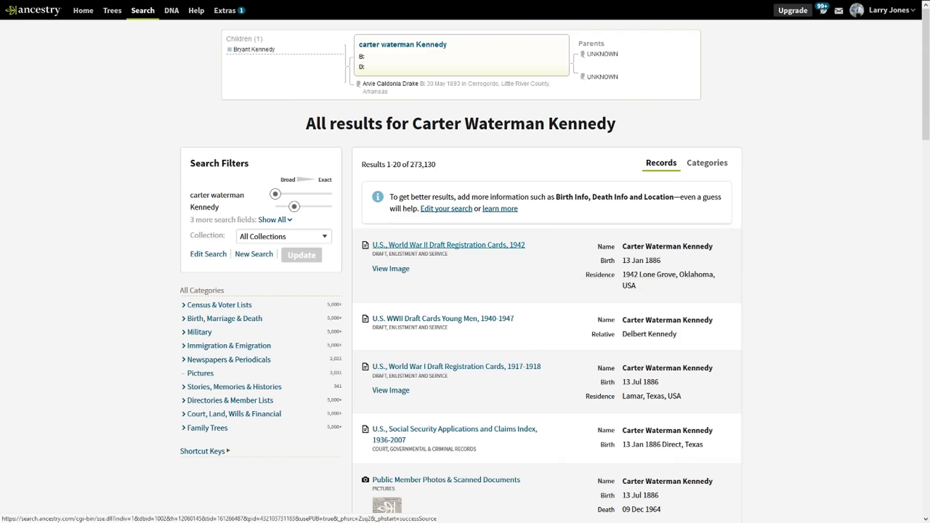
{"action": "mouse_move", "coordinate": [484, 245]}
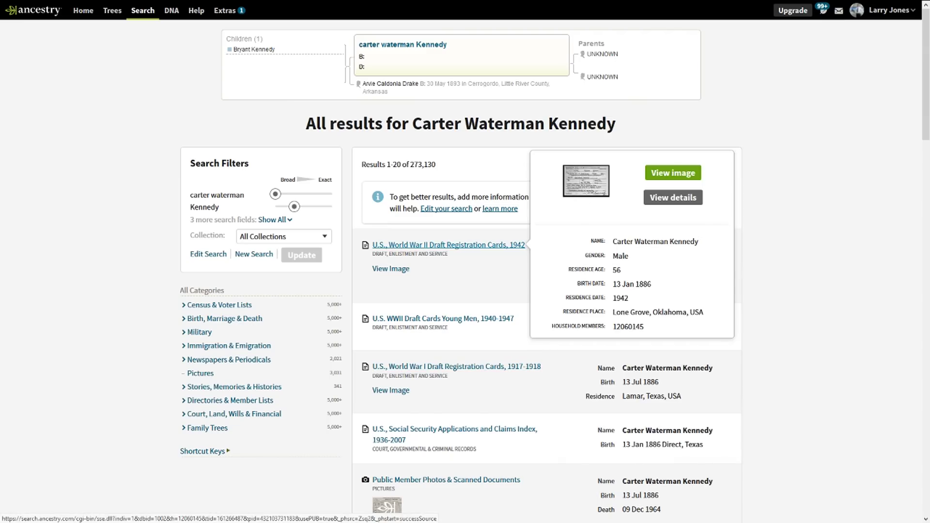